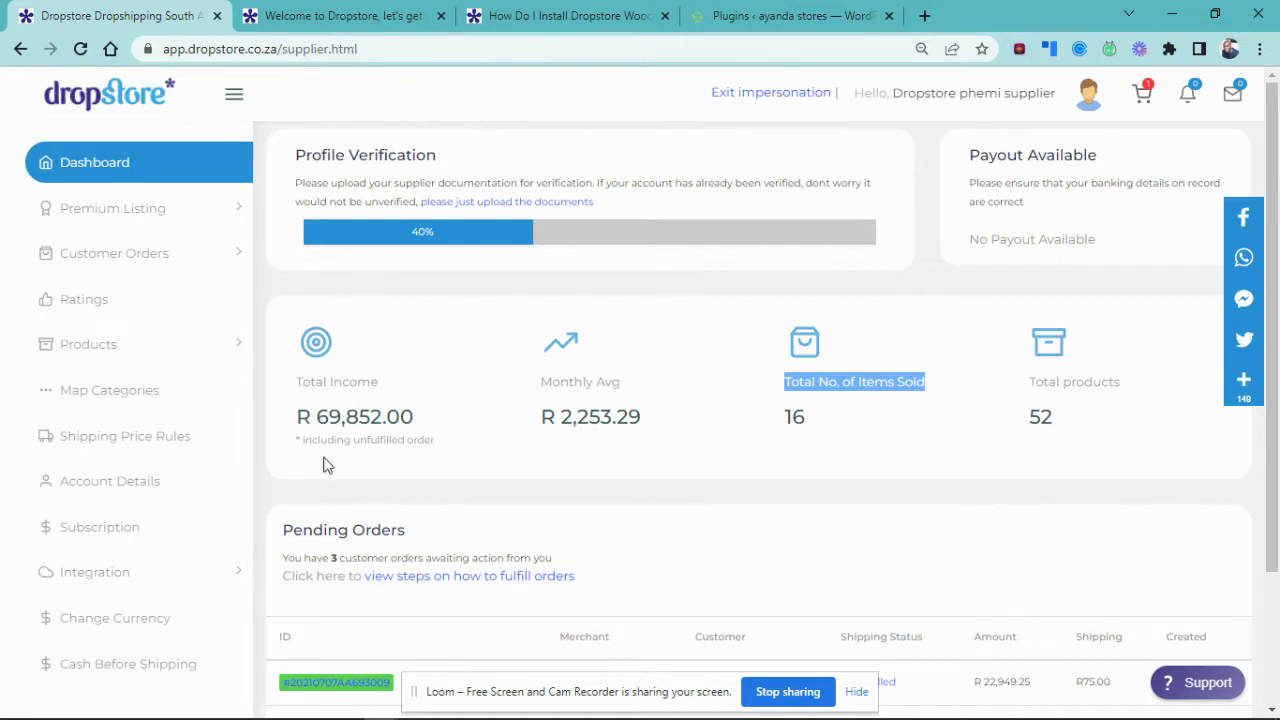
Look through the Integration and Products navigation entries and return to the Dashboard
click(131, 574)
scroll(133, 578, down, 2)
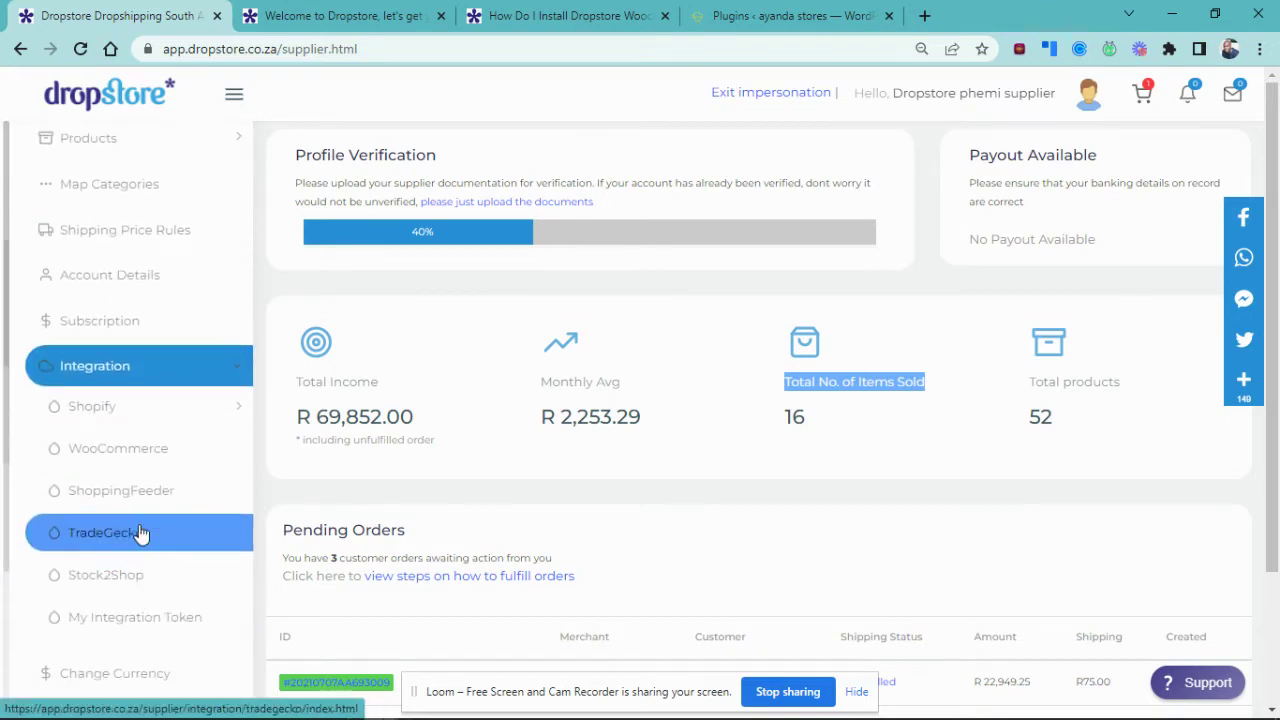
scroll(155, 400, up, 2)
scroll(160, 380, up, 1)
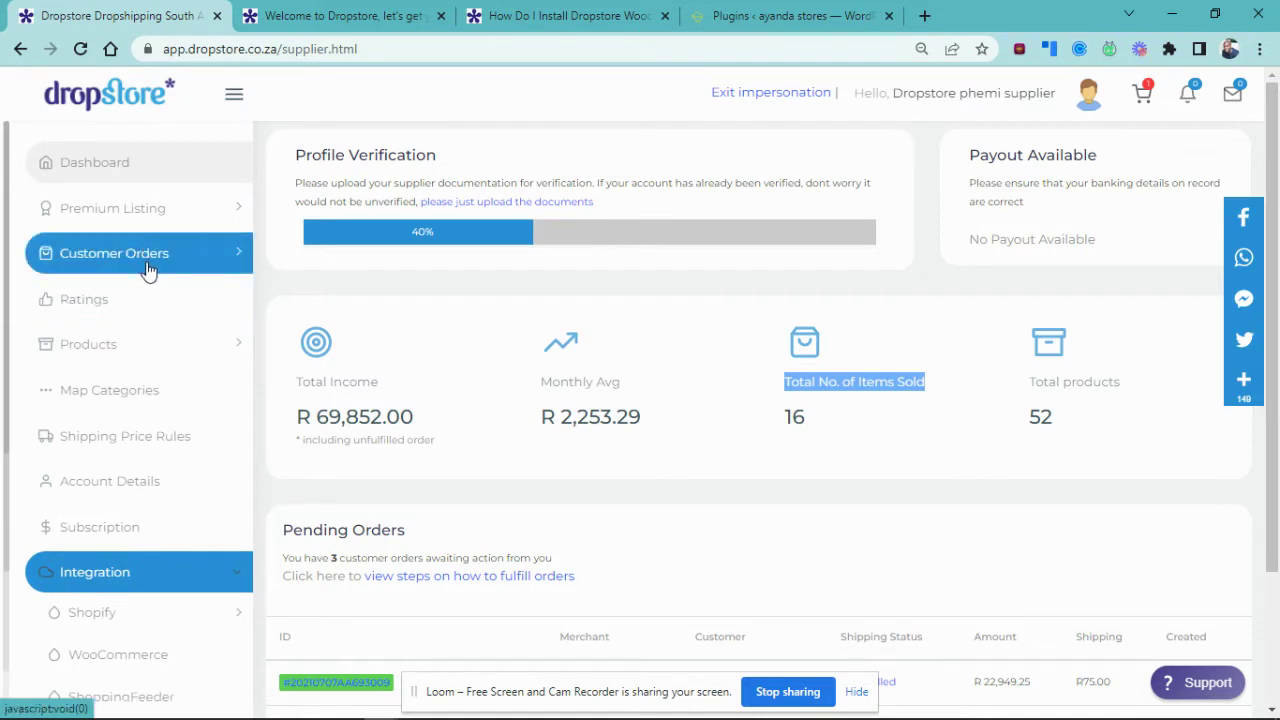
click(137, 345)
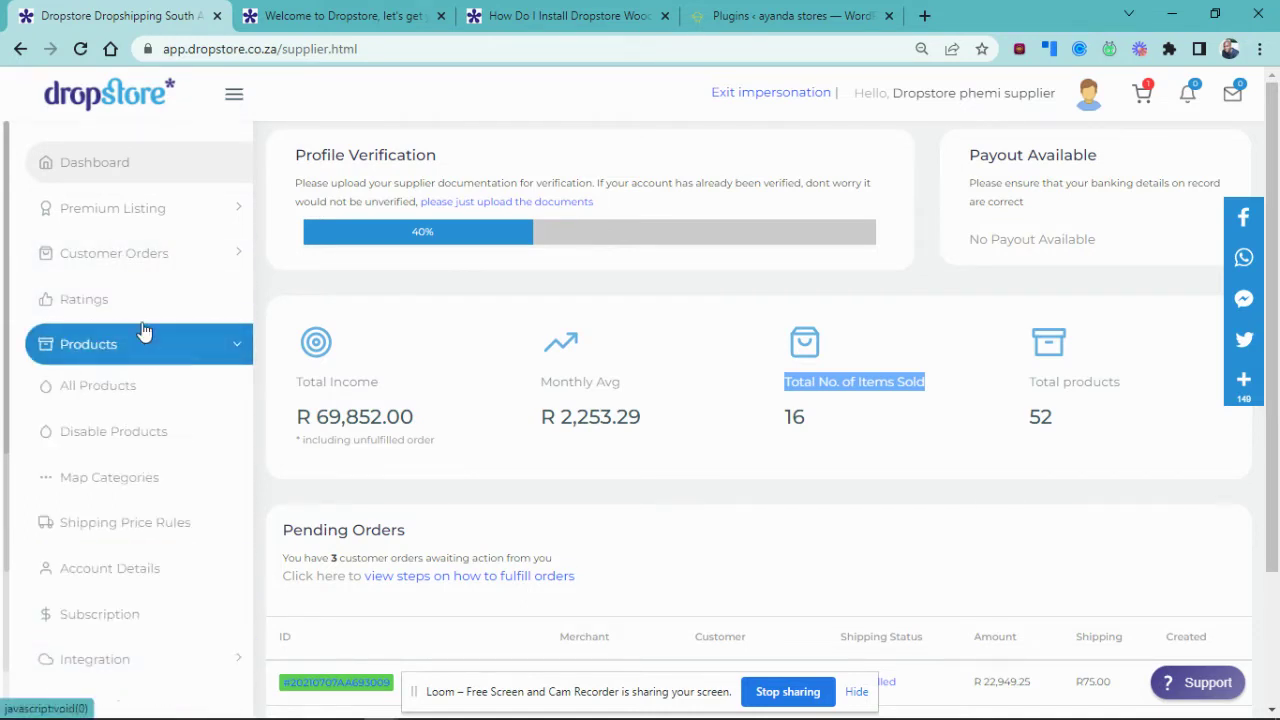
click(145, 176)
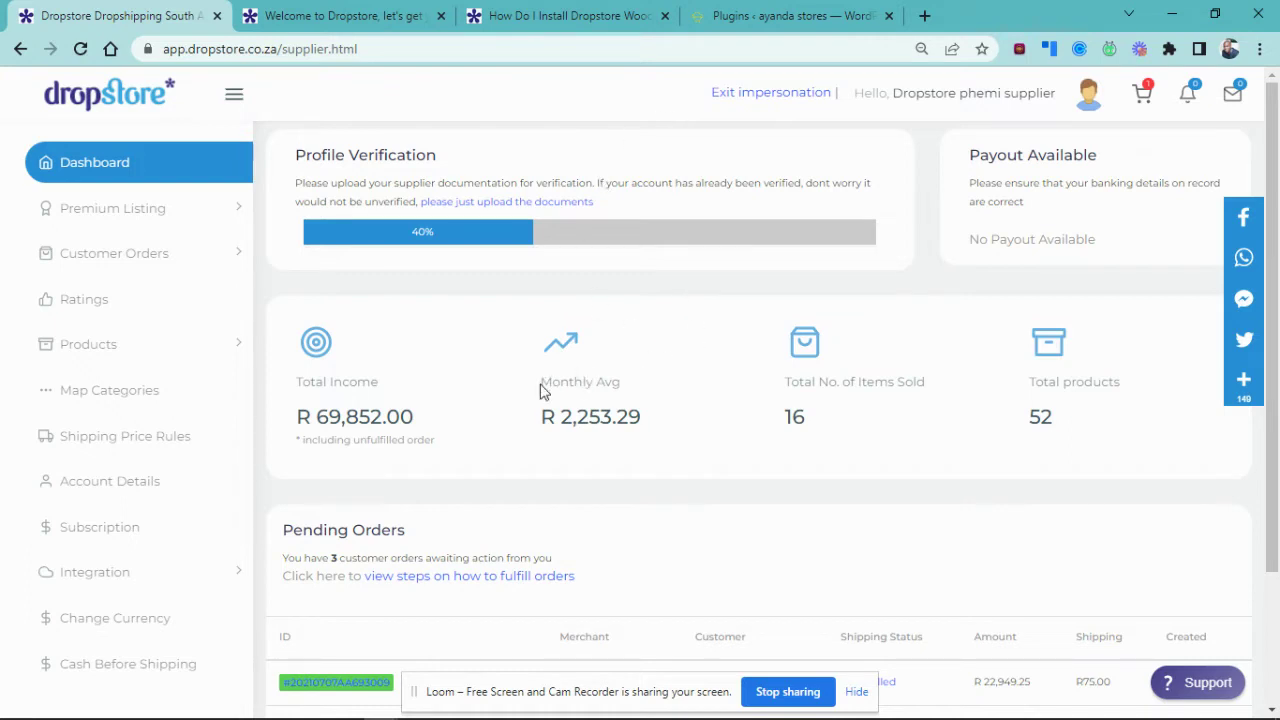
Examine the Monthly Avg and Total Income figures on the dashboard, including the note on unfulfilled orders
drag(540, 390, 631, 380)
drag(293, 390, 423, 382)
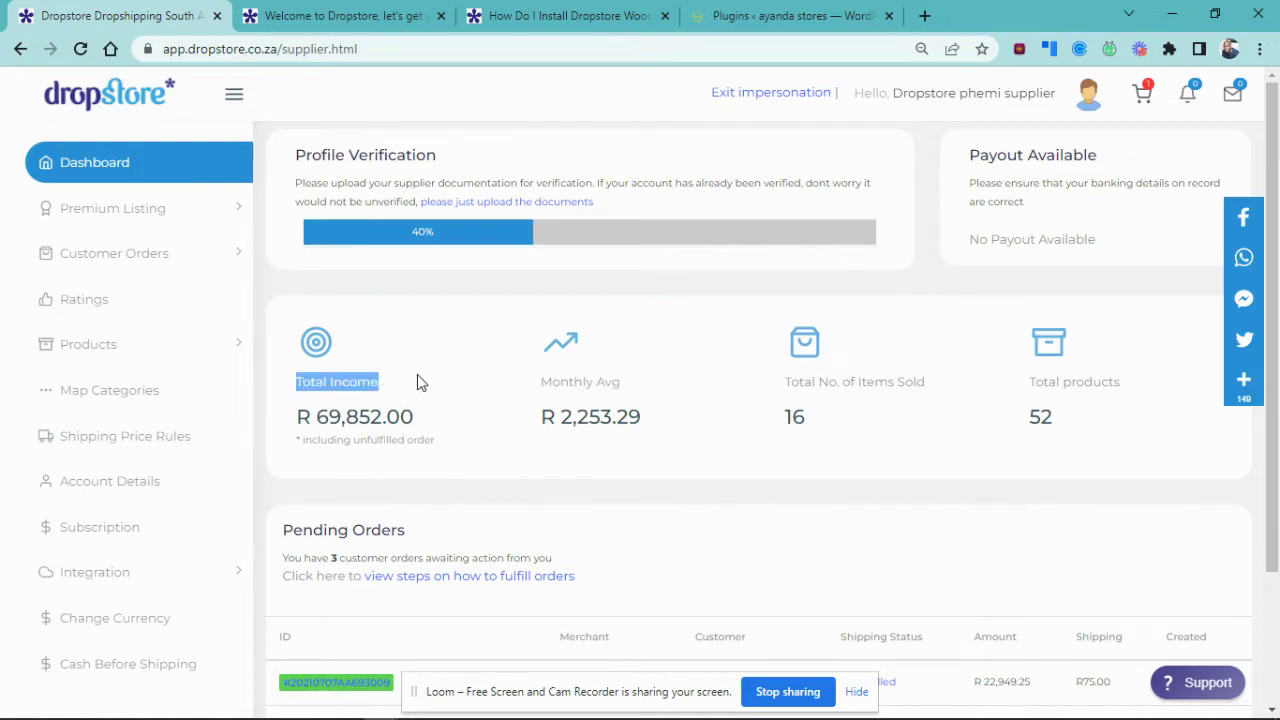
click(423, 420)
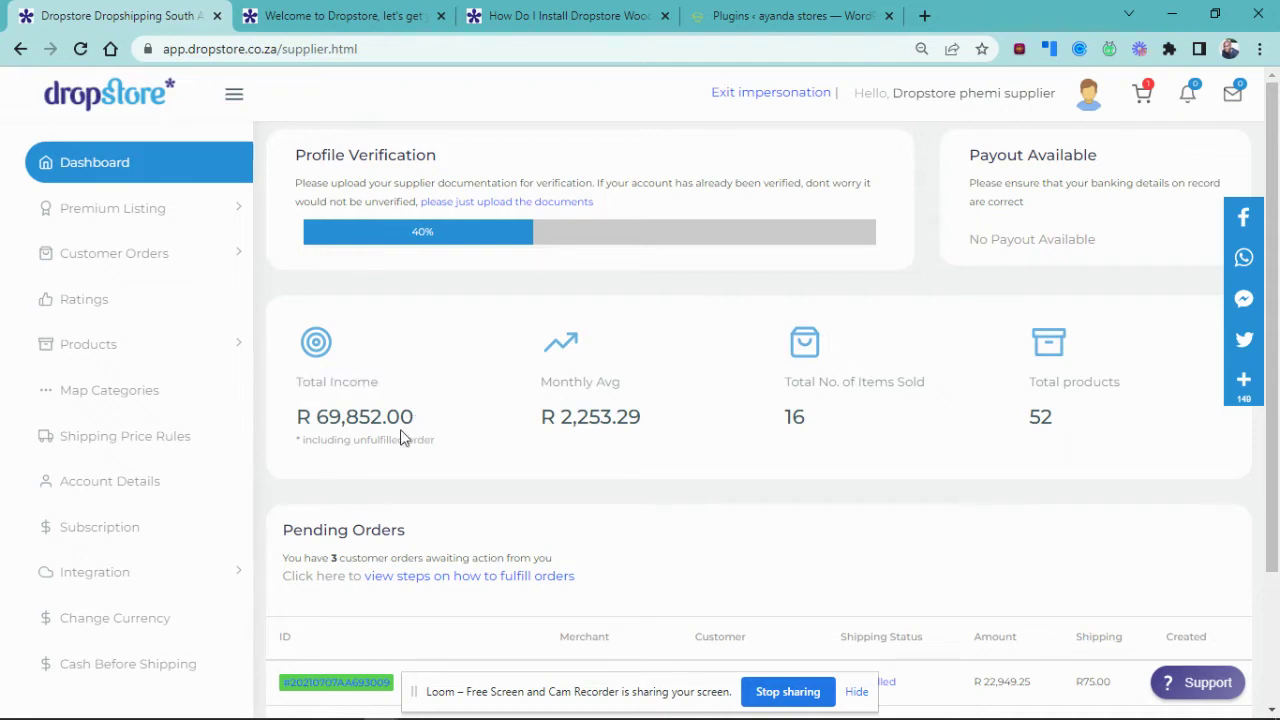
drag(297, 440, 463, 445)
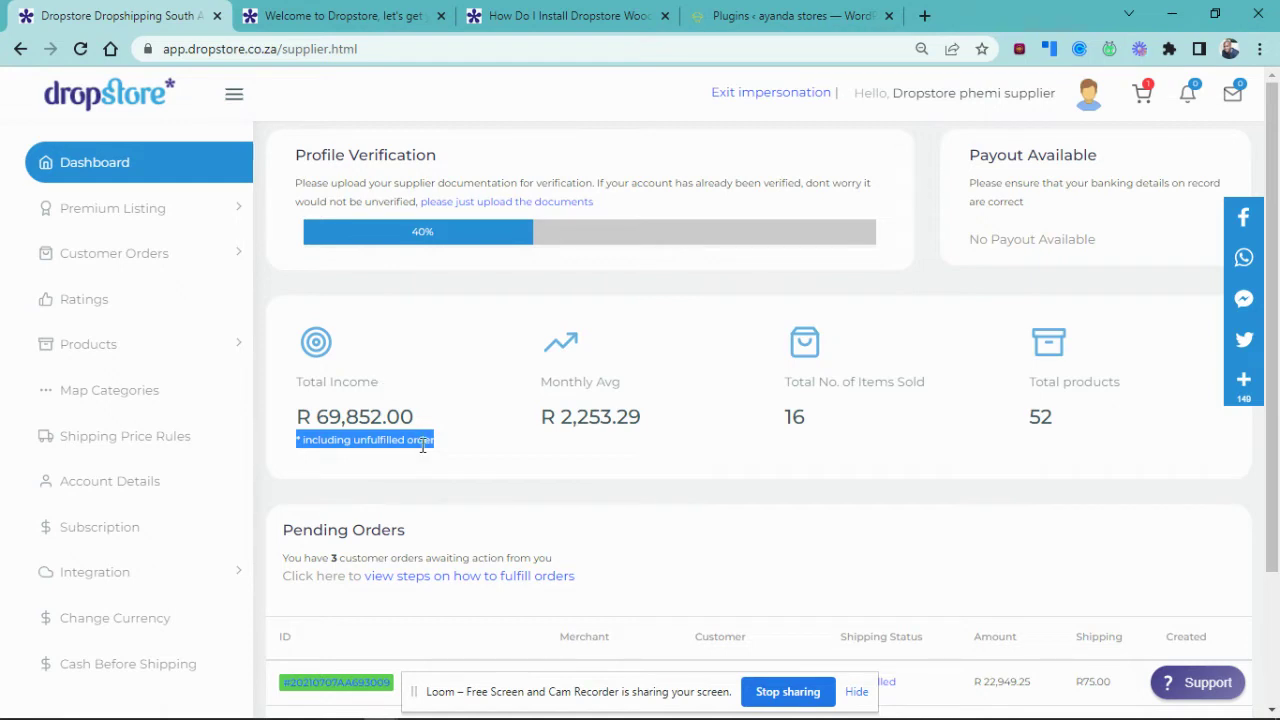
drag(417, 438, 335, 402)
click(342, 381)
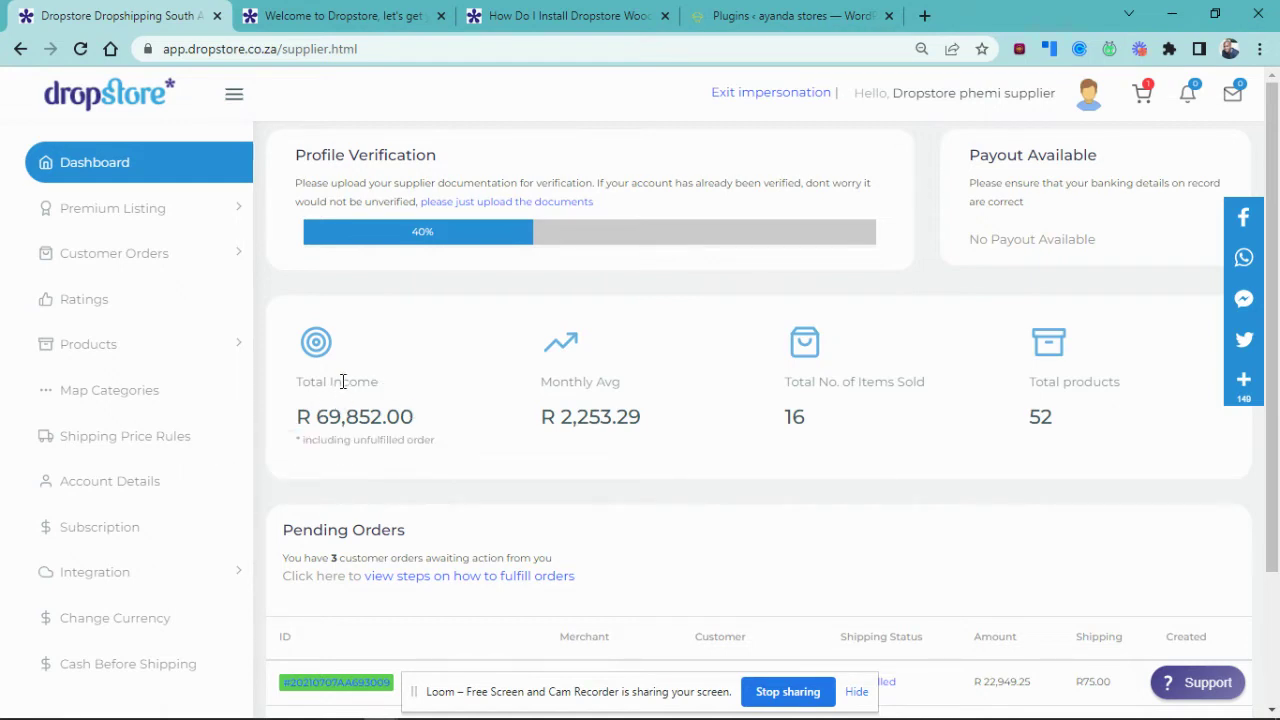
scroll(157, 568, down, 2)
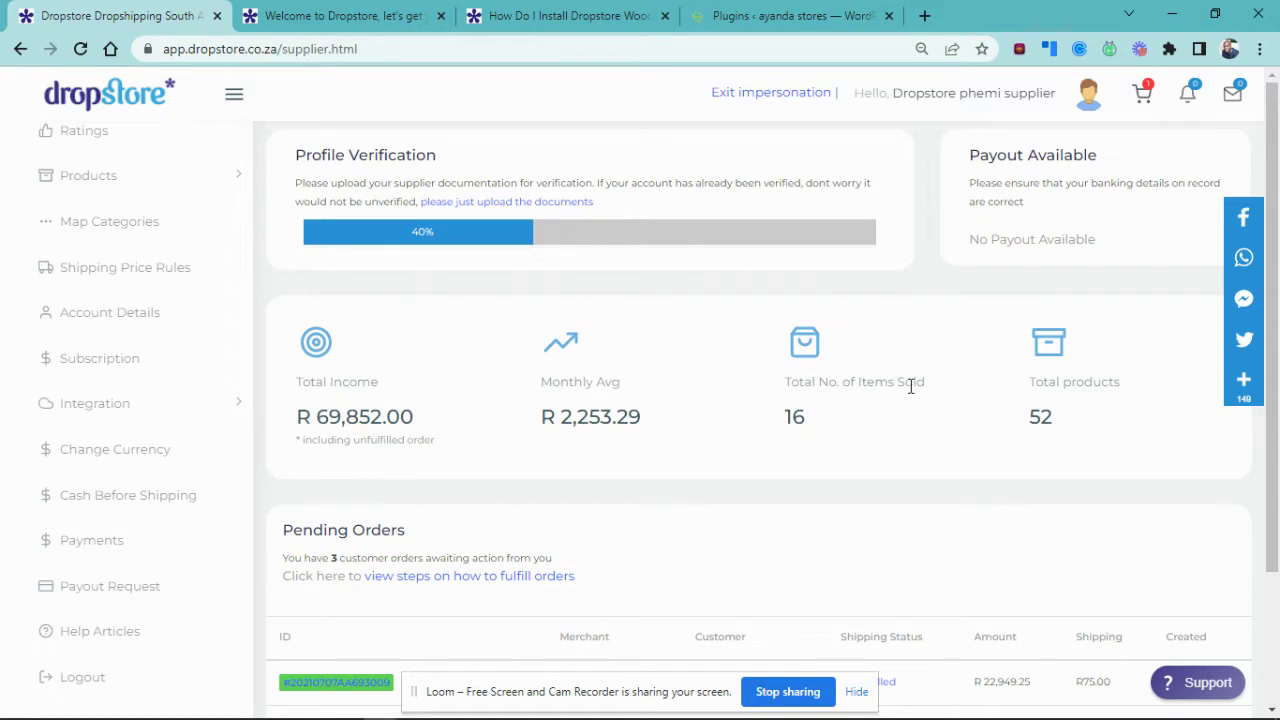
Examine the Total No. of Items Sold and Total products figures on the dashboard
double_click(810, 416)
drag(926, 382, 778, 378)
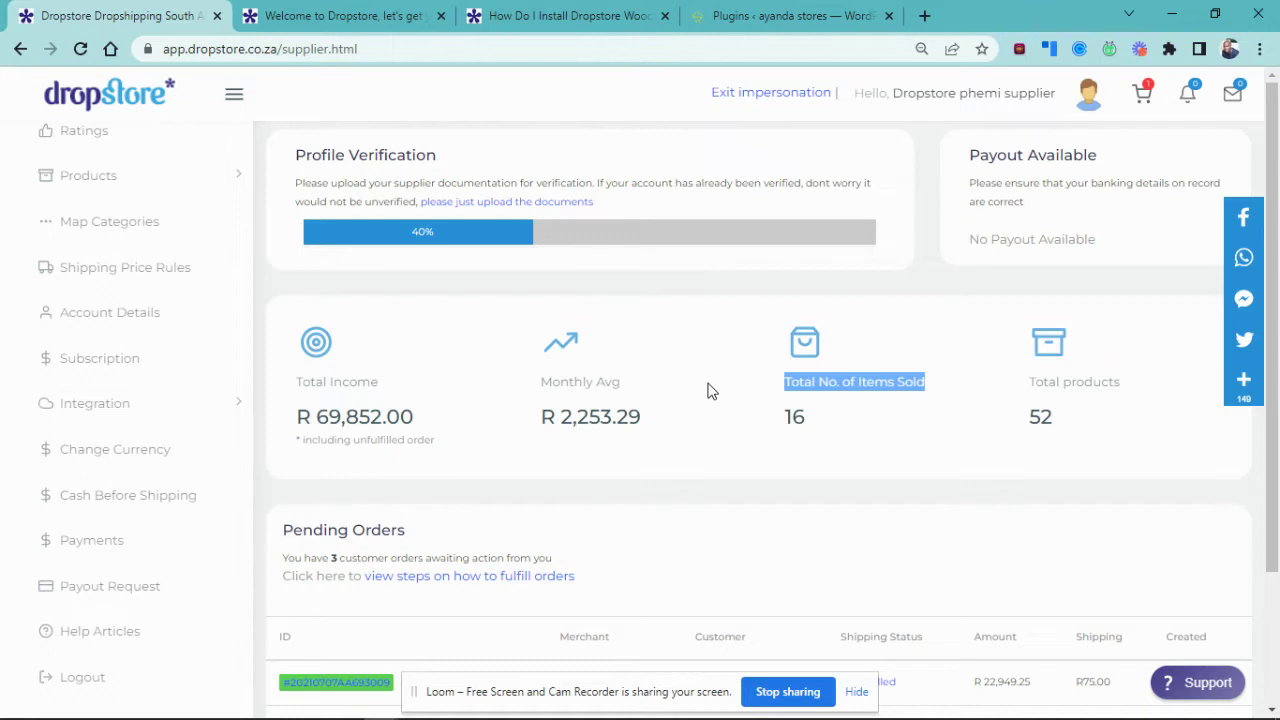
click(892, 384)
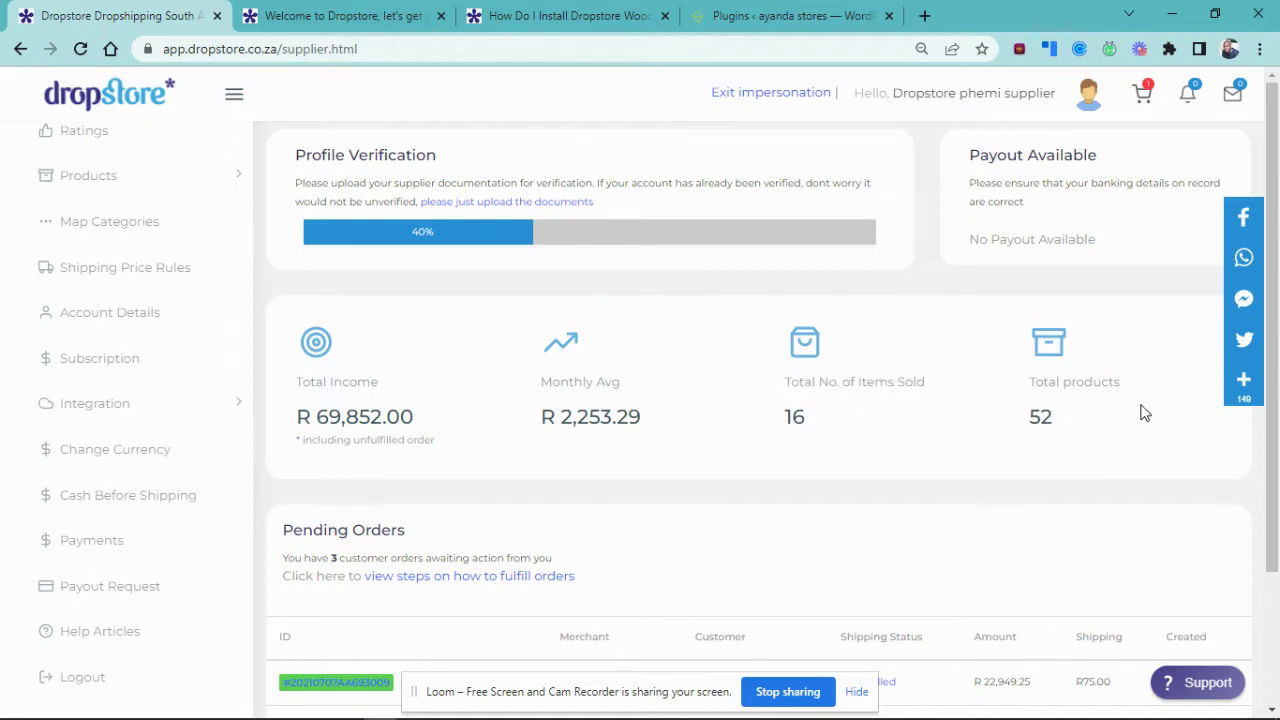
drag(1123, 380, 1024, 398)
click(995, 418)
drag(1085, 422, 1009, 426)
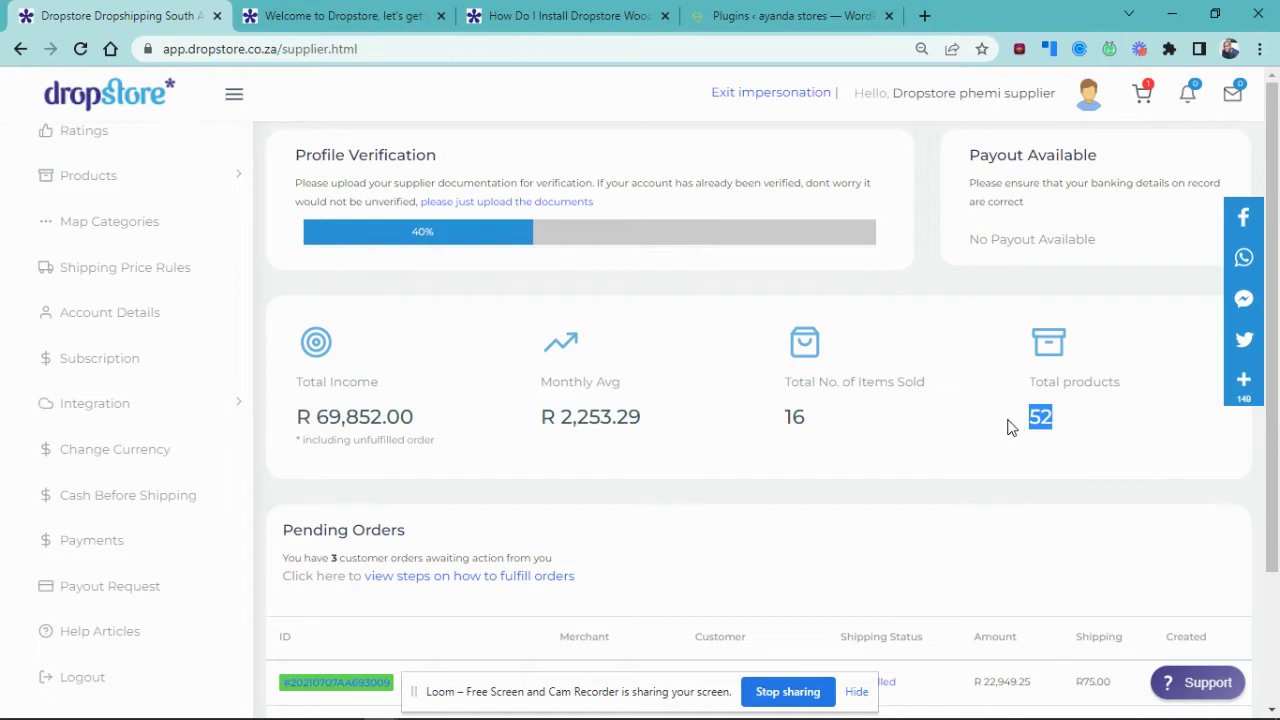
click(1002, 367)
scroll(100, 313, up, 2)
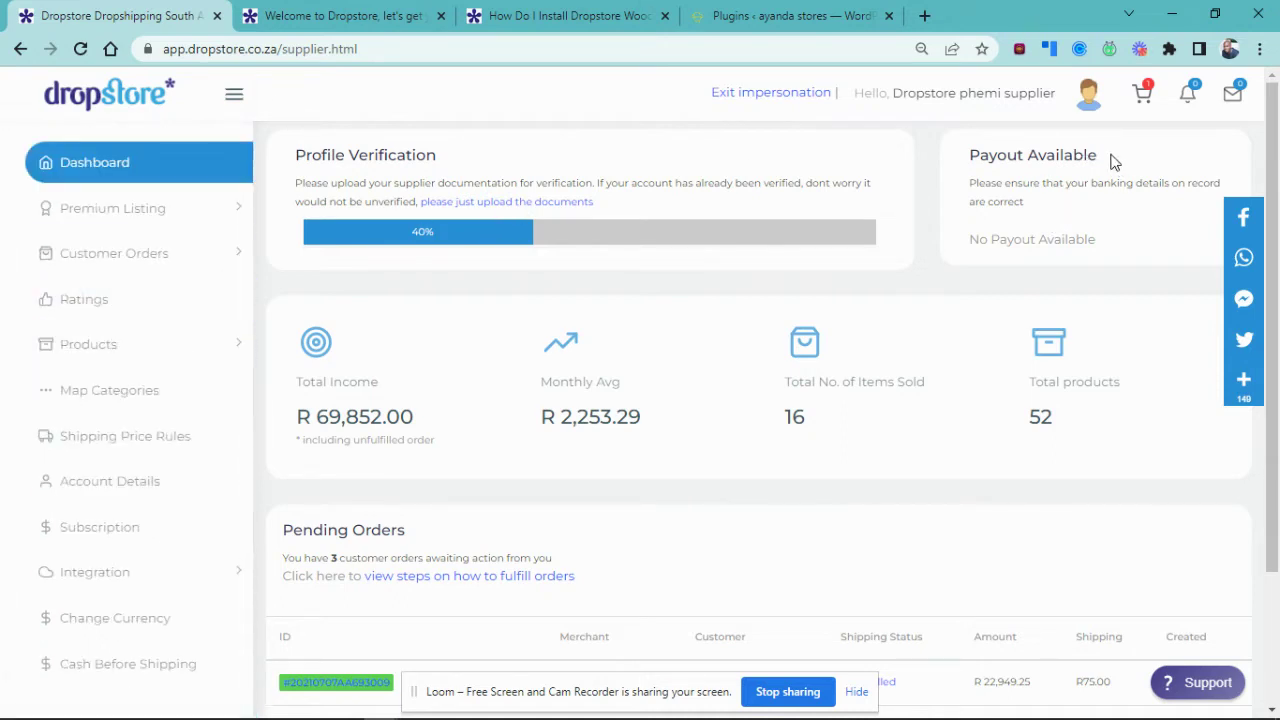
Check the Payout Available section of the dashboard for the supplier's payout status
drag(1115, 162, 962, 168)
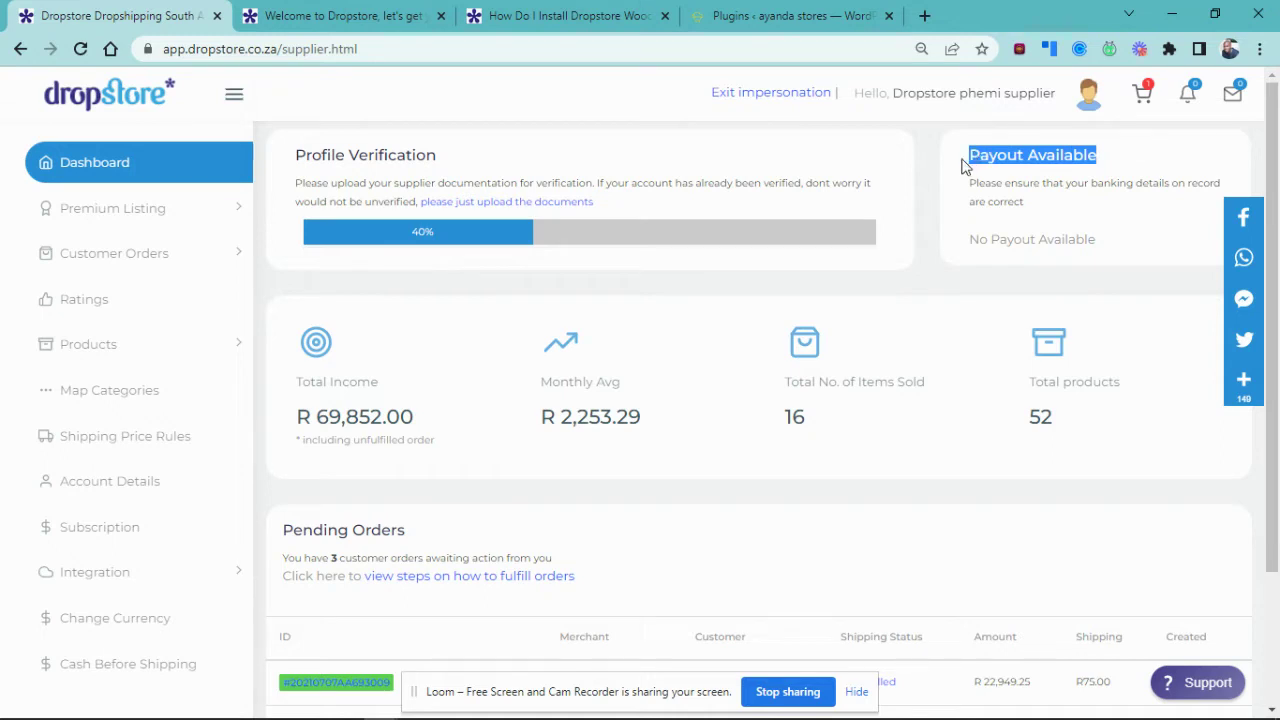
click(1066, 216)
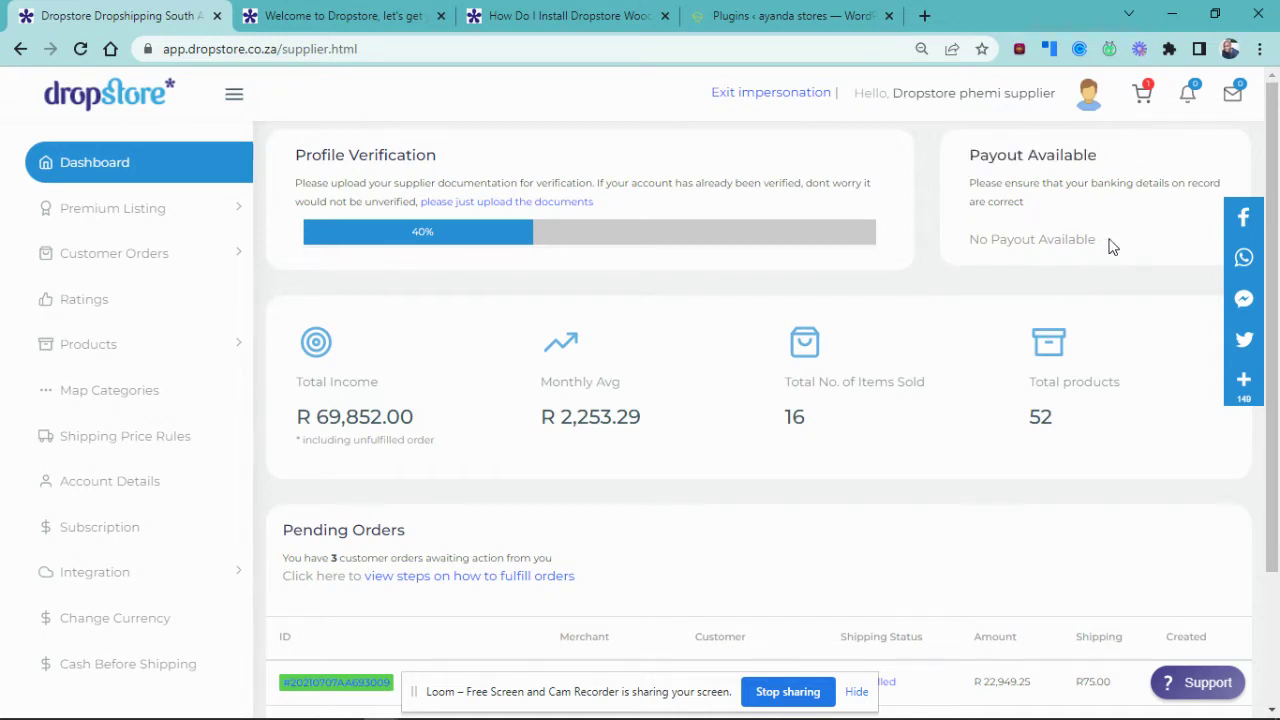
drag(1115, 244, 978, 240)
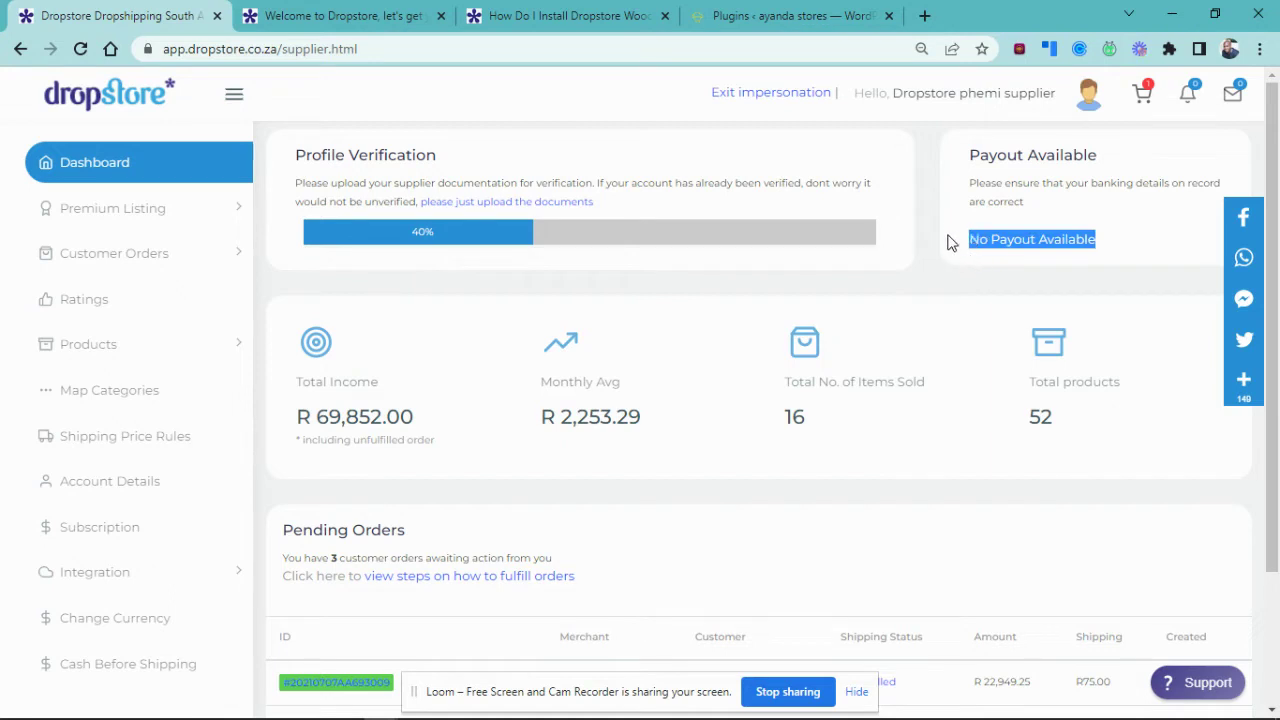
click(951, 232)
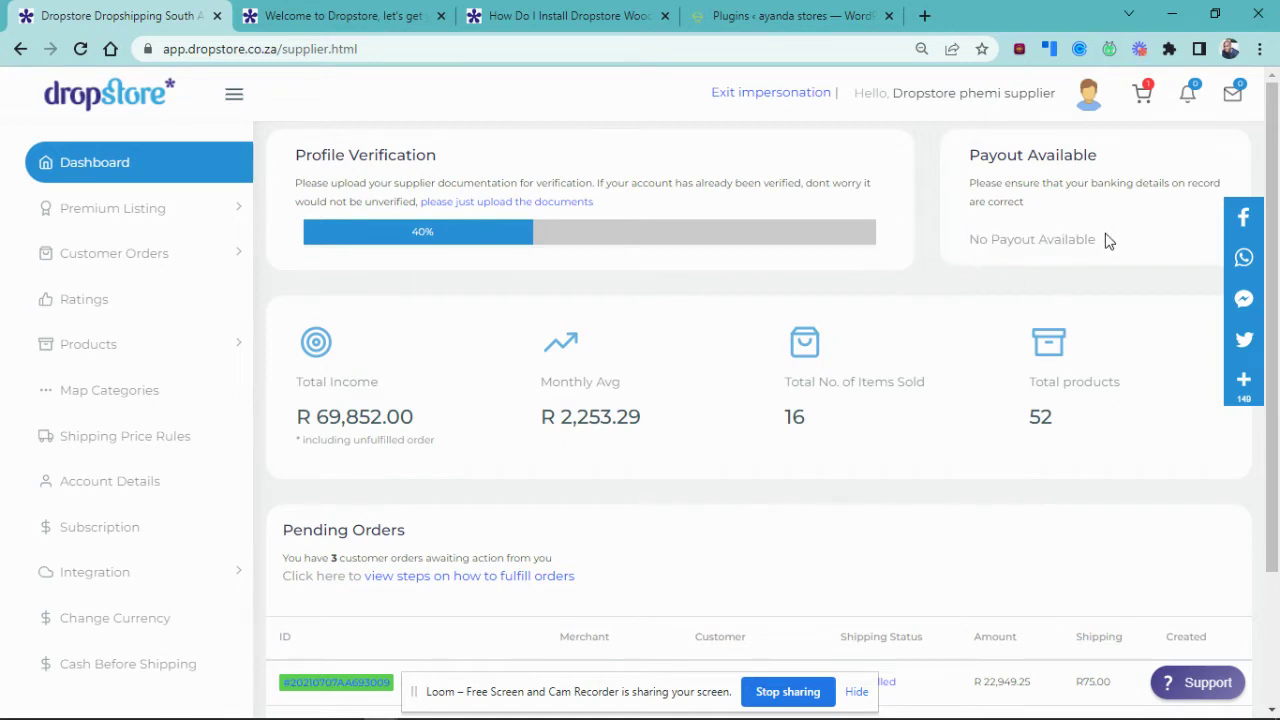
drag(1100, 240, 983, 237)
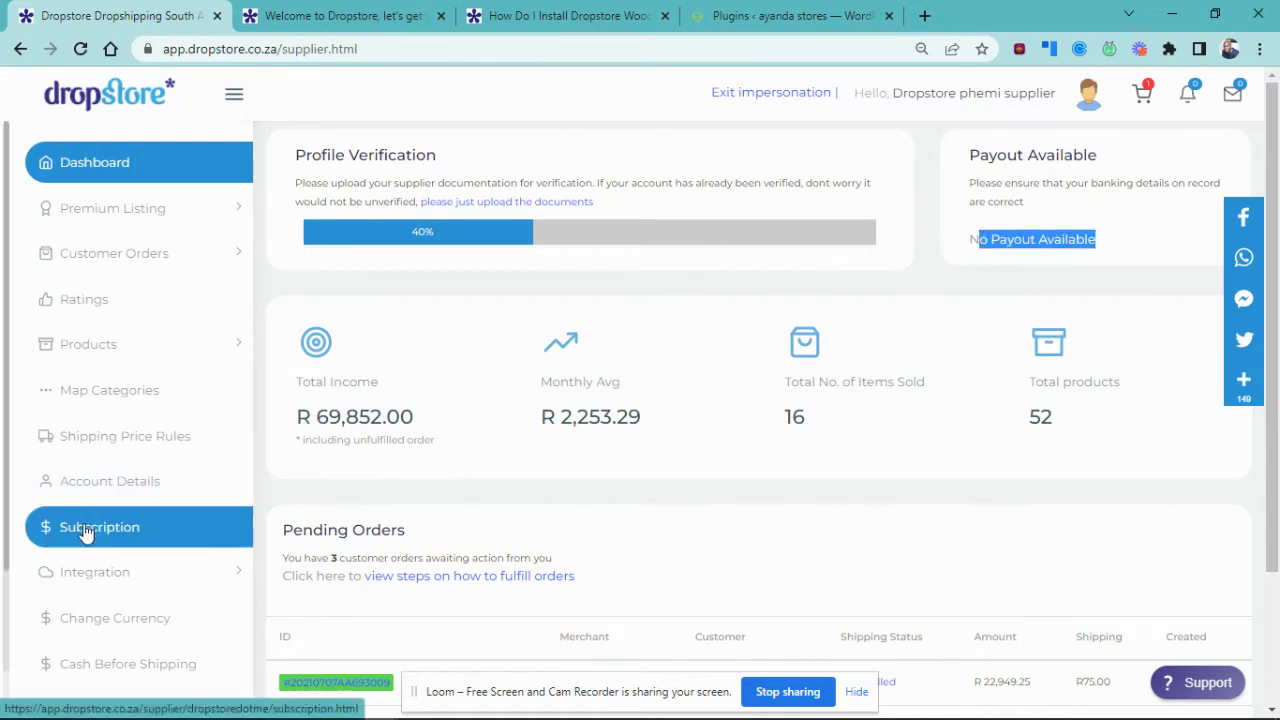
scroll(94, 586, down, 3)
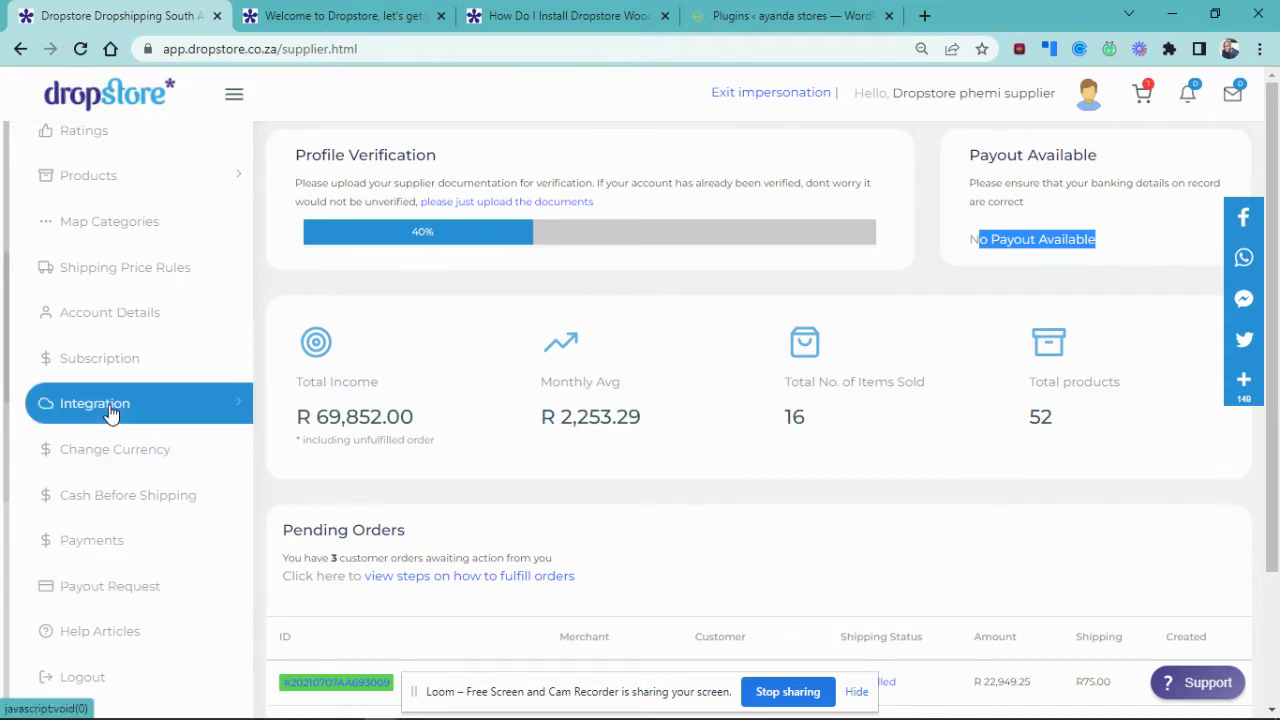
scroll(110, 414, up, 3)
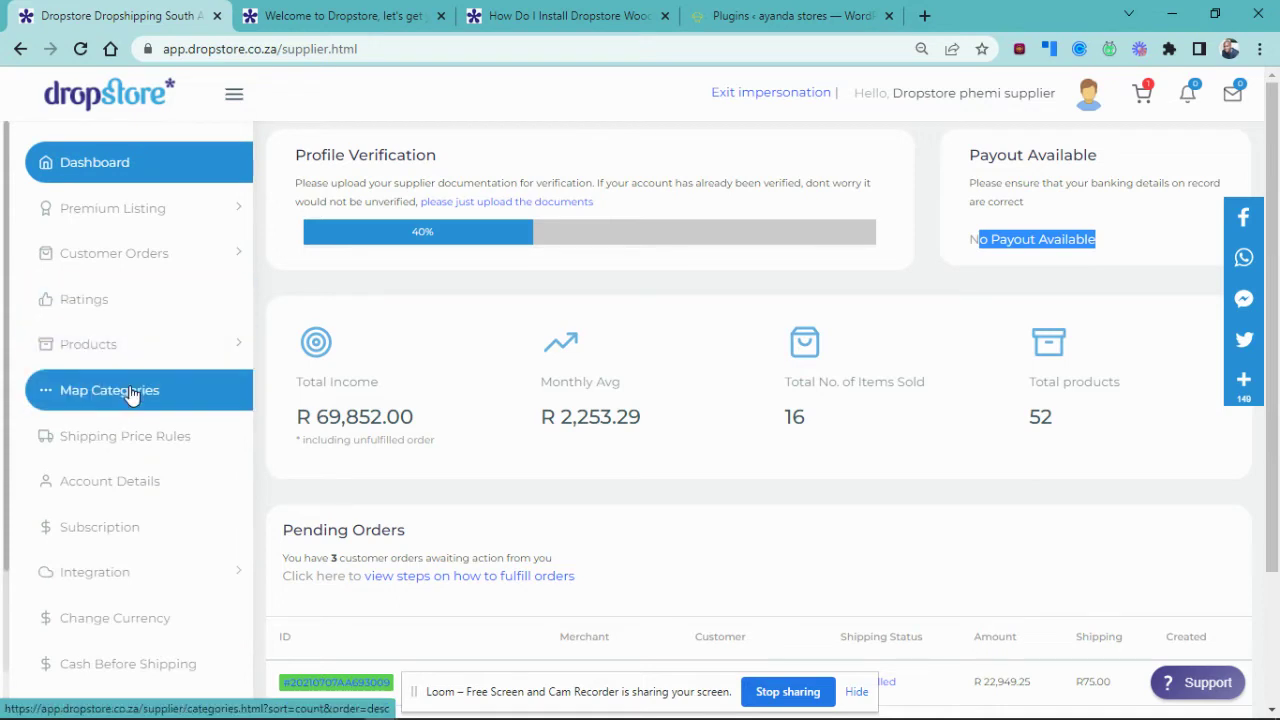
scroll(125, 400, down, 3)
scroll(130, 393, up, 3)
scroll(130, 390, down, 3)
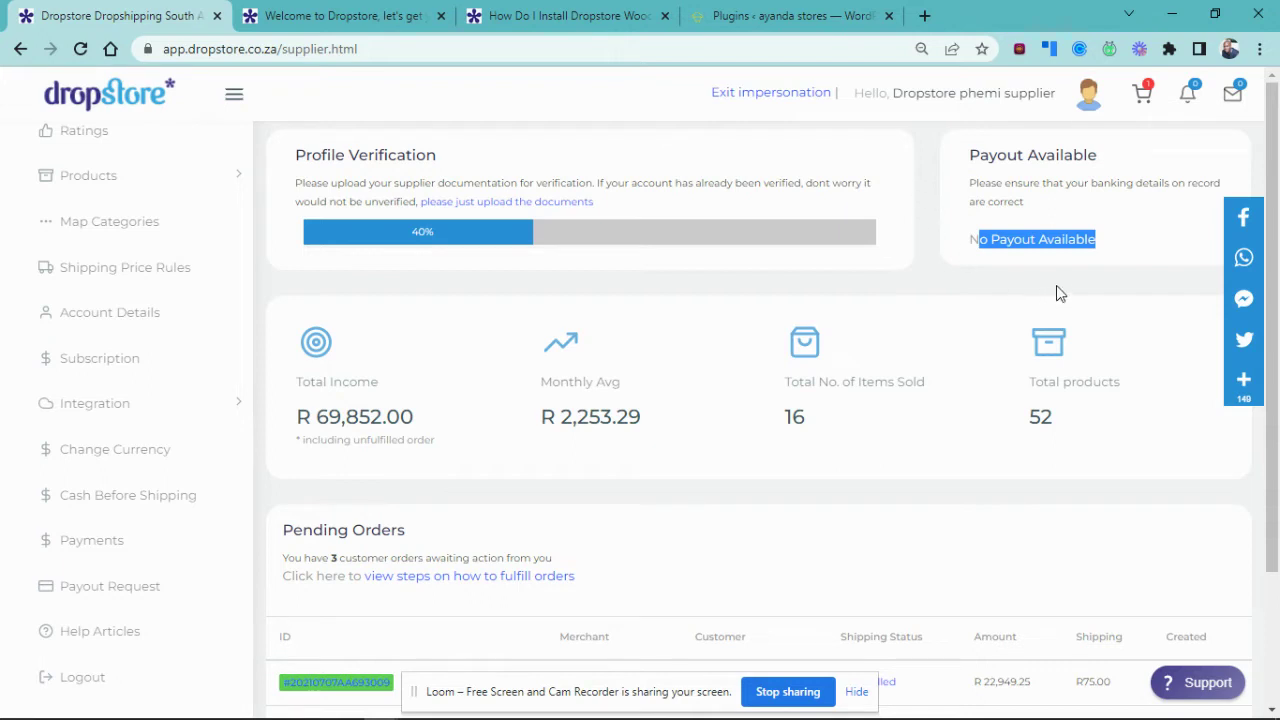
click(1112, 250)
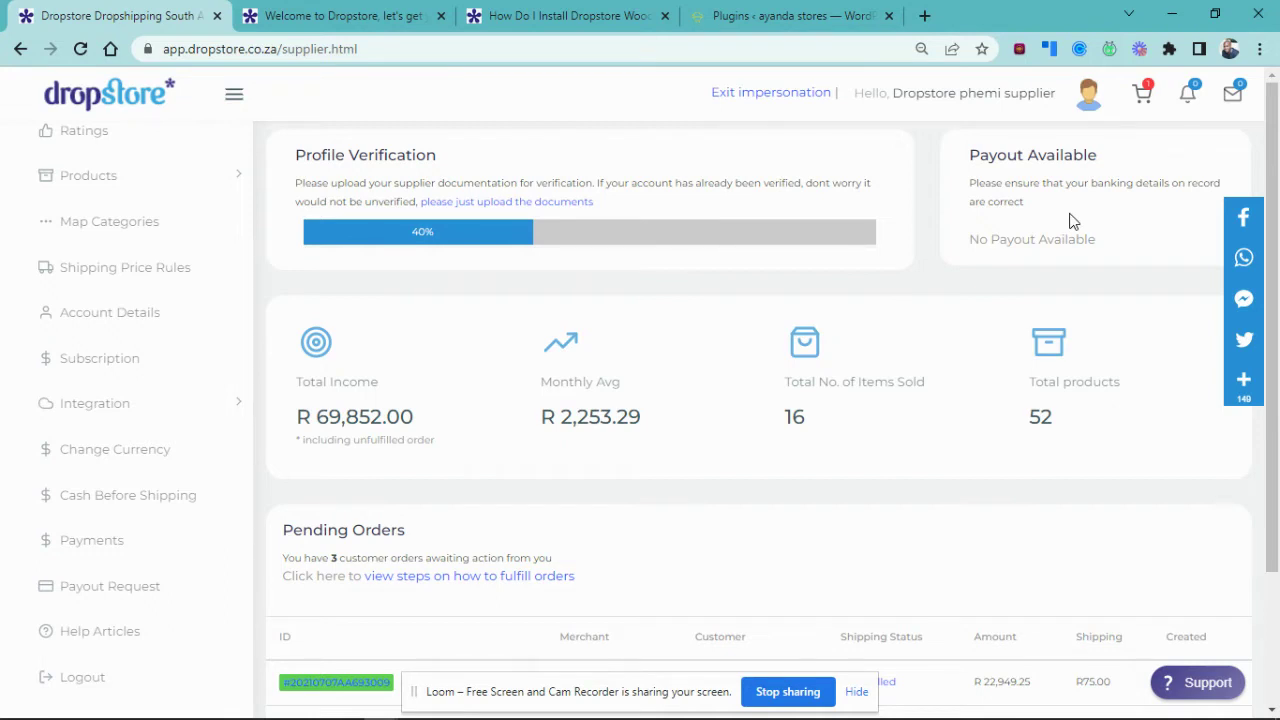
View the supplier's banking info through My Bank in the account options and return to the Dashboard
click(946, 92)
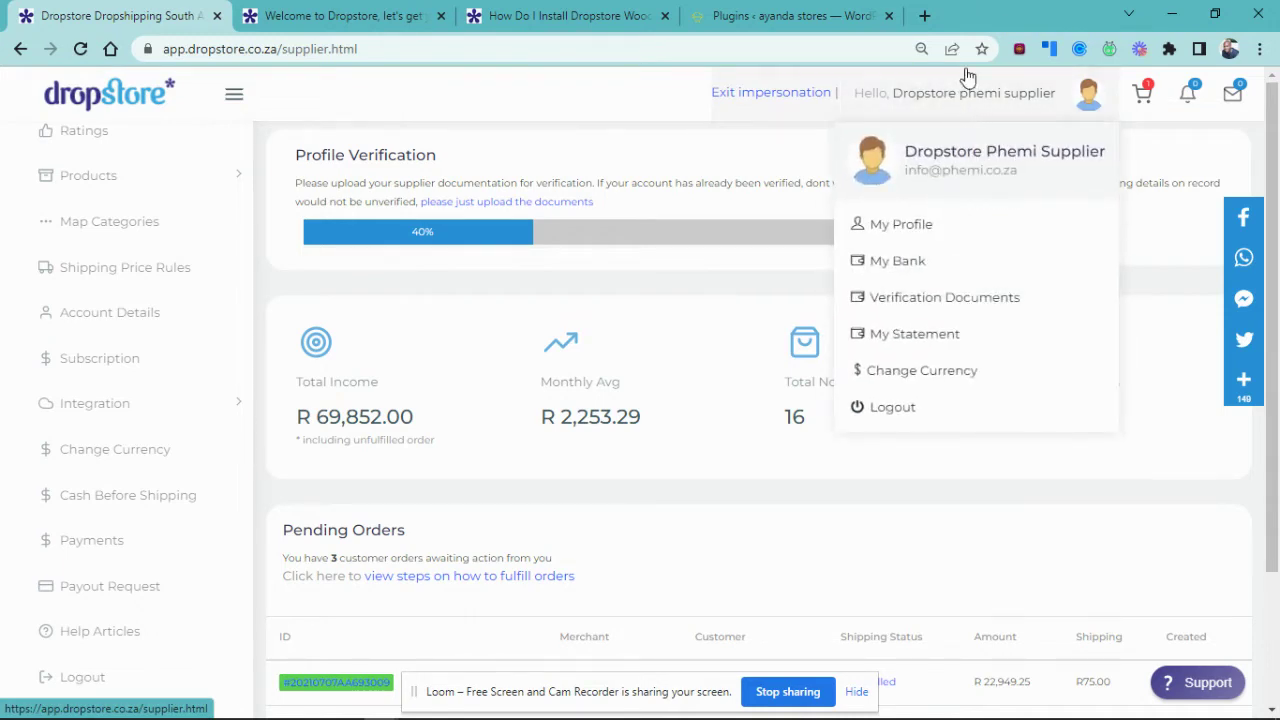
click(911, 263)
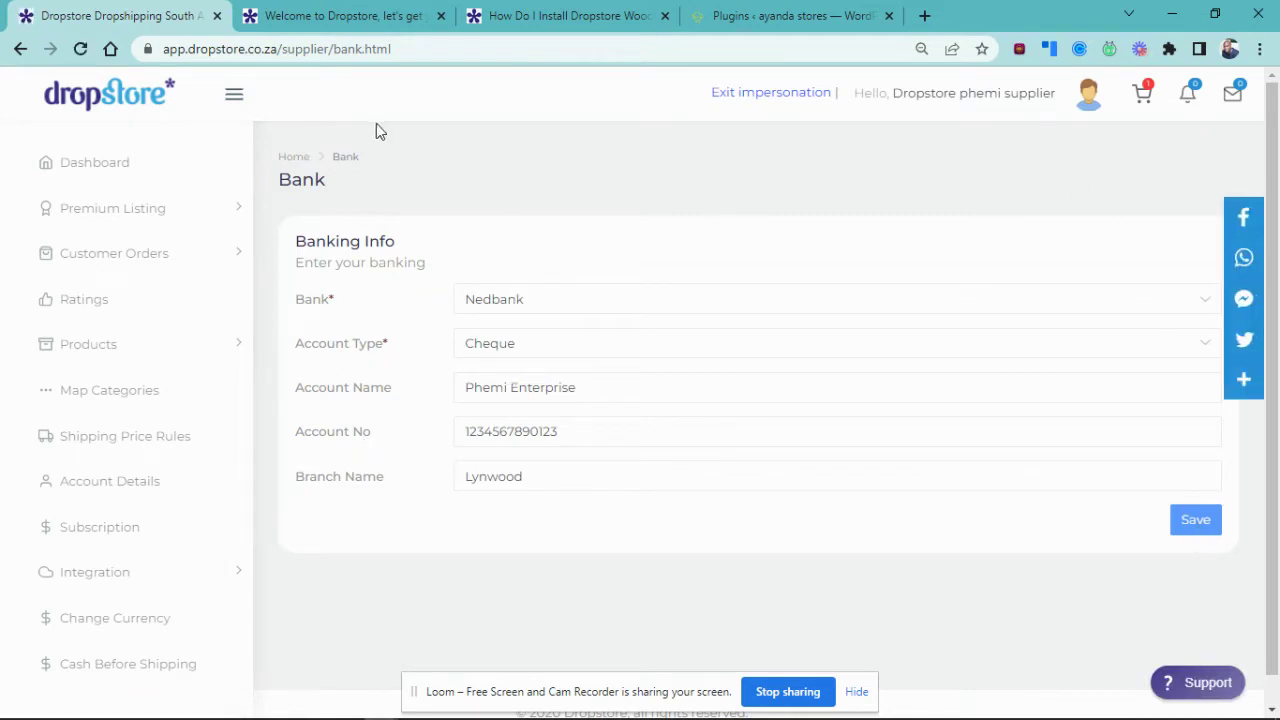
click(100, 176)
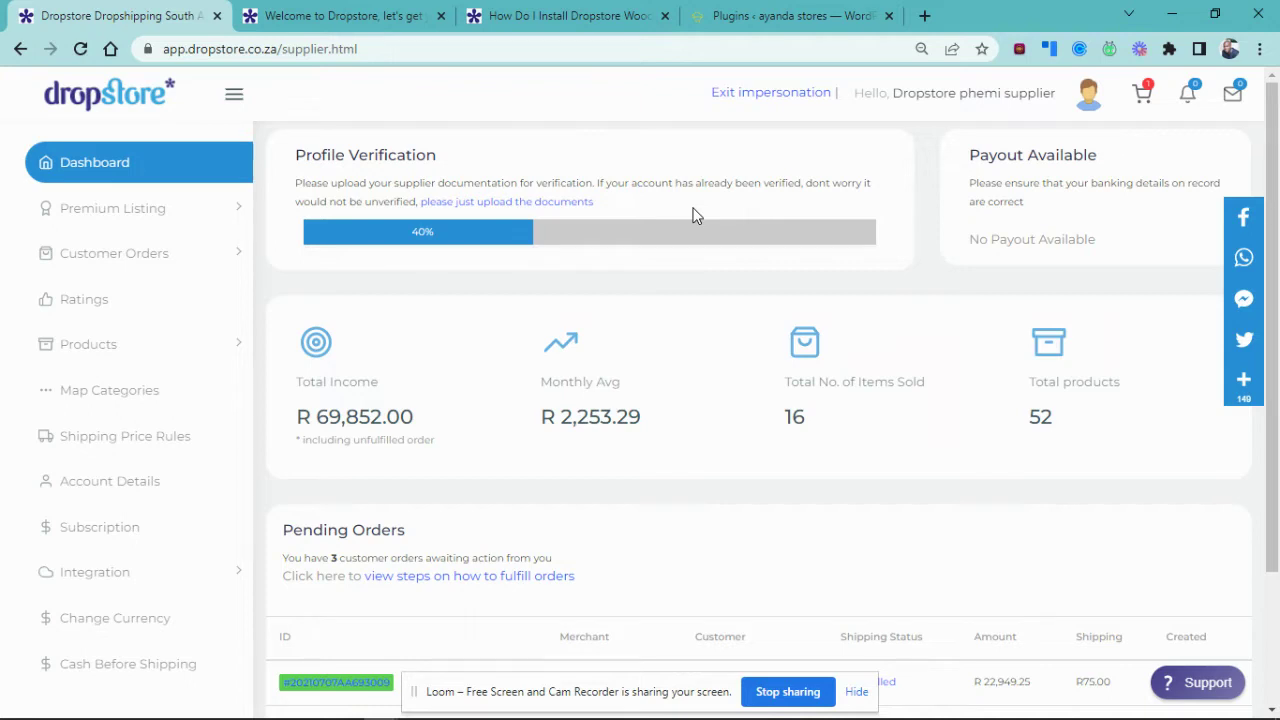
scroll(696, 215, down, 2)
scroll(691, 211, up, 2)
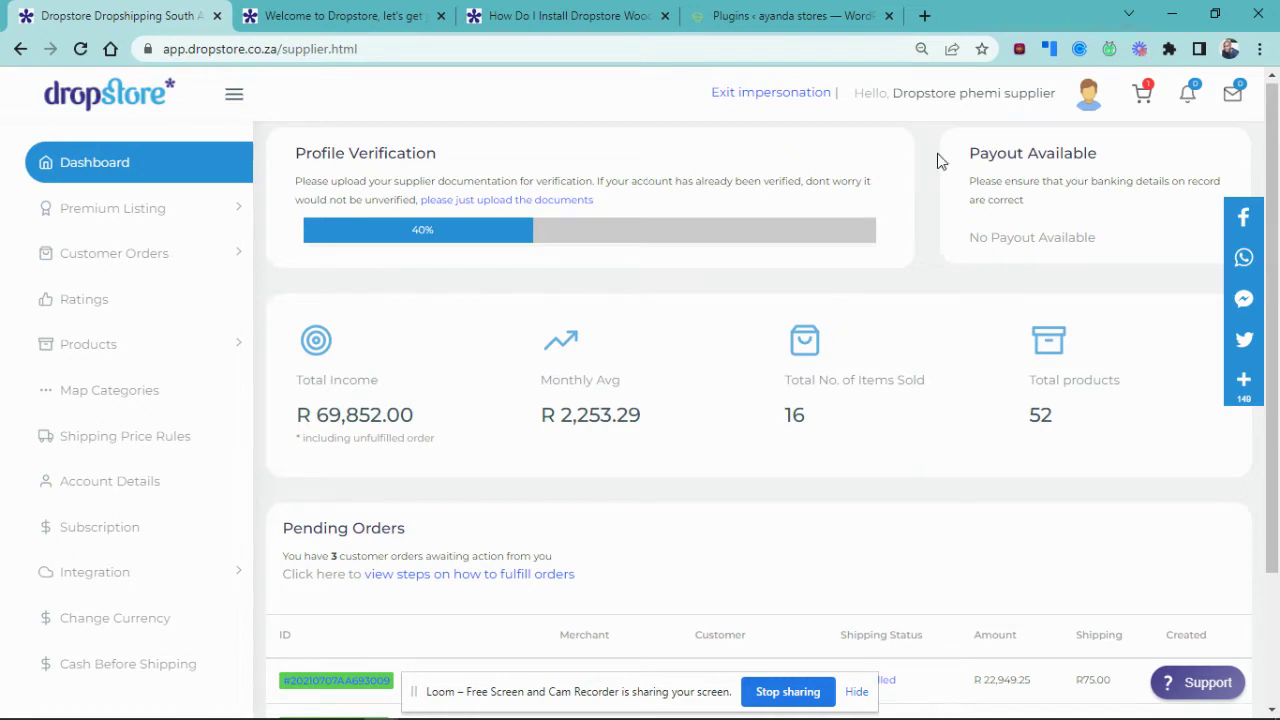
View the supplier documents verification page from the Profile Verification notice and return to the Dashboard
click(995, 115)
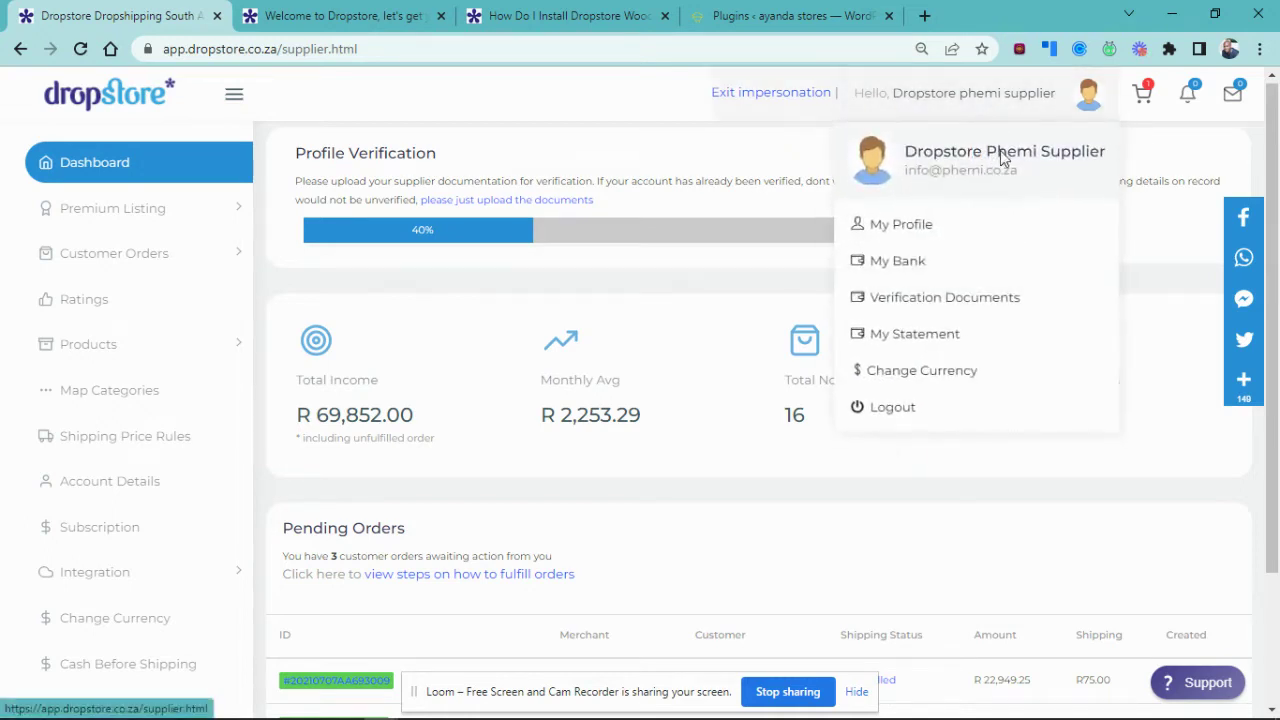
click(731, 150)
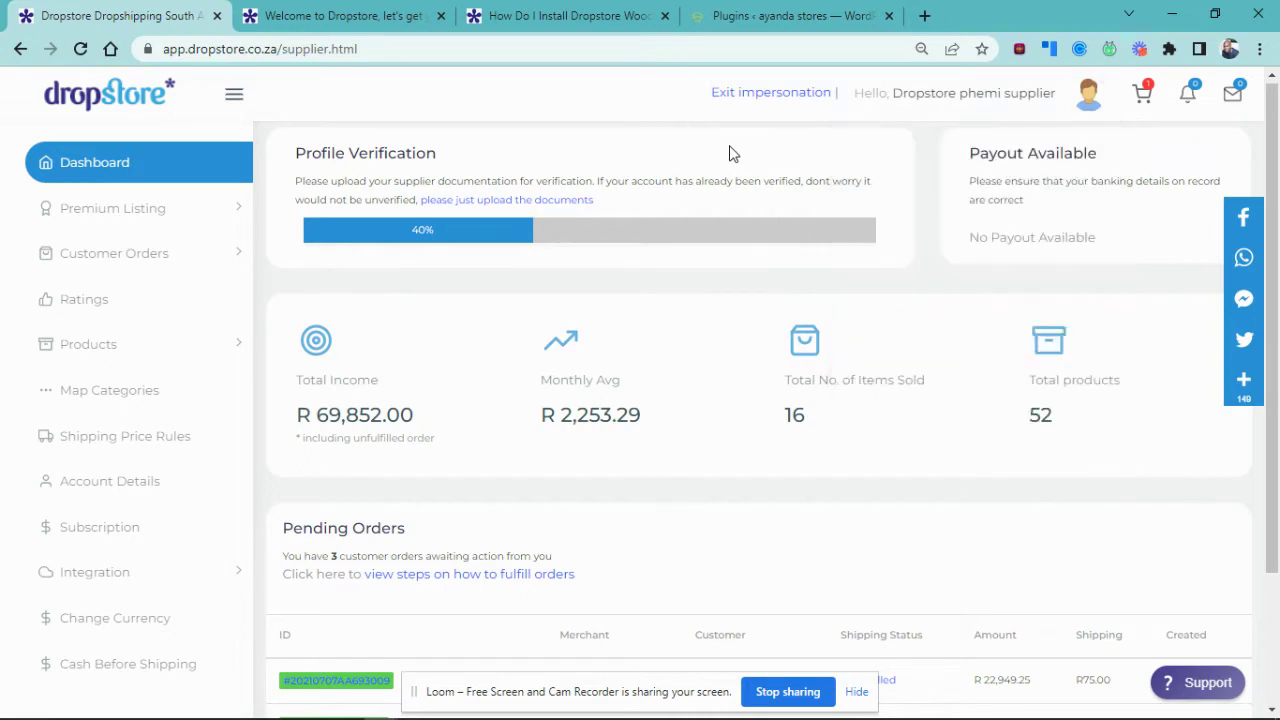
click(543, 208)
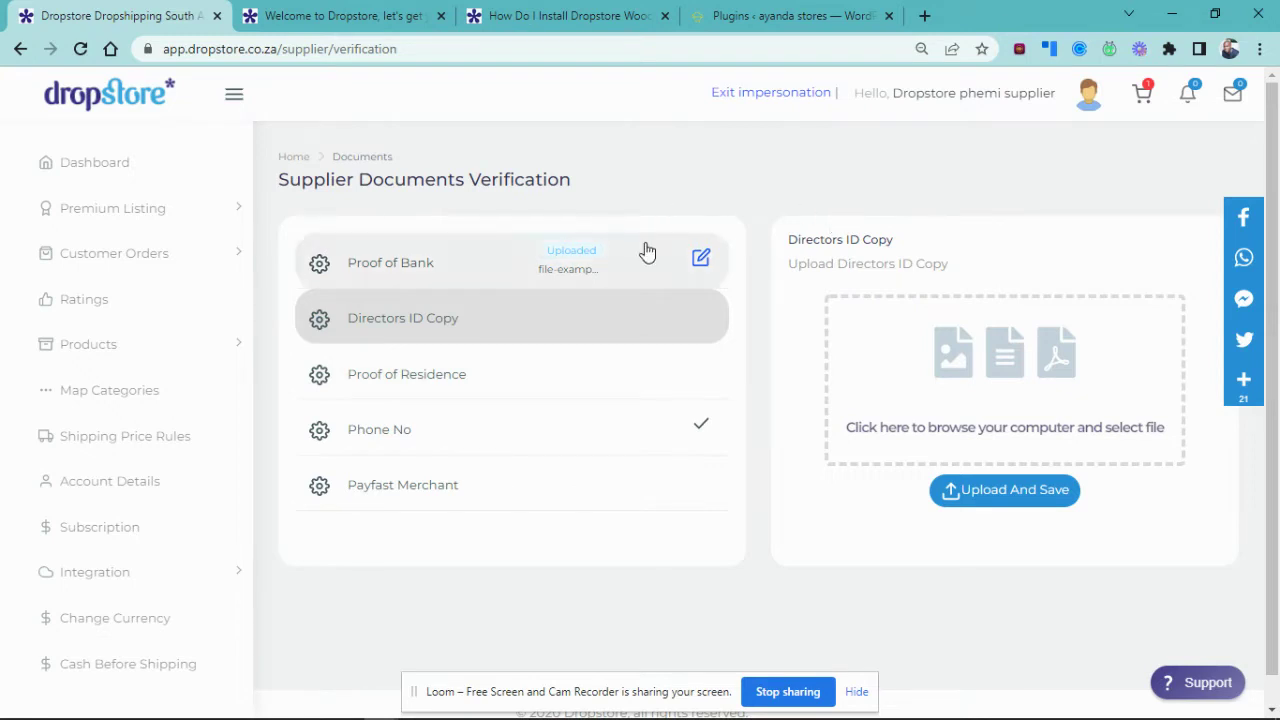
click(76, 163)
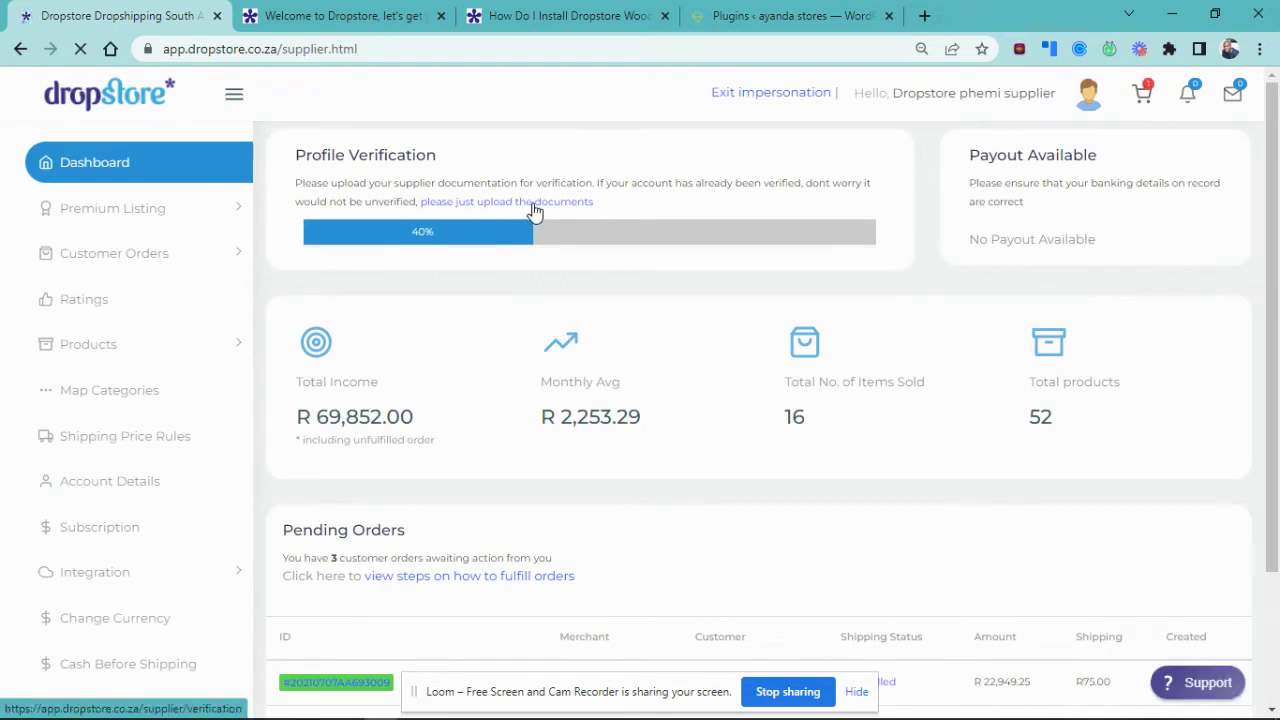
Open Verification Documents from the account options and view the Directors ID Copy and Payfast Merchant requirements
click(993, 112)
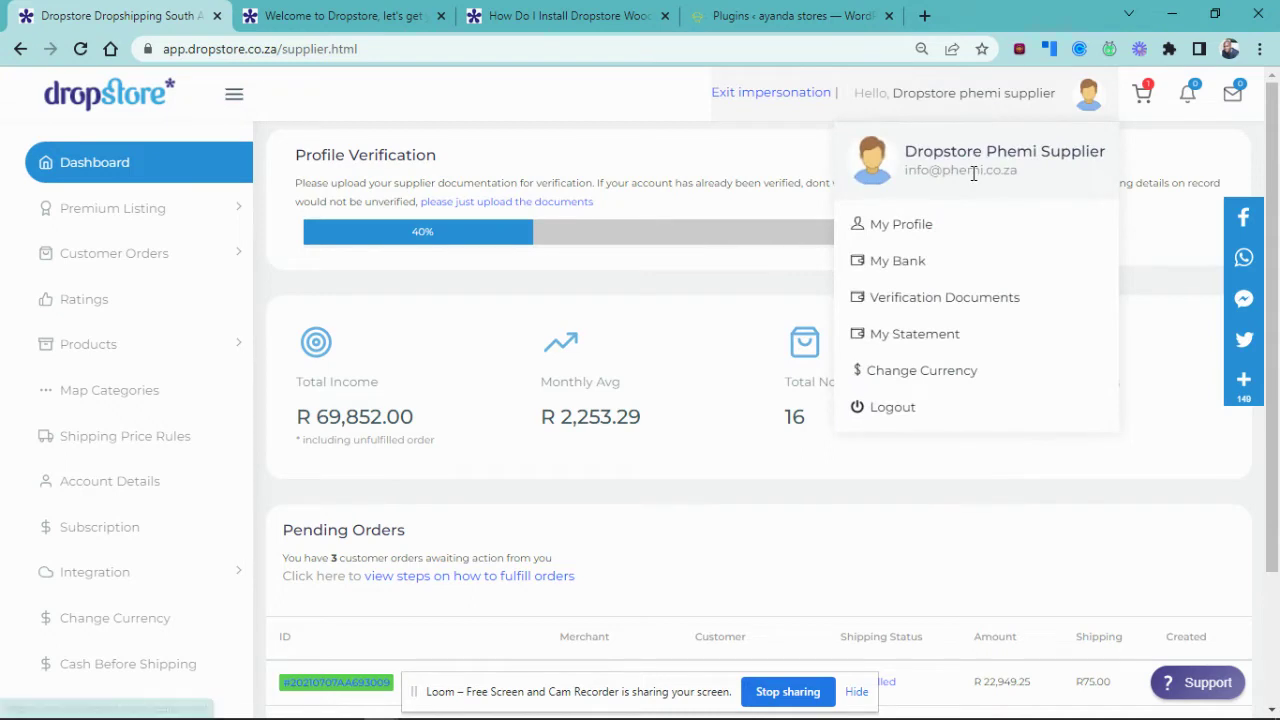
click(931, 299)
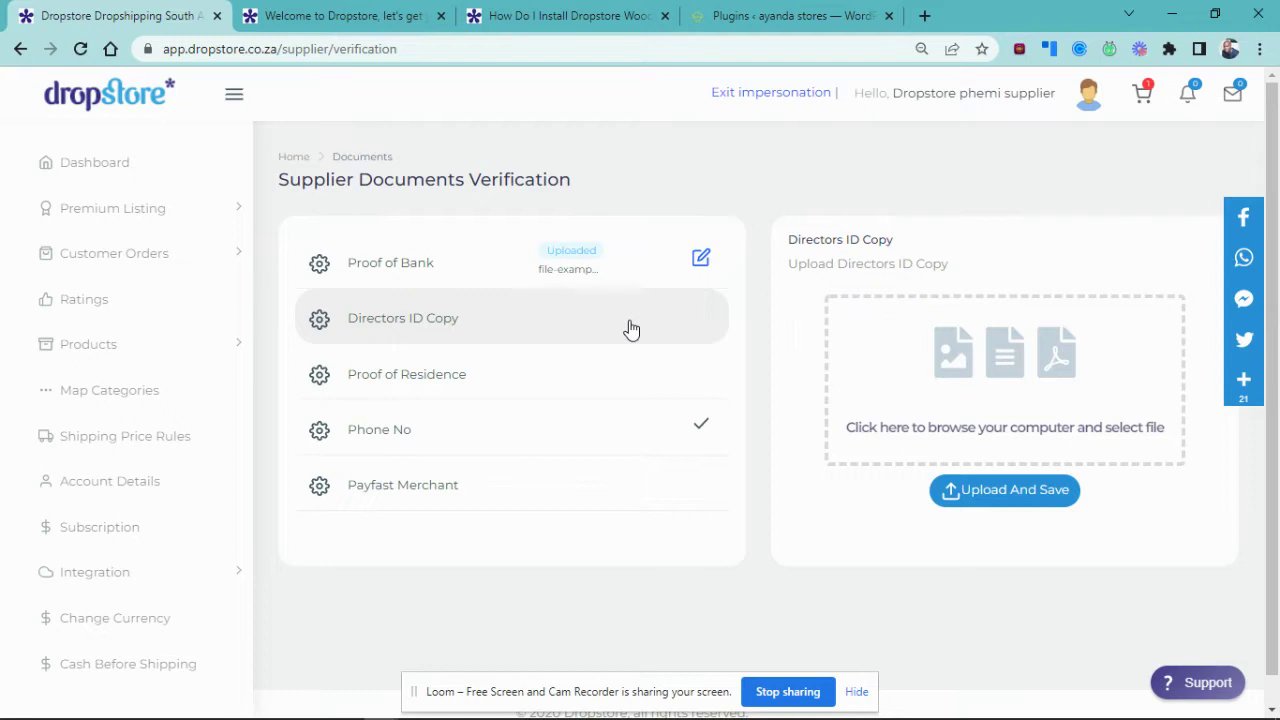
click(704, 333)
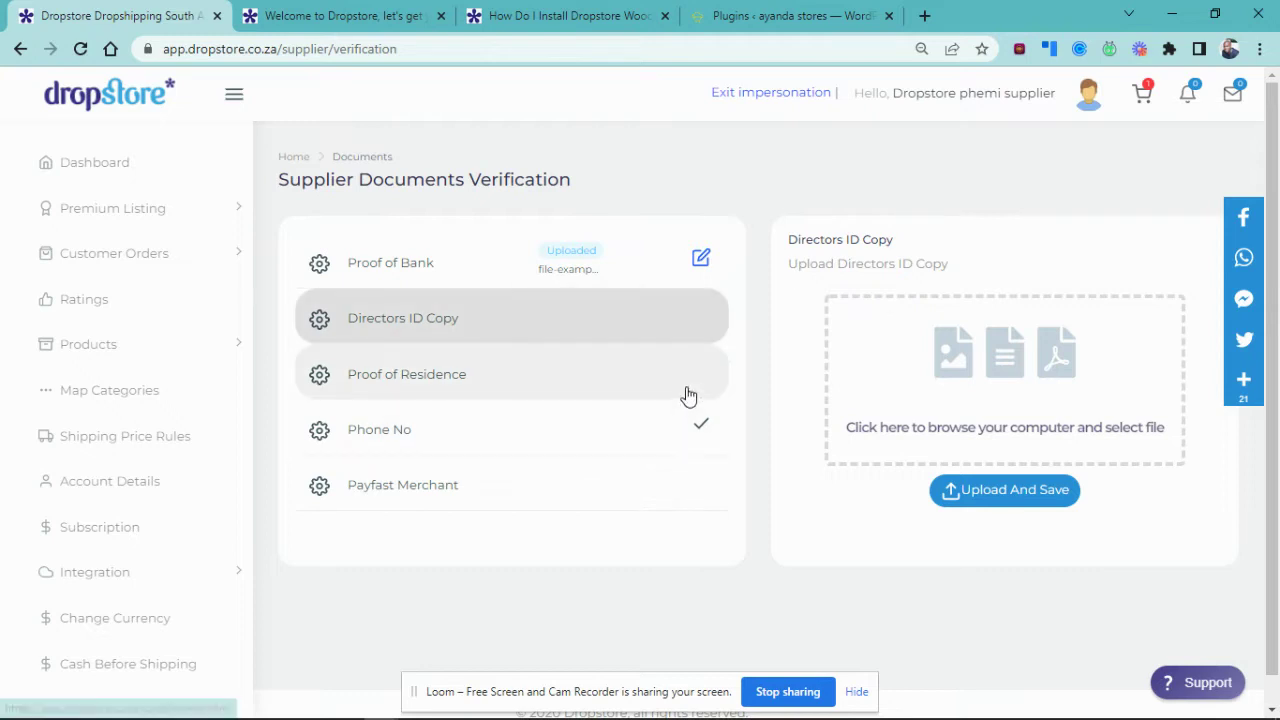
click(671, 489)
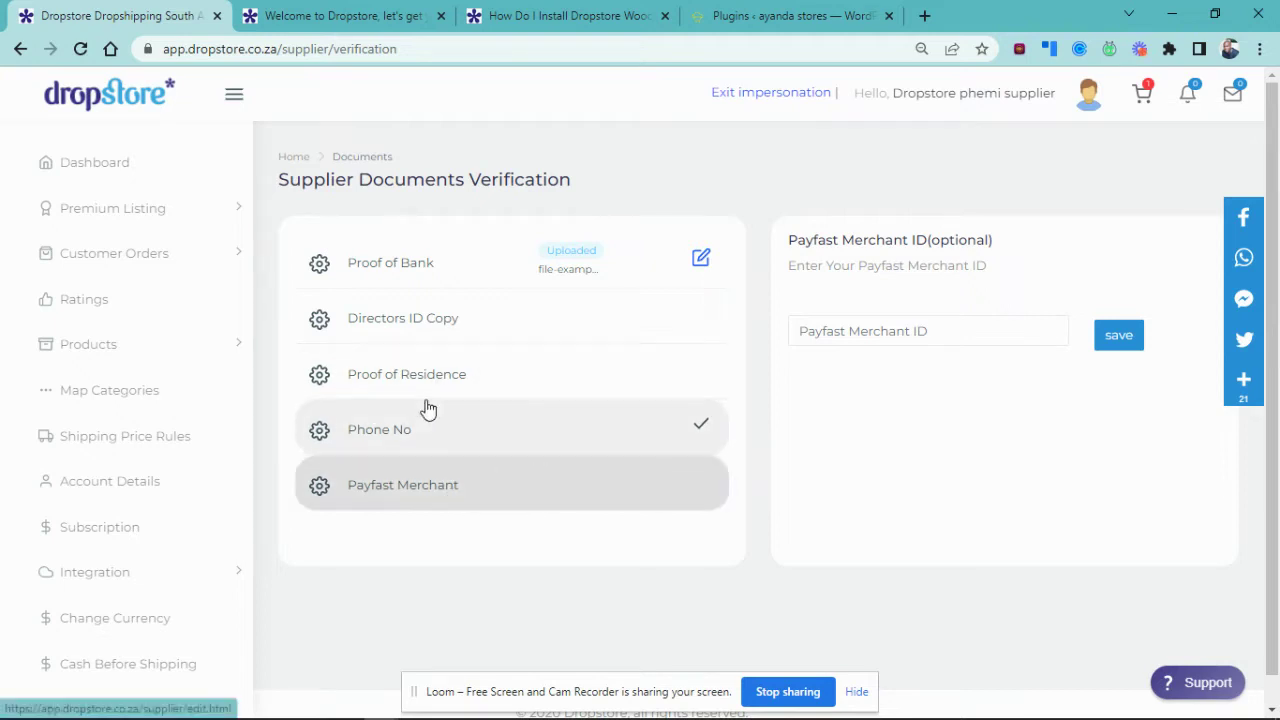
scroll(126, 524, down, 2)
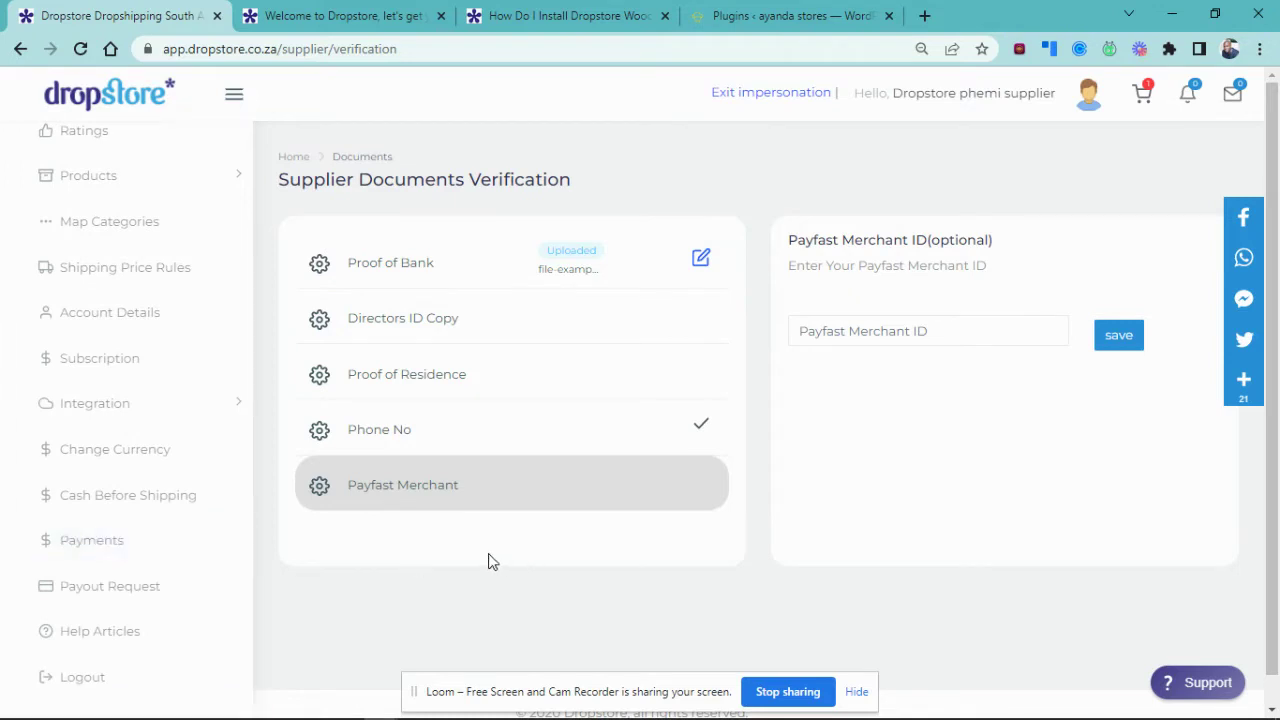
View the Cash Before Shipping request requirements and return to the Dashboard
click(154, 495)
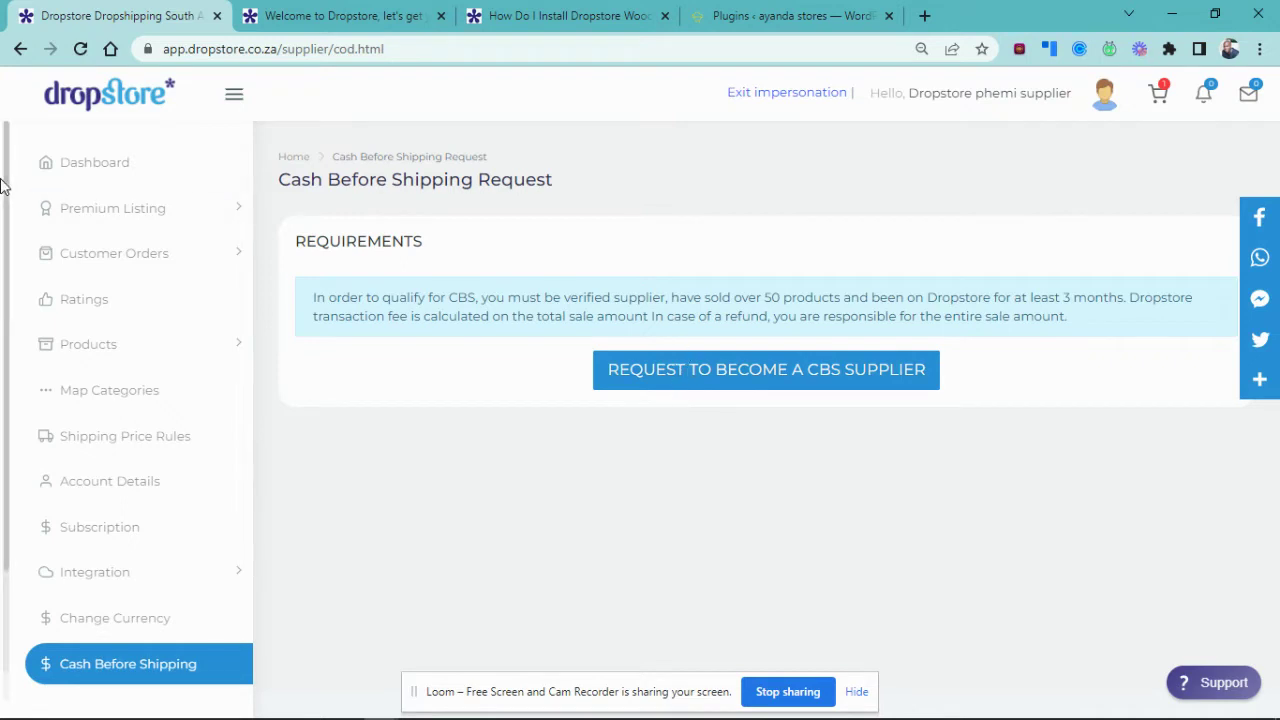
click(91, 174)
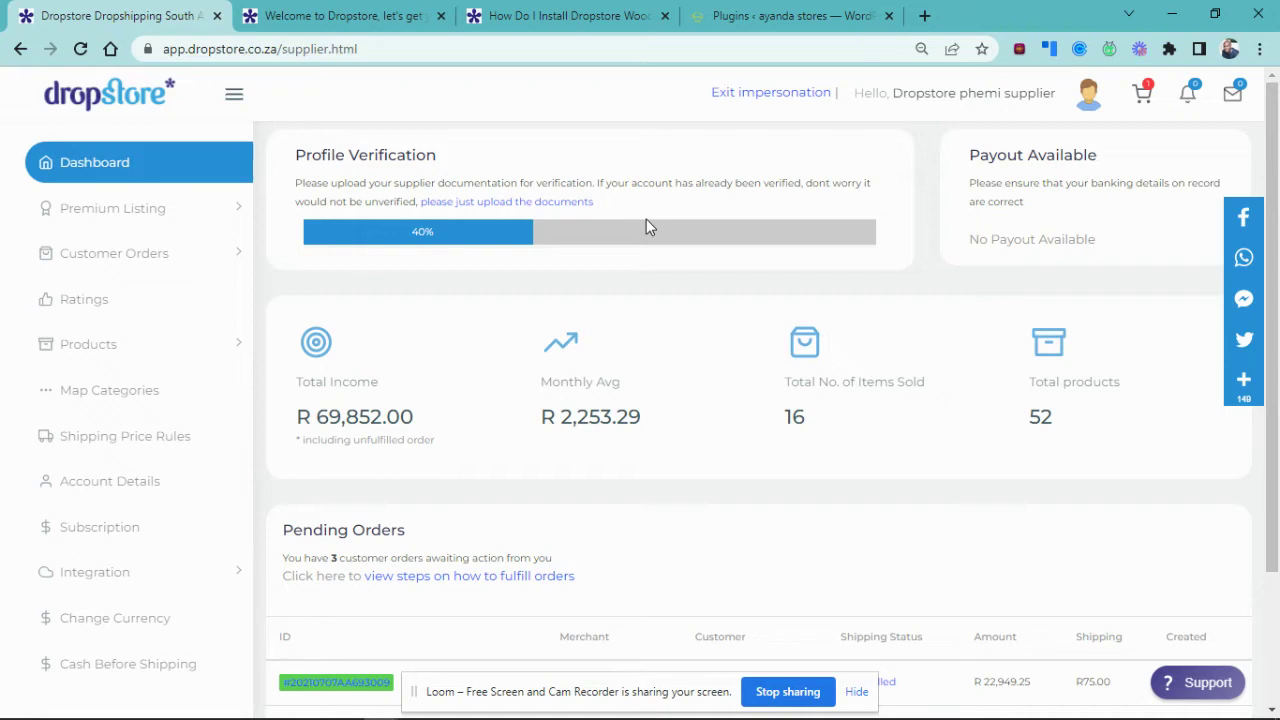
Review the Dashboard's pending orders and the list of unfulfilled customer orders, and return to the Dashboard
scroll(652, 440, down, 2)
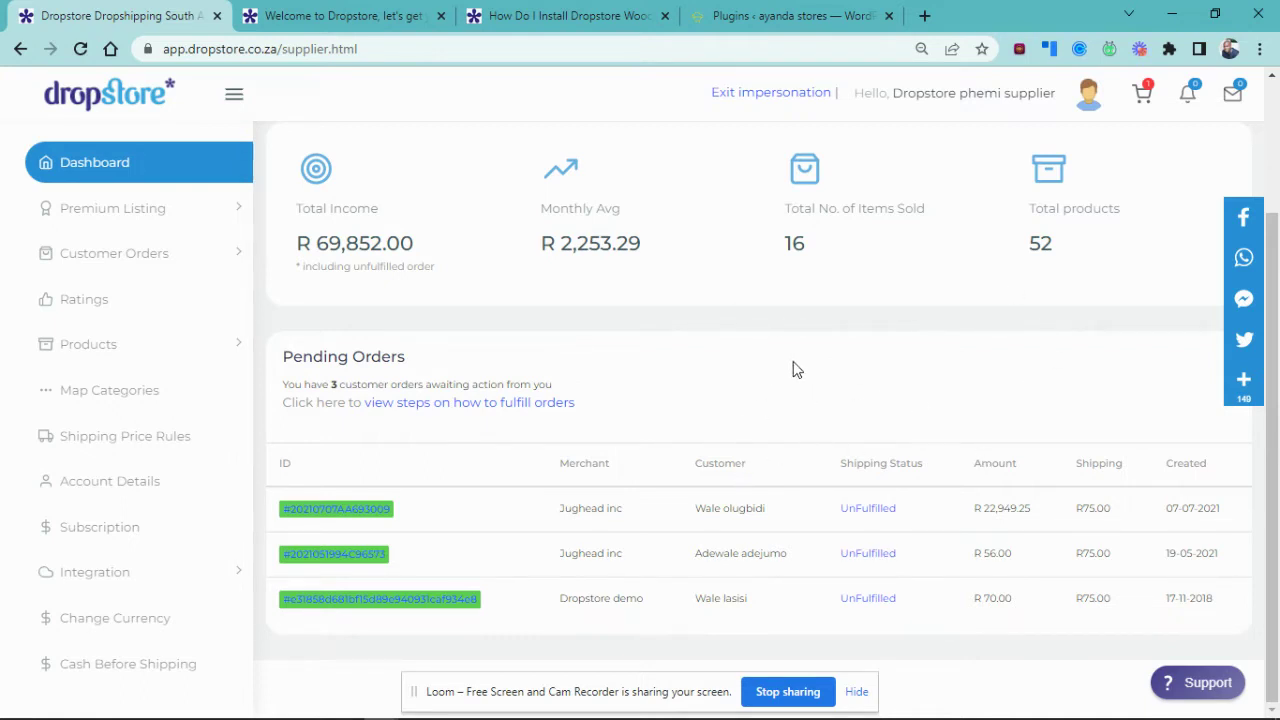
drag(794, 366, 750, 428)
click(751, 366)
click(86, 269)
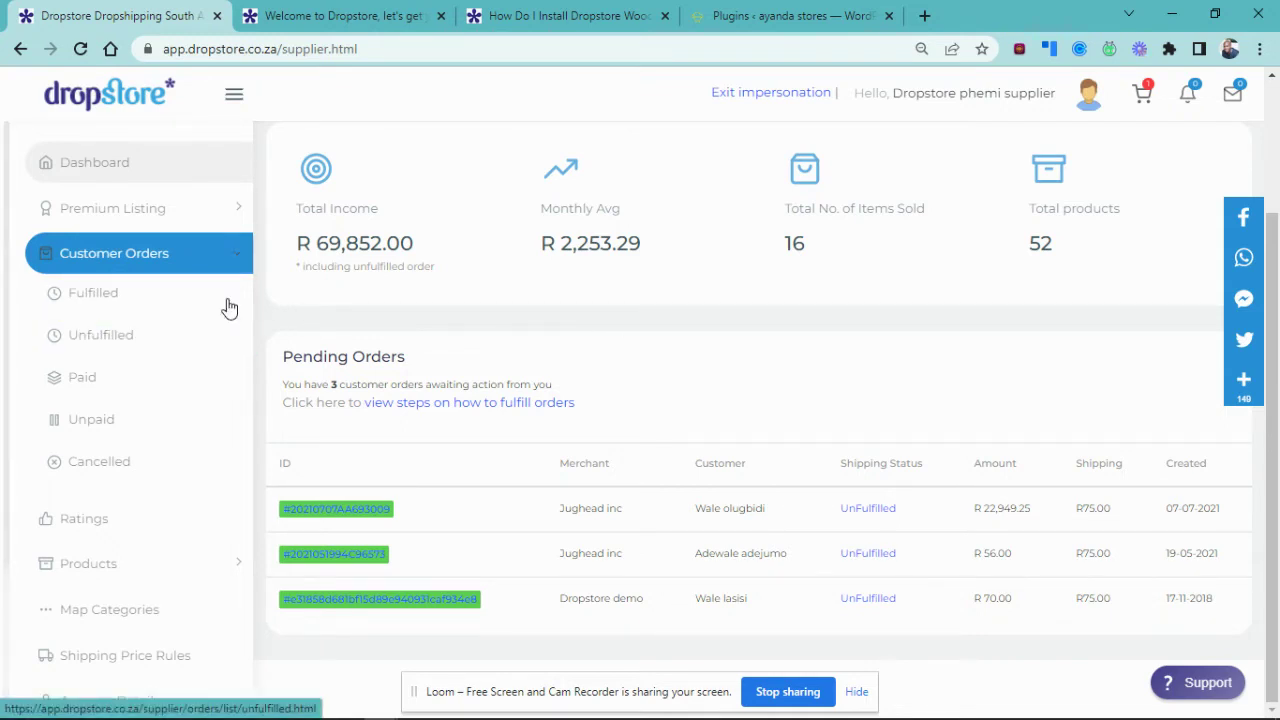
click(175, 341)
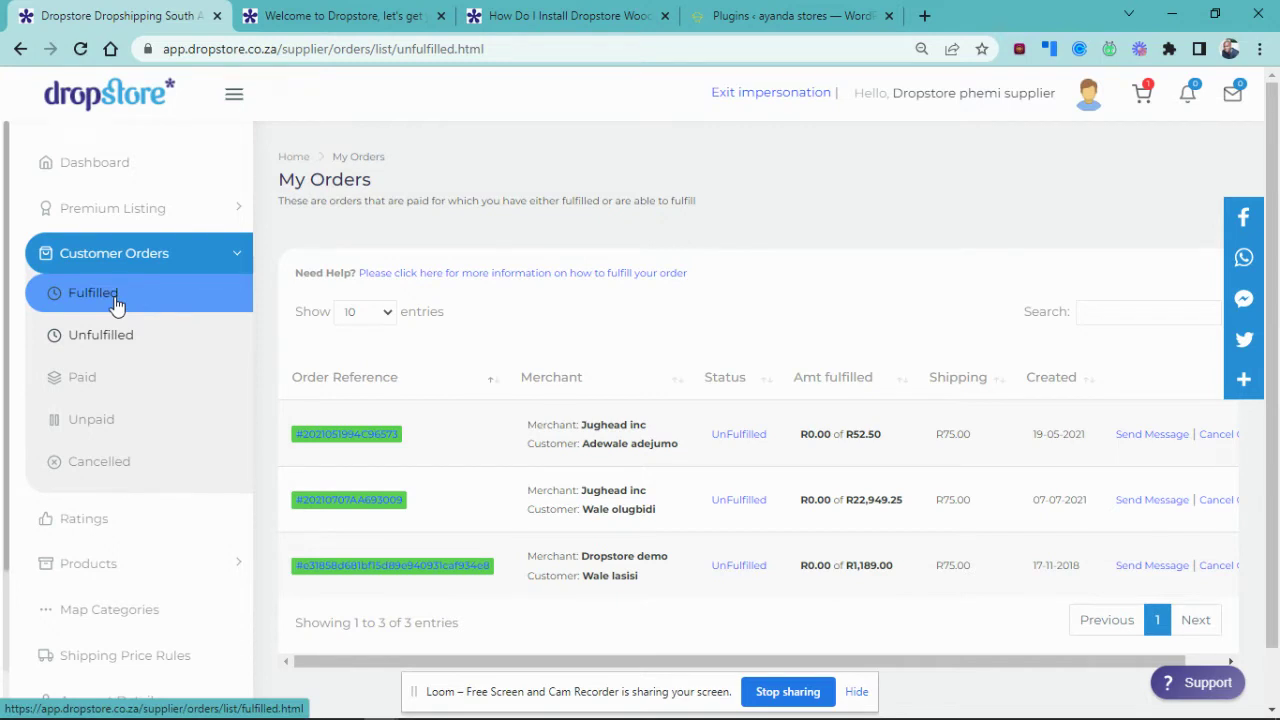
click(118, 172)
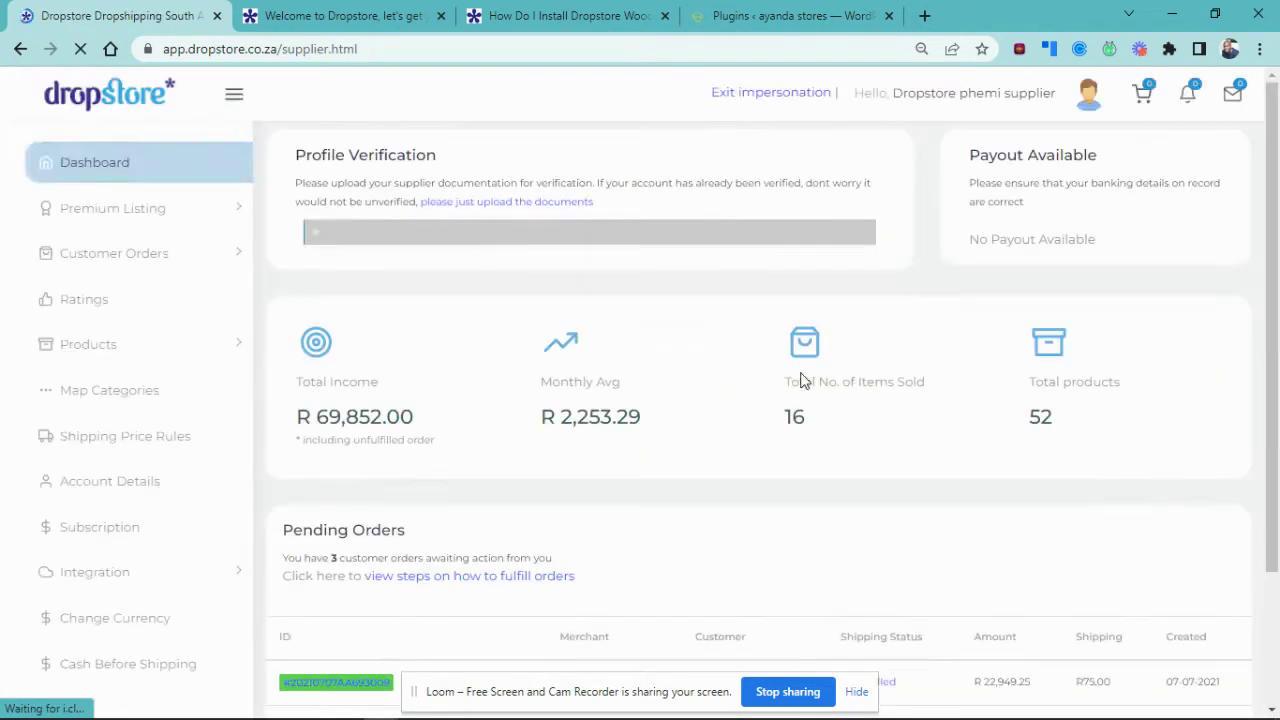
Look over the Dashboard's Pending Orders section and the summary of income, items sold and total products
scroll(616, 427, down, 2)
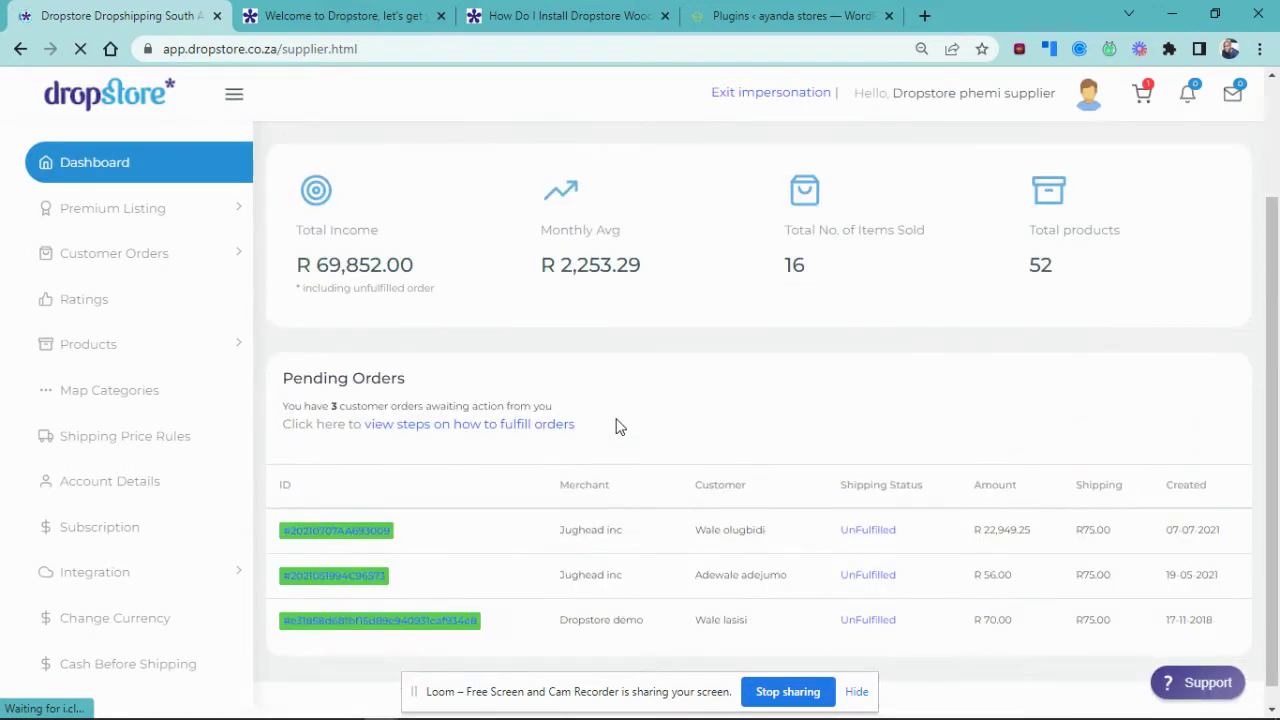
scroll(616, 427, up, 2)
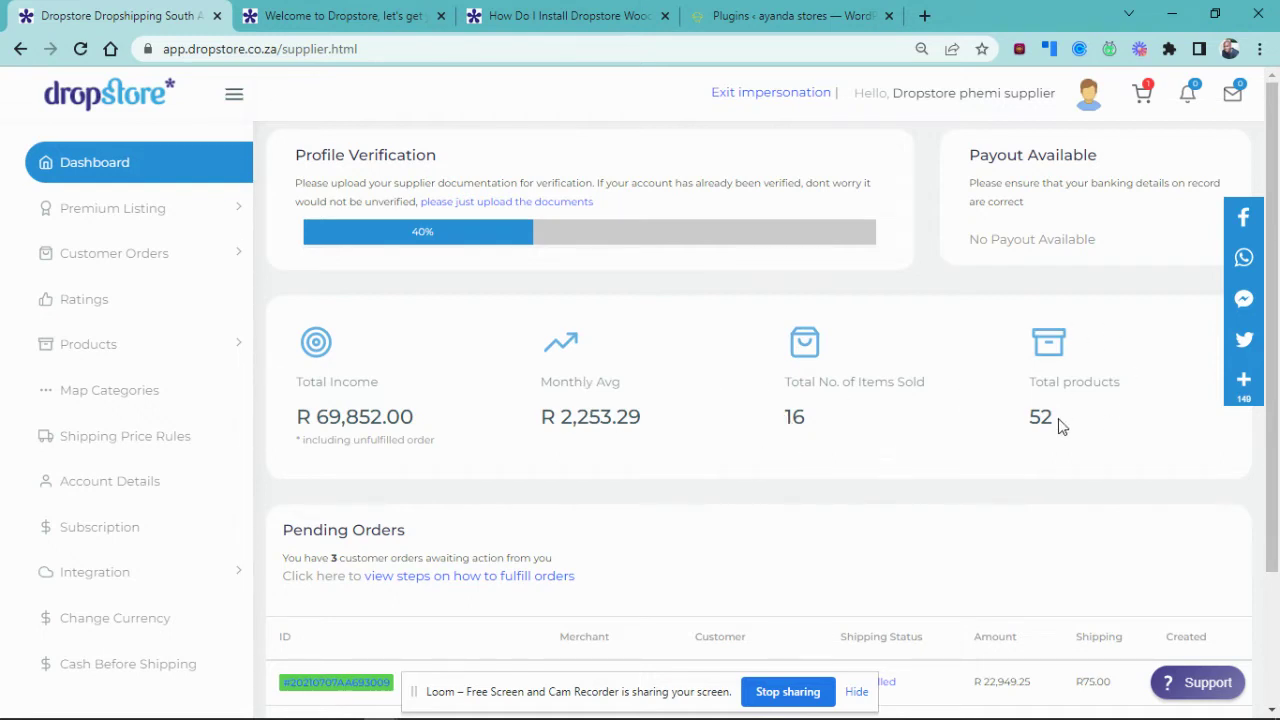
scroll(840, 489, down, 2)
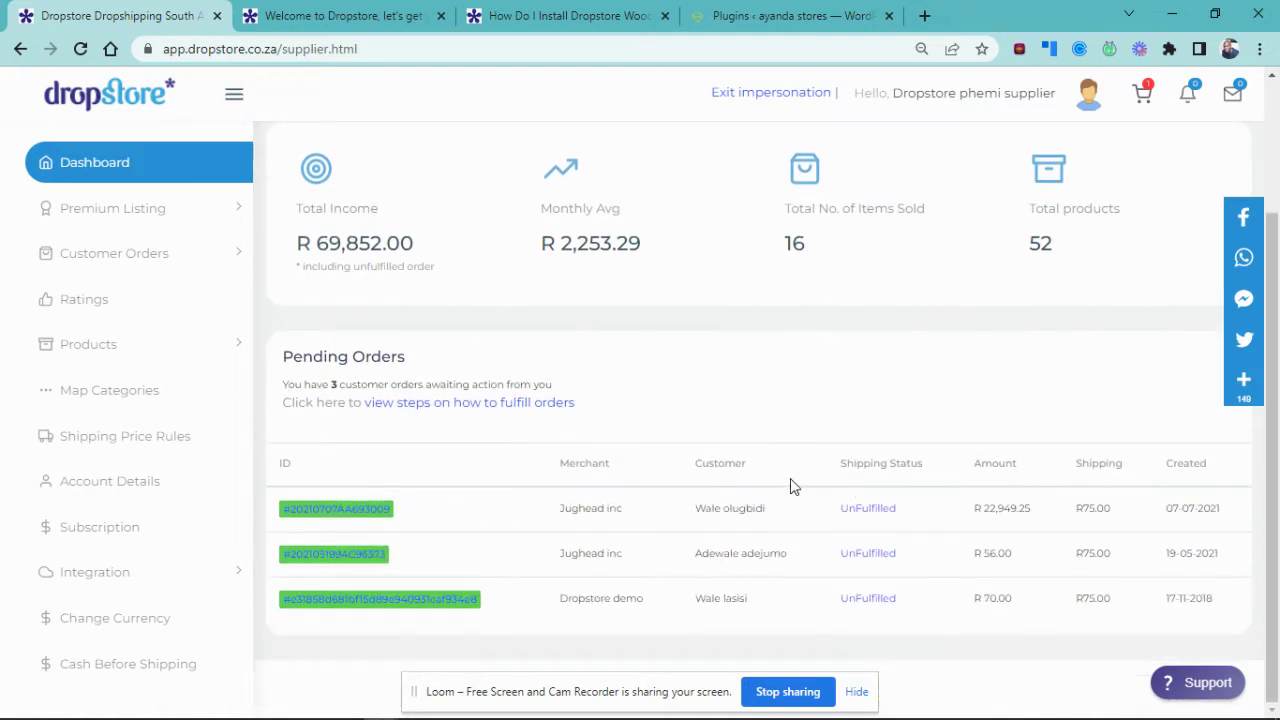
scroll(791, 490, up, 2)
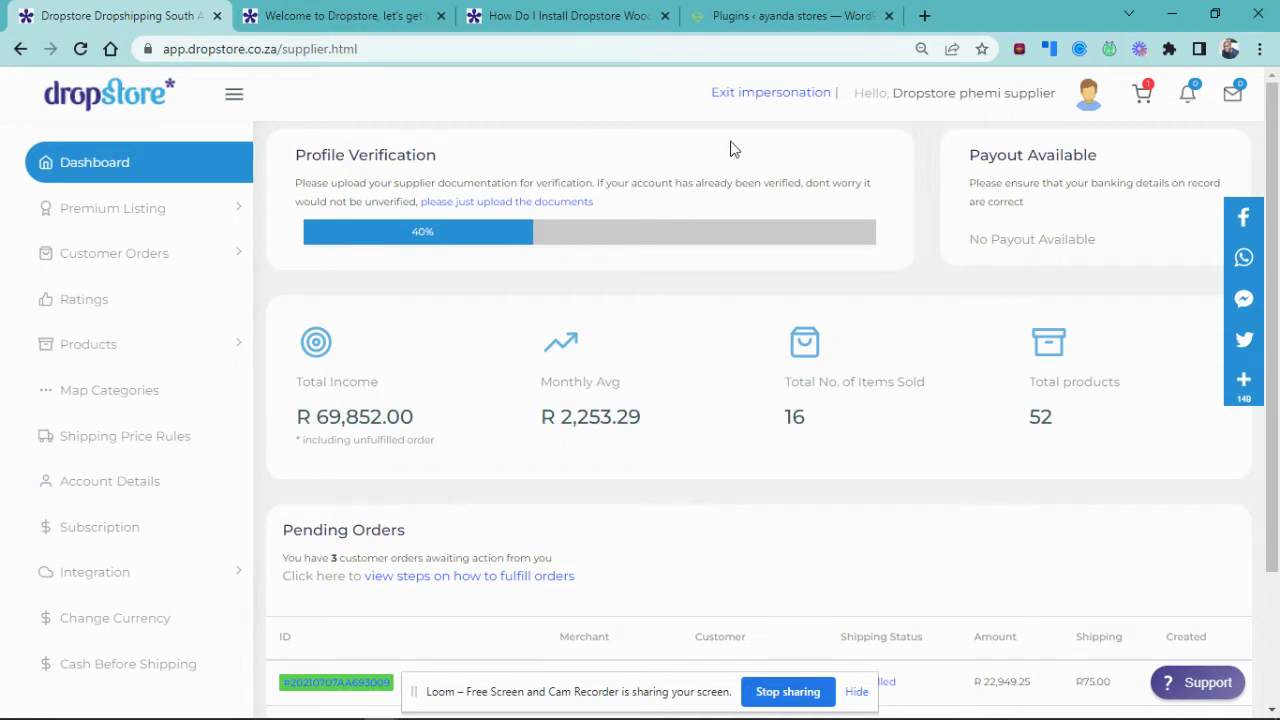
Open My Profile from the account options and examine the order notification email and mobile fields in Account Details
click(1007, 100)
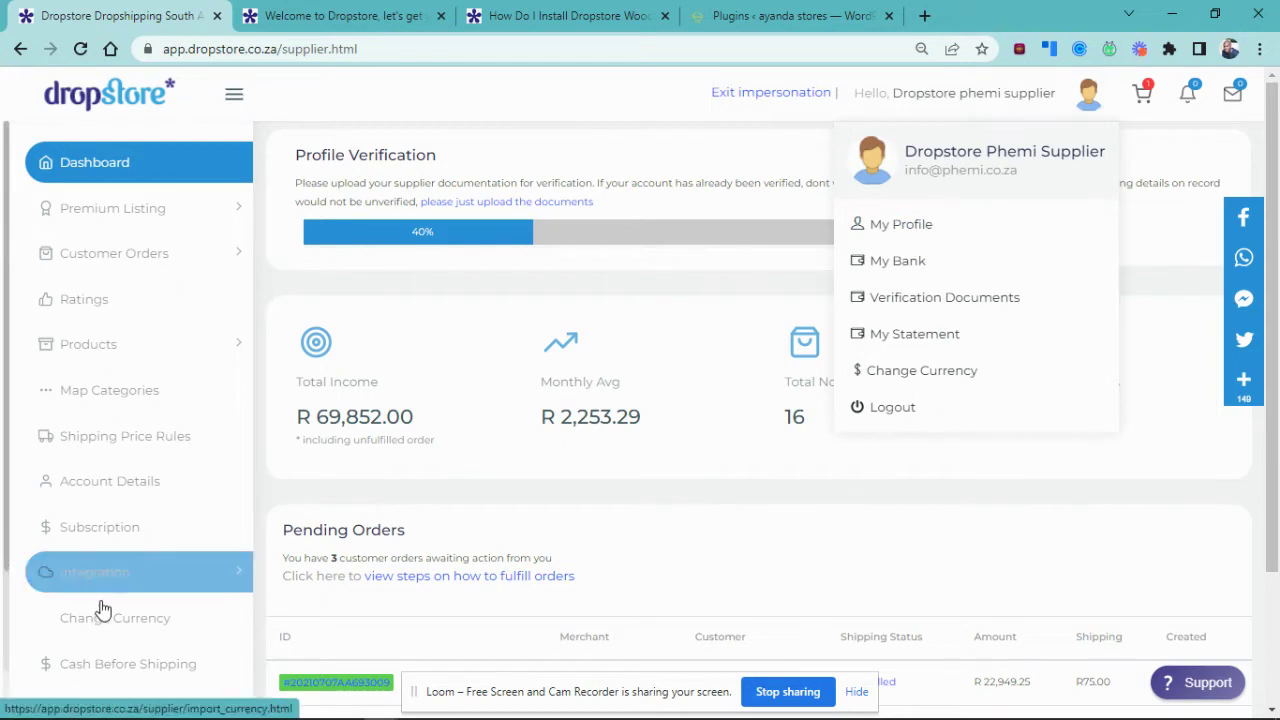
scroll(112, 550, down, 2)
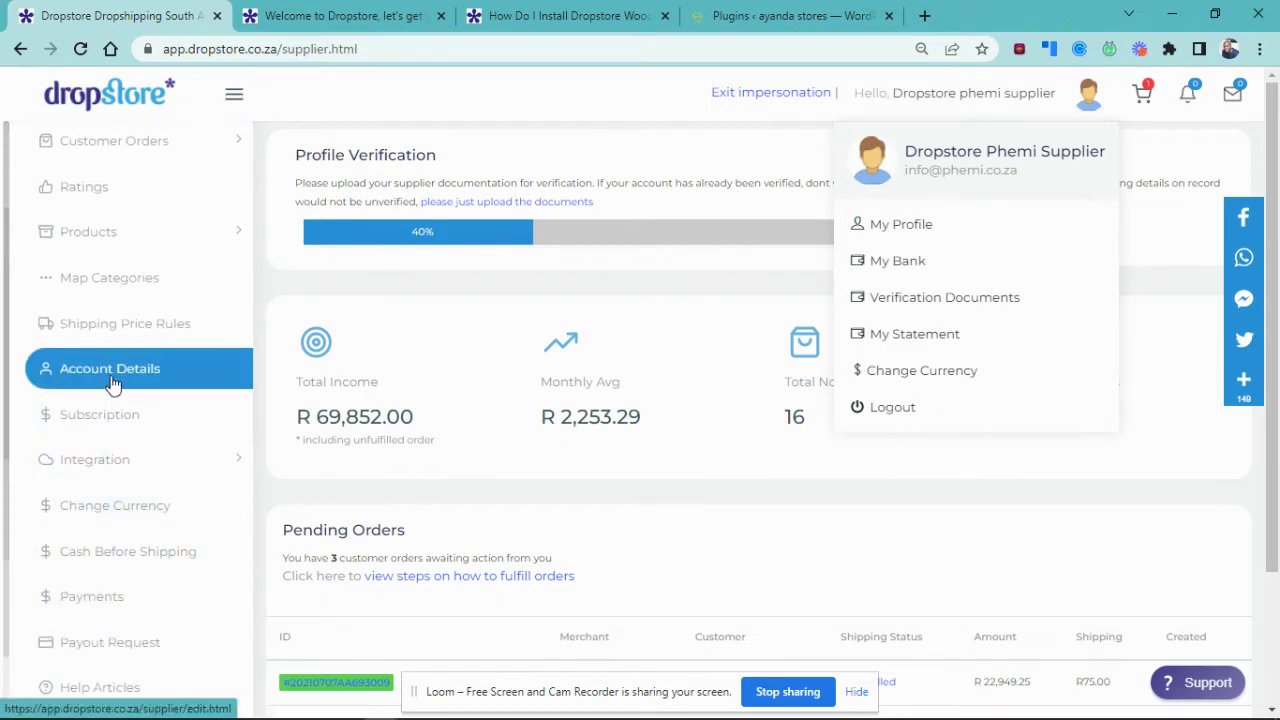
click(896, 232)
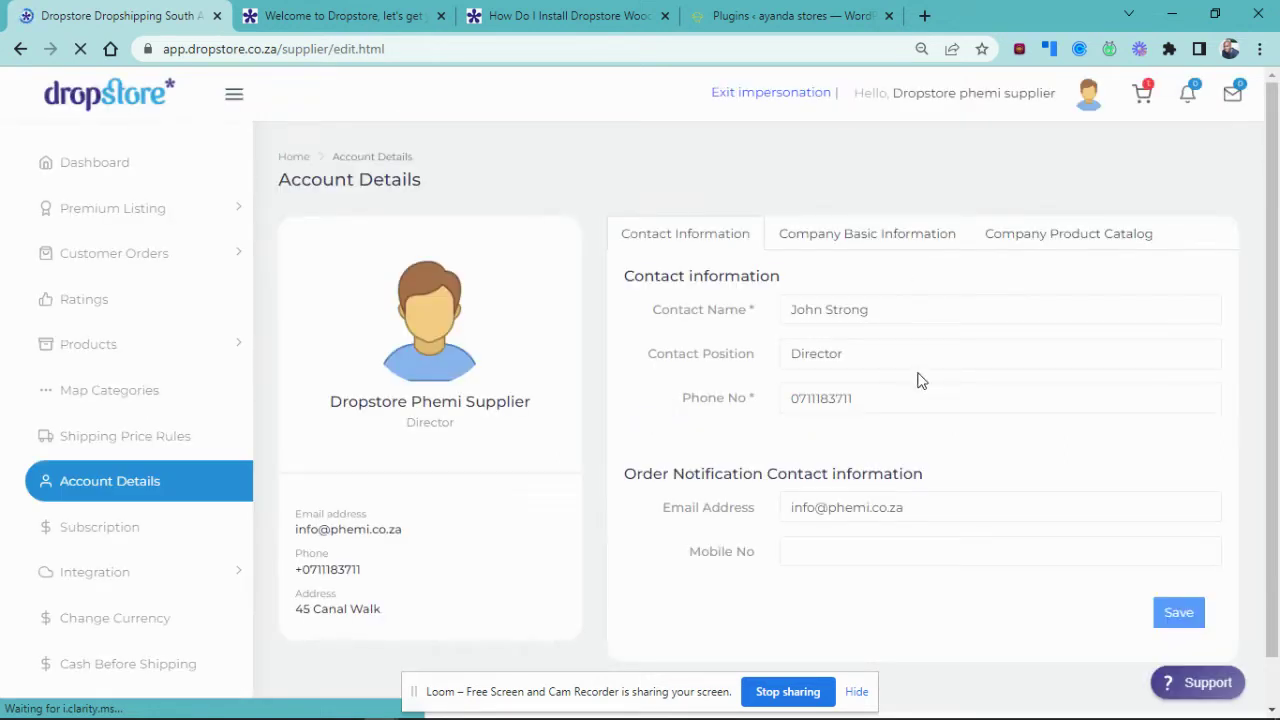
scroll(917, 380, down, 1)
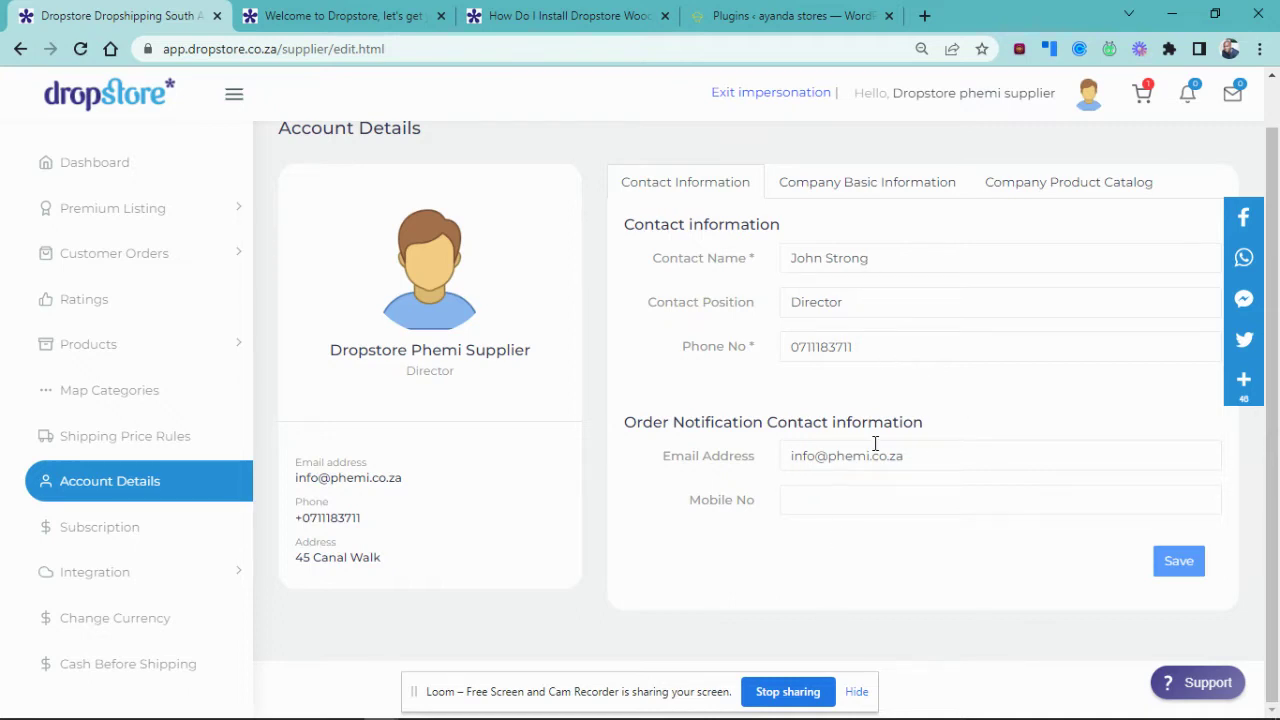
click(931, 455)
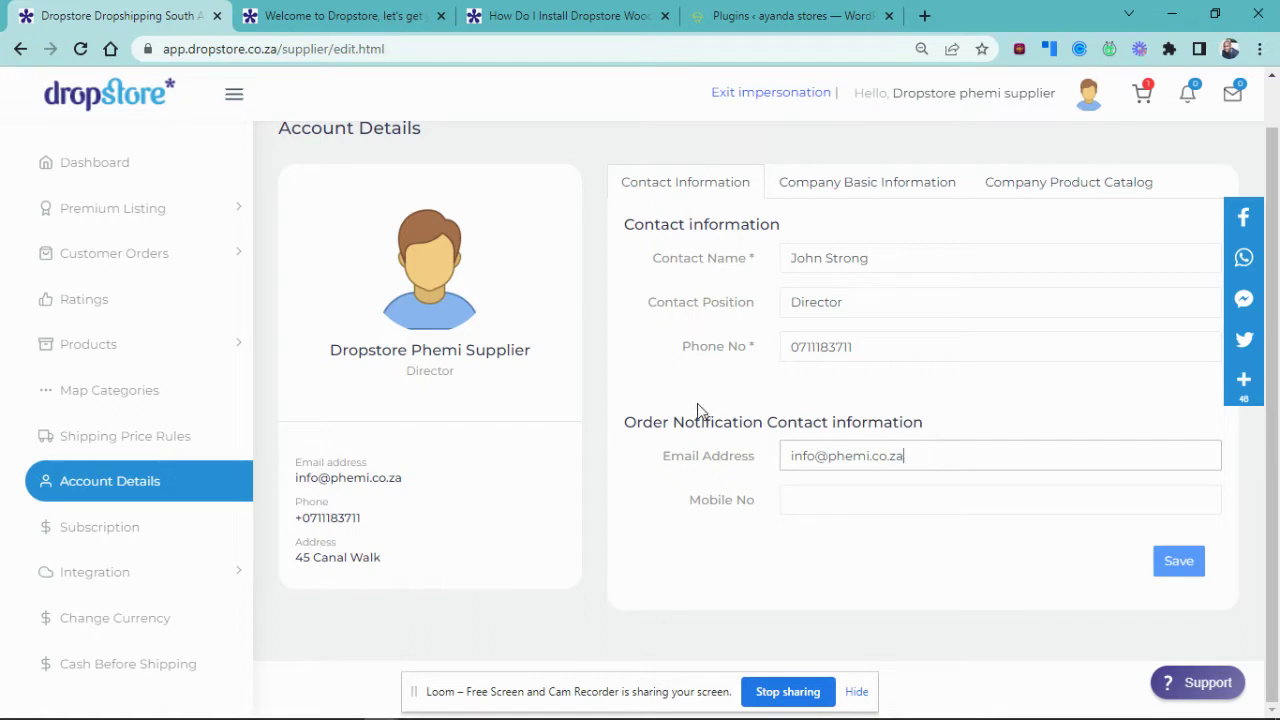
click(686, 512)
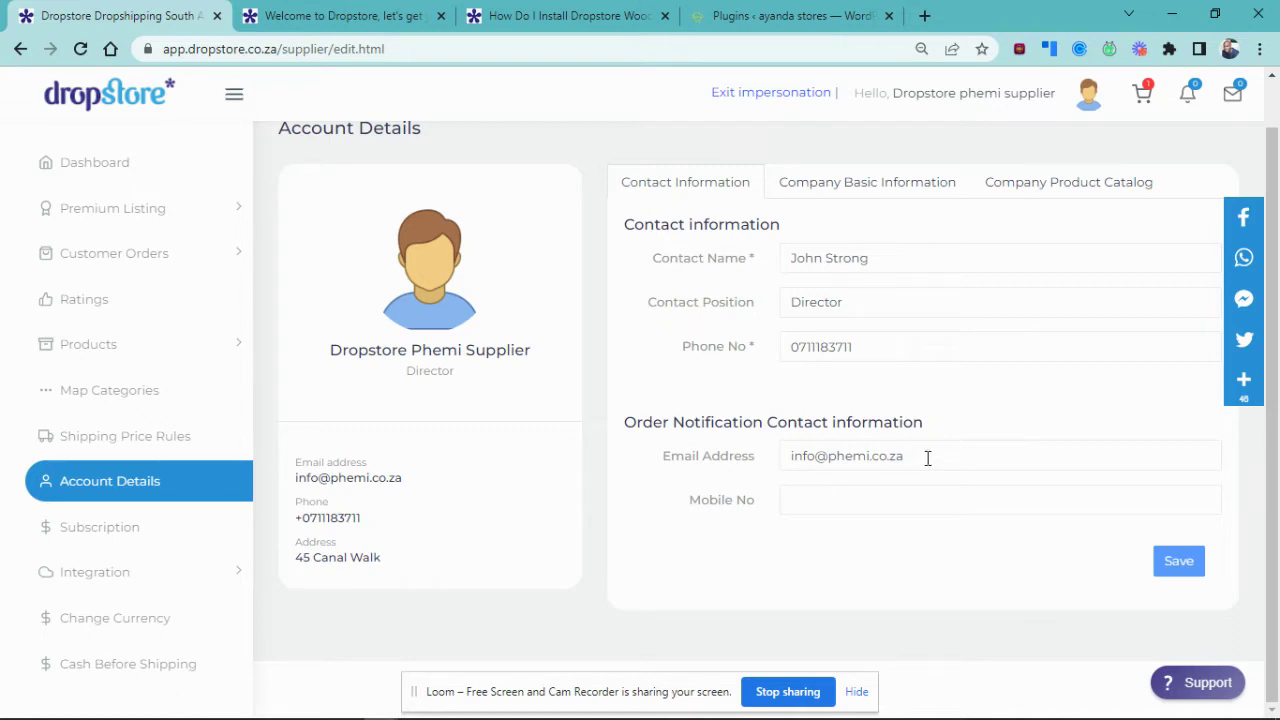
View all messages in the My Messages inbox, return to the Dashboard and show the new messages preview
click(1243, 103)
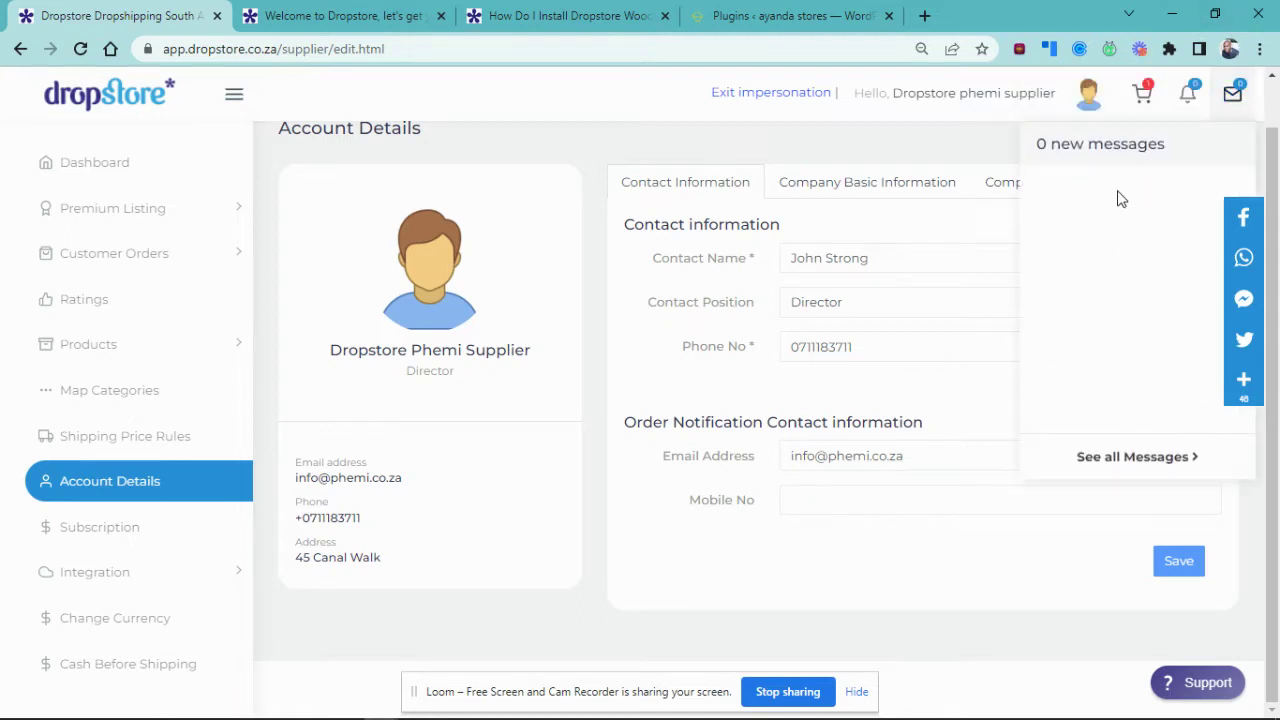
click(1150, 455)
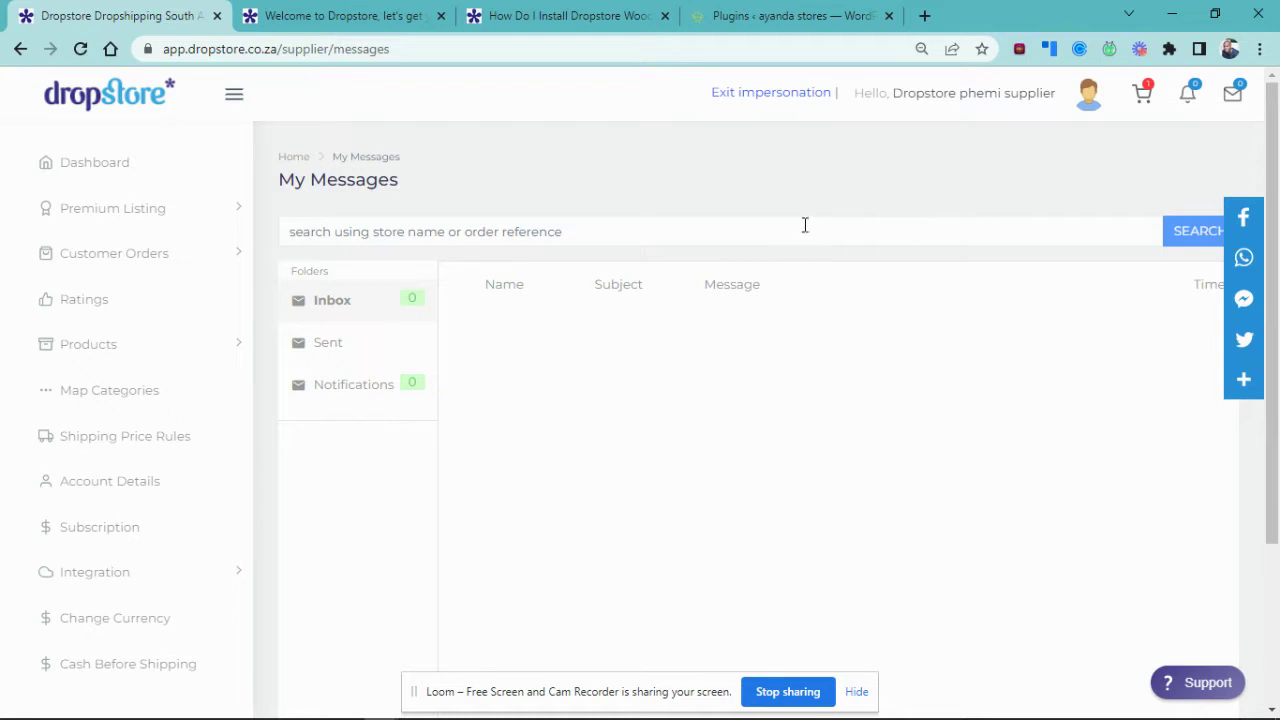
click(64, 173)
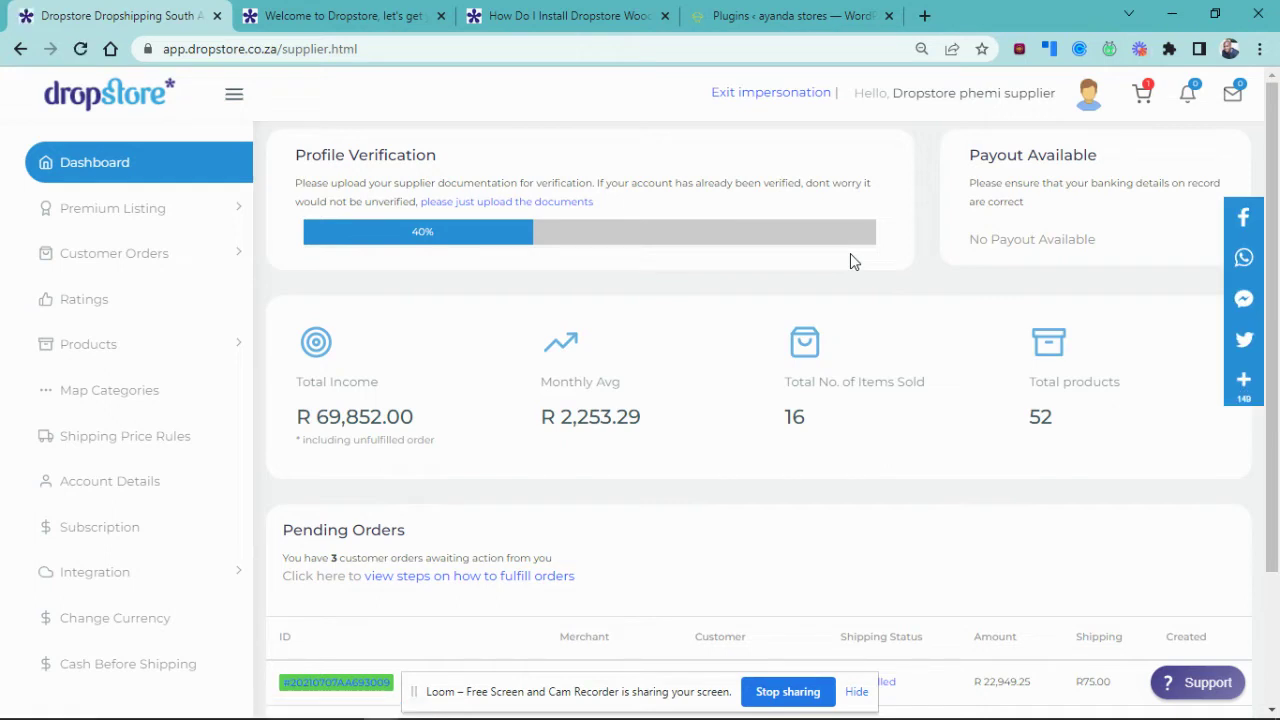
click(1235, 94)
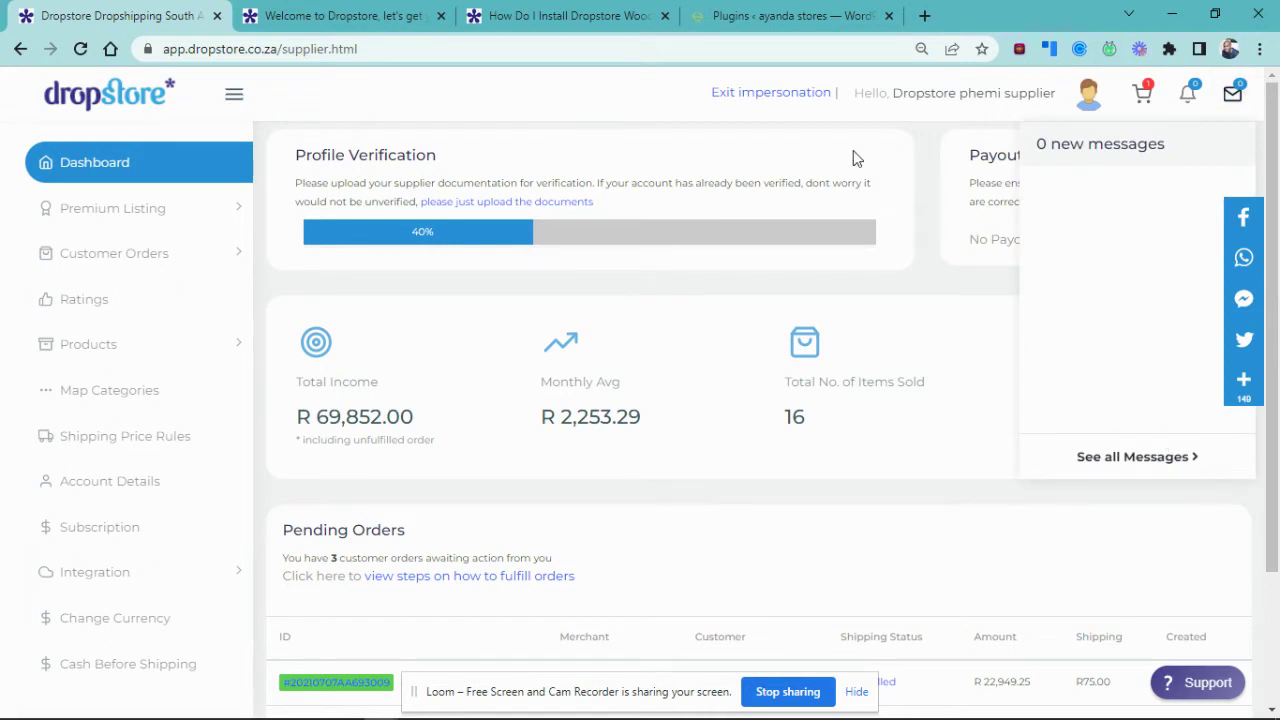
View the message form for the first order in the unfulfilled customer orders list and return to the Dashboard
scroll(688, 554, down, 3)
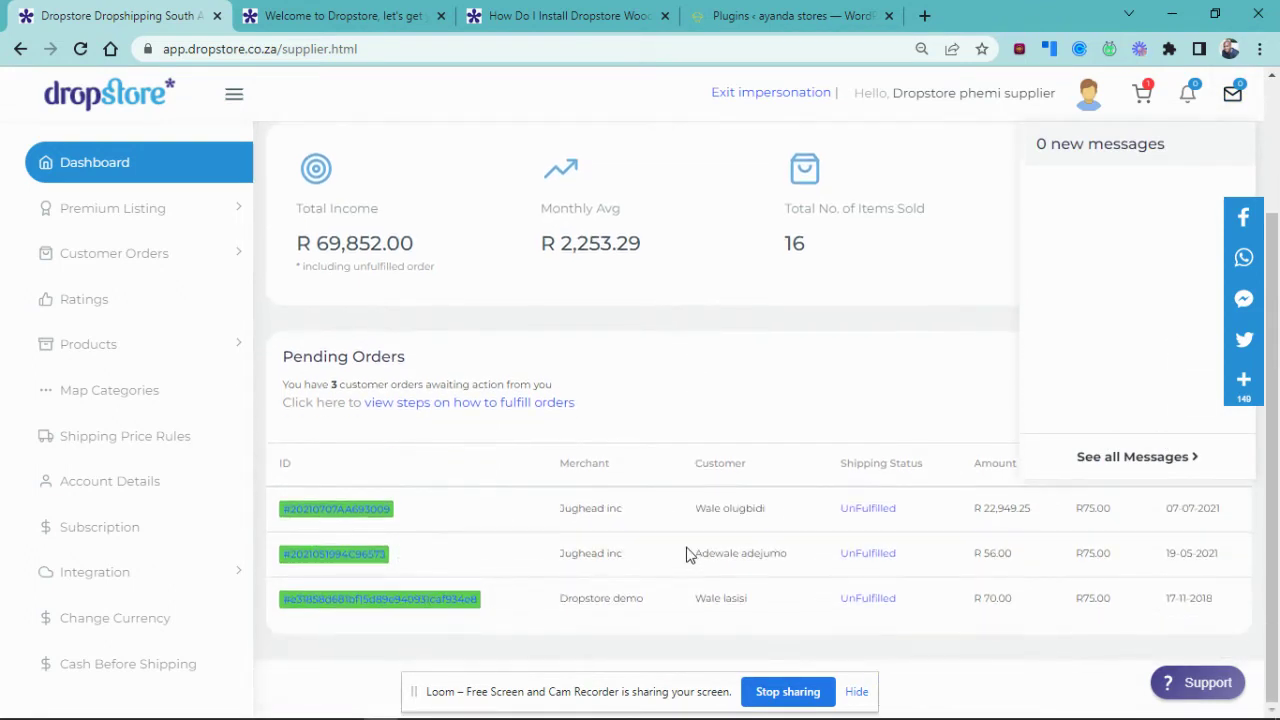
click(66, 256)
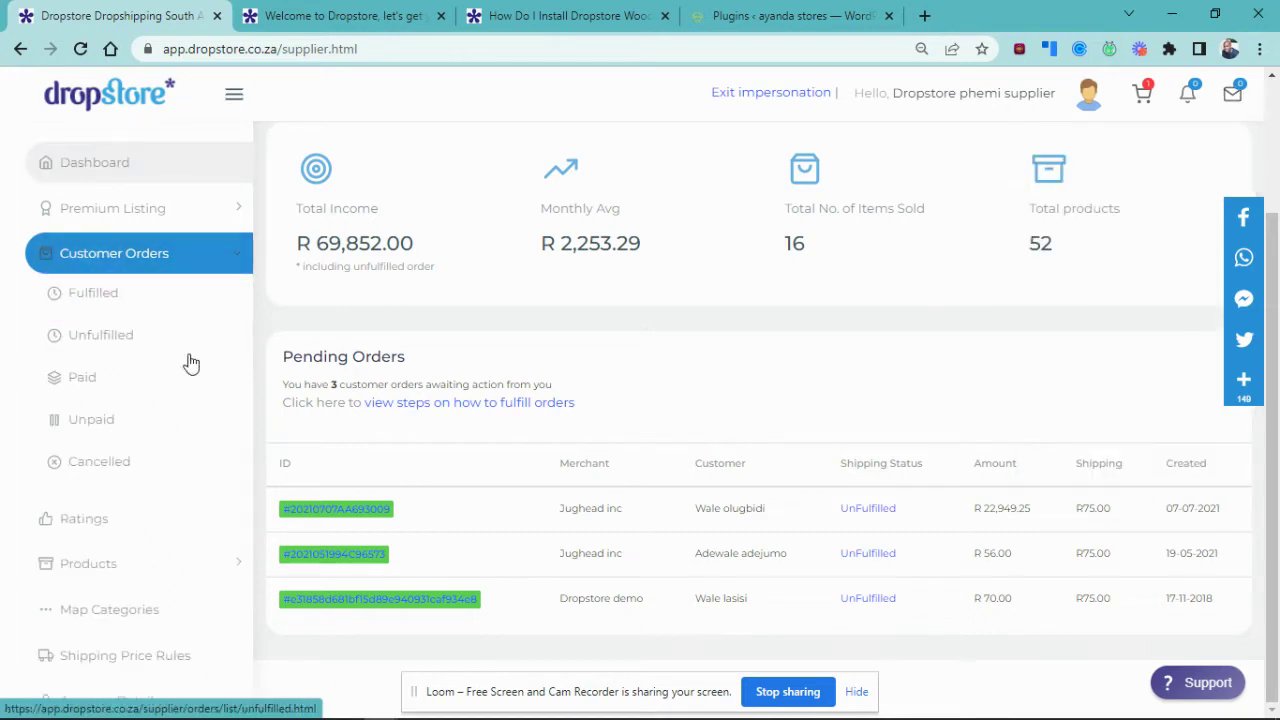
click(100, 336)
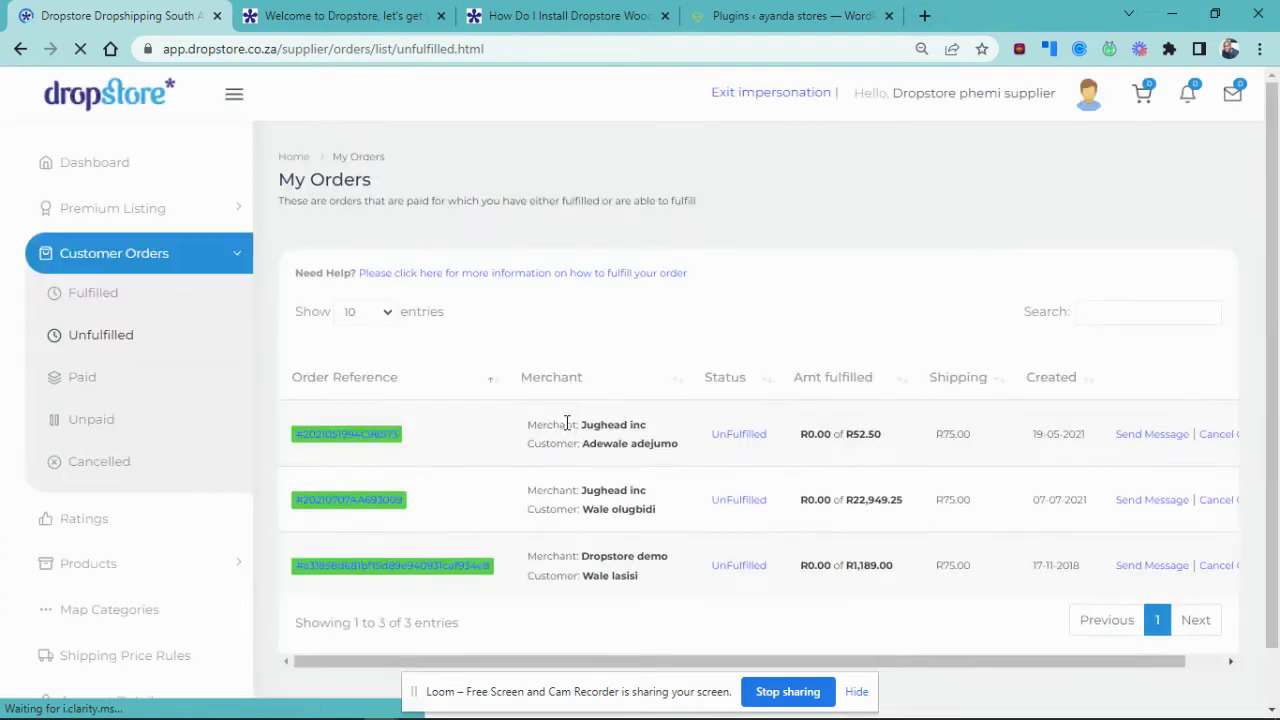
scroll(566, 423, down, 1)
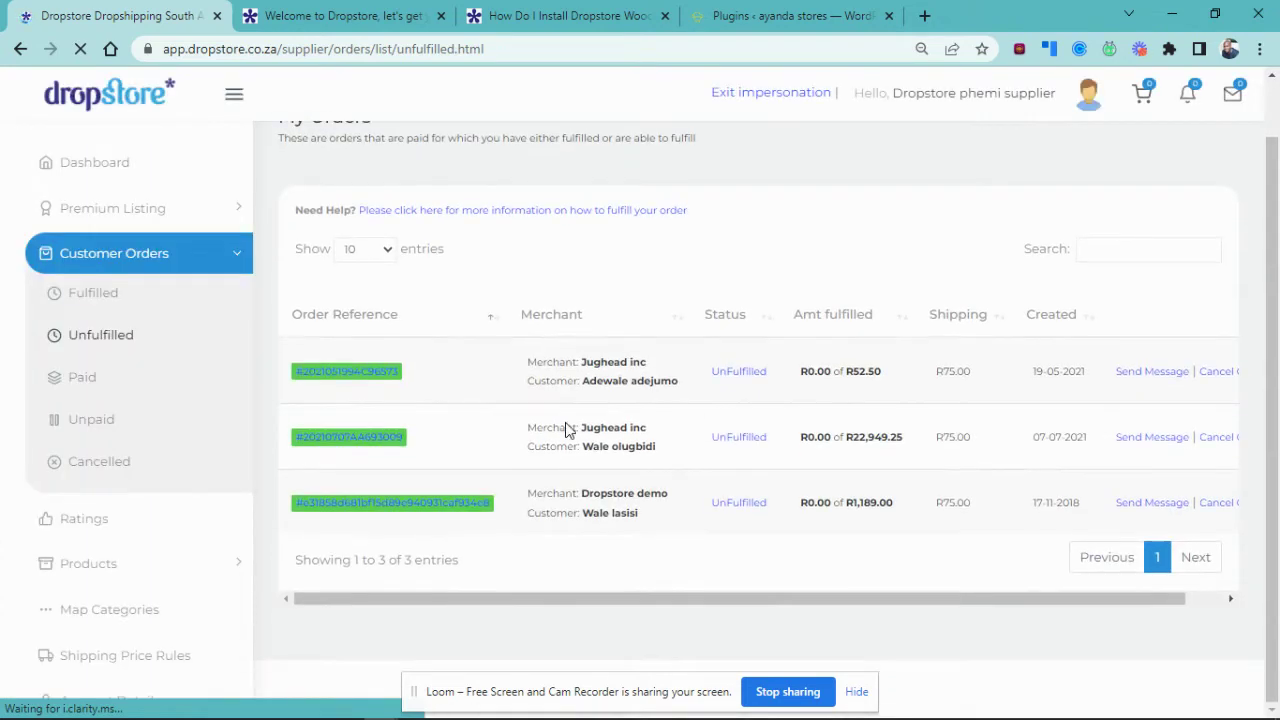
click(1152, 372)
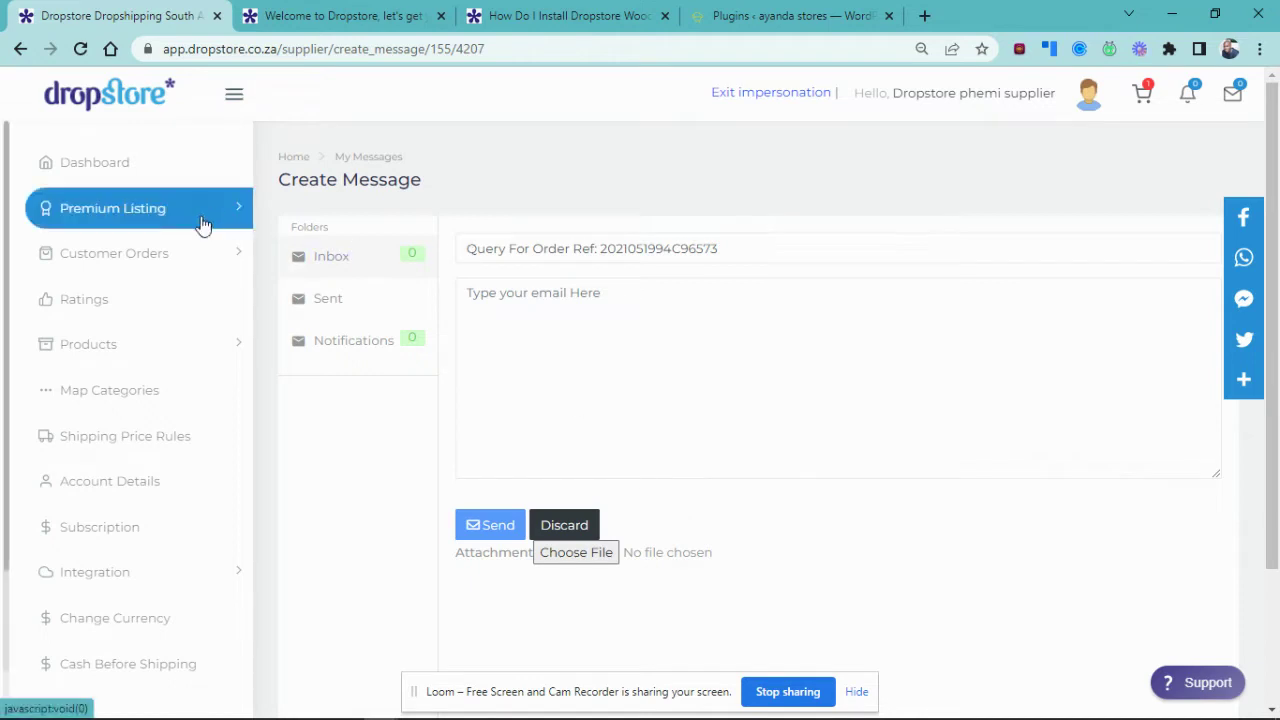
click(121, 174)
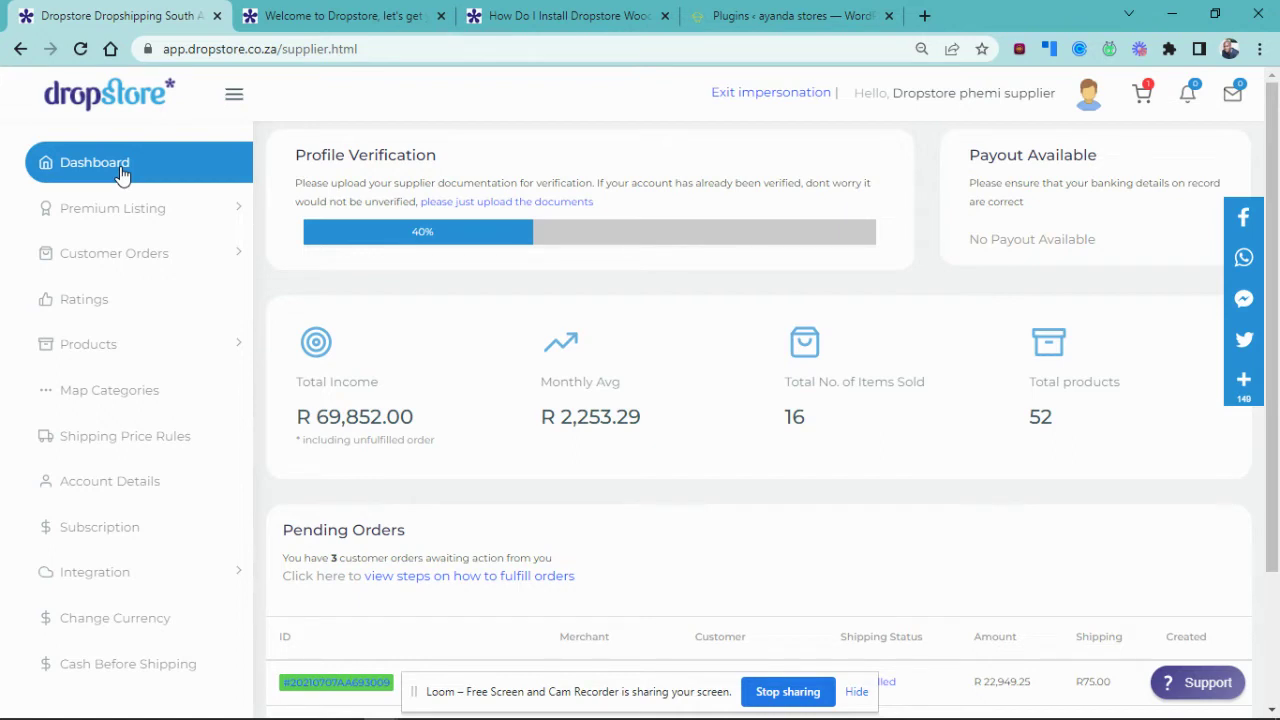
Review the pending orders table and the sales summary on the Dashboard
scroll(451, 459, down, 3)
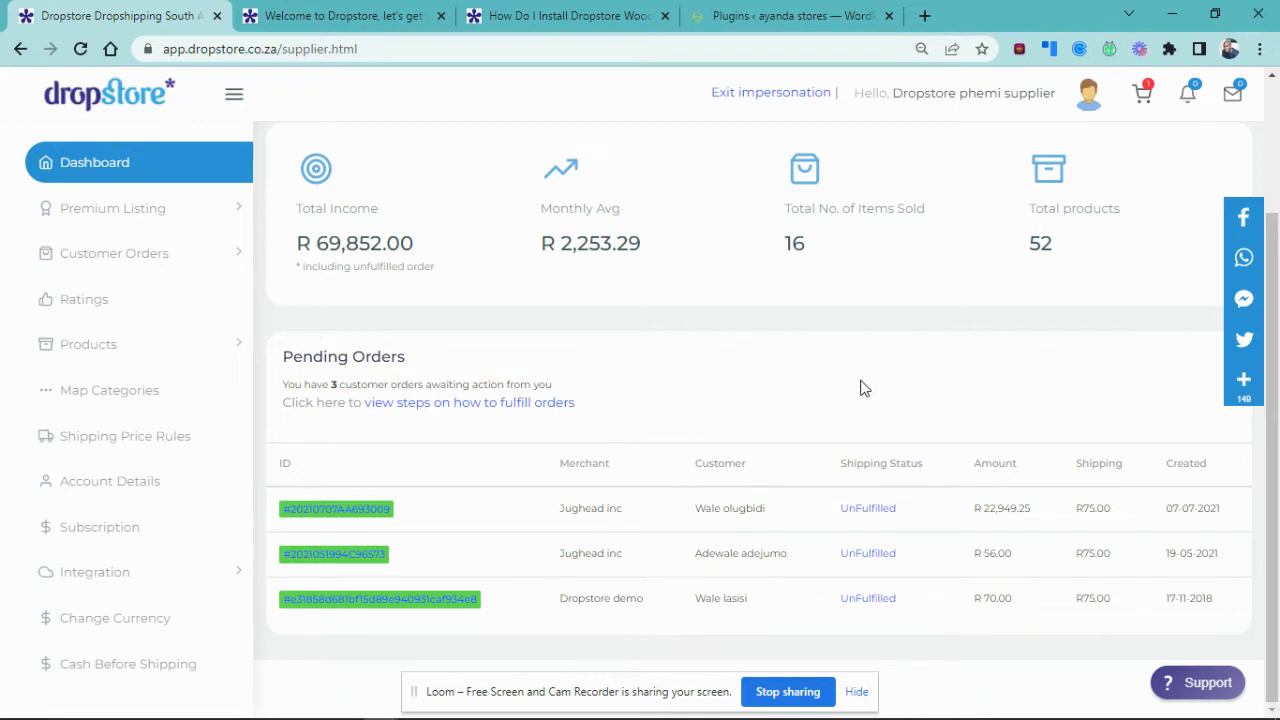
scroll(862, 387, up, 2)
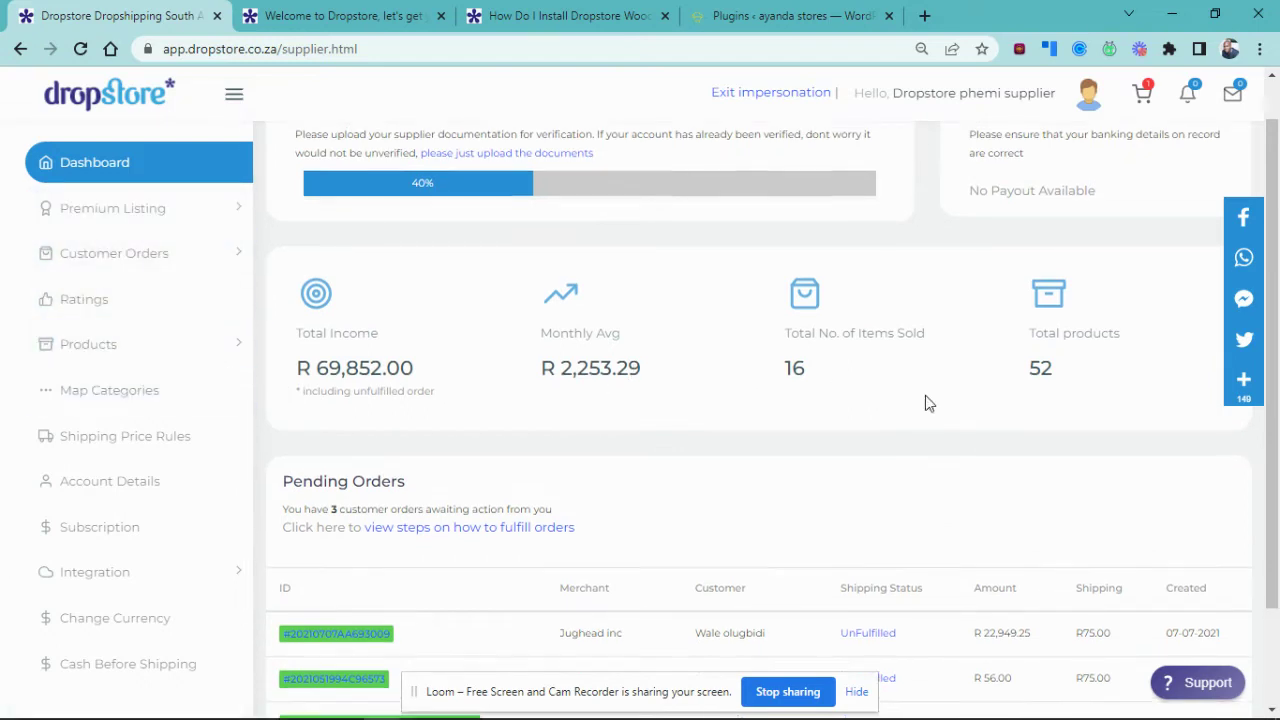
scroll(925, 403, up, 1)
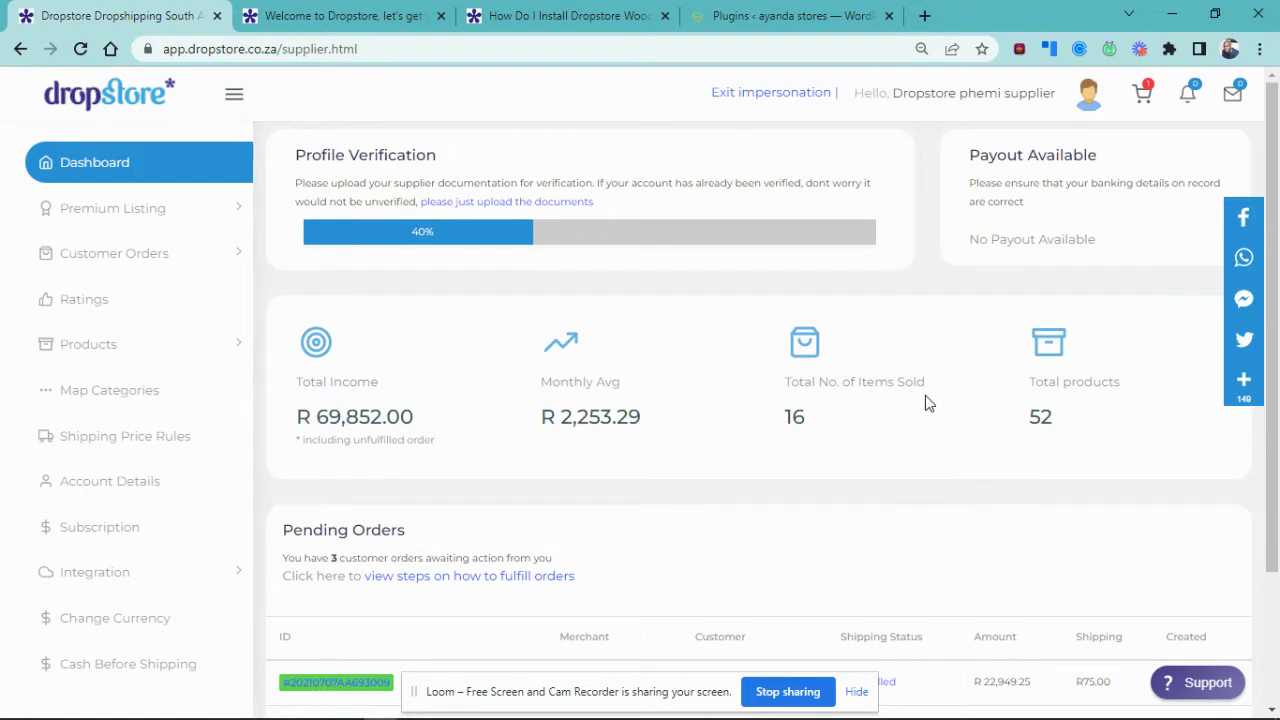
View the account options and the accounting portal details on the Payments page, and return to the Dashboard
mouse_move(971, 98)
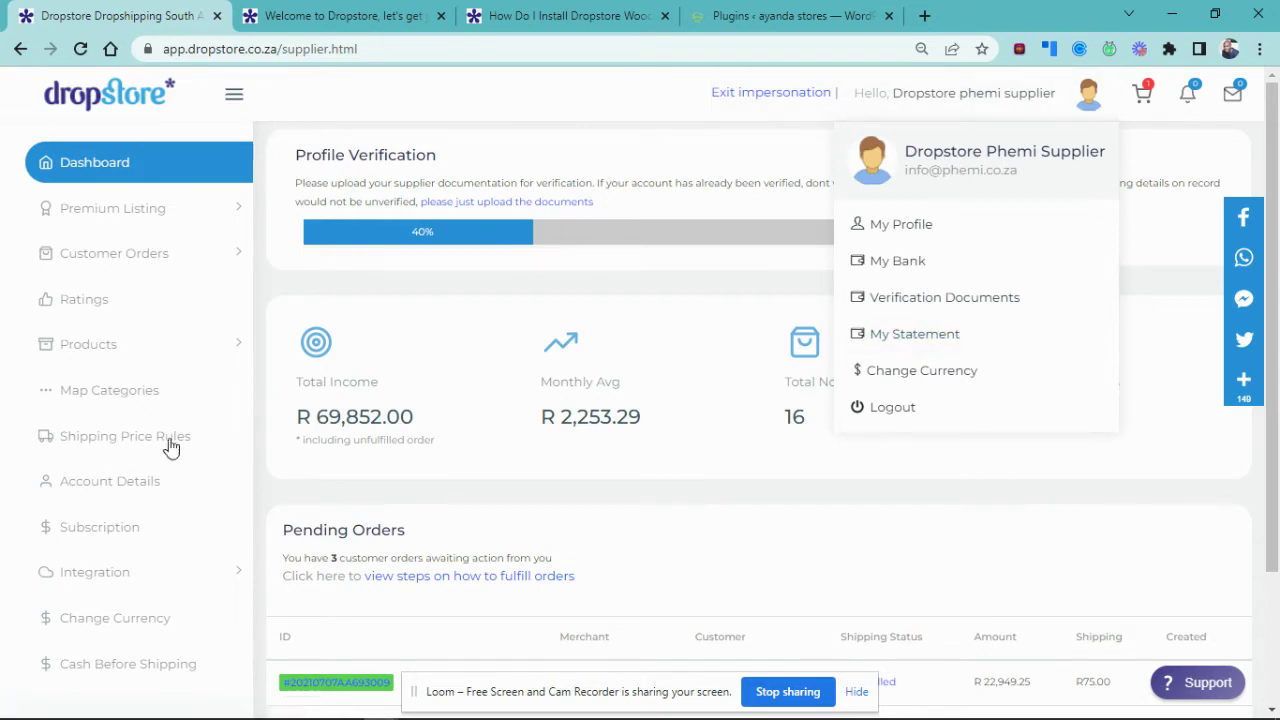
scroll(157, 585, down, 1)
scroll(157, 585, down, 3)
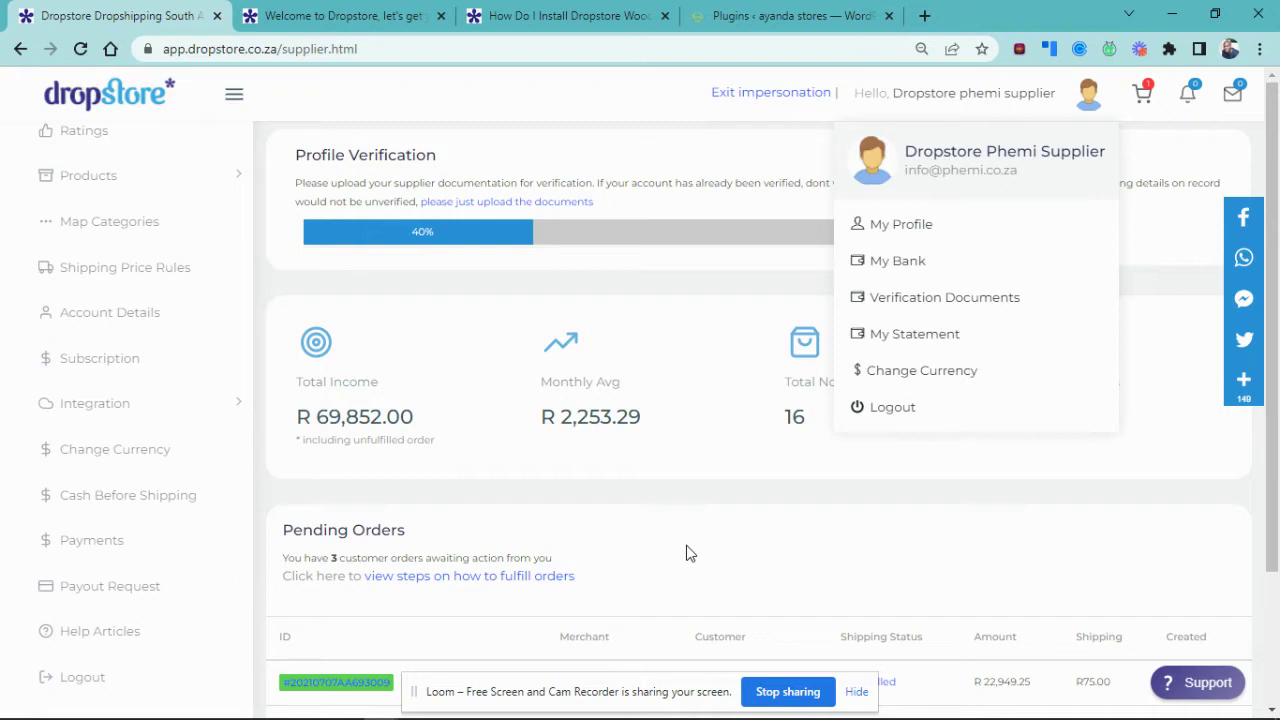
click(160, 538)
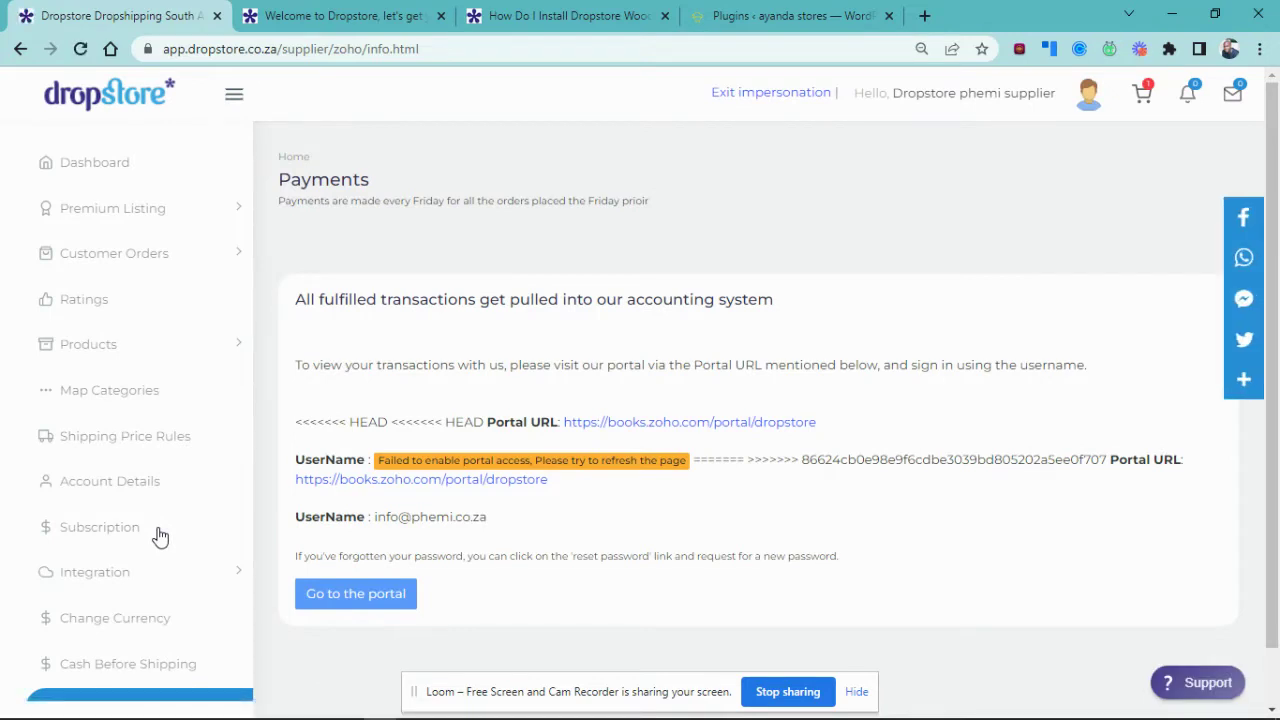
scroll(157, 534, down, 2)
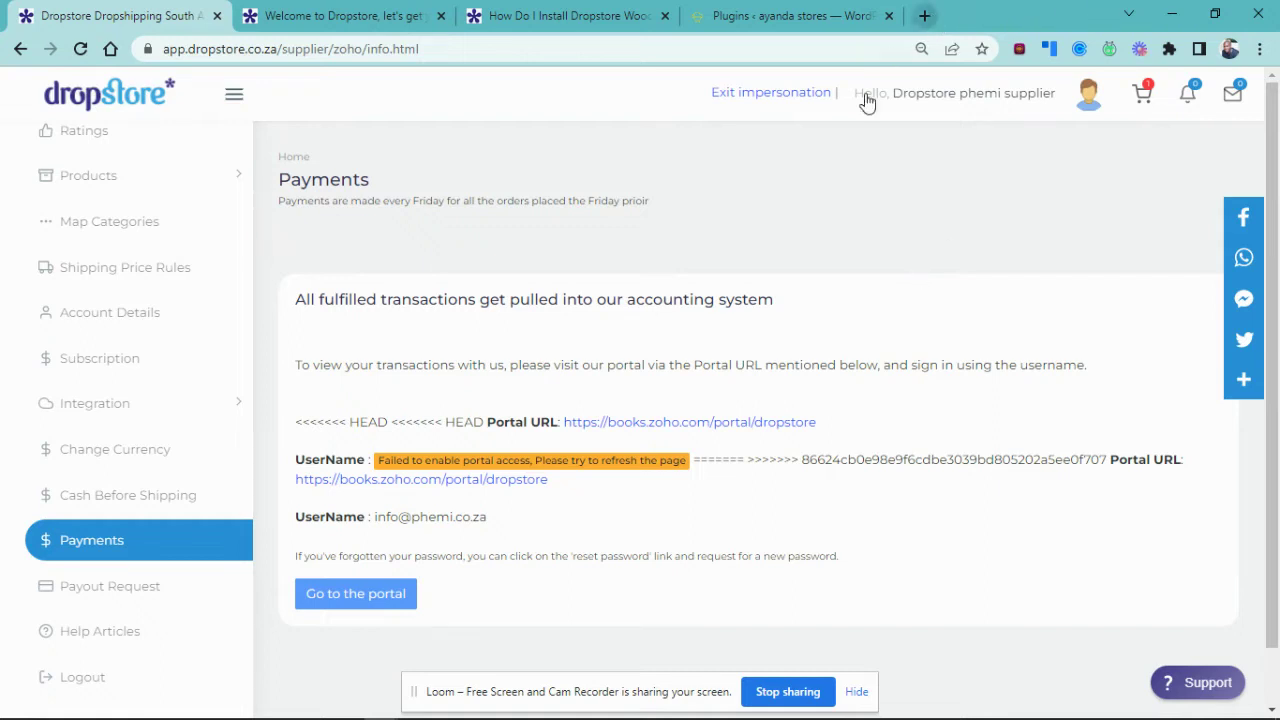
scroll(150, 178, up, 2)
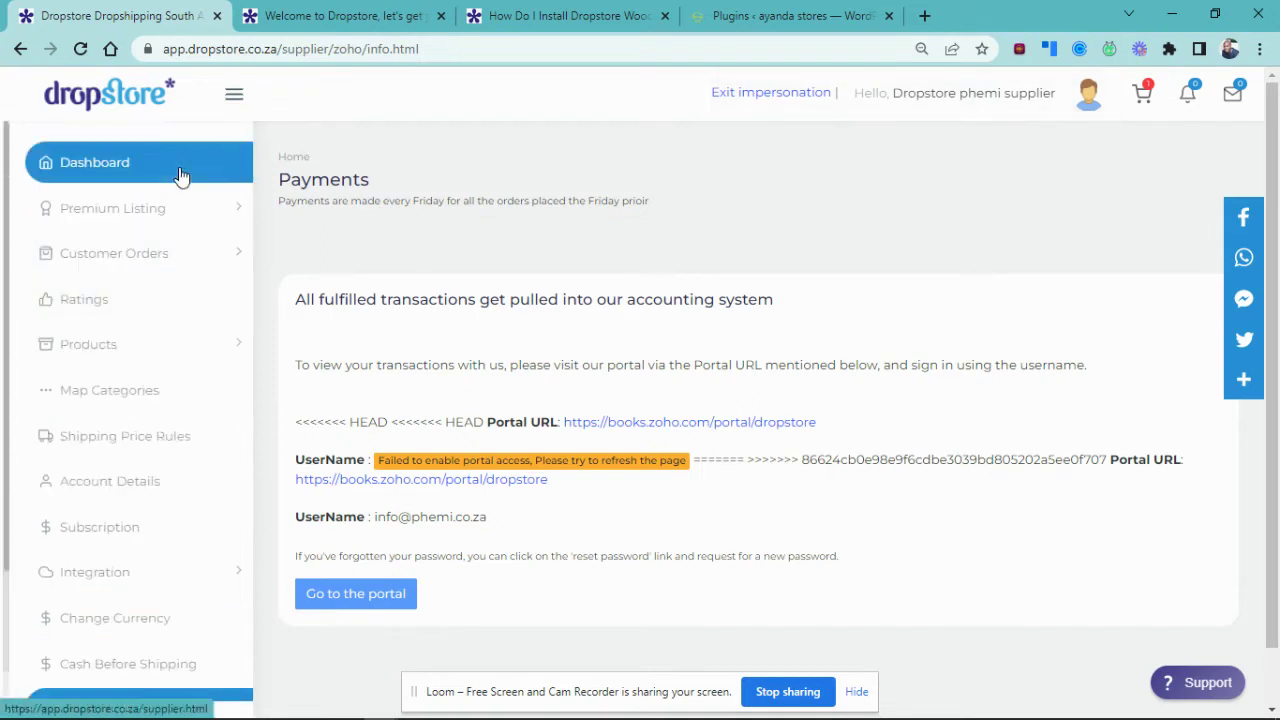
click(135, 178)
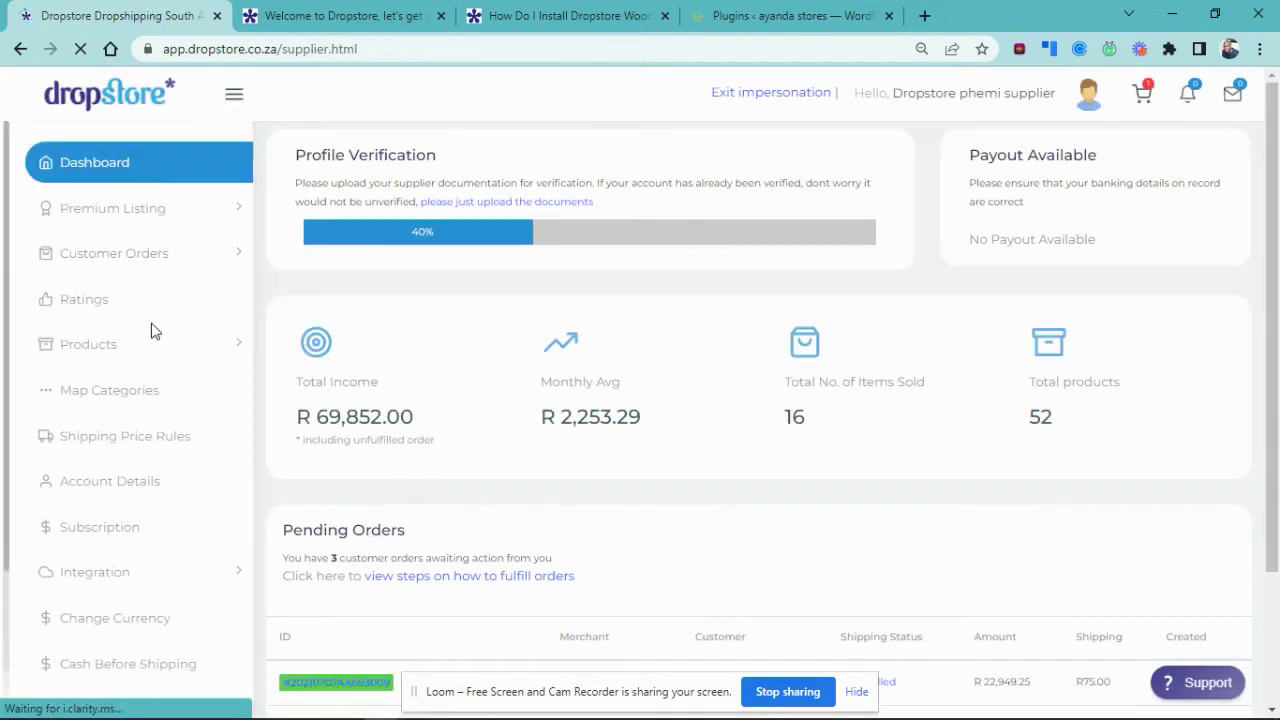
click(202, 300)
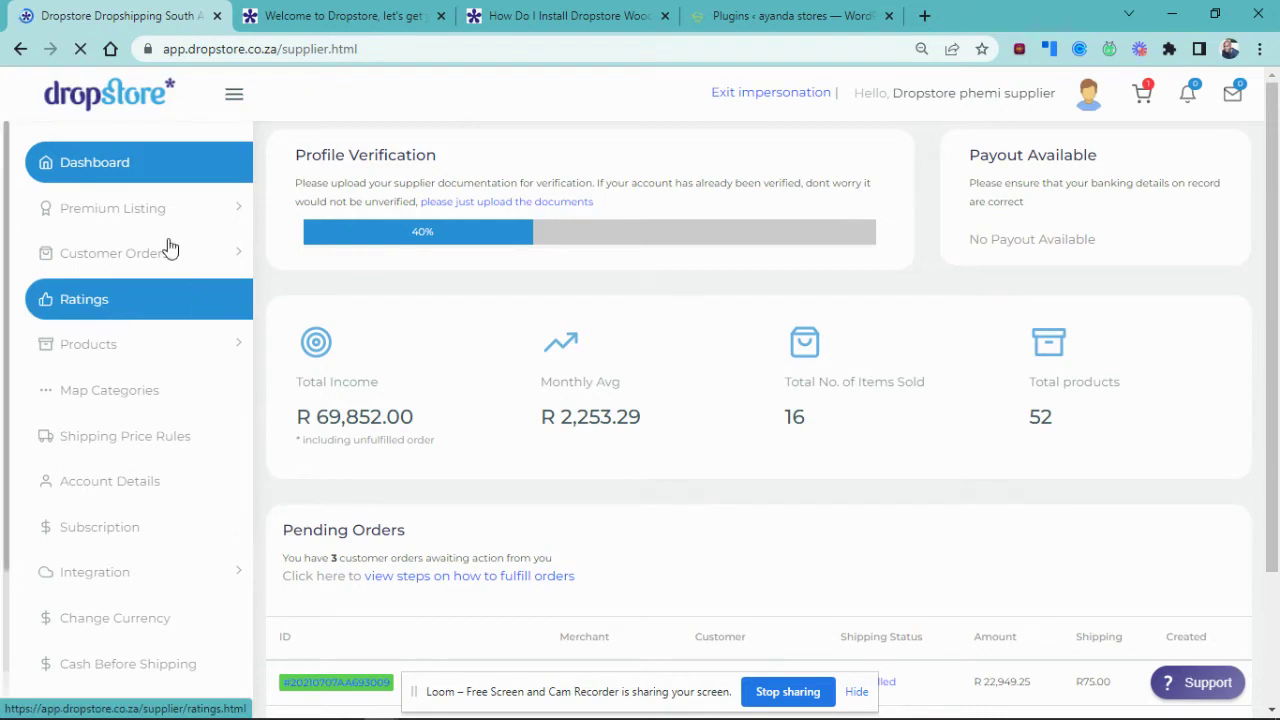
scroll(168, 240, down, 2)
scroll(166, 232, up, 1)
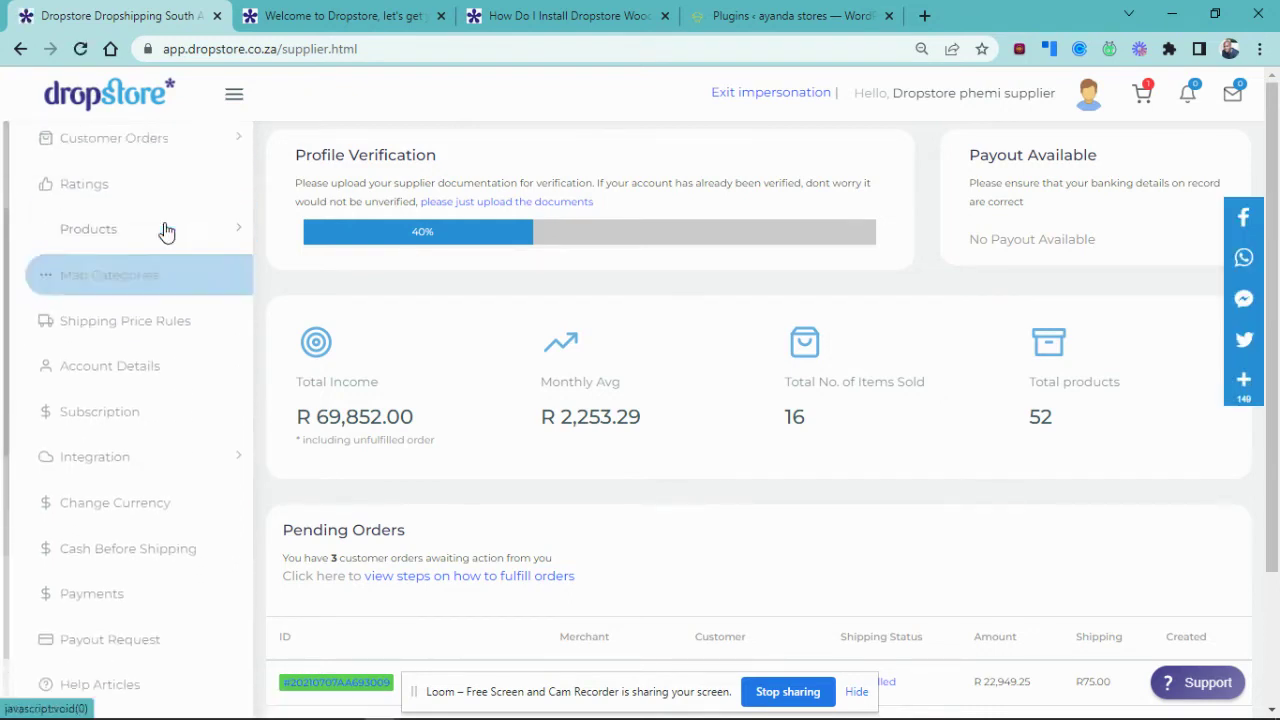
scroll(166, 232, up, 1)
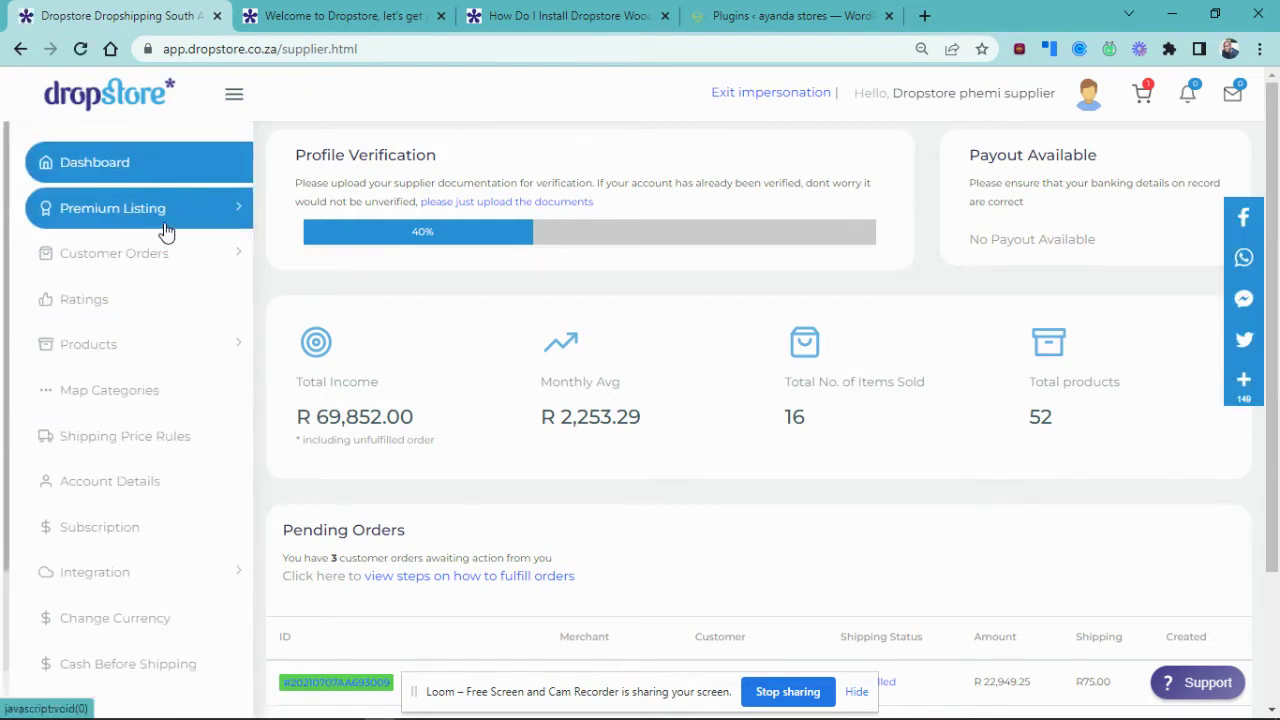
Review the help article with the steps for fulfilling orders as a supplier and return to the Dashboard
click(520, 577)
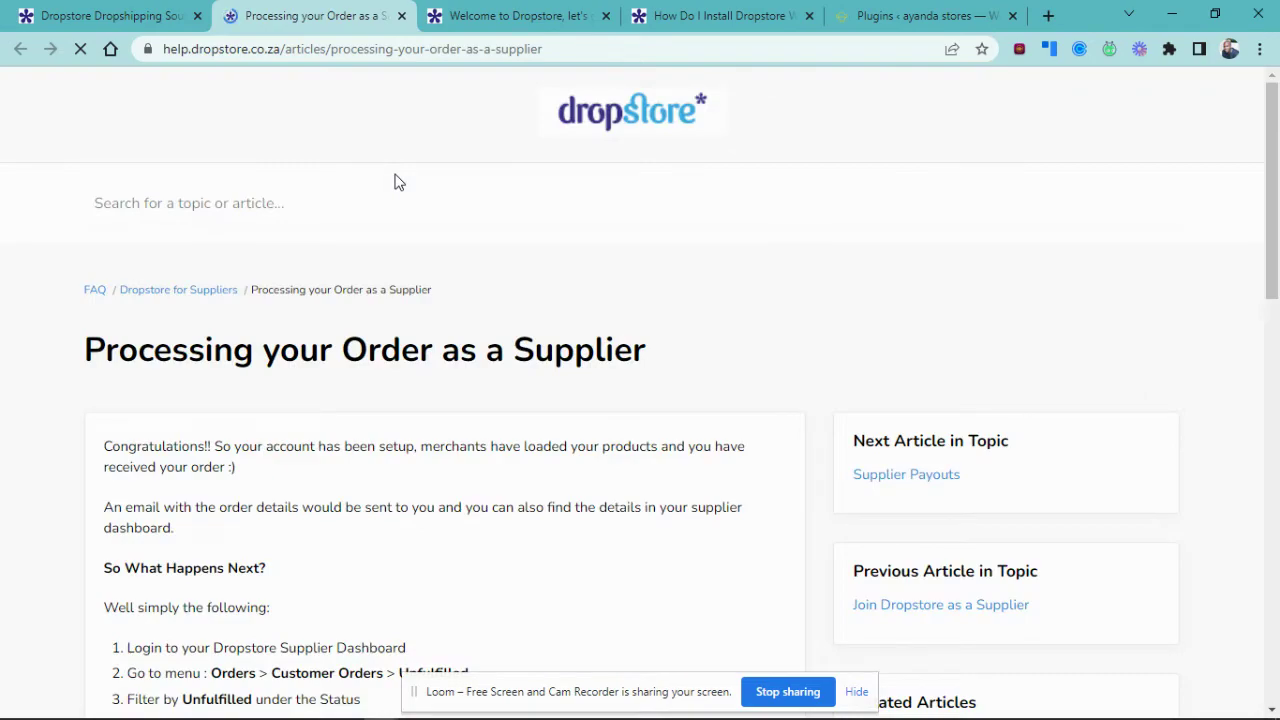
scroll(452, 510, down, 9)
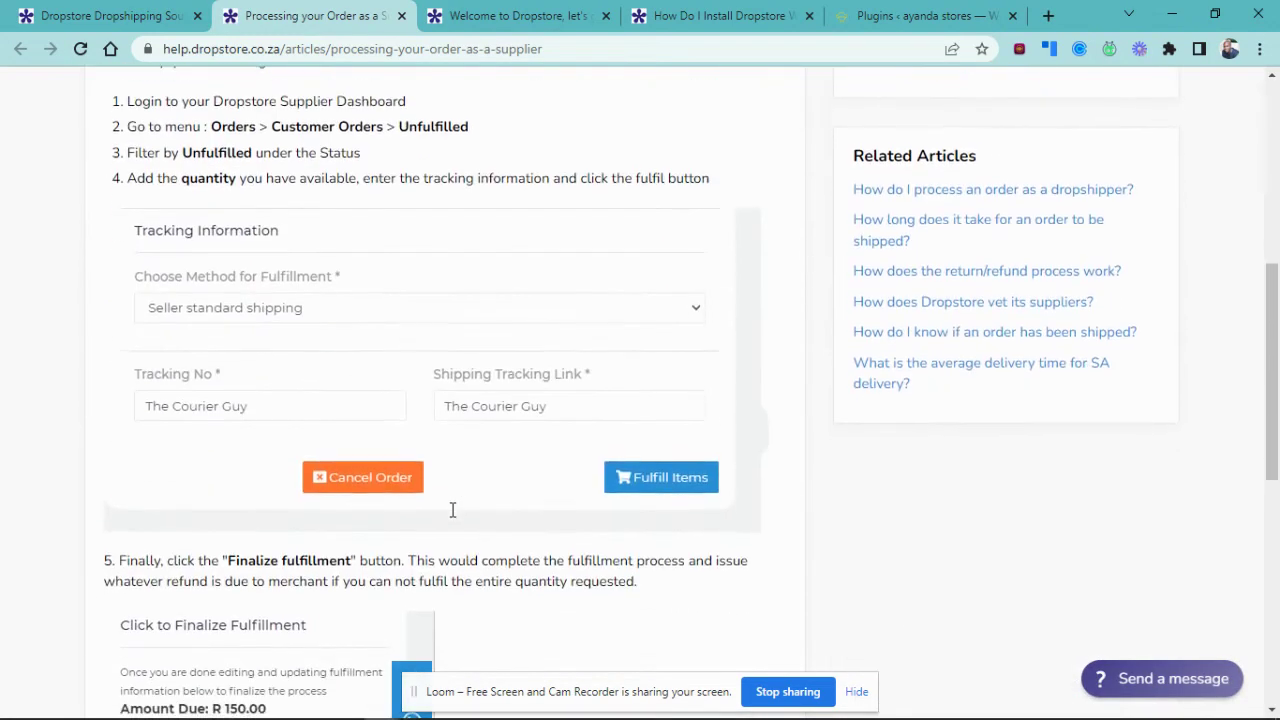
scroll(452, 510, down, 3)
scroll(452, 510, up, 9)
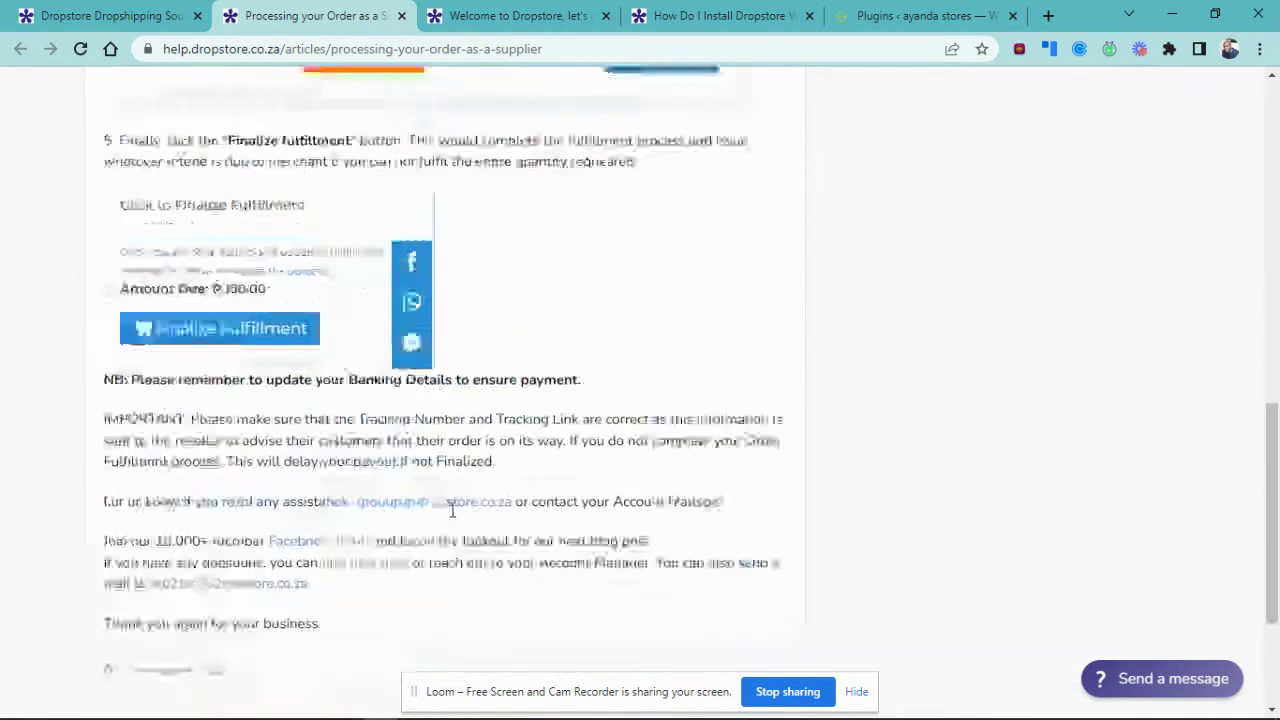
scroll(452, 518, up, 3)
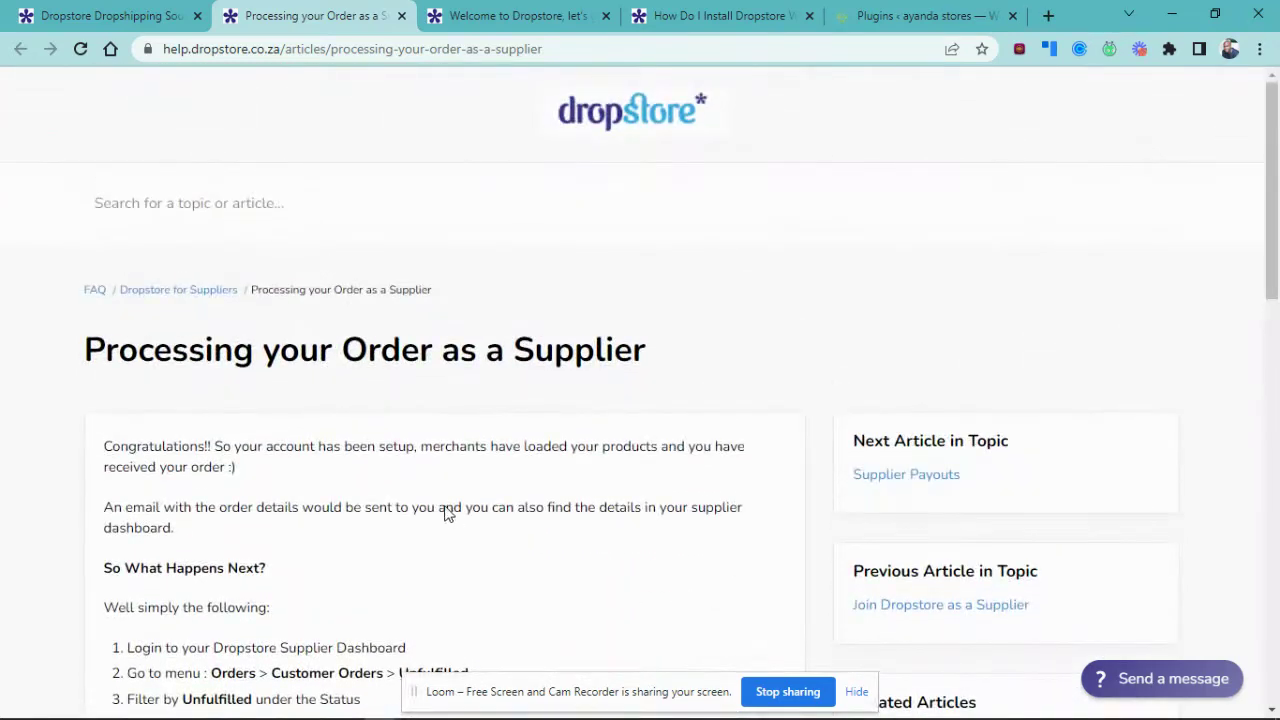
click(155, 12)
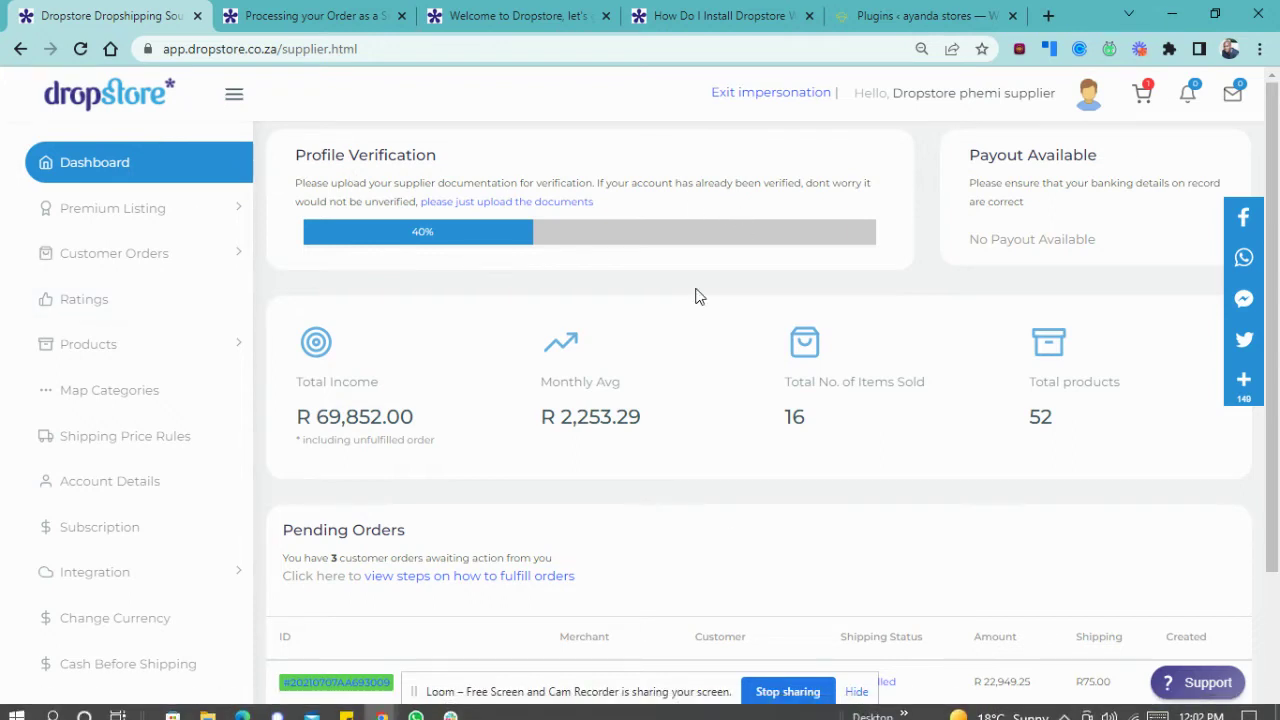
View the Premium Listing cart and show the Premium Listing options
click(155, 228)
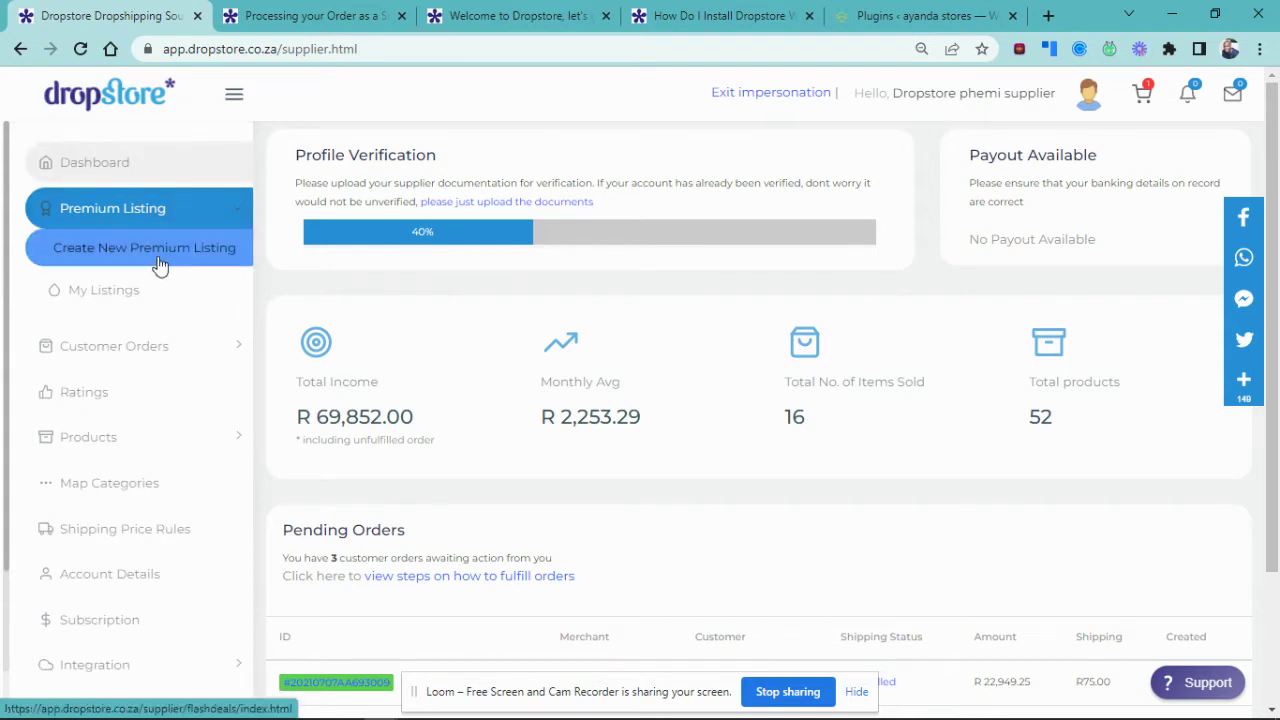
click(158, 262)
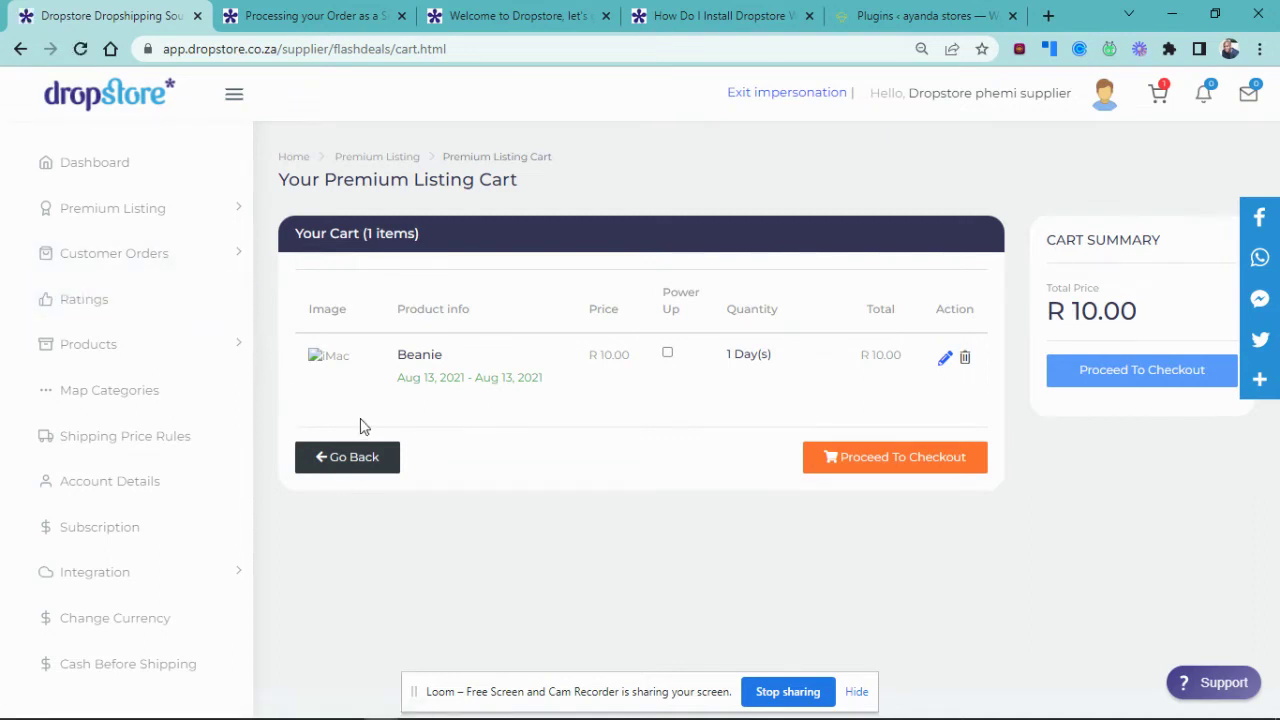
click(155, 230)
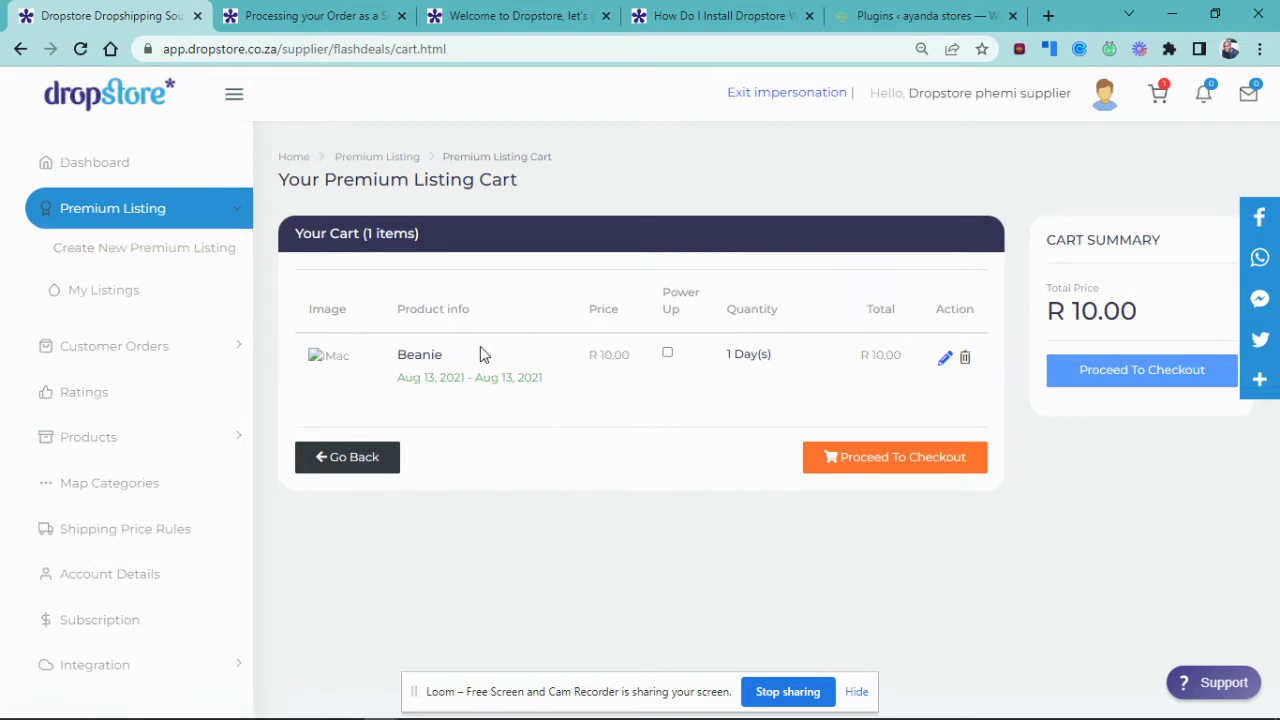
click(1259, 49)
click(1150, 120)
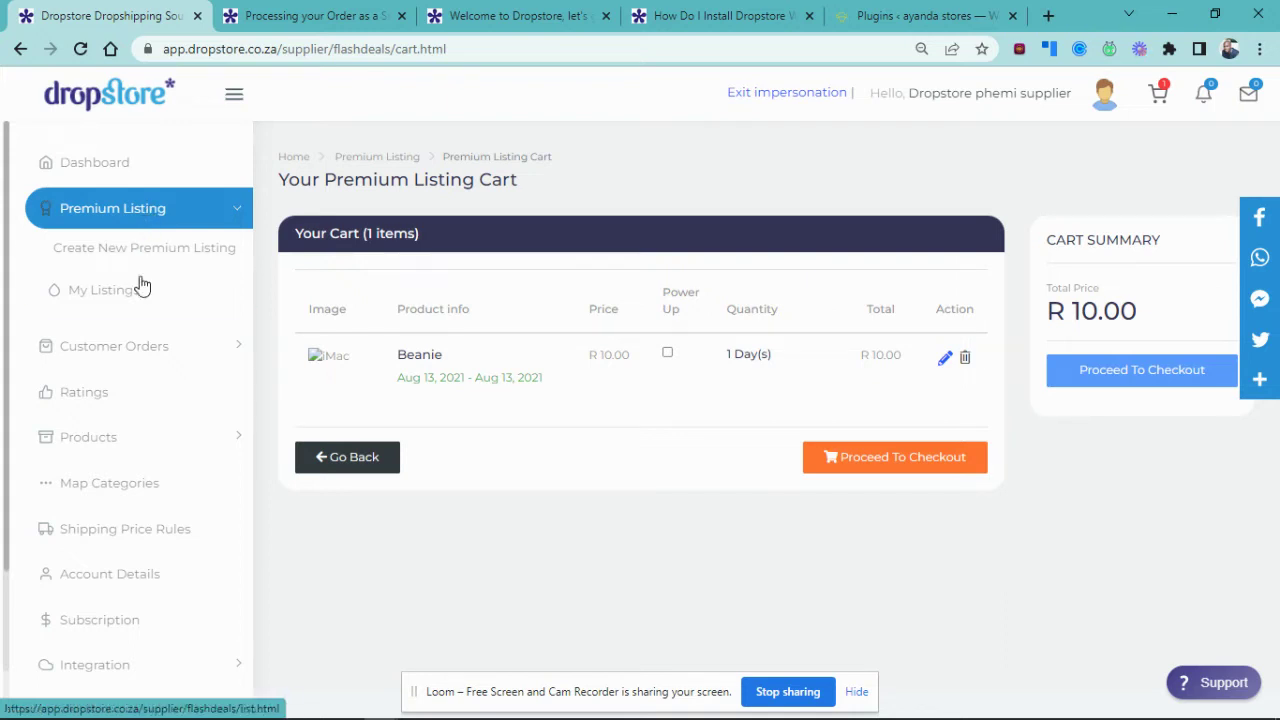
Add the Old Town Wooden Wall Clock, Apple iPhone 12 Pro Max and first Blackcherry Studded bag to the premium listing cart
click(138, 251)
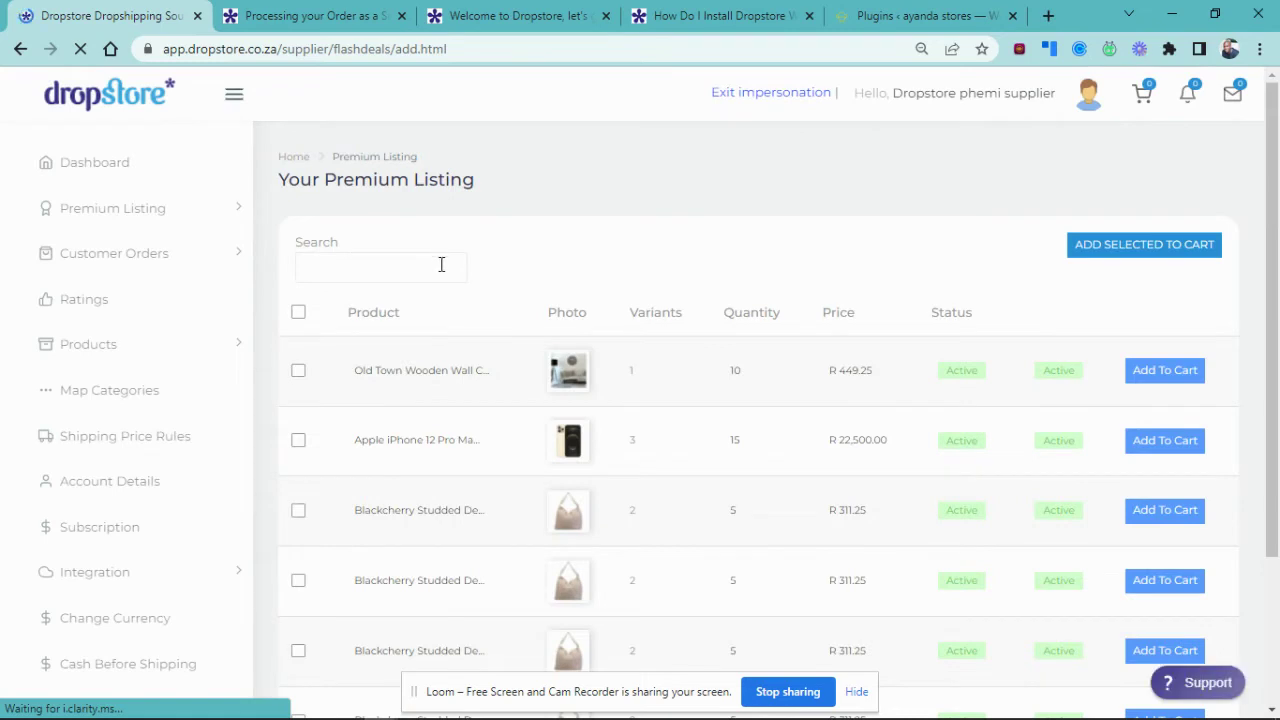
scroll(481, 393, down, 1)
scroll(481, 398, down, 1)
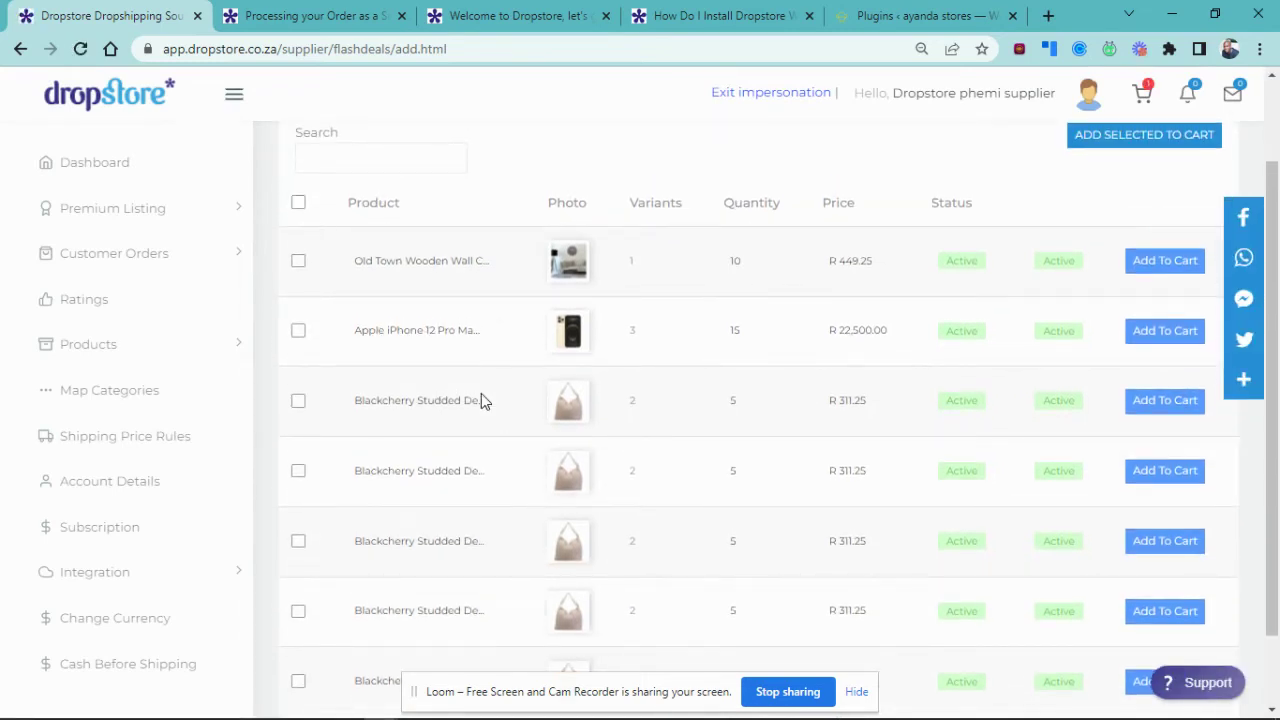
click(366, 637)
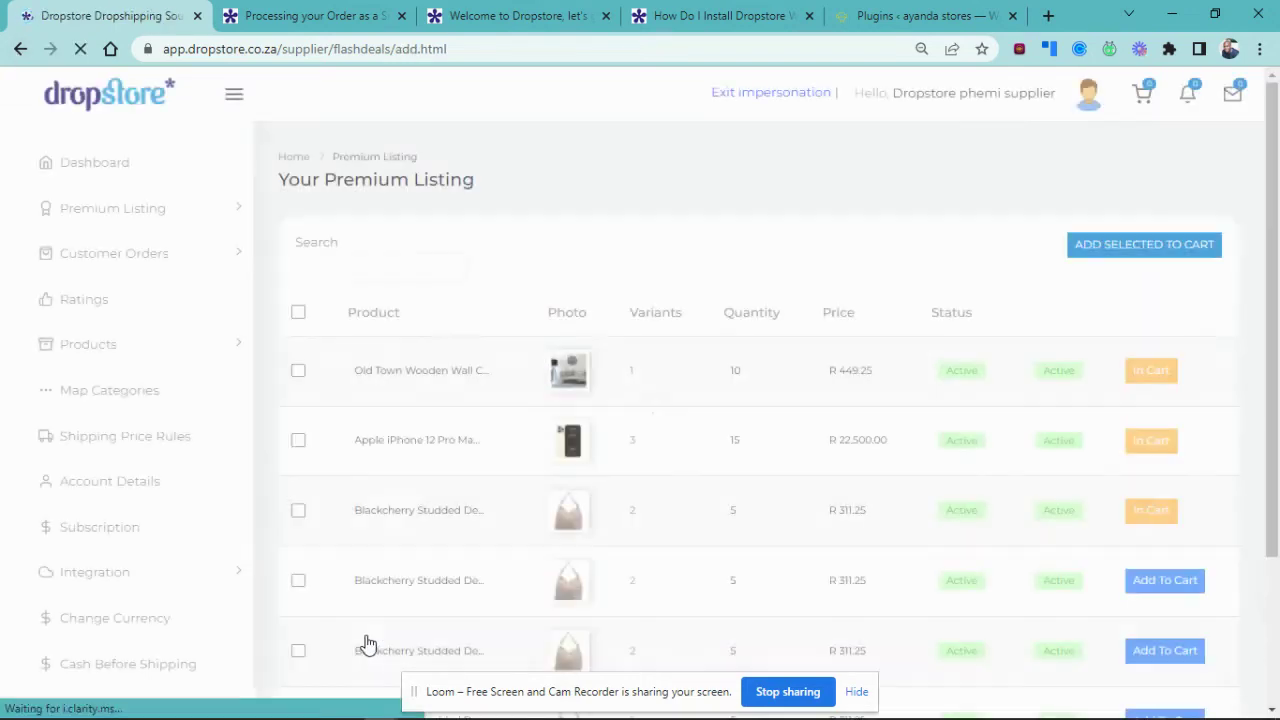
scroll(483, 378, down, 2)
scroll(483, 380, up, 2)
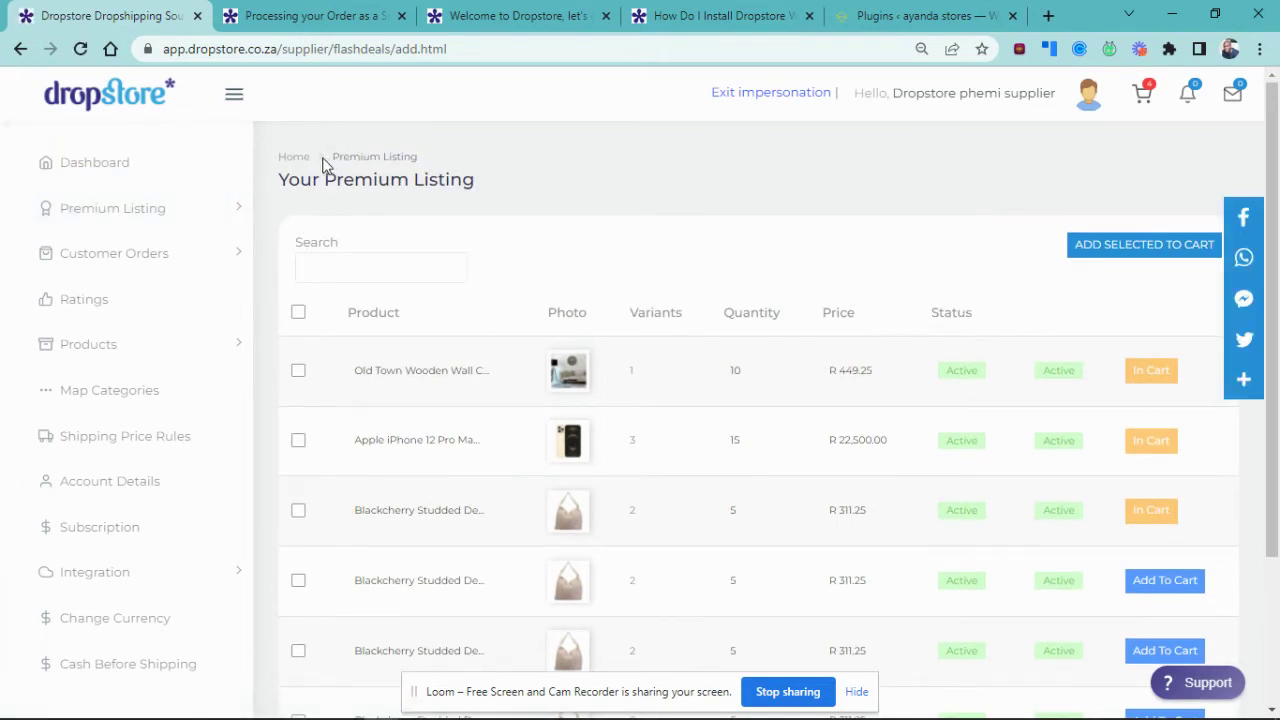
Empty the premium listing cart by deleting the Beanie, wall clock, iPhone and Blackcherry shoulder bag
click(1146, 94)
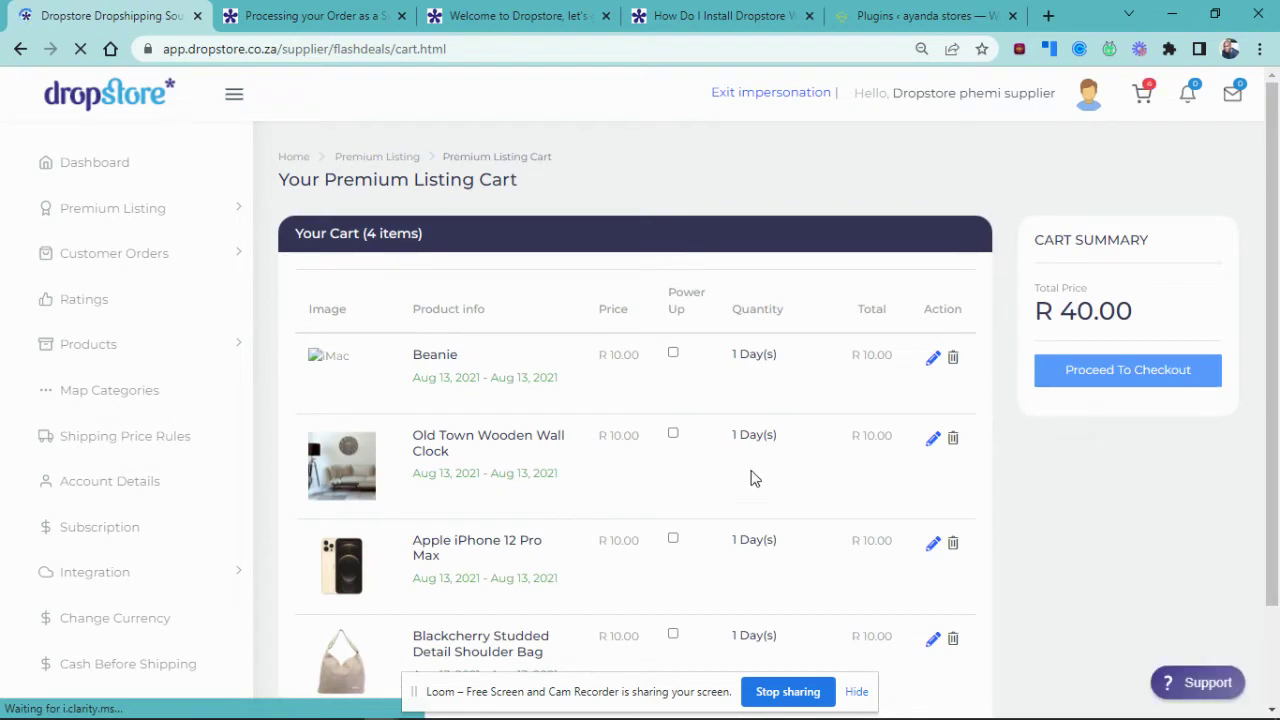
click(952, 360)
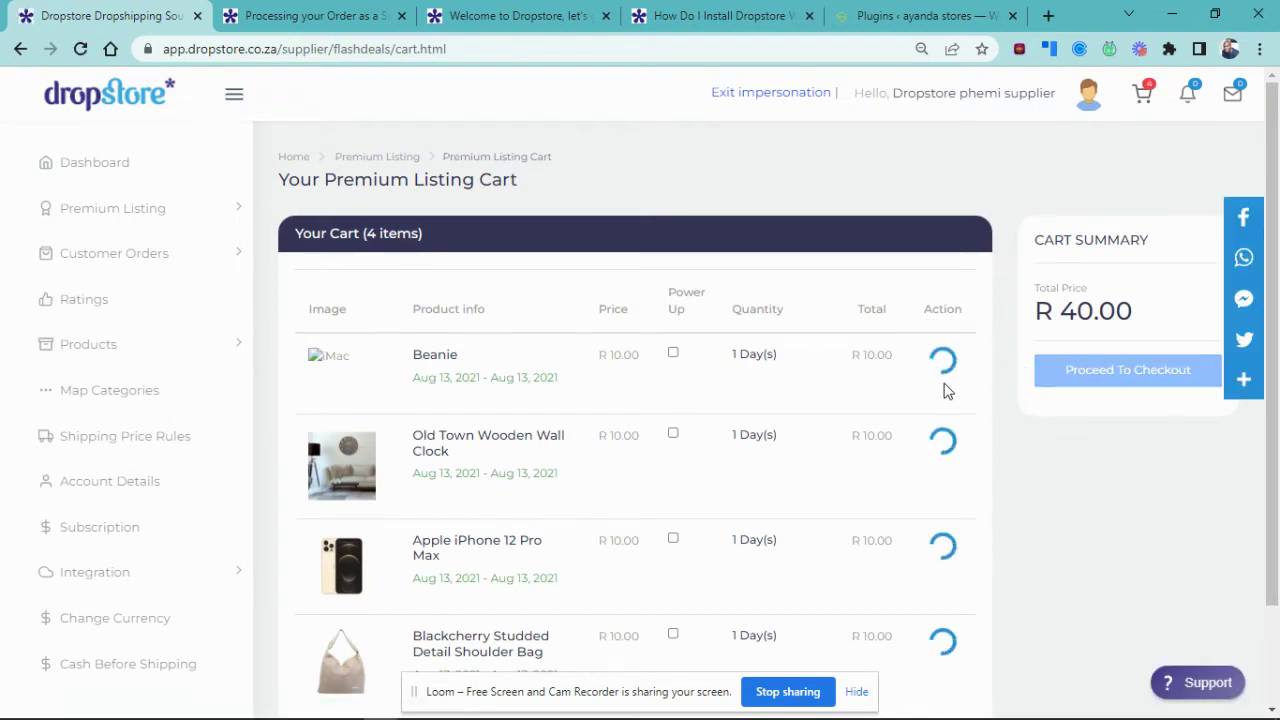
scroll(948, 392, down, 1)
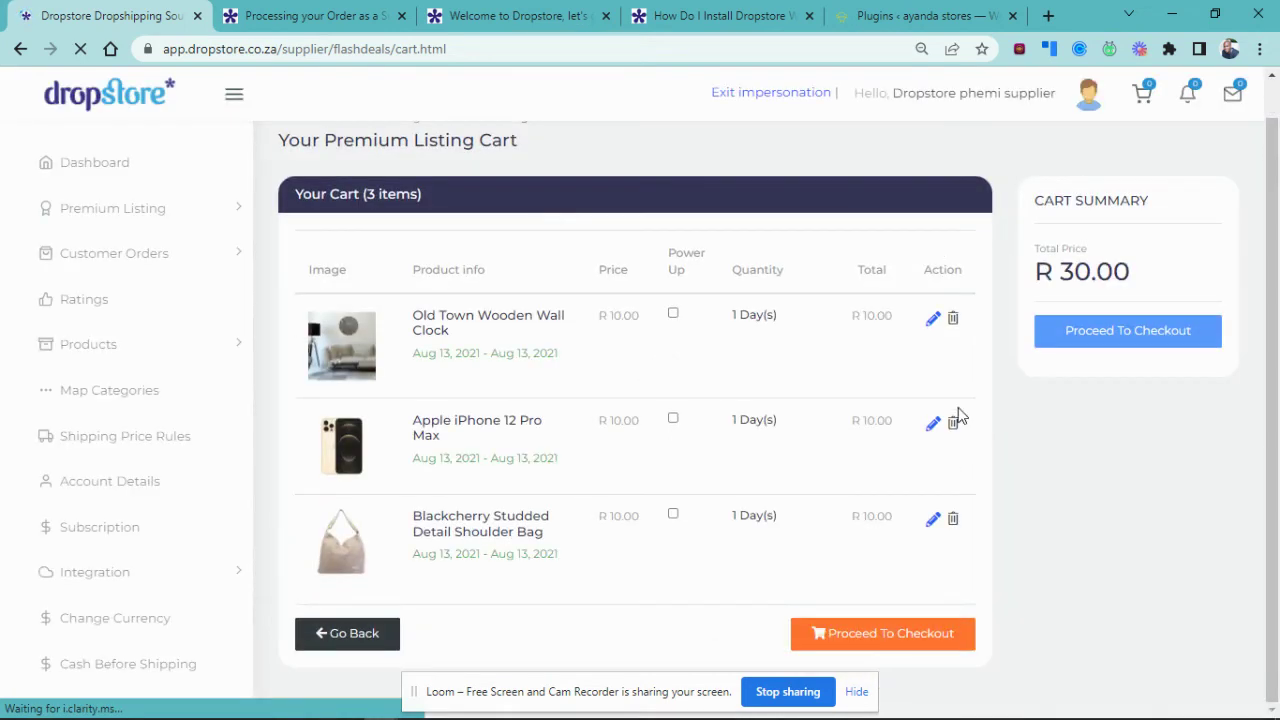
click(951, 324)
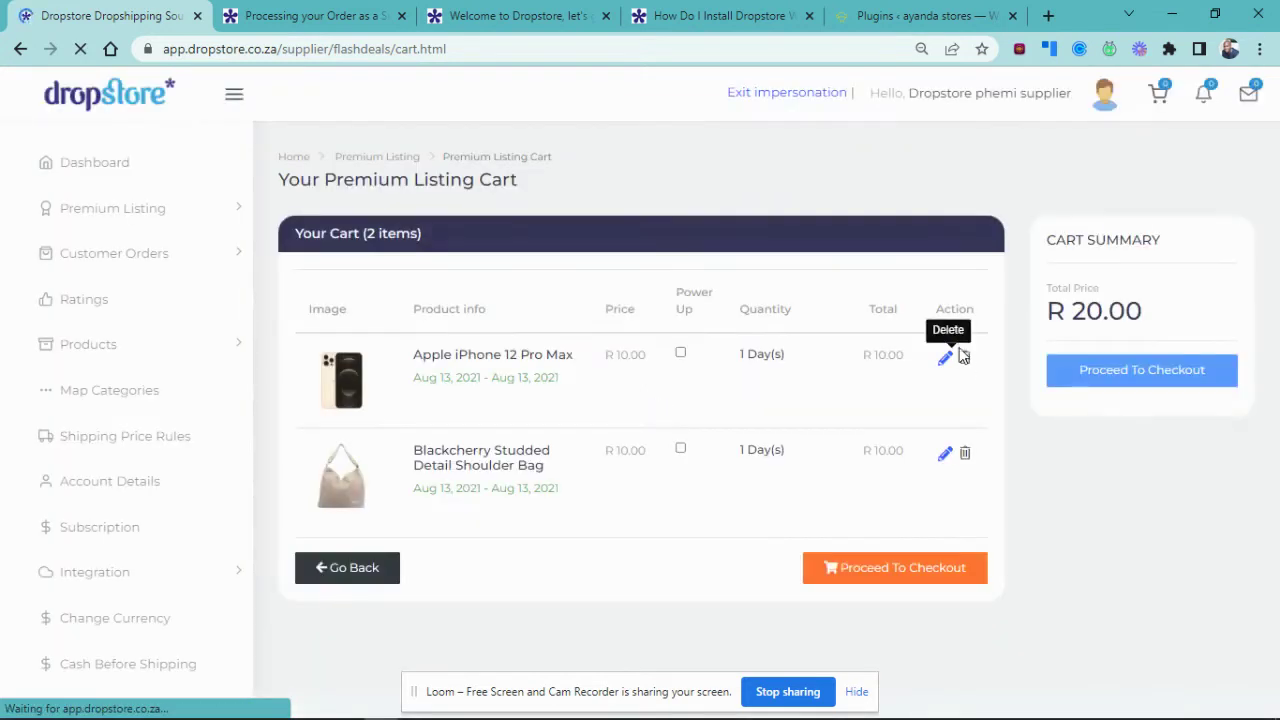
click(961, 357)
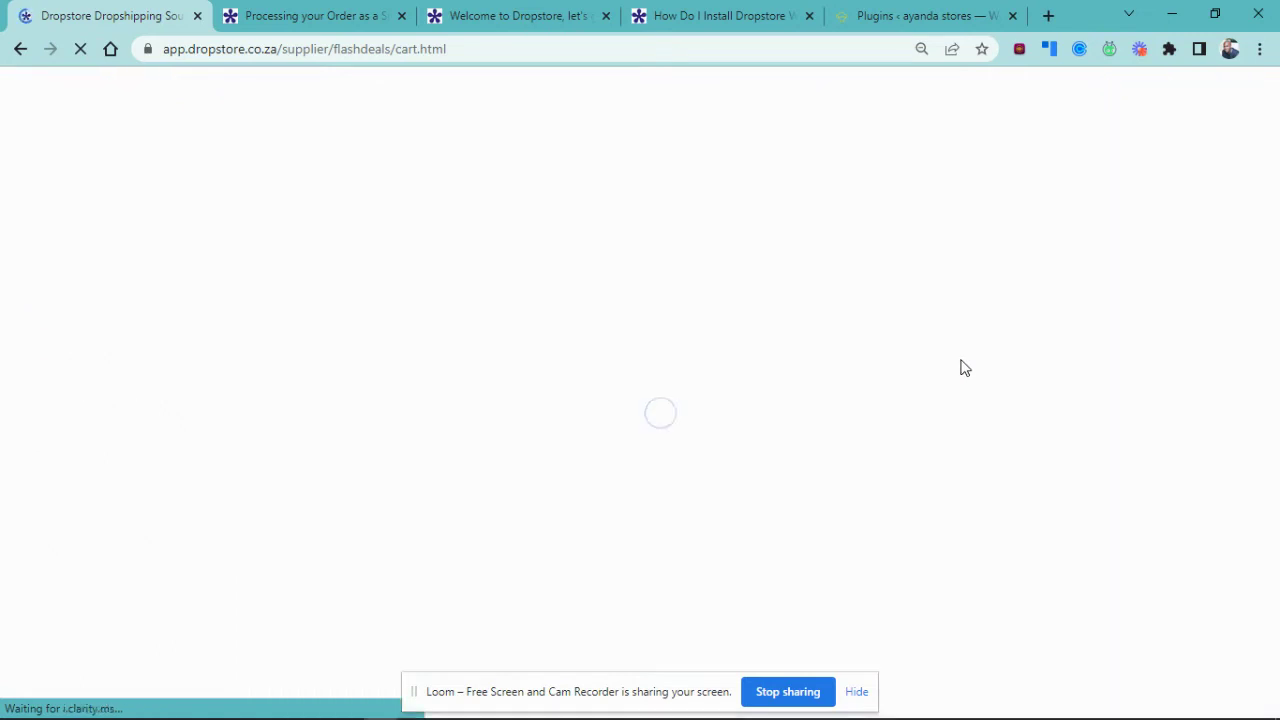
click(965, 360)
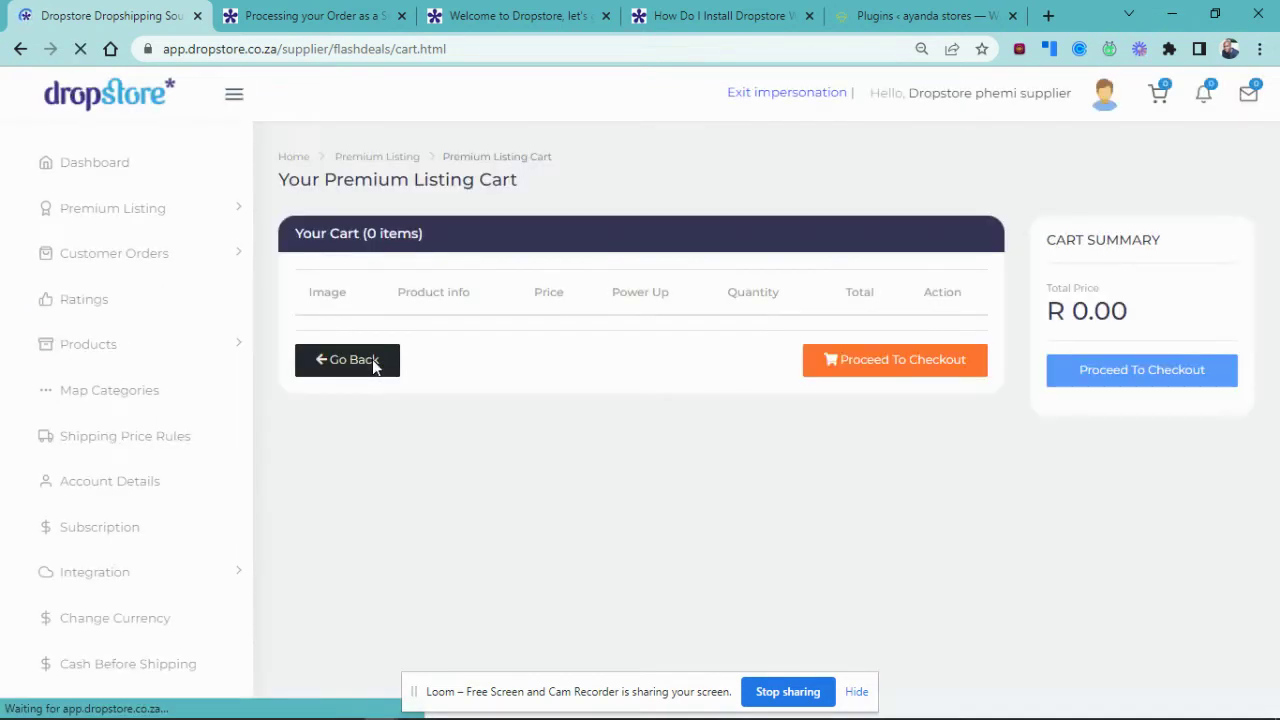
Start a new premium listing with the date range 2022-04-27 to 2022-05-03 and continue to the product selection
click(148, 216)
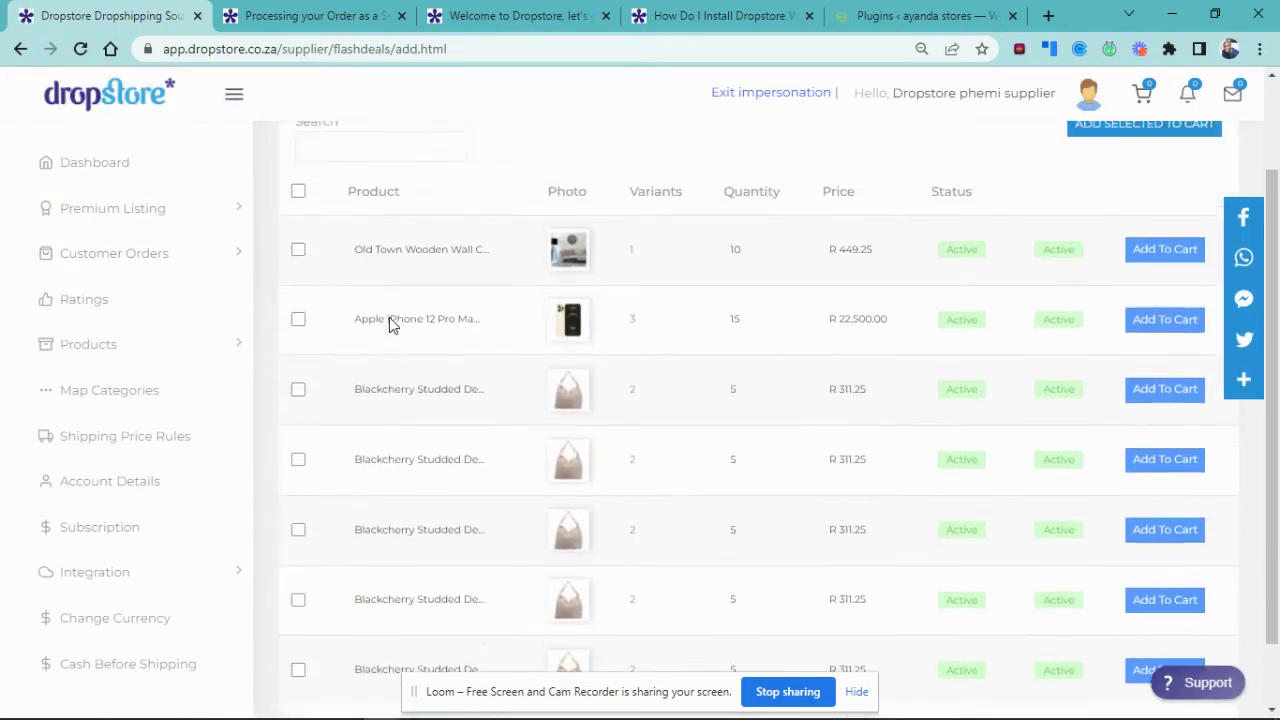
click(80, 216)
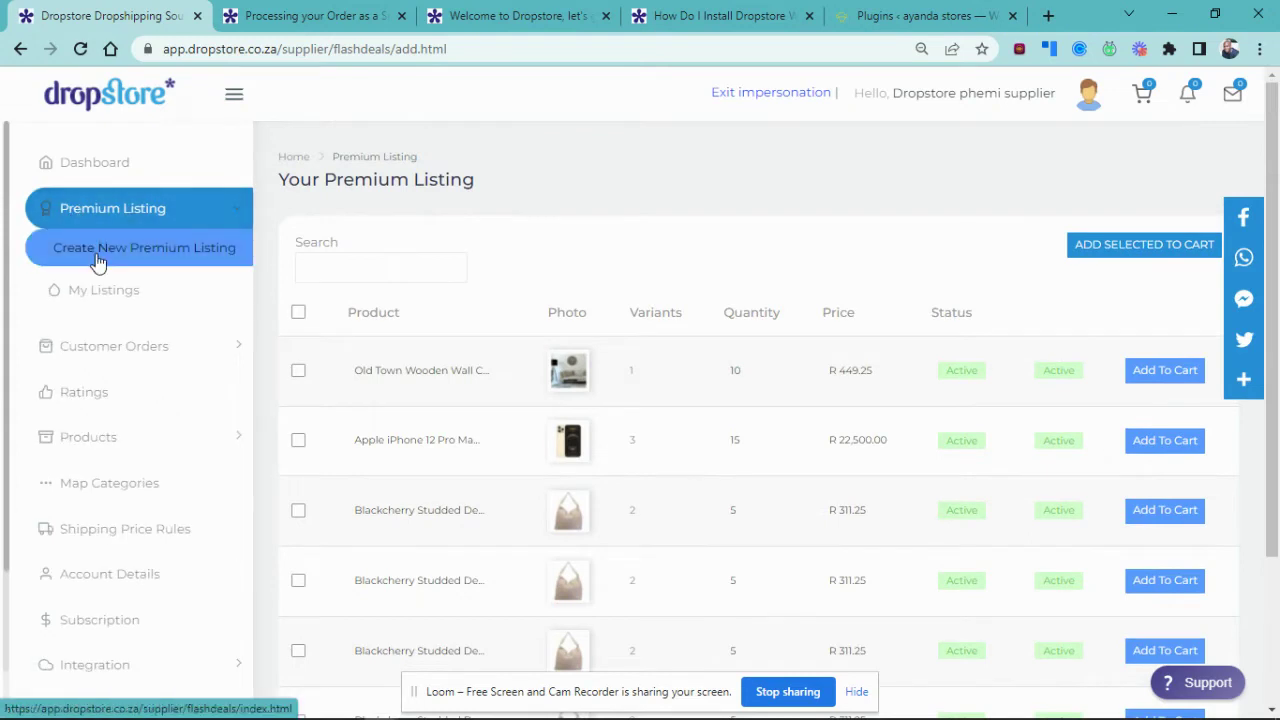
click(143, 247)
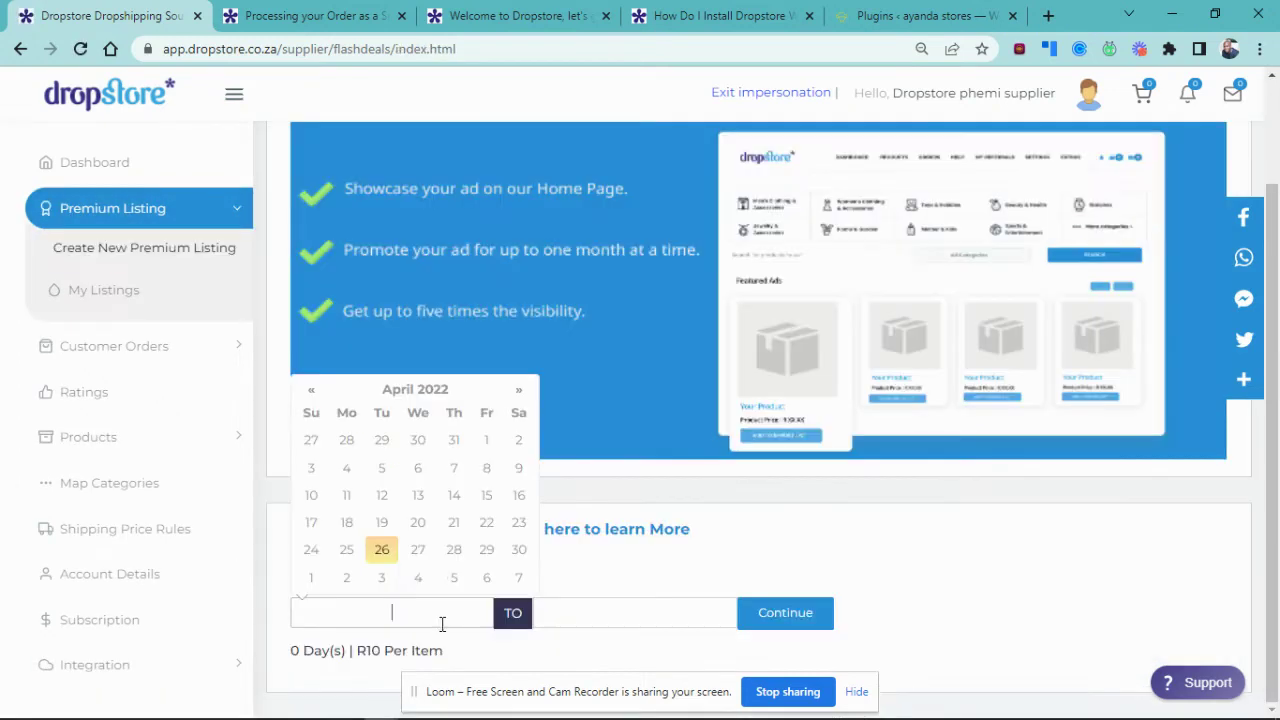
click(418, 550)
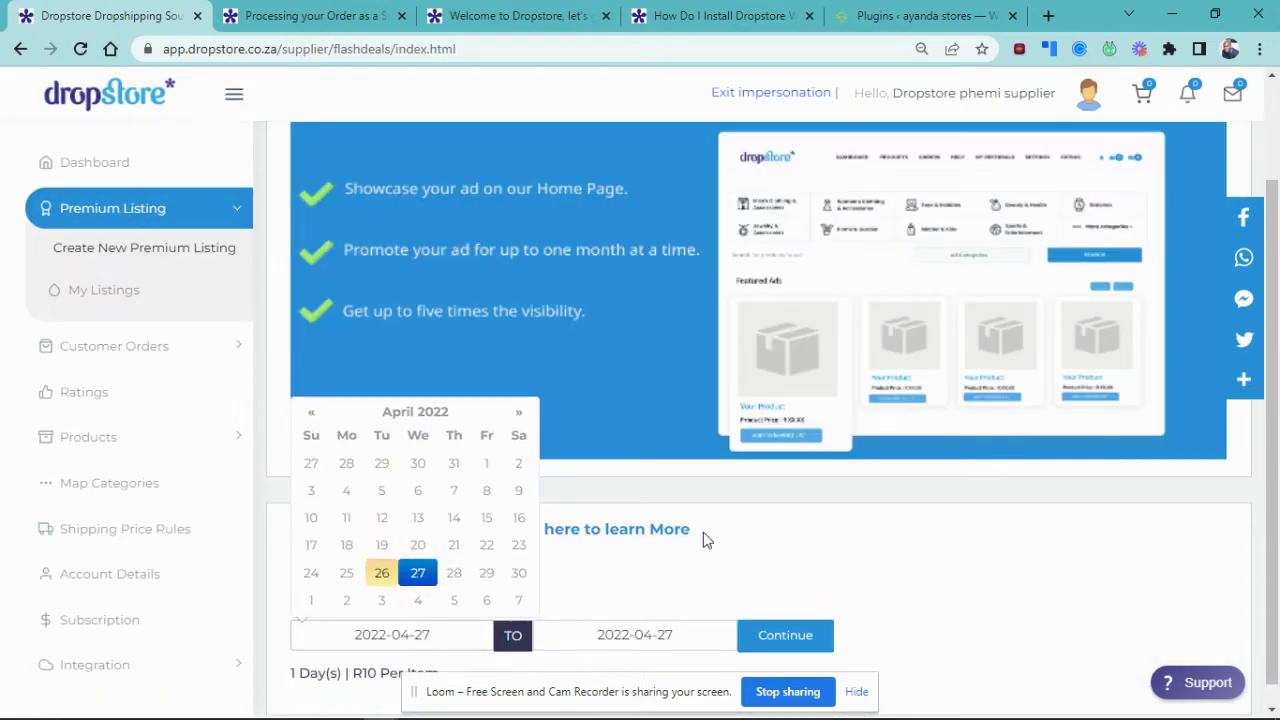
scroll(703, 537, down, 1)
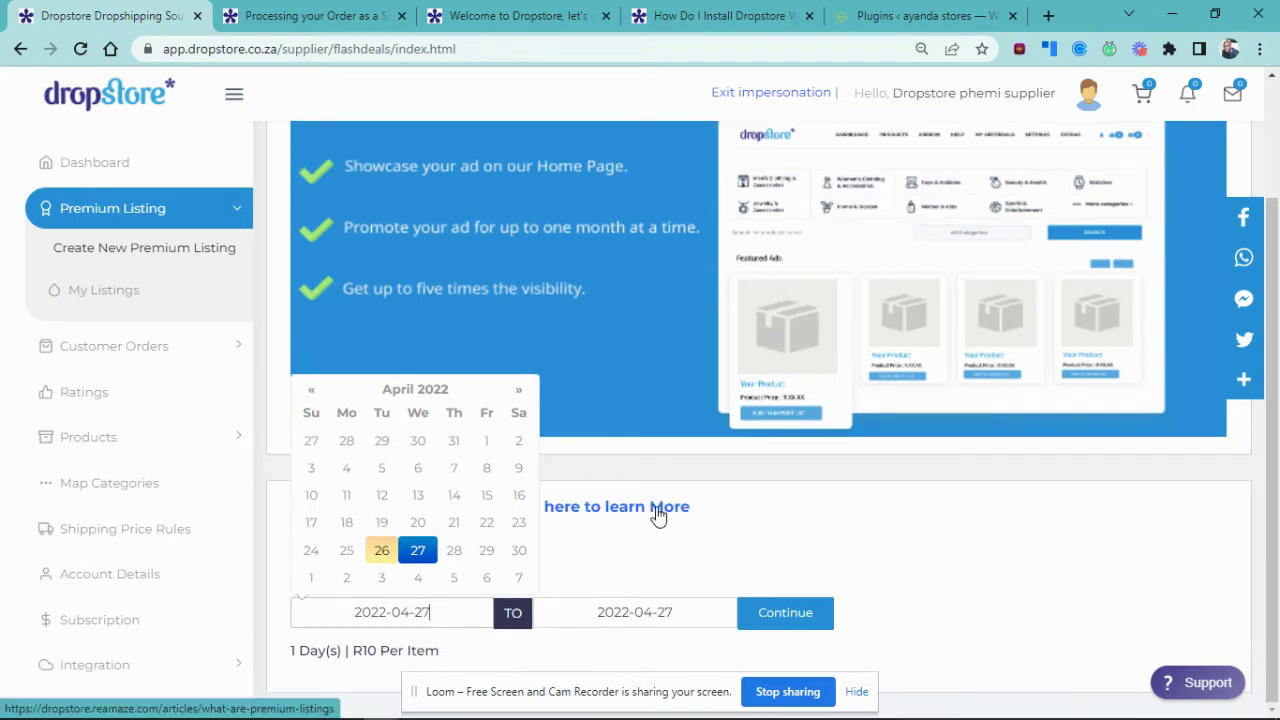
click(643, 612)
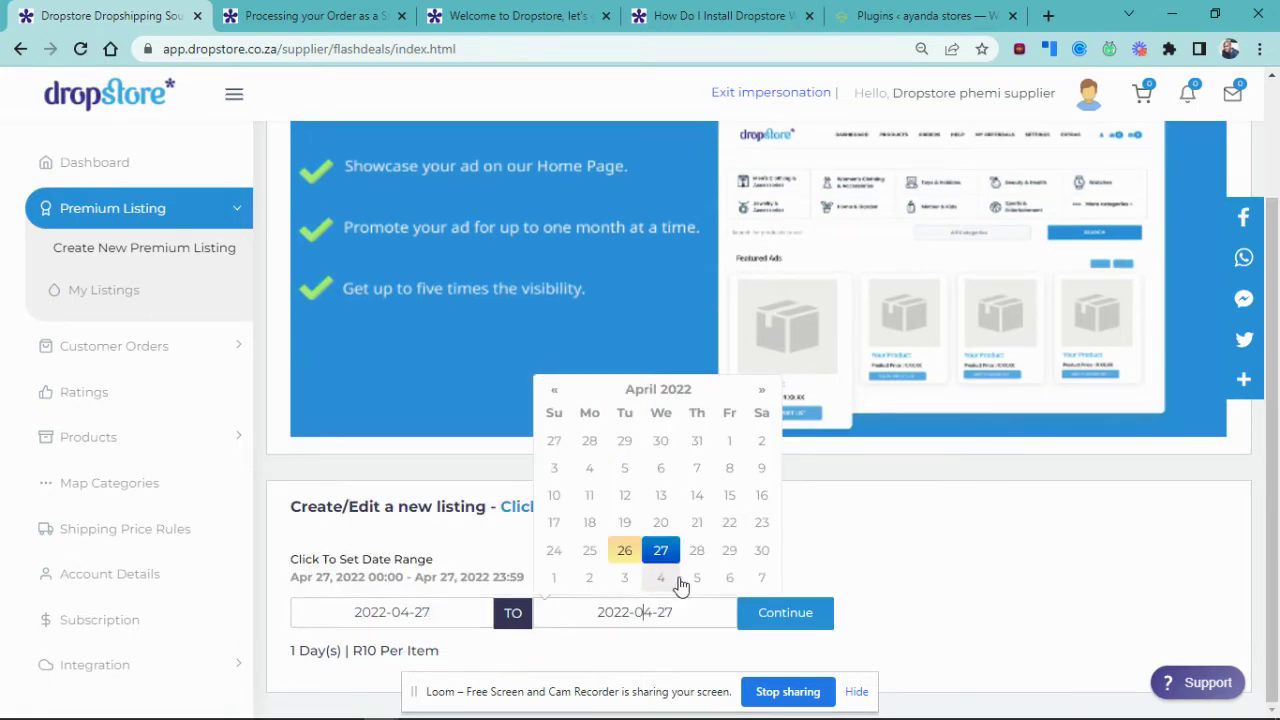
click(623, 583)
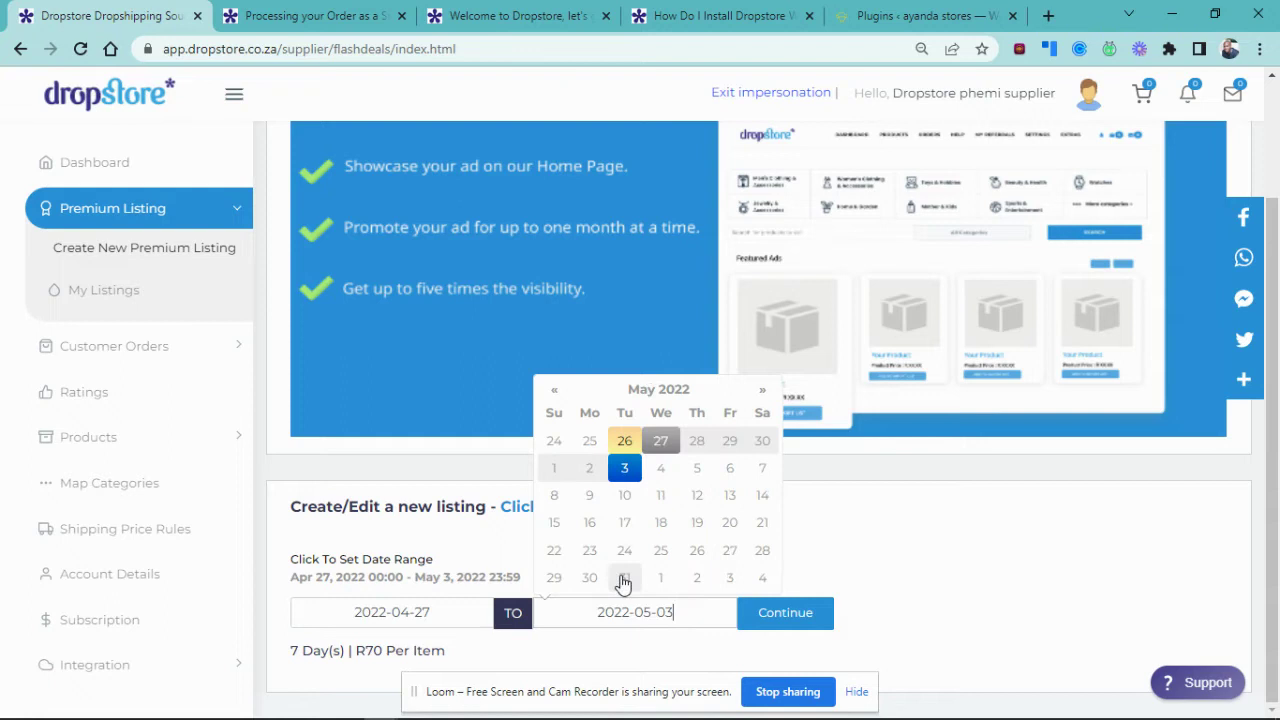
click(897, 490)
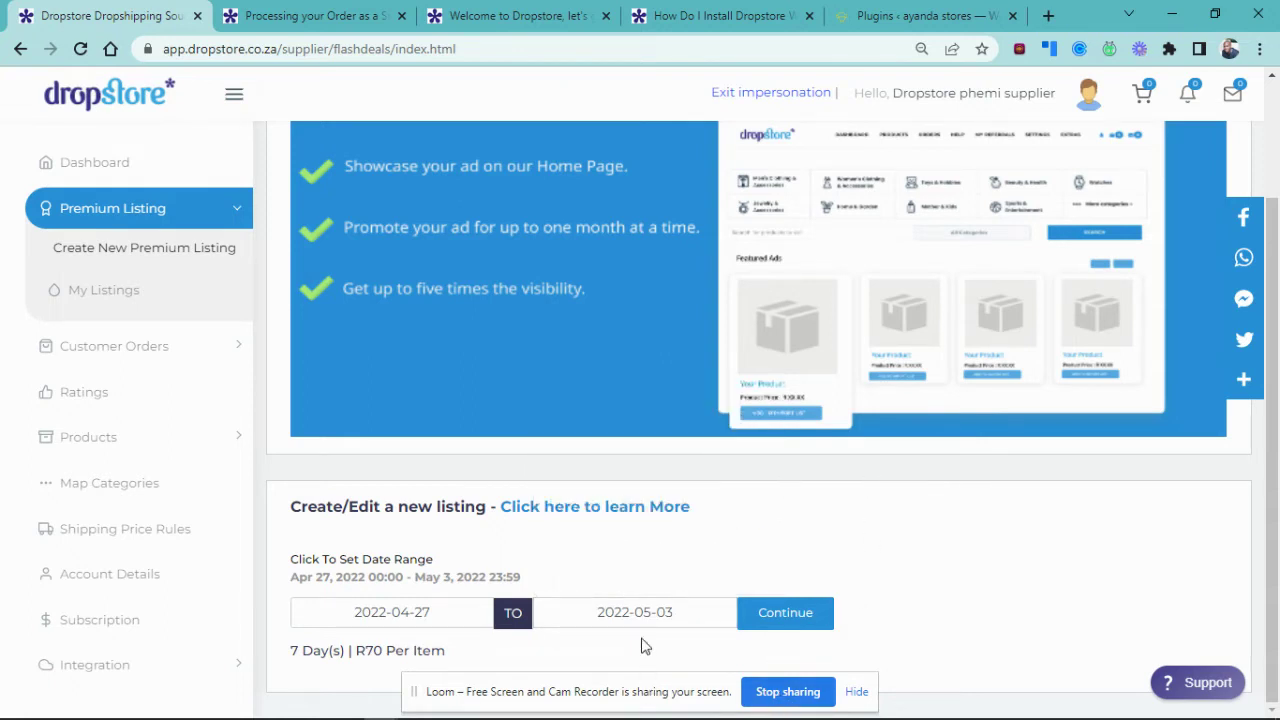
click(820, 622)
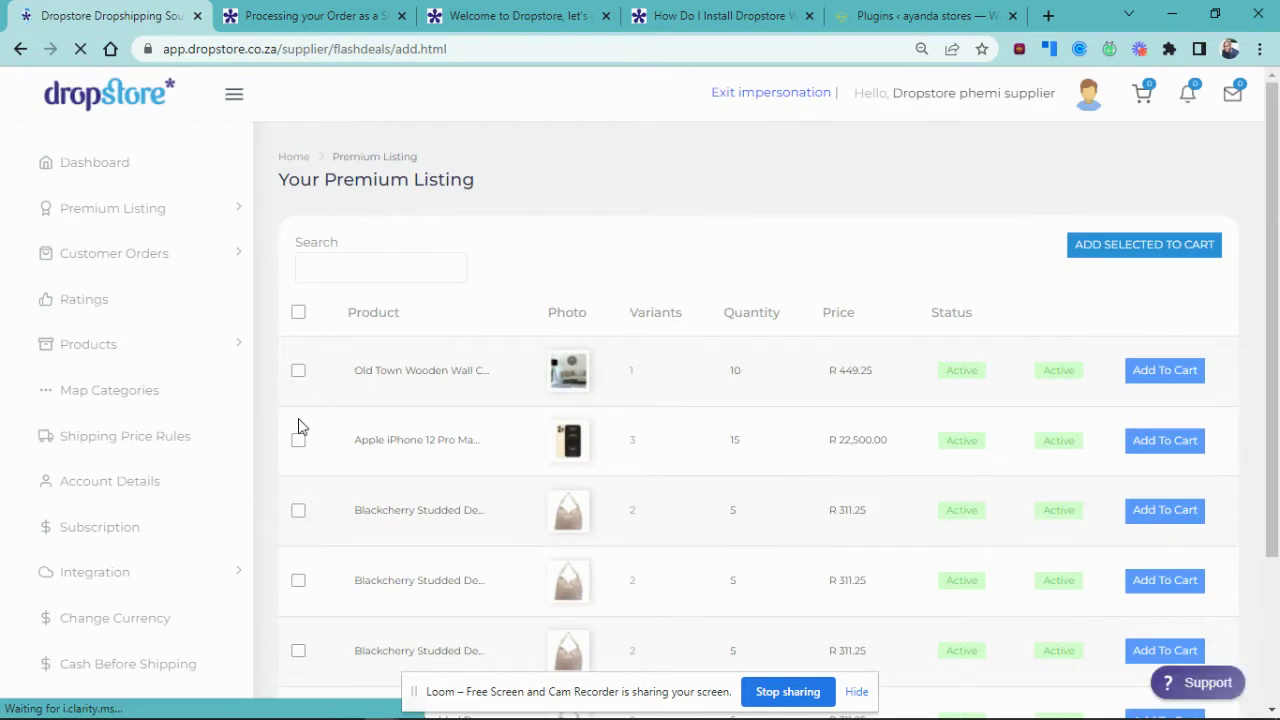
Select the wall clock, iPhone and first Blackcherry bag, add them to the cart together, and review the cart
click(297, 370)
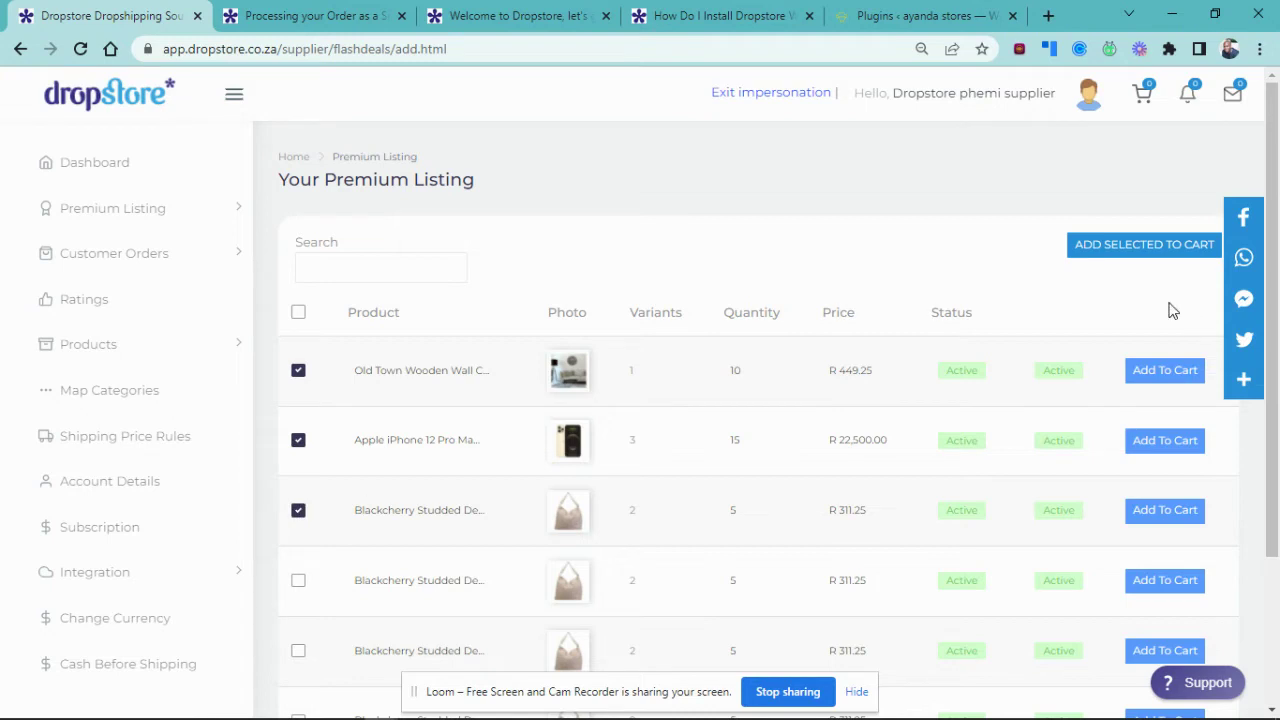
click(1137, 247)
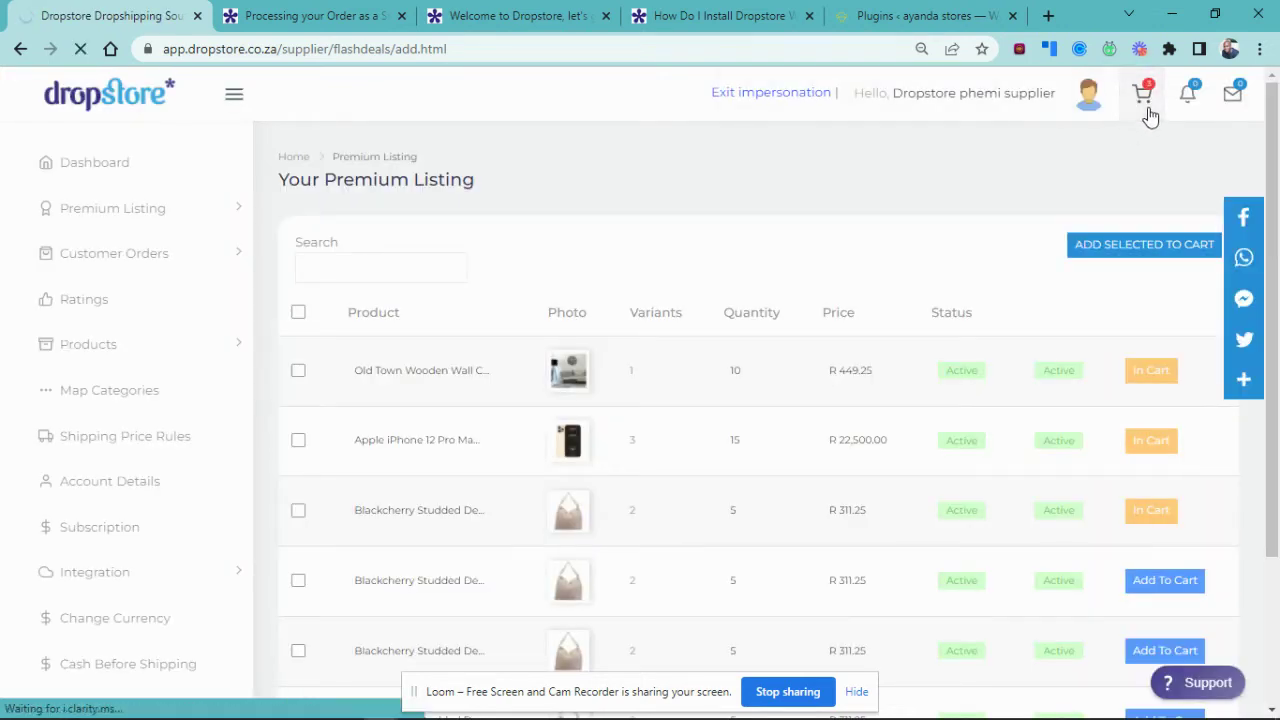
click(1146, 108)
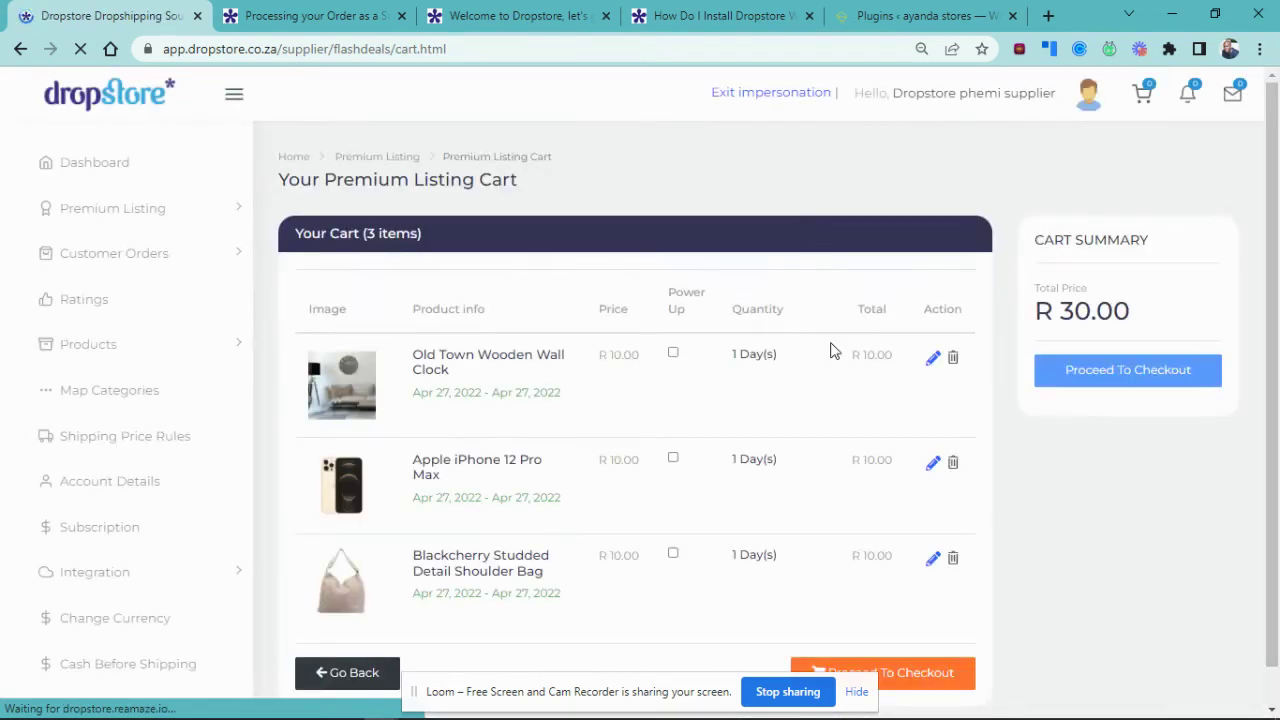
scroll(830, 350, down, 1)
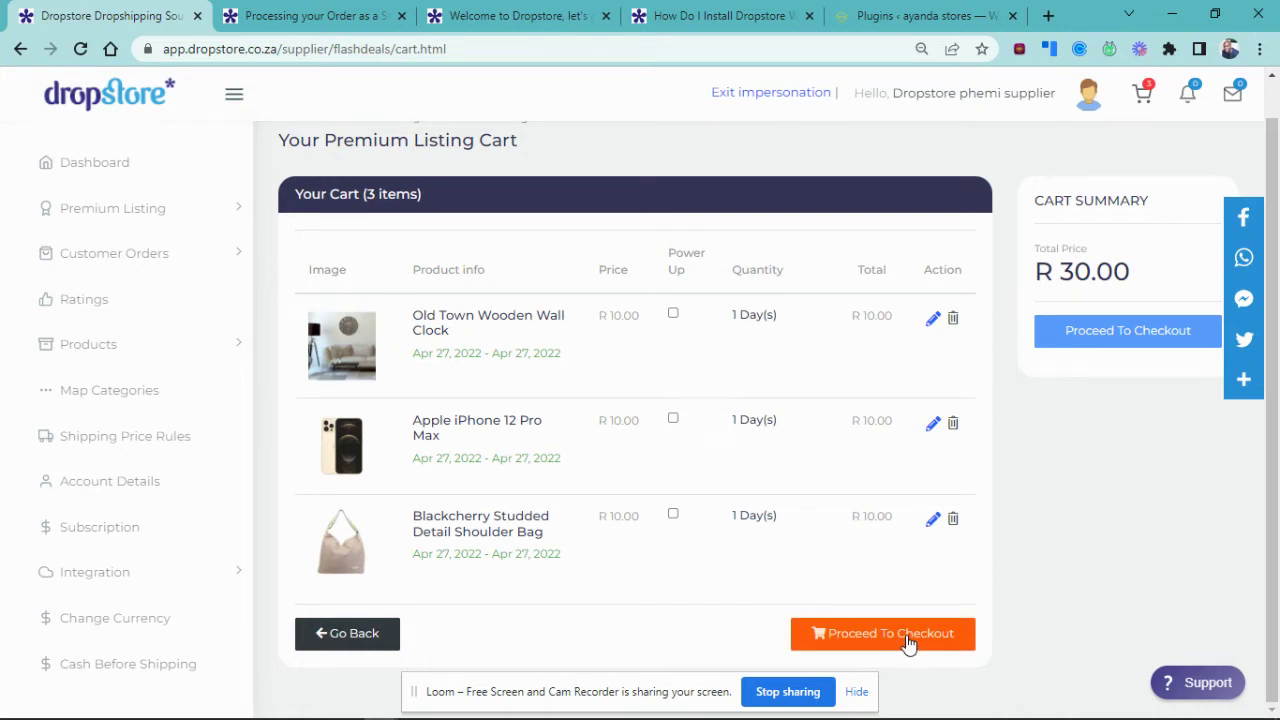
Delete the wall clock, iPhone and Blackcherry shoulder bag from the premium listing cart, viewing My Listings before removing the bag
click(951, 320)
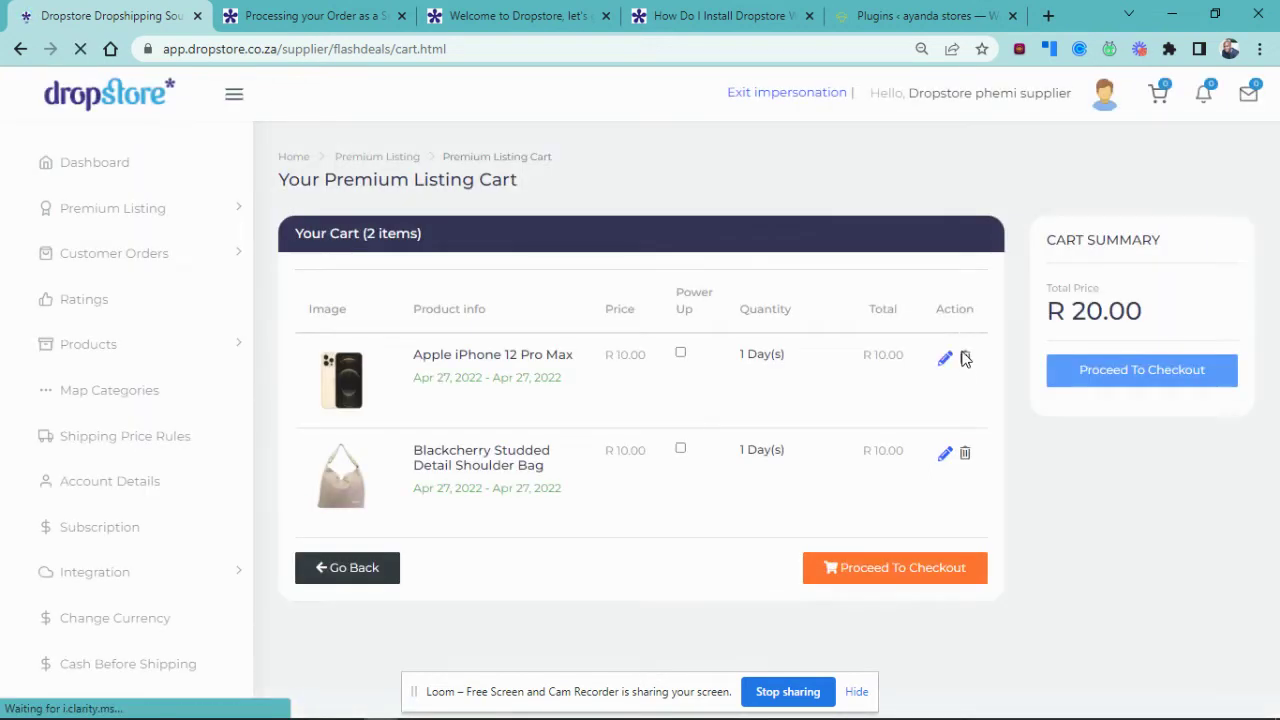
click(965, 359)
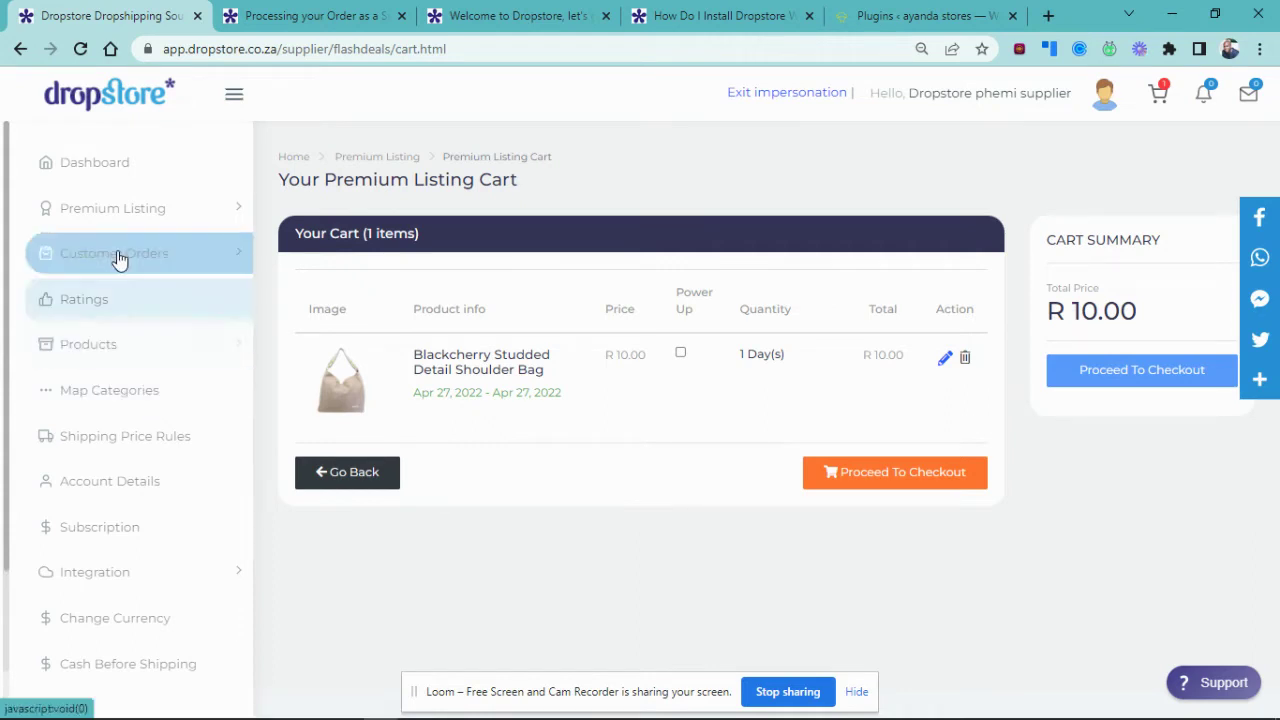
click(115, 215)
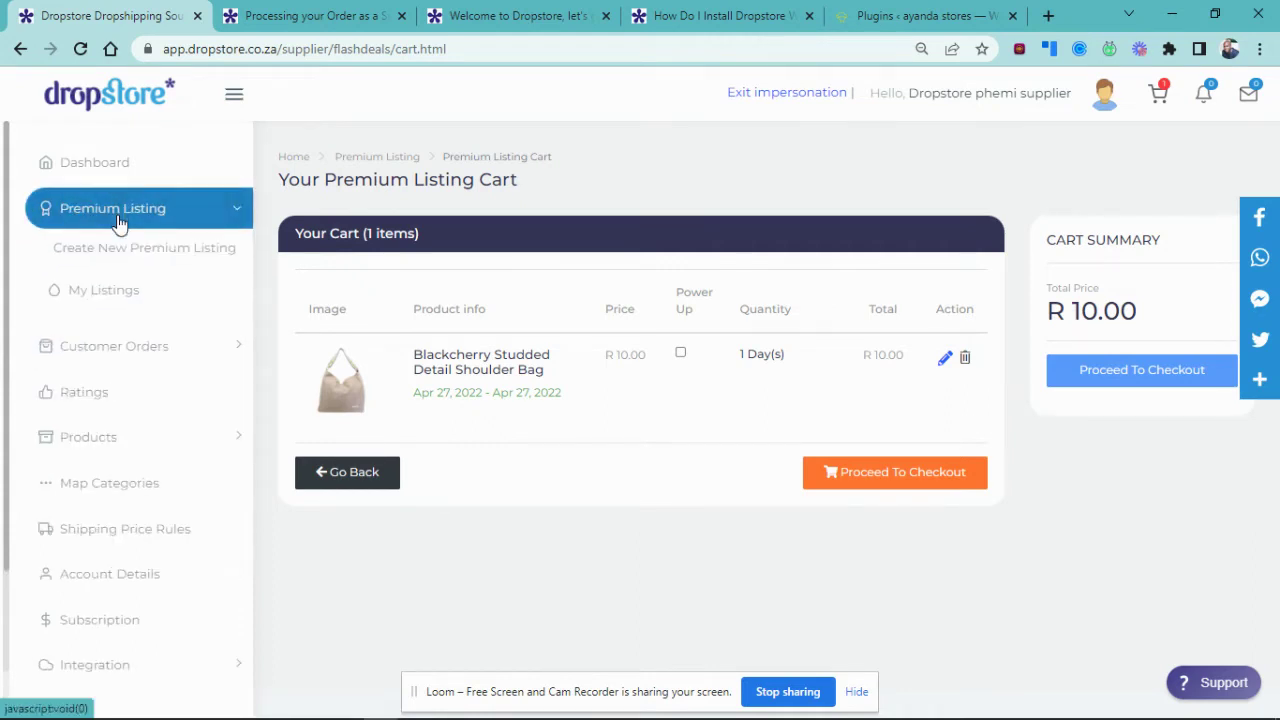
click(122, 292)
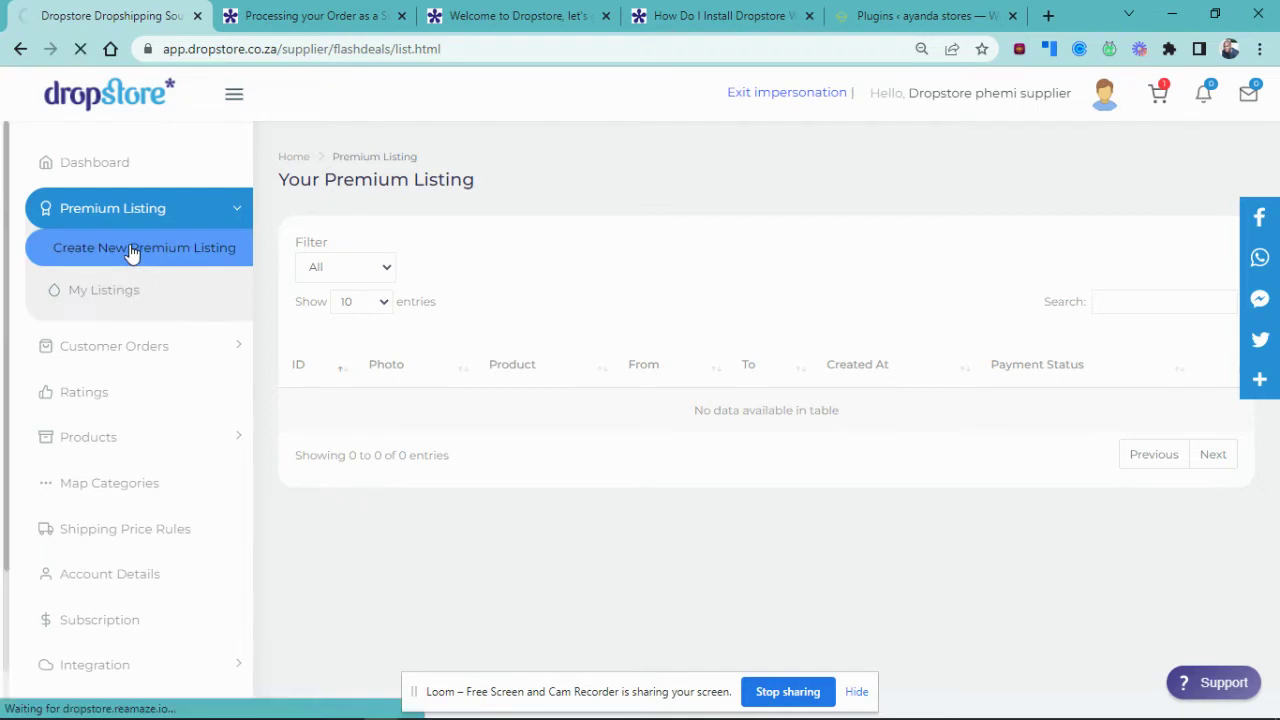
click(131, 252)
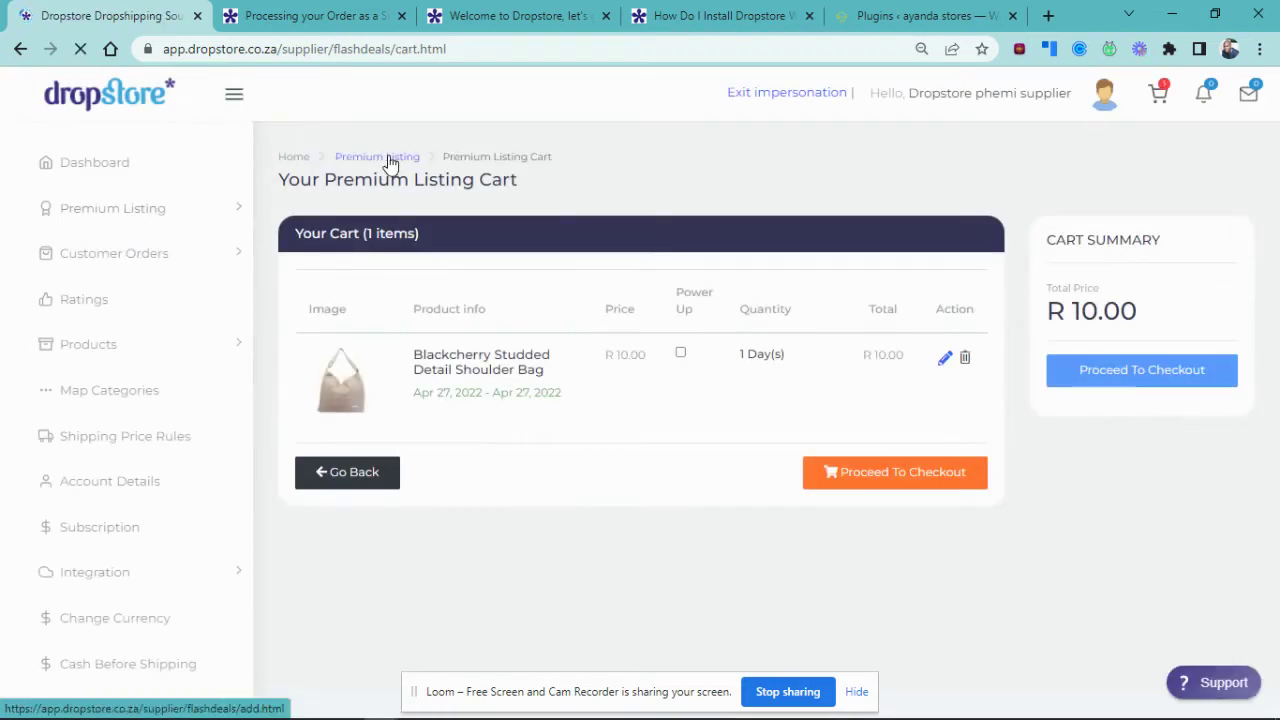
click(964, 360)
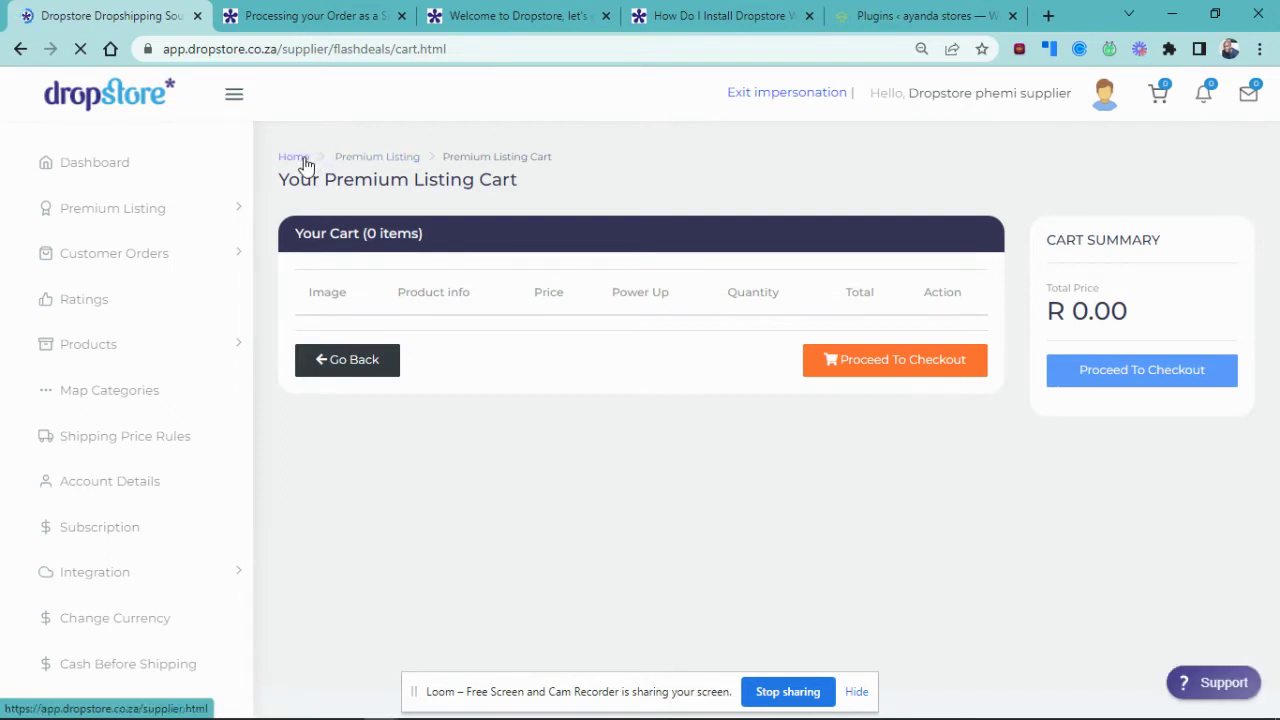
Return to the supplier dashboard, review the page for creating a premium listing, and open My Listings
click(306, 165)
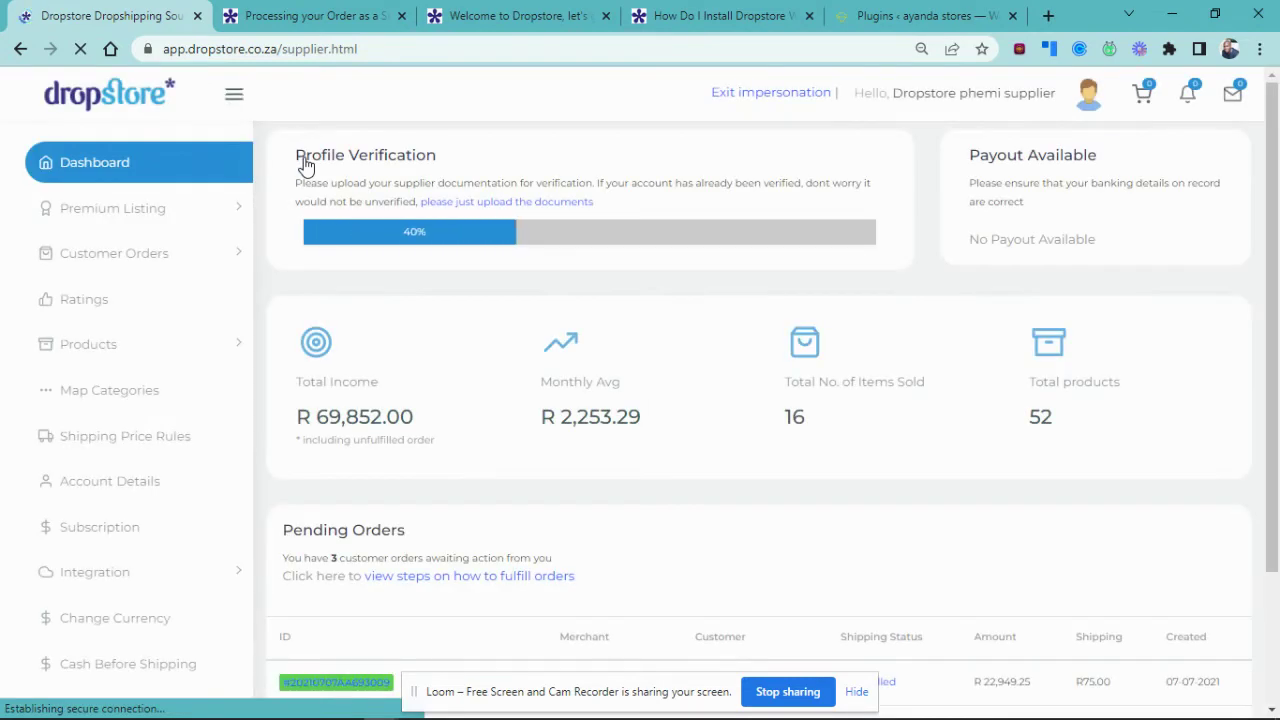
click(160, 220)
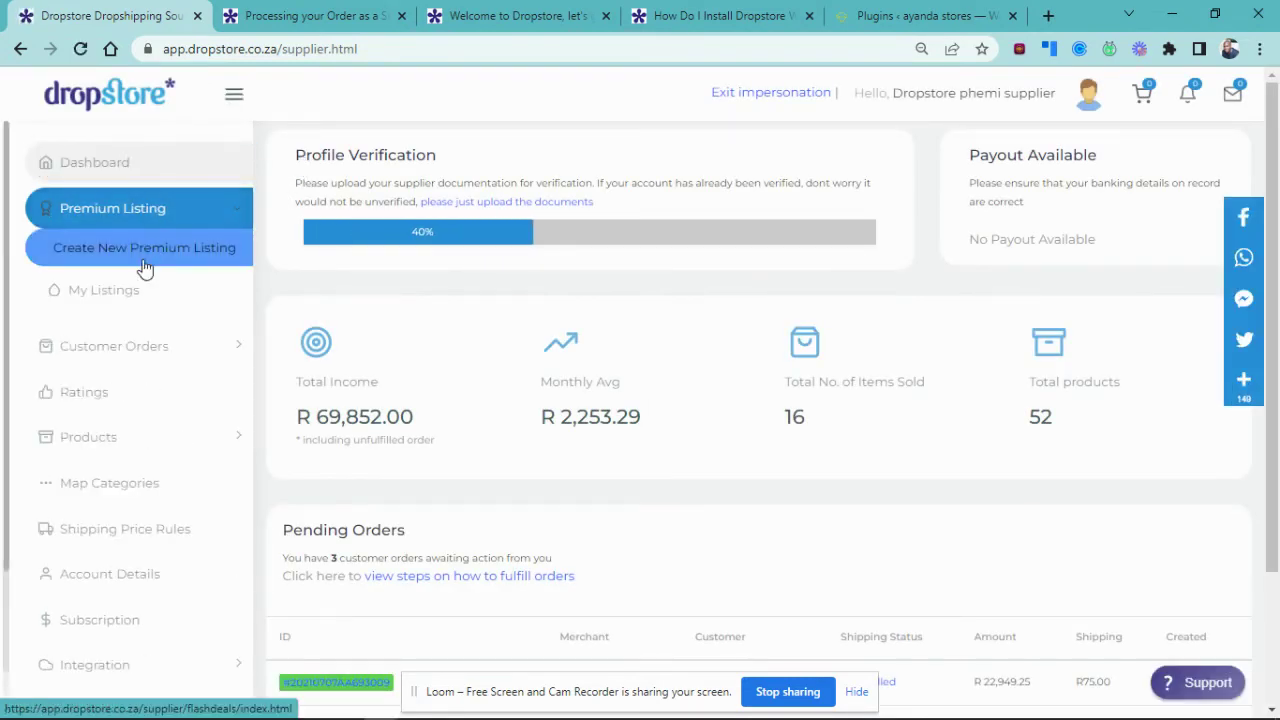
click(144, 262)
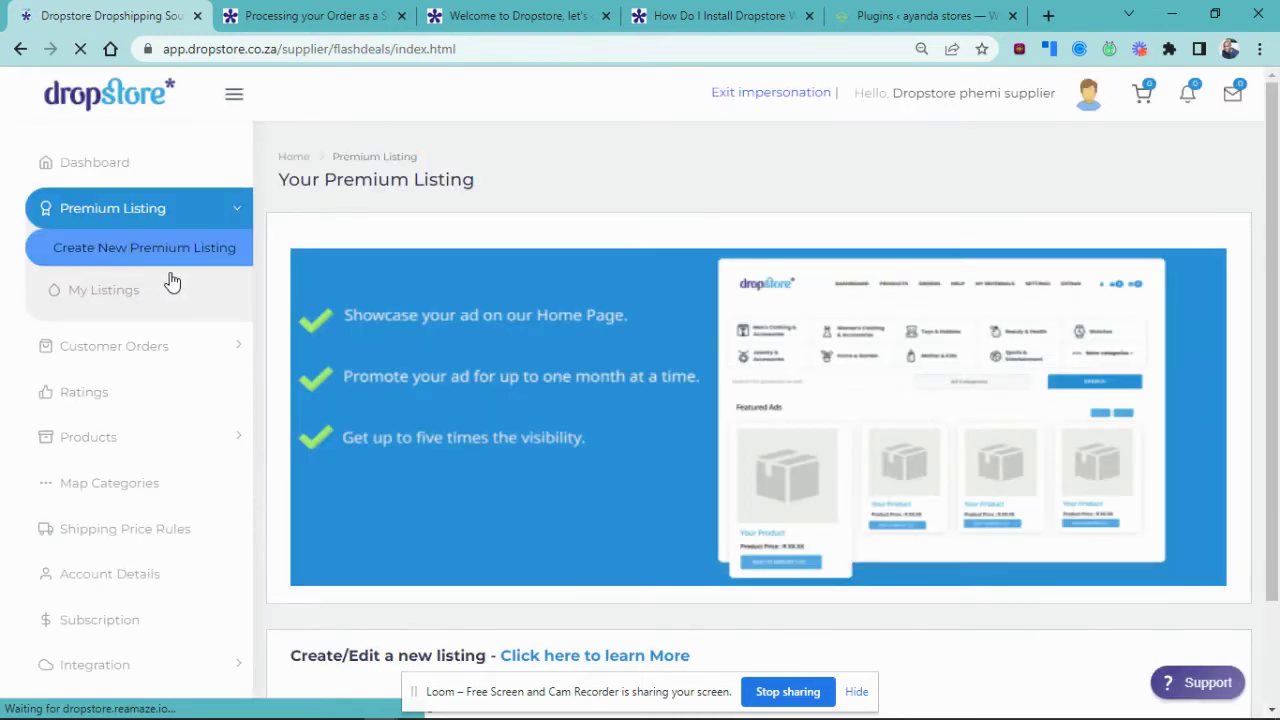
scroll(435, 513, down, 2)
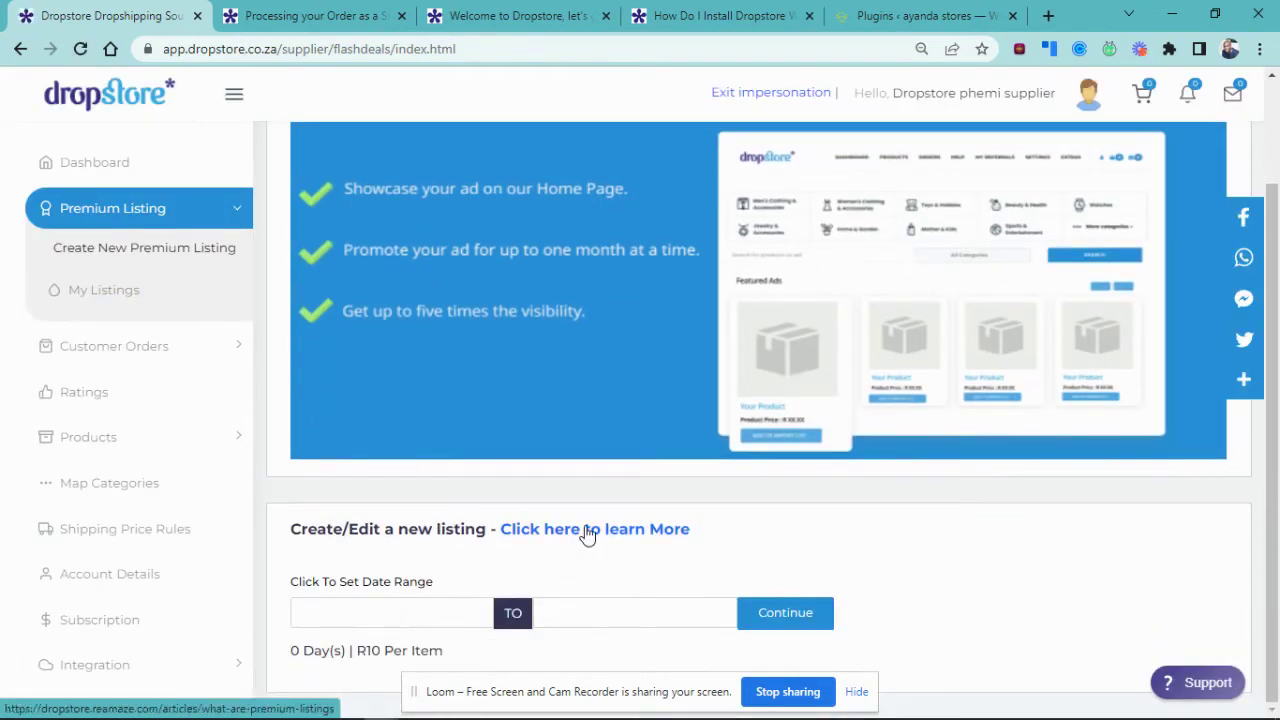
click(141, 291)
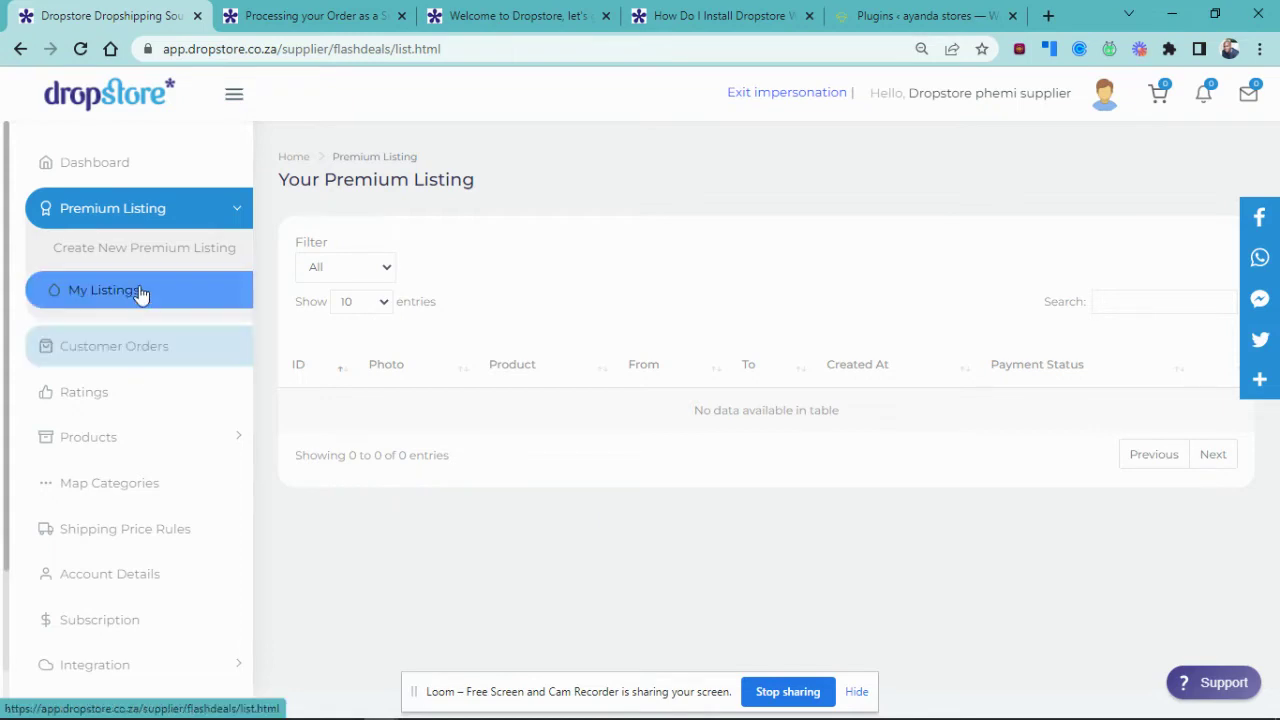
Open the fulfilled customer orders and review their merchants, amounts, shipping and dates
click(137, 360)
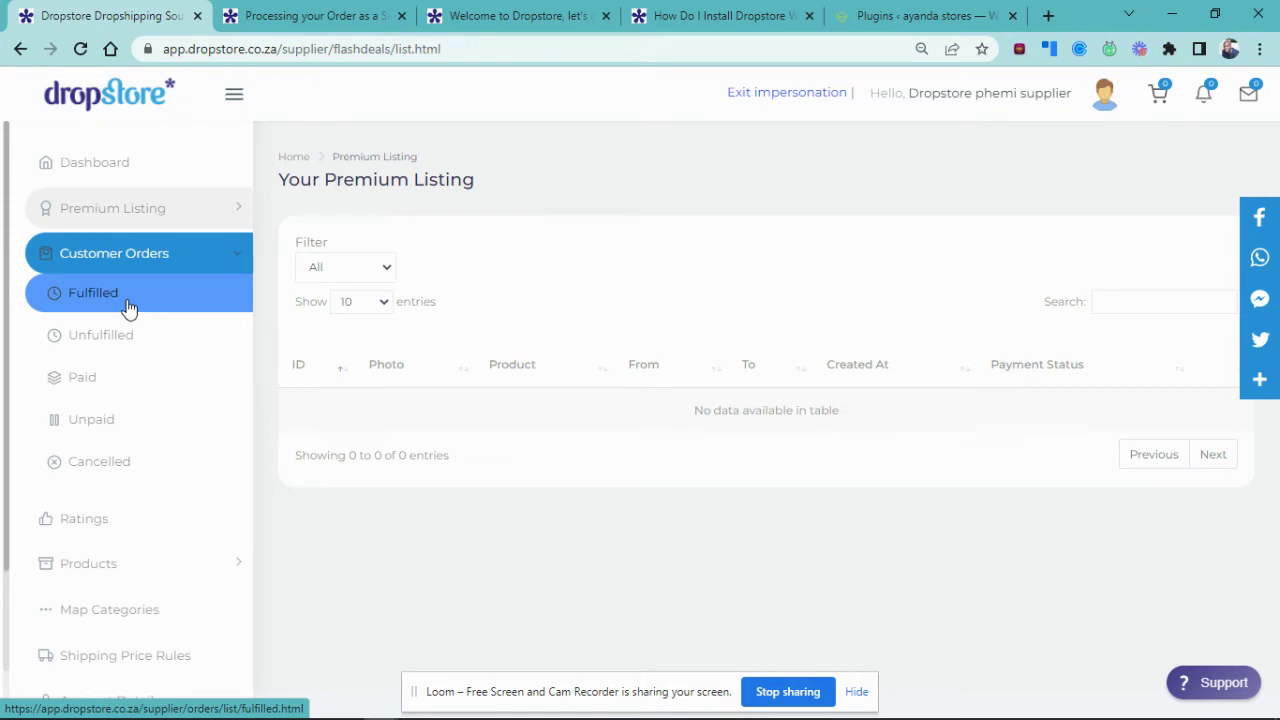
click(128, 306)
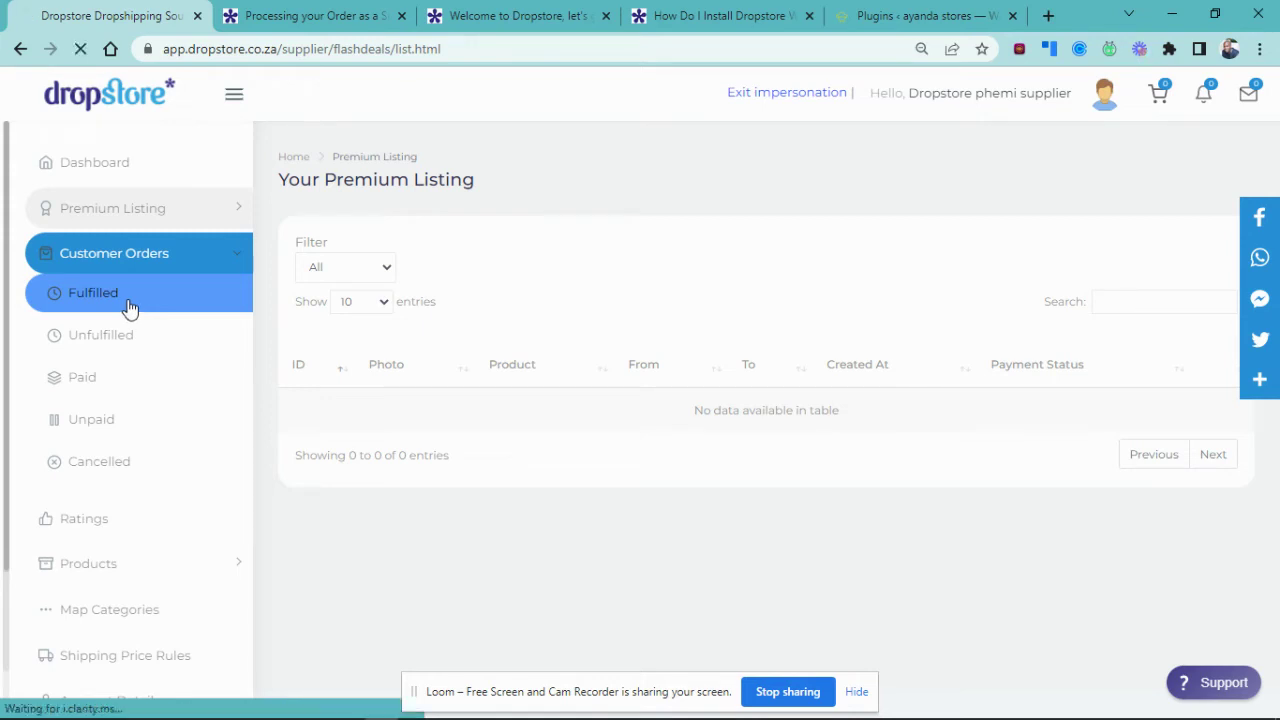
click(120, 253)
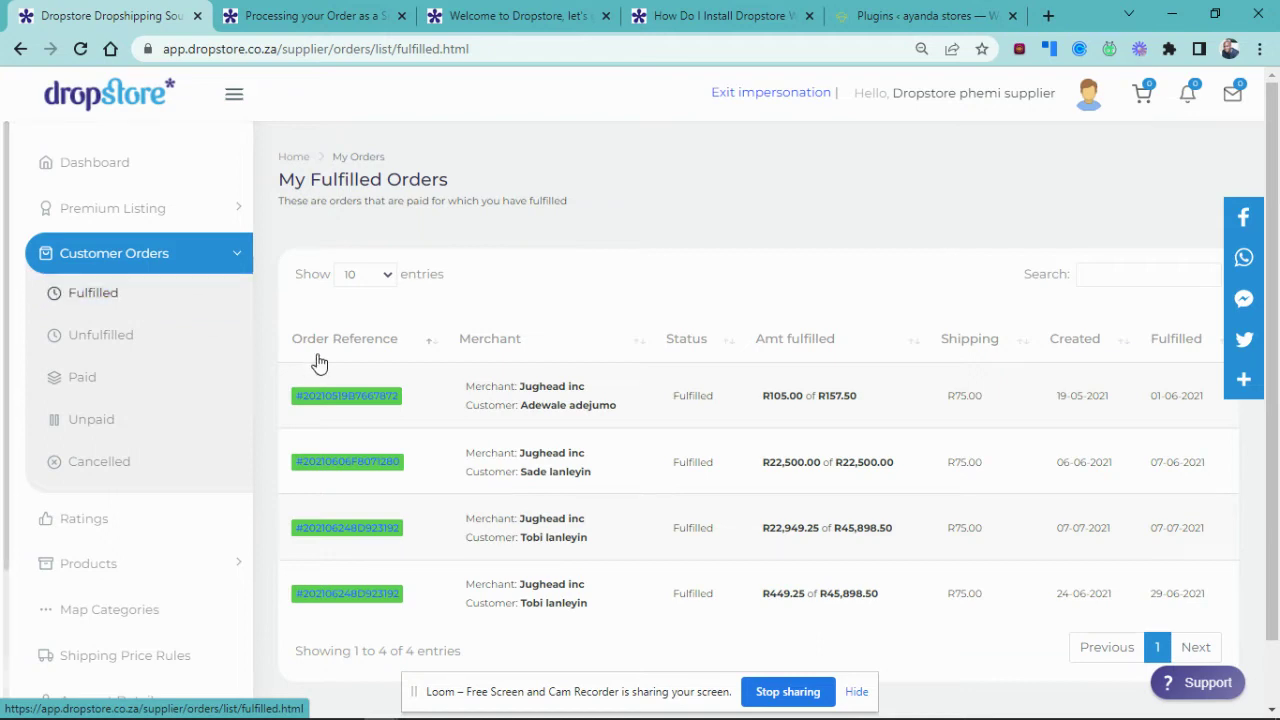
scroll(476, 423, down, 1)
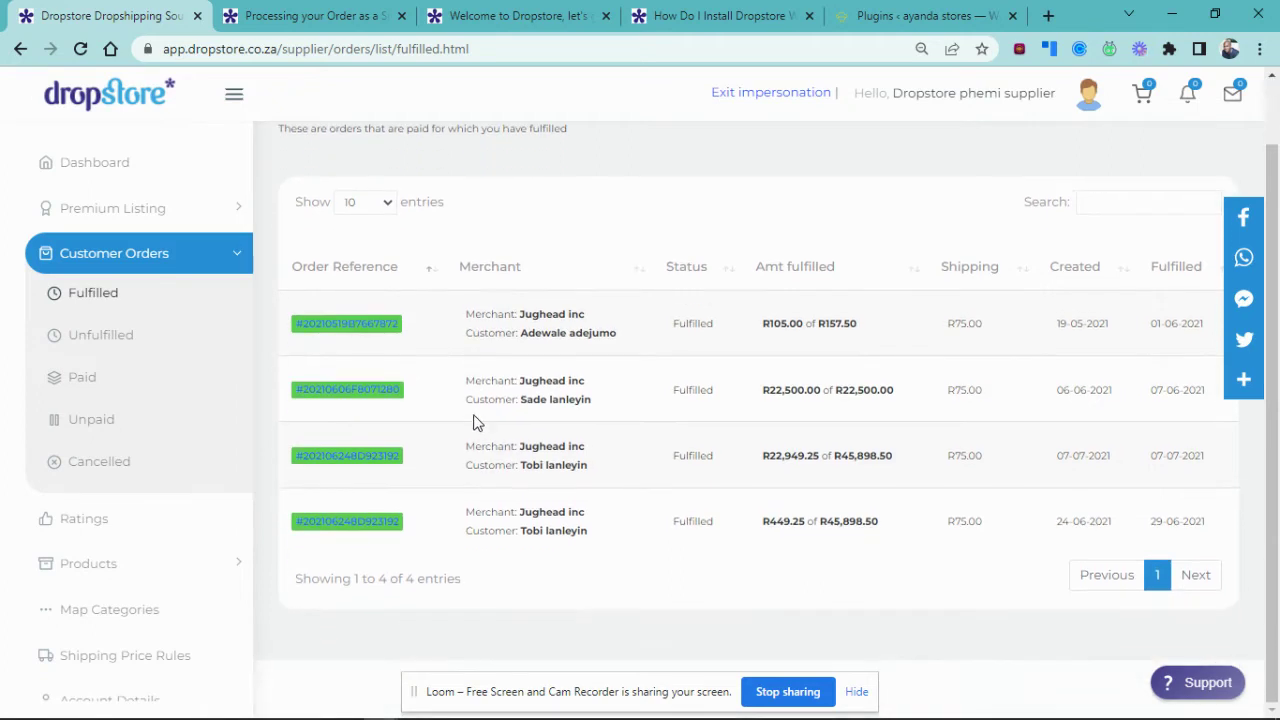
scroll(476, 423, up, 1)
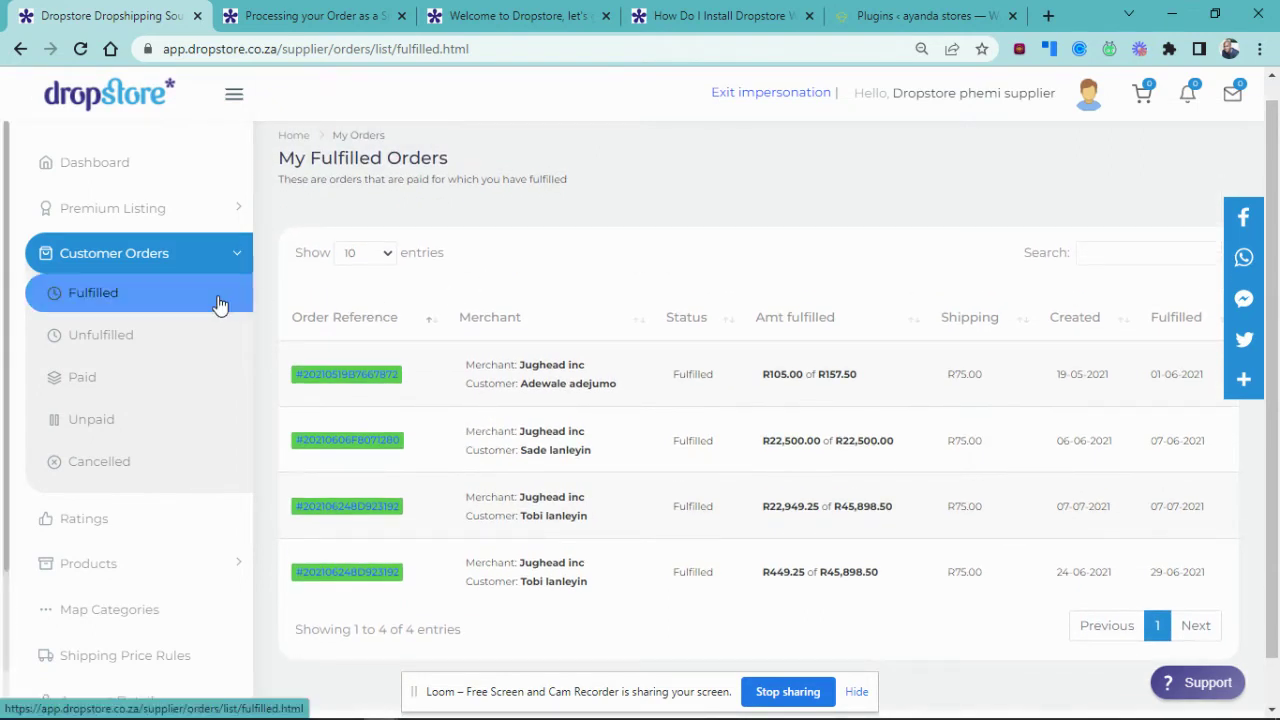
Review the unfulfilled customer orders and open the linked help page on how to fulfil an order
click(83, 336)
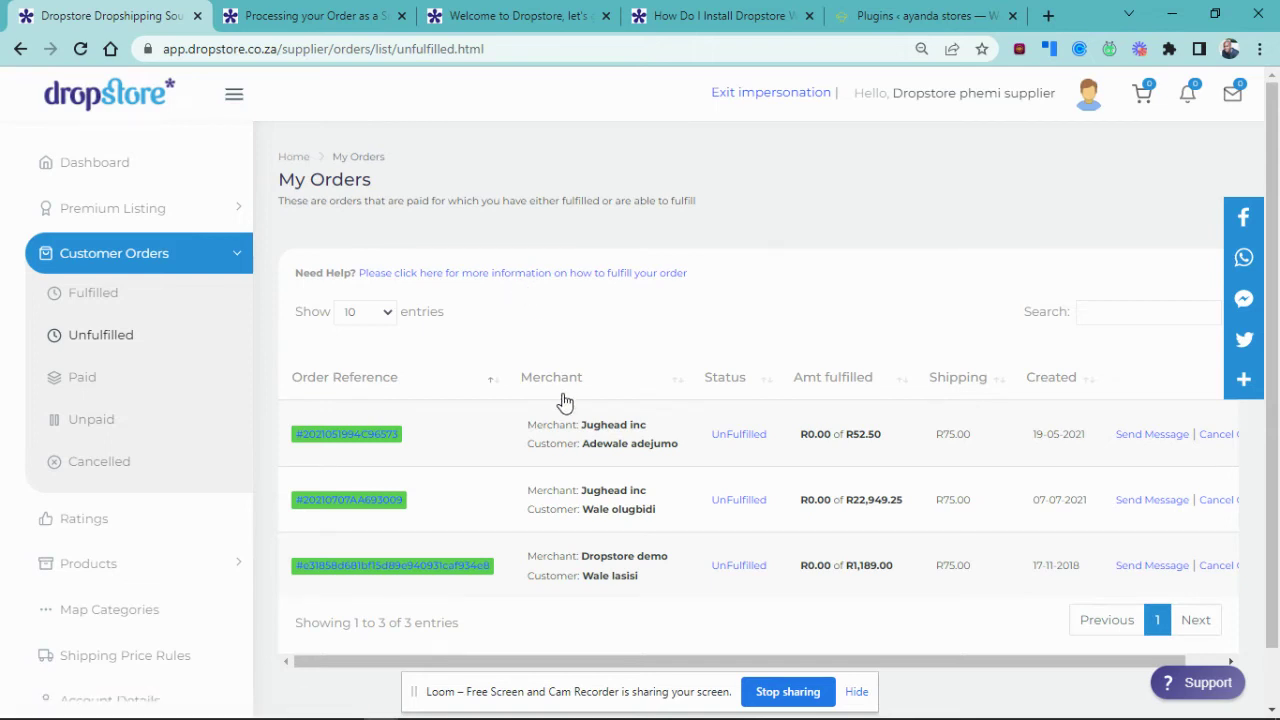
scroll(569, 321, down, 1)
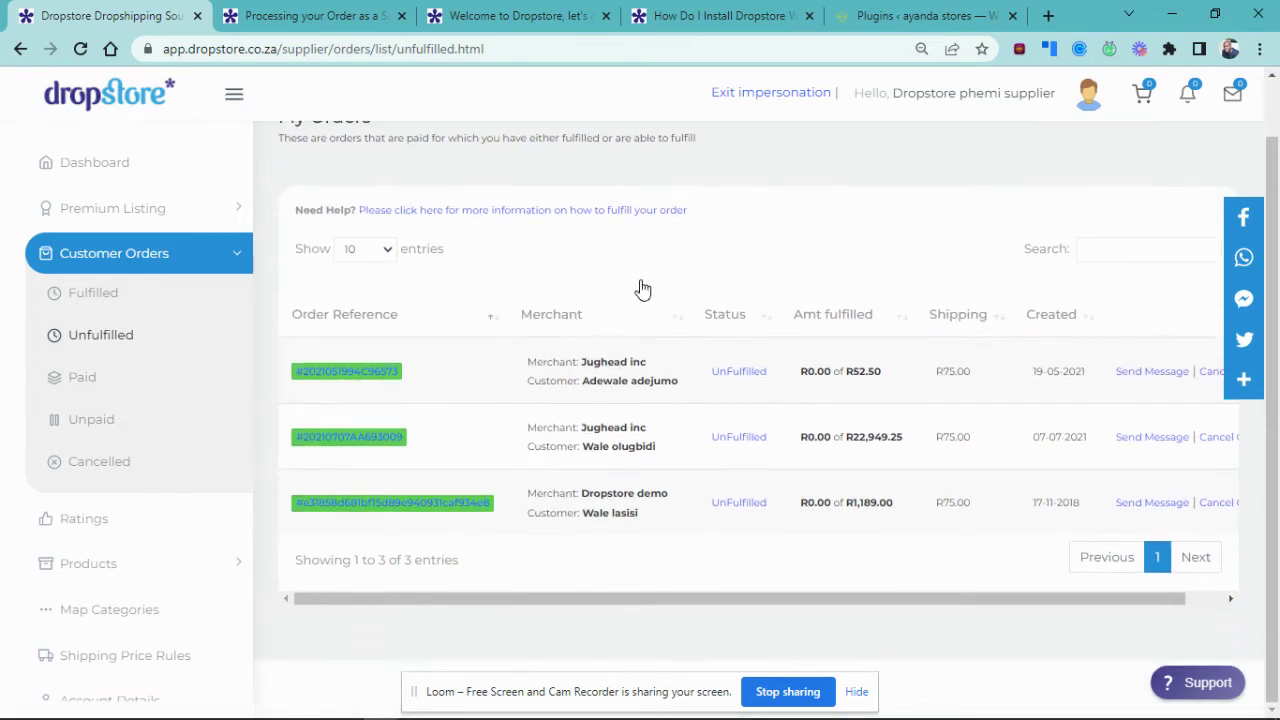
click(508, 212)
key(ctrl+shift+Tab)
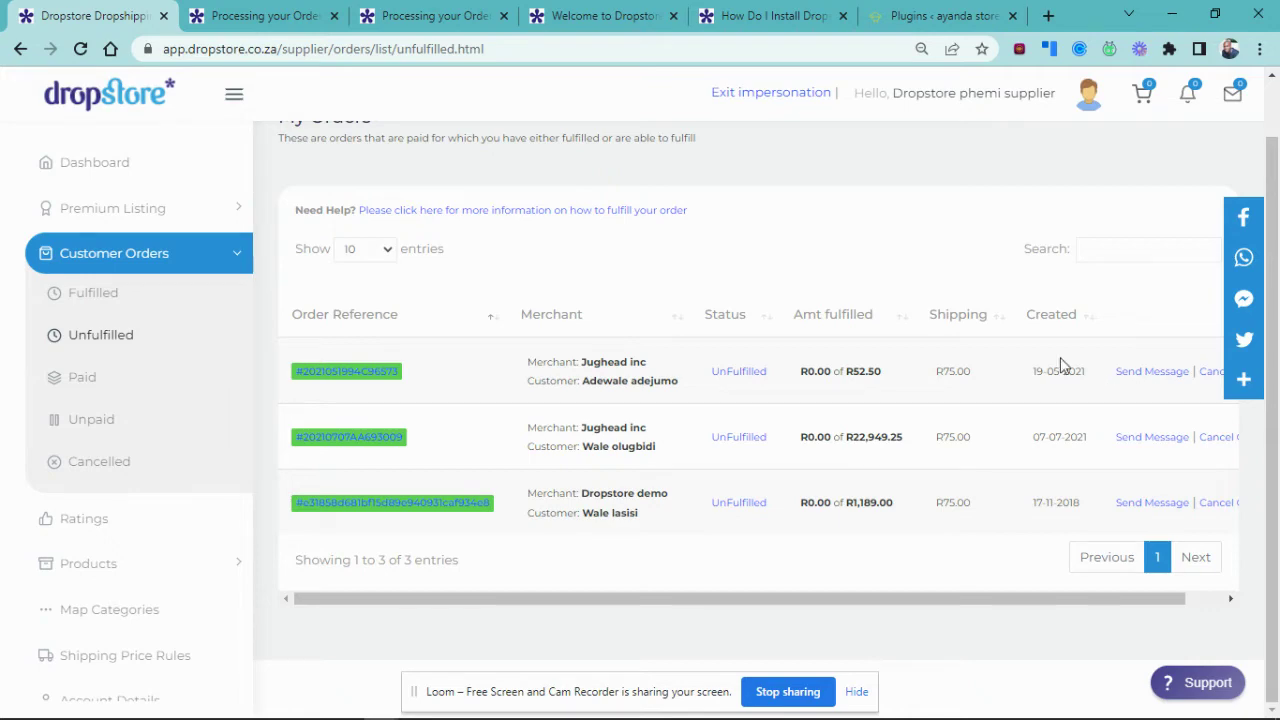
Read through the "Processing your Order as a Supplier" help article, including the tracking information and Finalize Fulfillment instructions
click(290, 9)
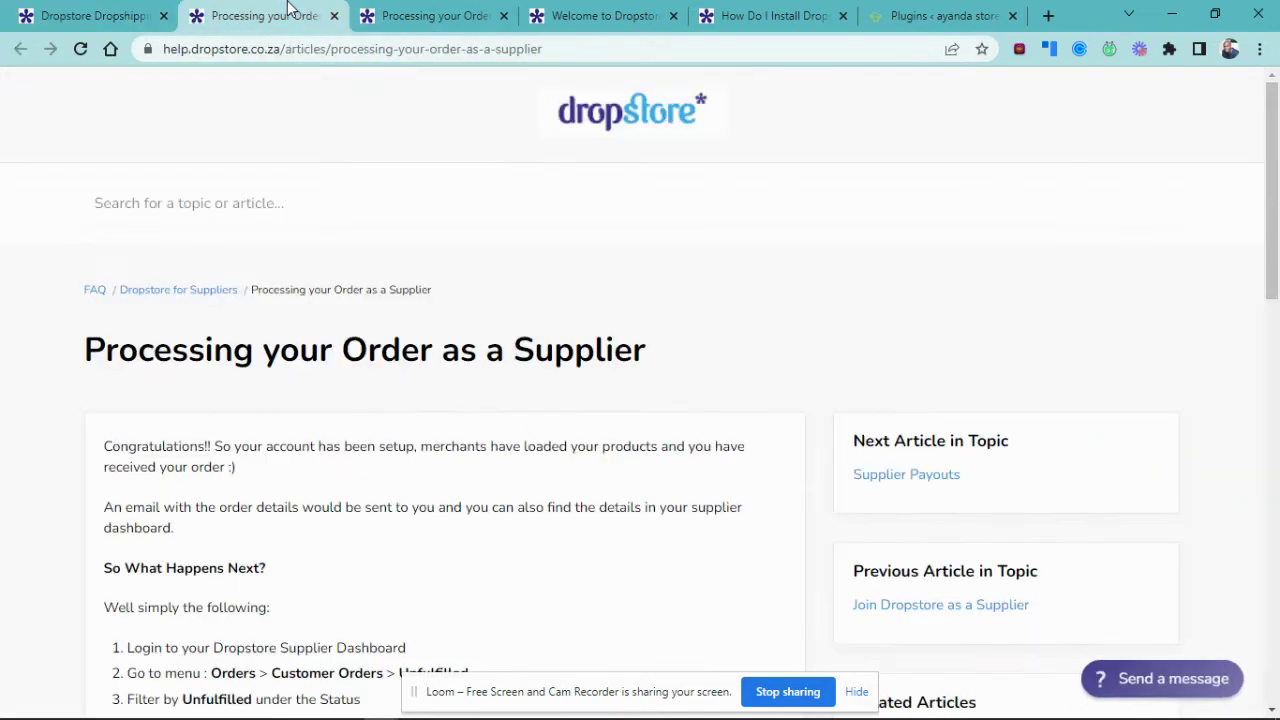
scroll(365, 425, down, 3)
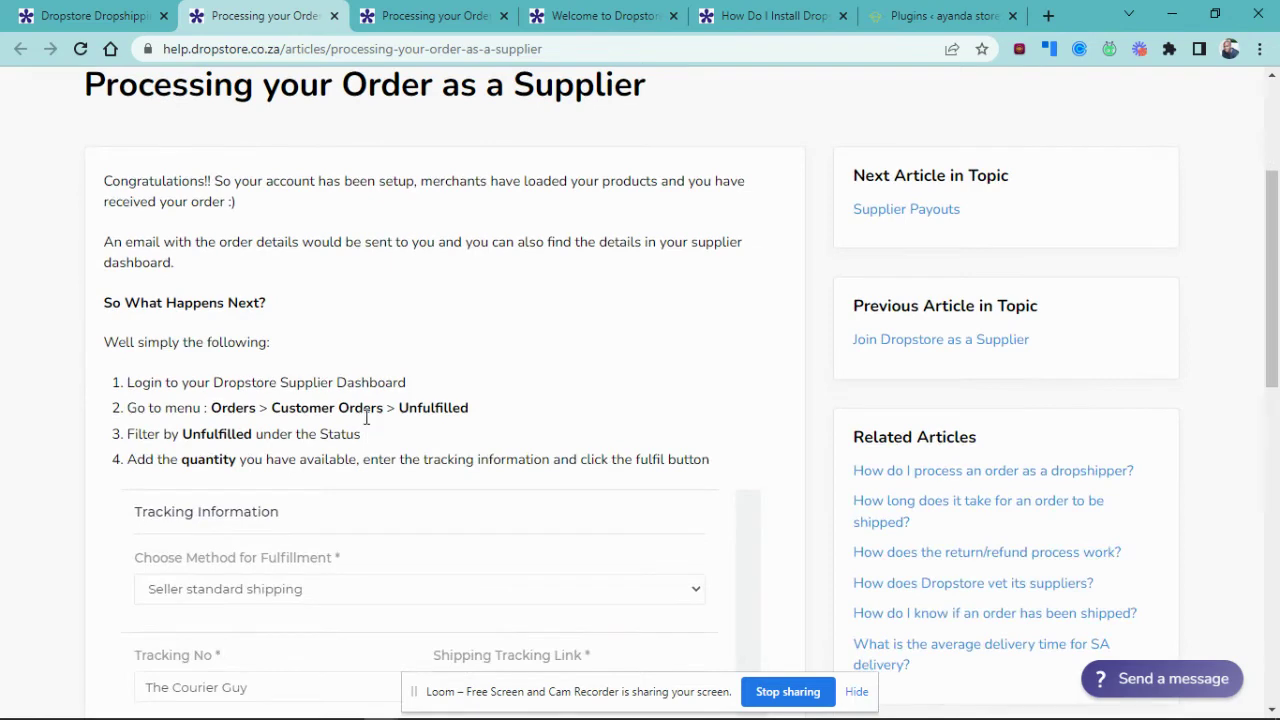
scroll(365, 425, down, 2)
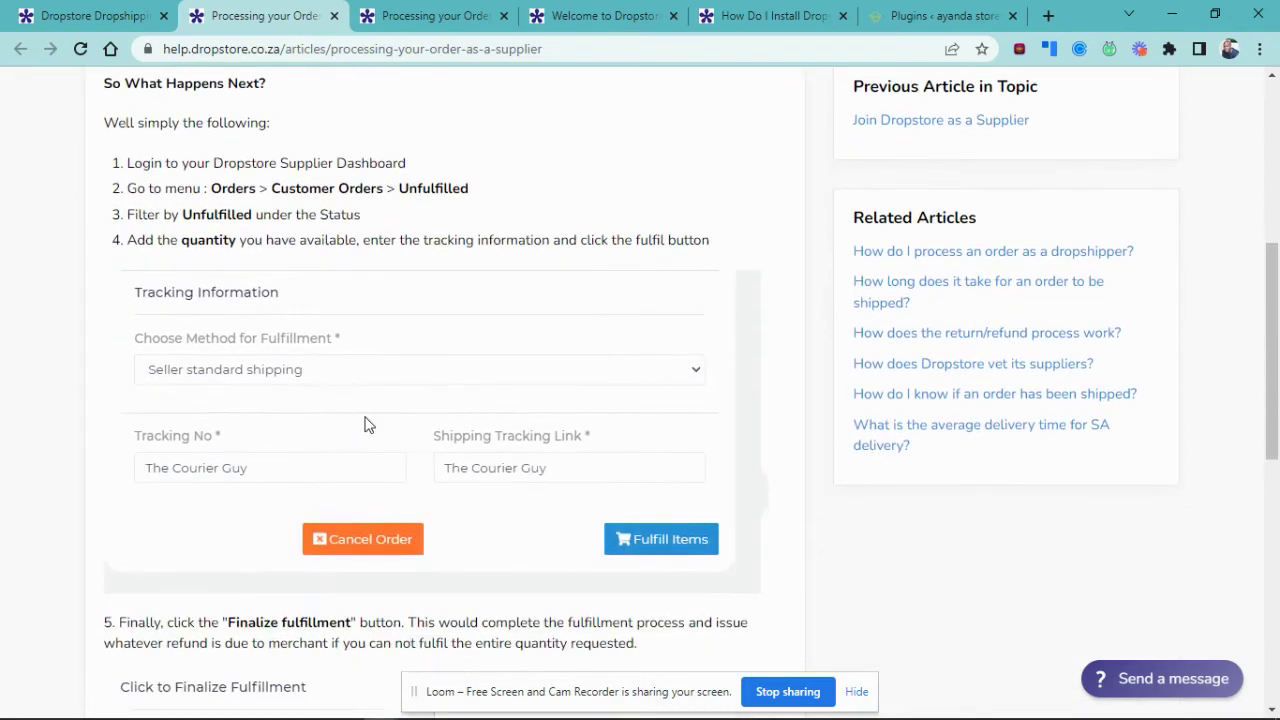
scroll(365, 425, down, 3)
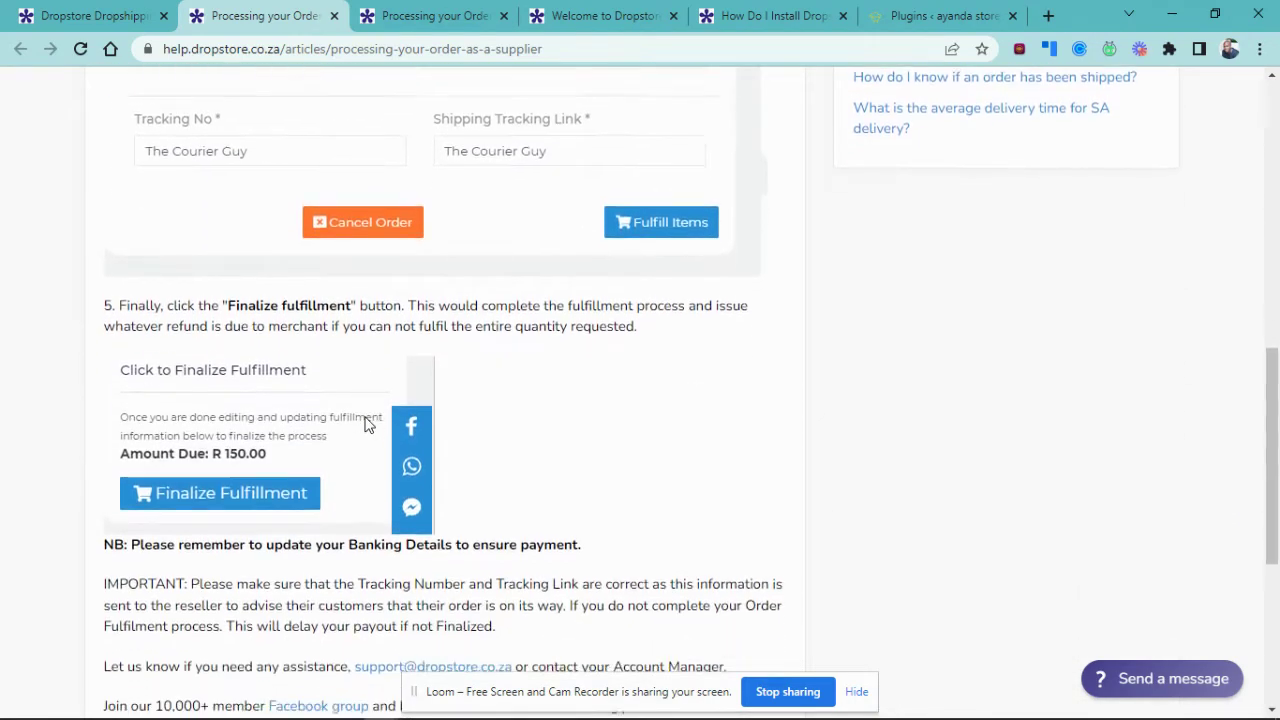
scroll(365, 425, down, 1)
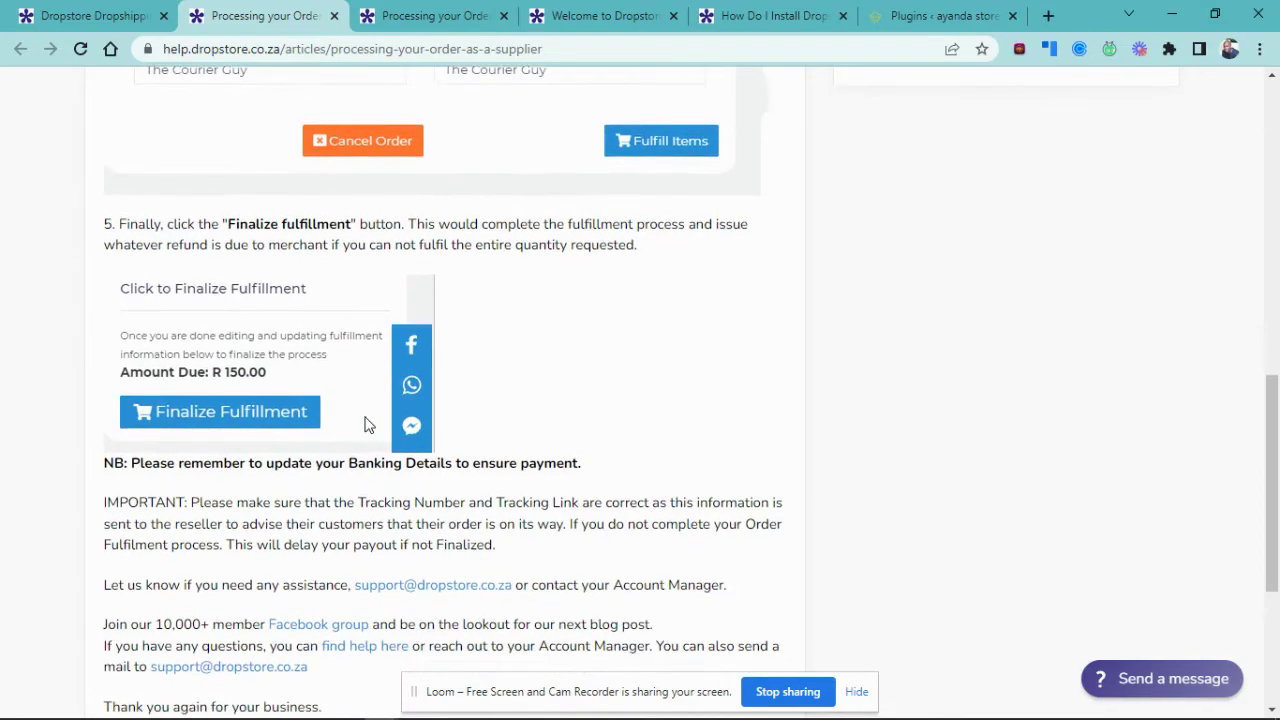
scroll(365, 425, down, 3)
scroll(365, 425, up, 8)
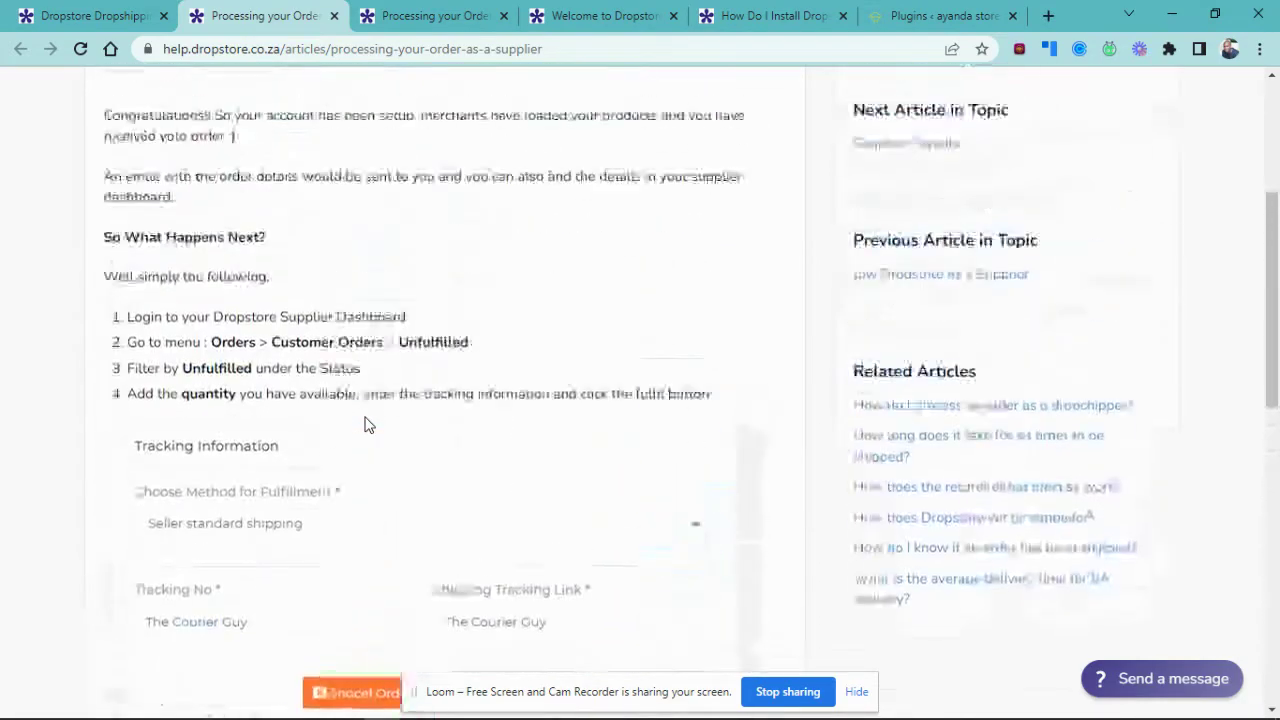
scroll(365, 425, up, 3)
scroll(375, 415, down, 4)
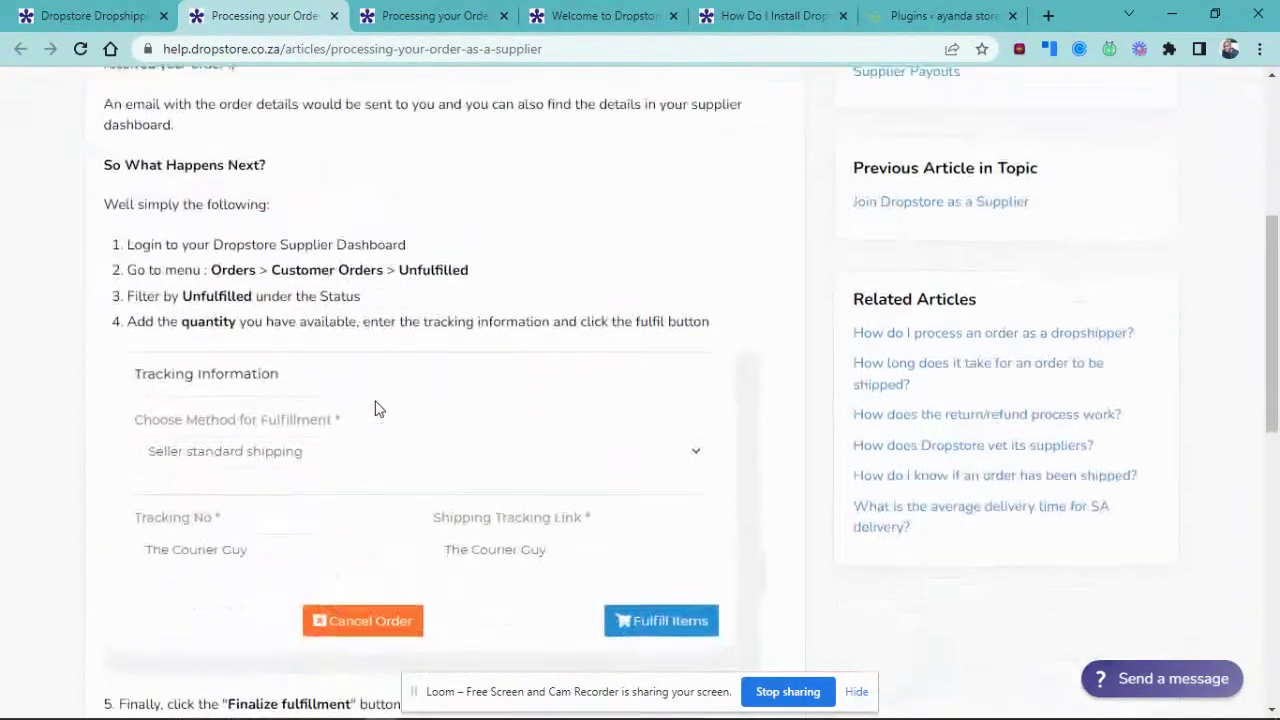
scroll(375, 409, up, 4)
Go back to the unfulfilled orders, check the message notifications, and dismiss the low-battery notice
click(45, 12)
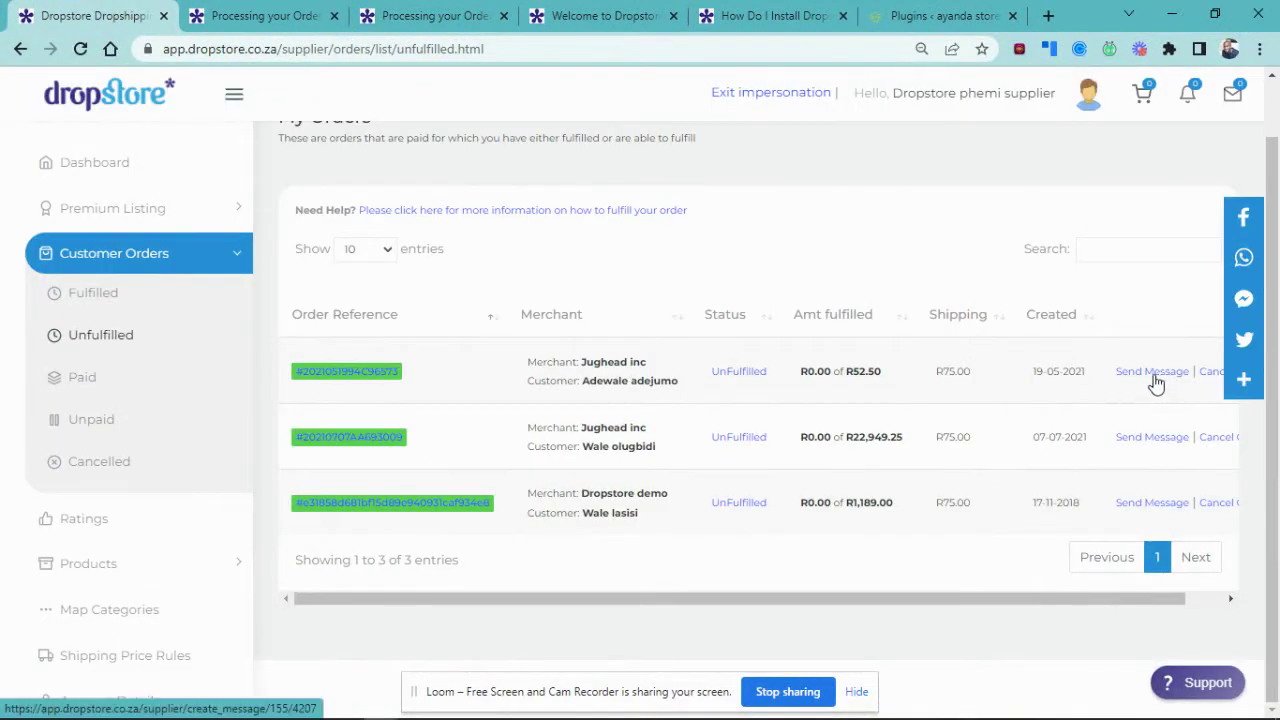
click(1237, 106)
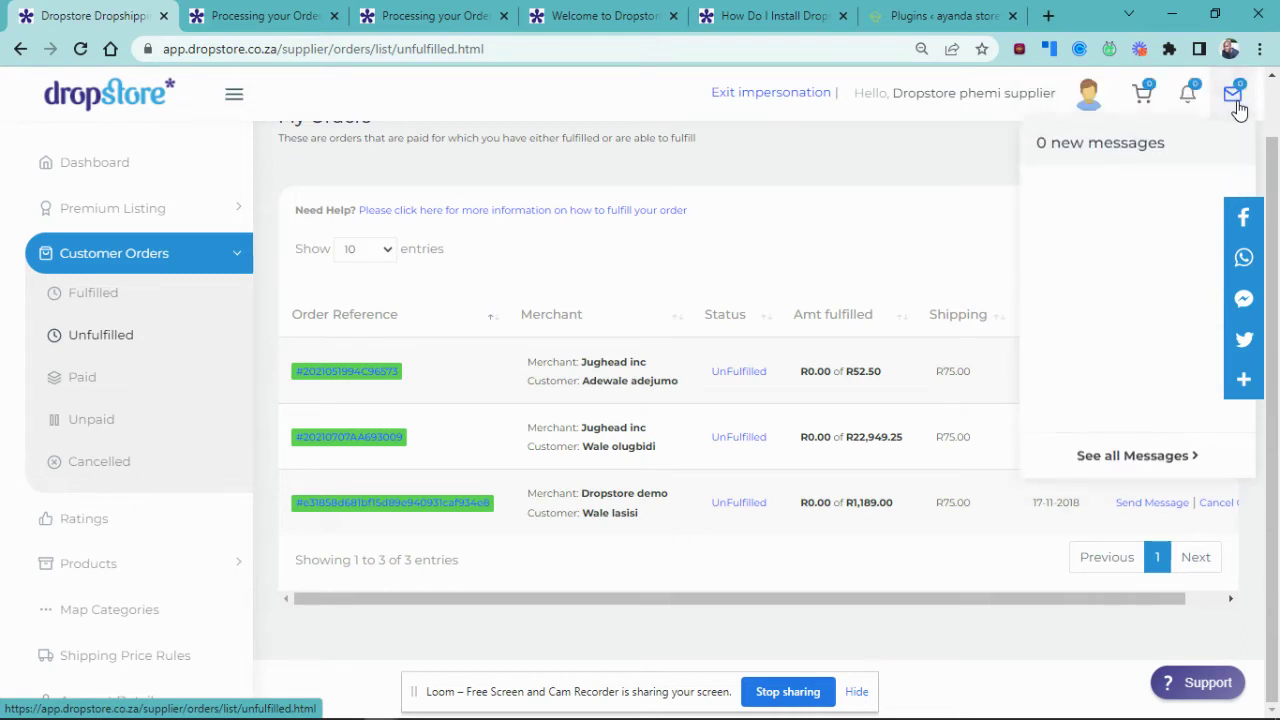
click(847, 173)
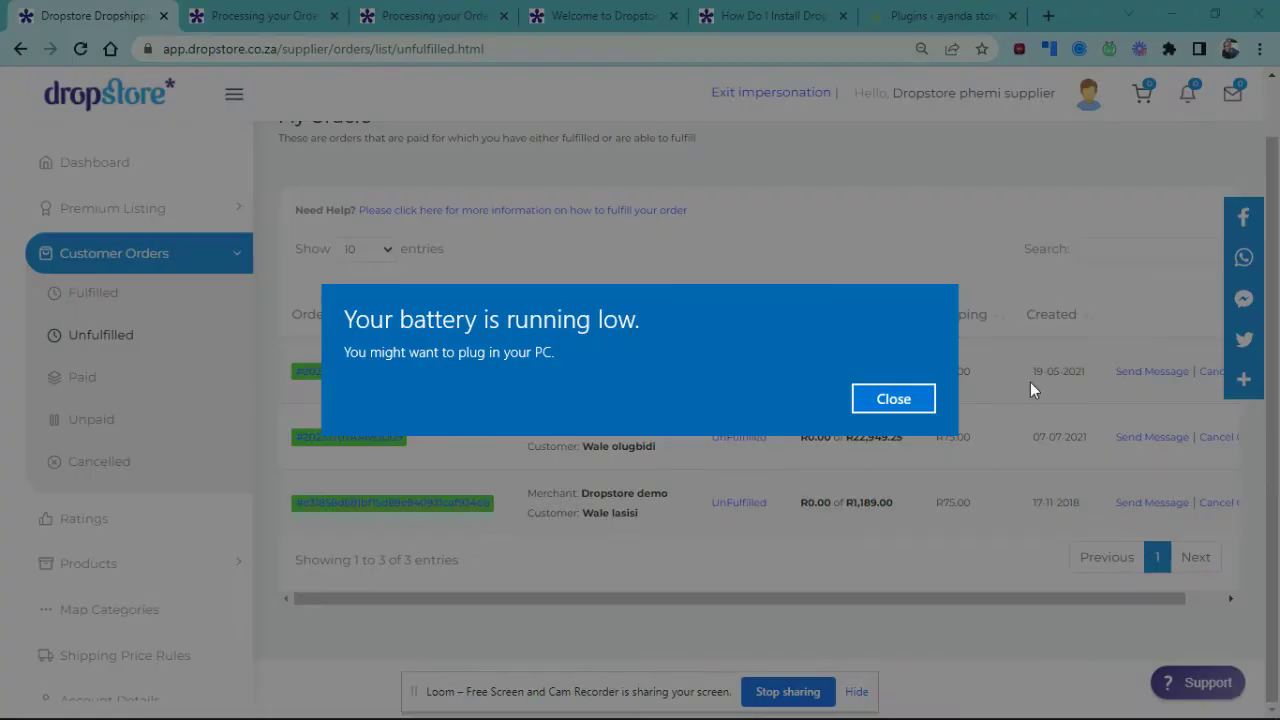
click(910, 407)
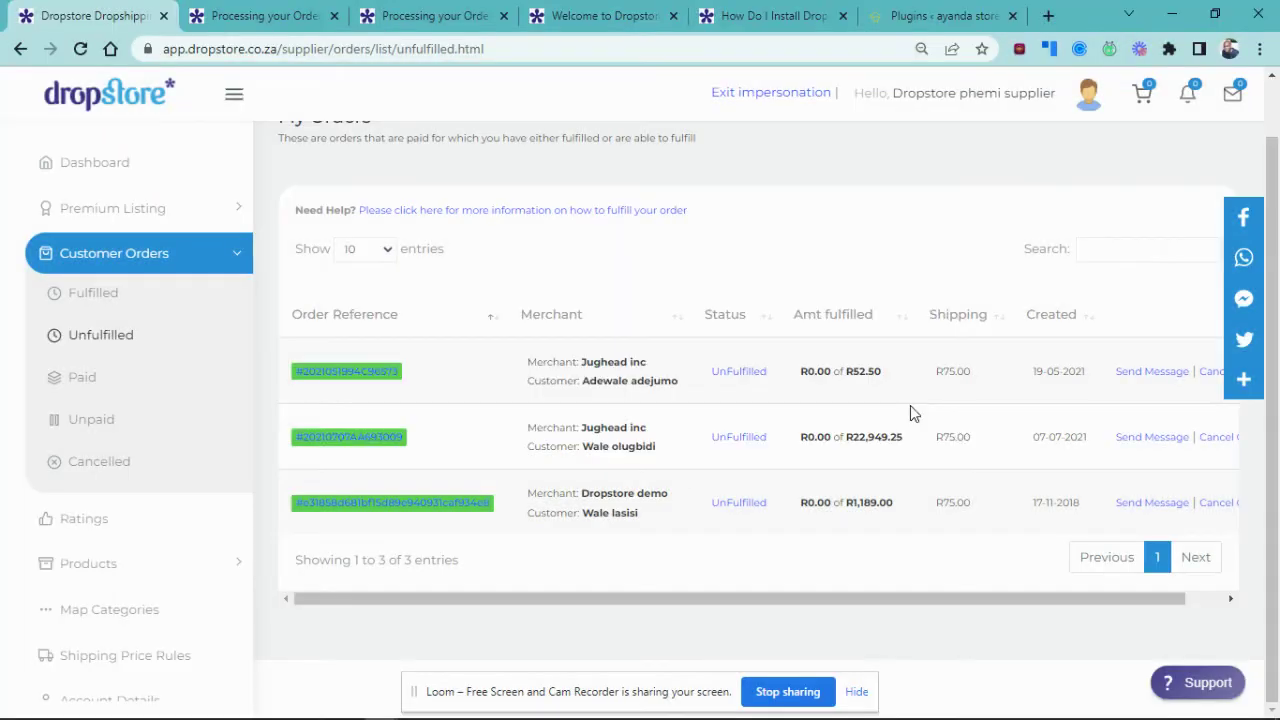
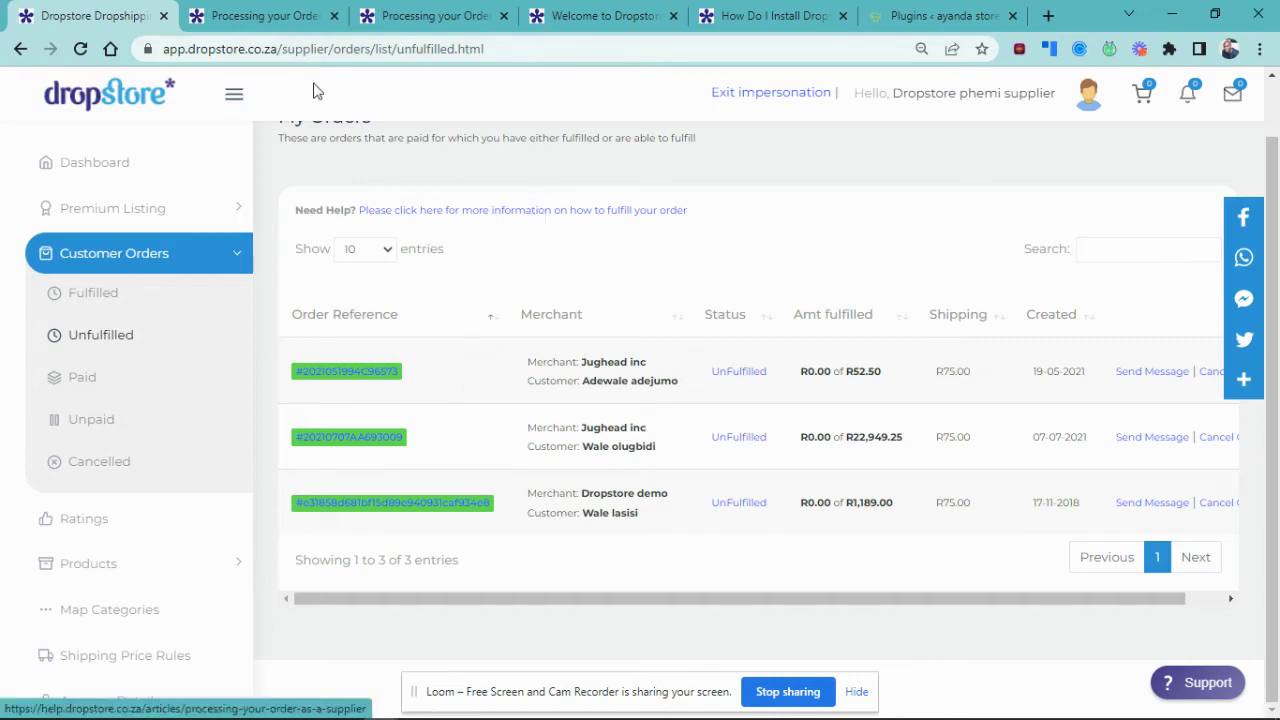
Open the cancellation page for the first unfulfilled order and view the available cancellation reasons without choosing one
click(242, 10)
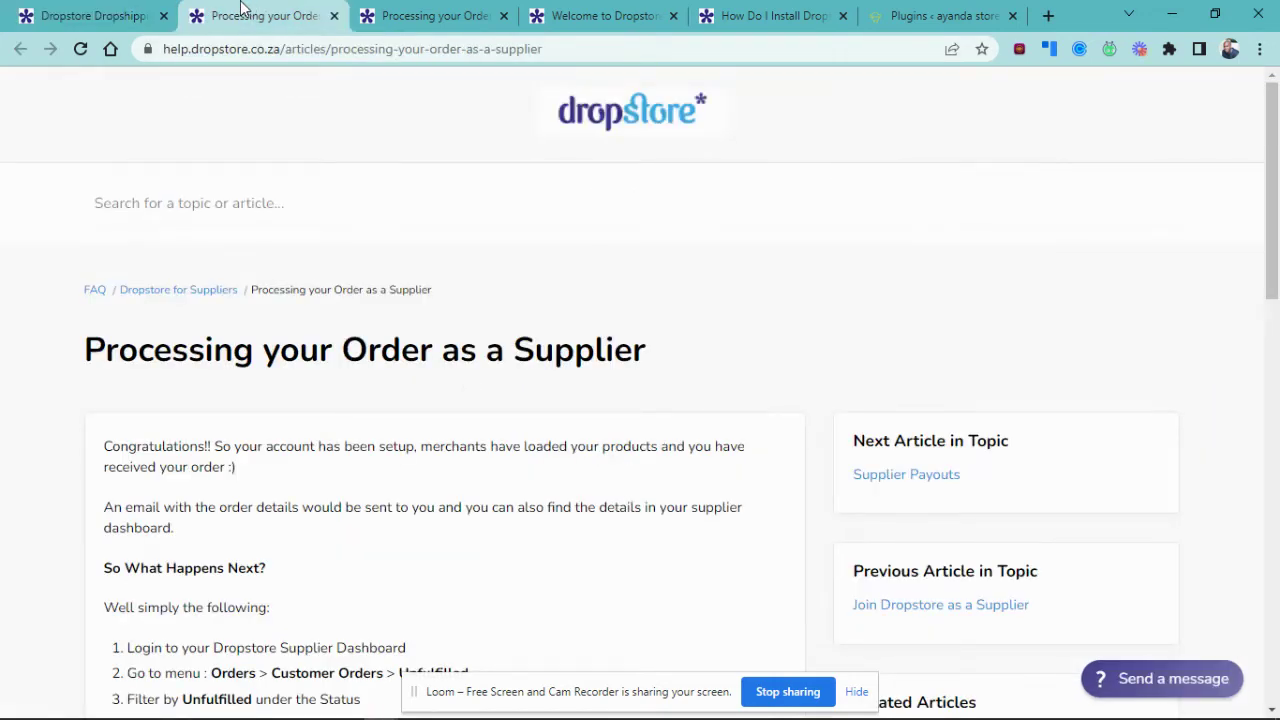
click(125, 12)
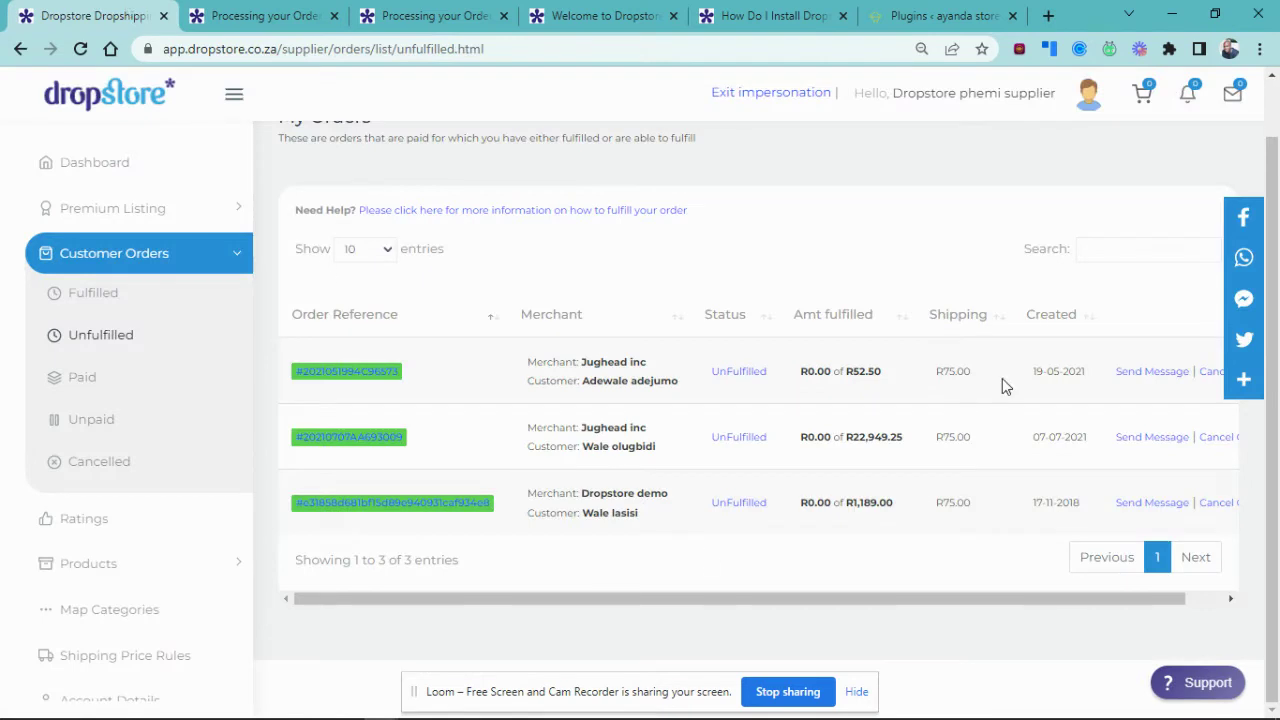
click(1209, 372)
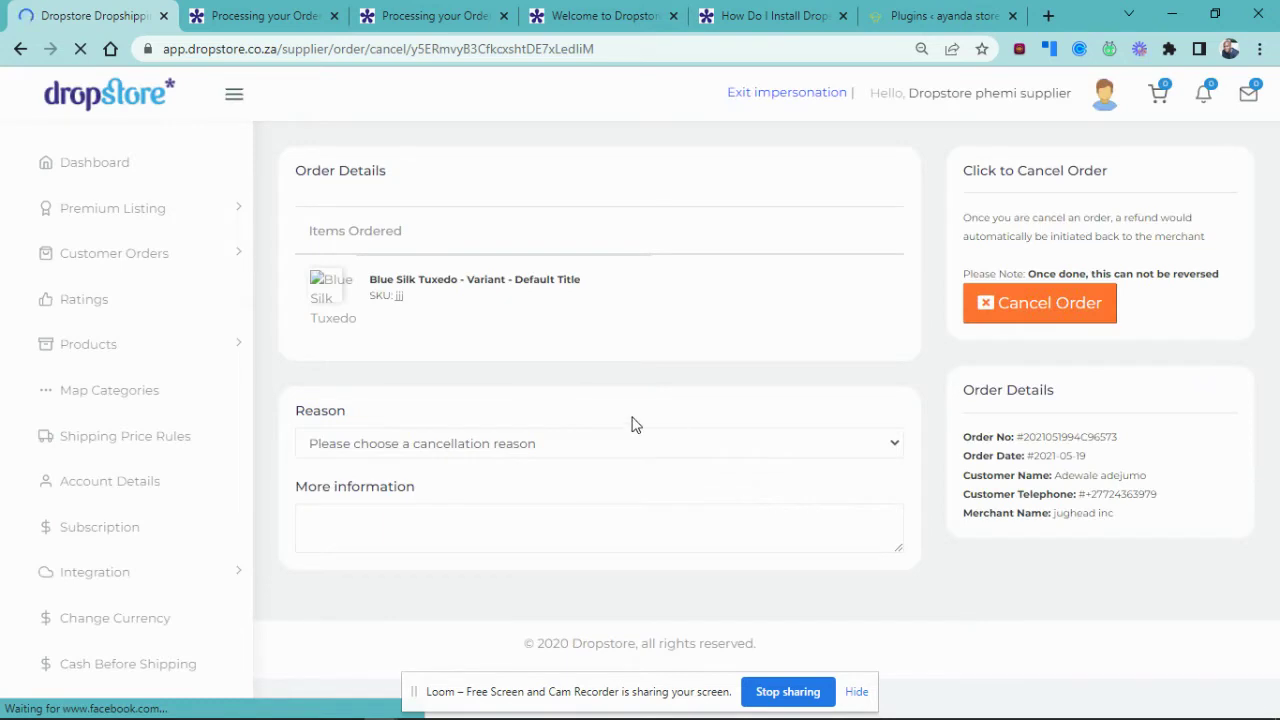
click(575, 447)
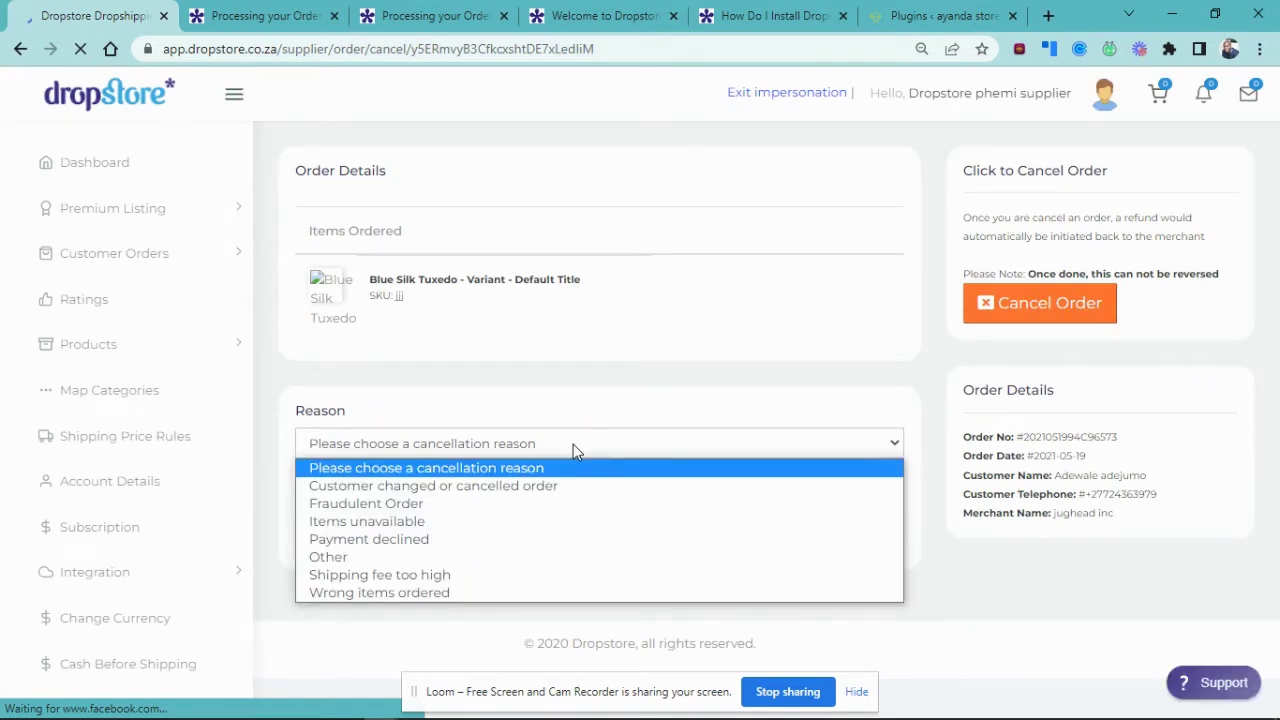
click(447, 376)
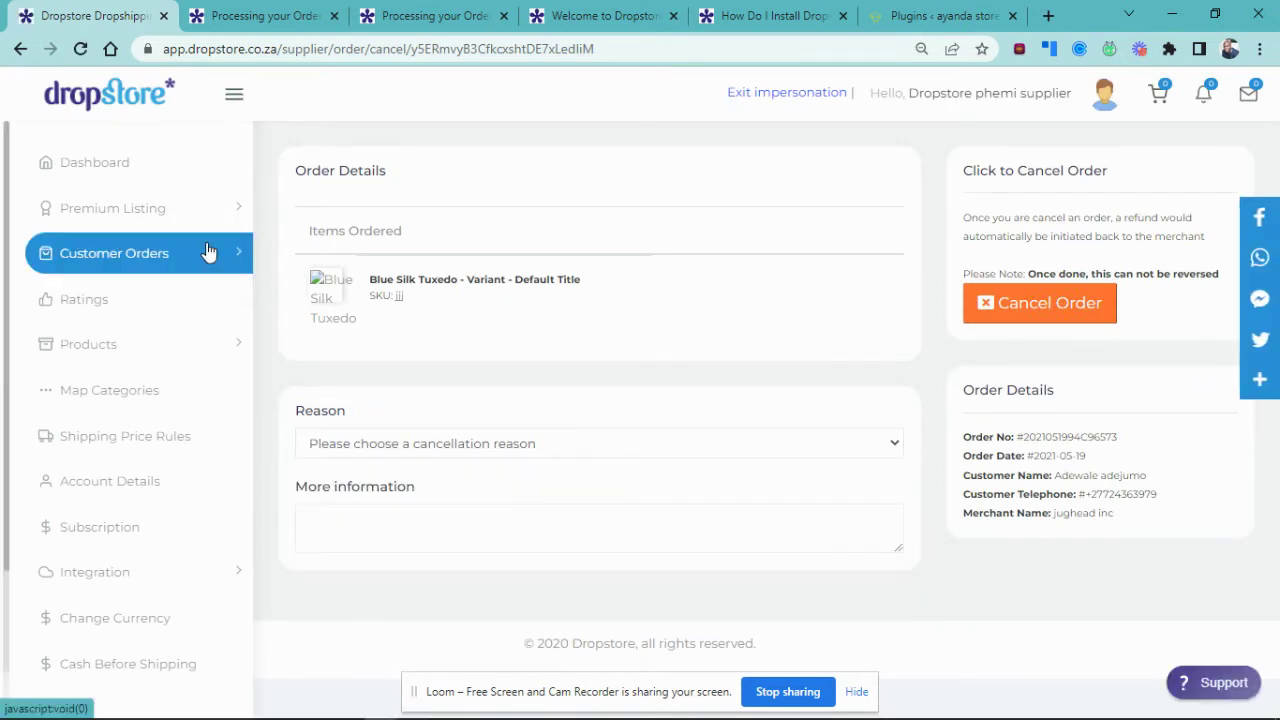
Return to the unfulfilled customer orders and check the new messages overview
click(125, 258)
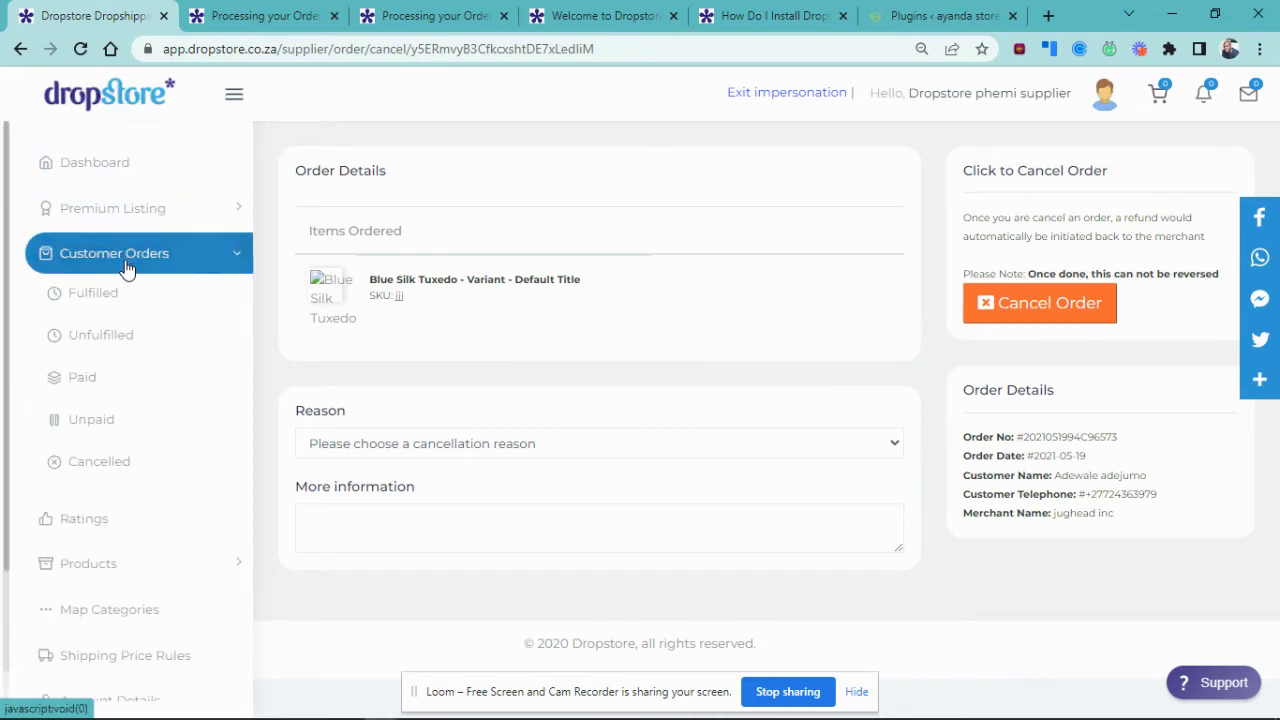
click(112, 340)
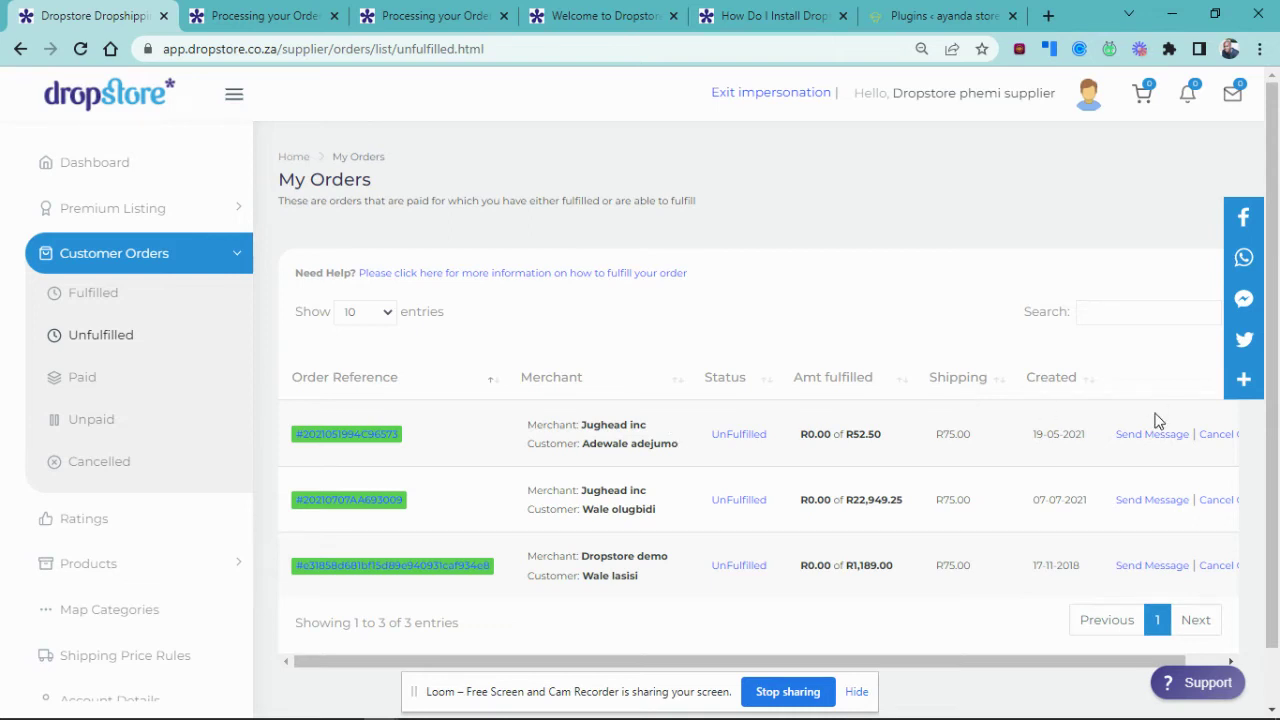
click(1238, 100)
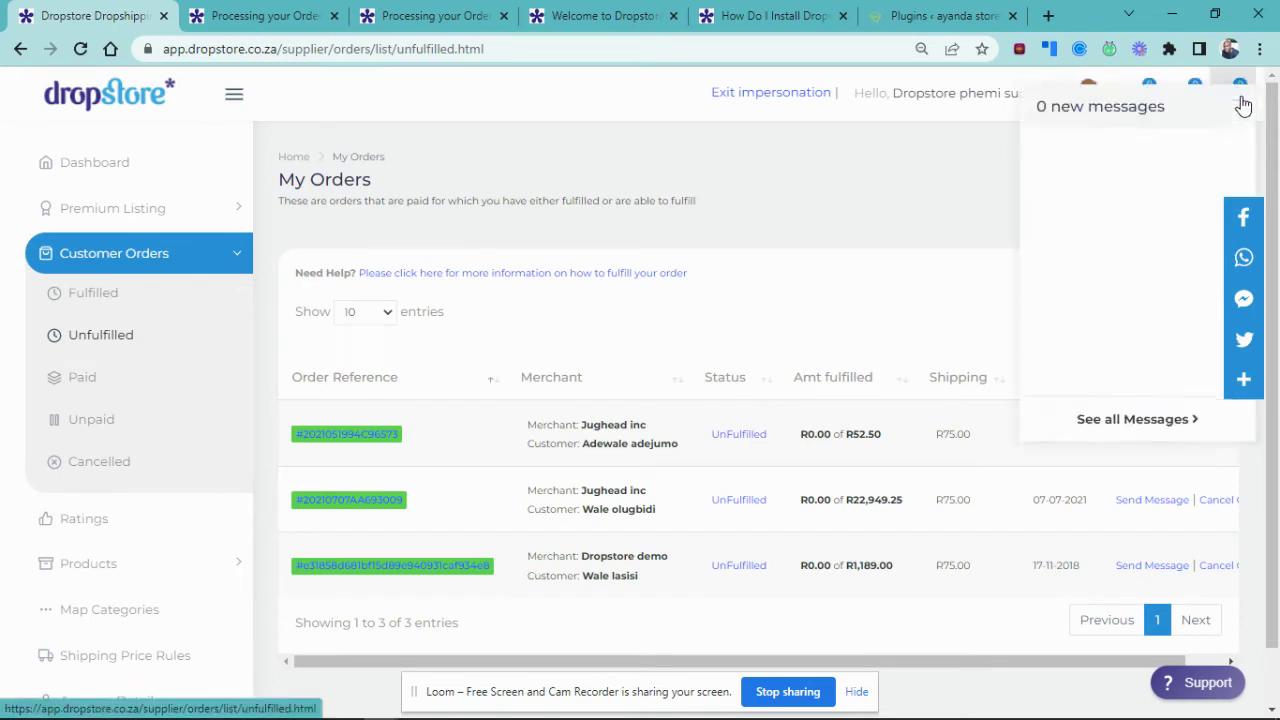
click(930, 184)
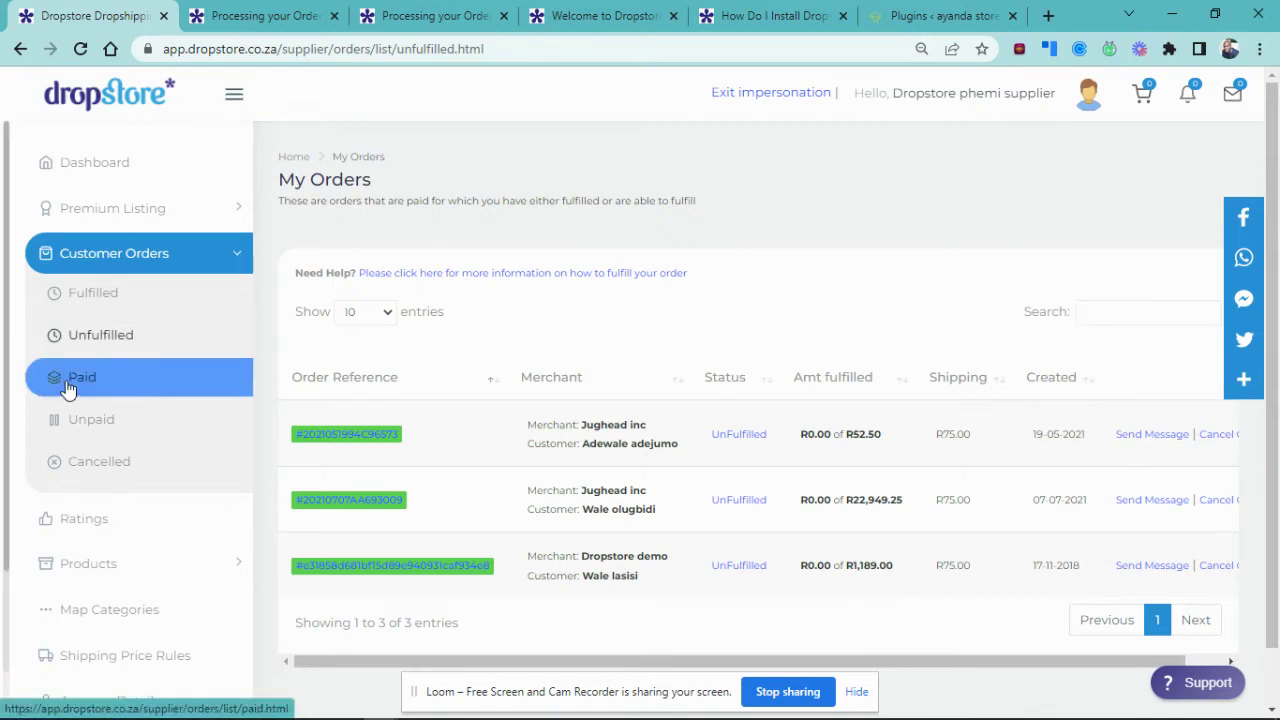
Open the paid customer orders and review their fulfilment status, amounts, shipping and order search
click(66, 380)
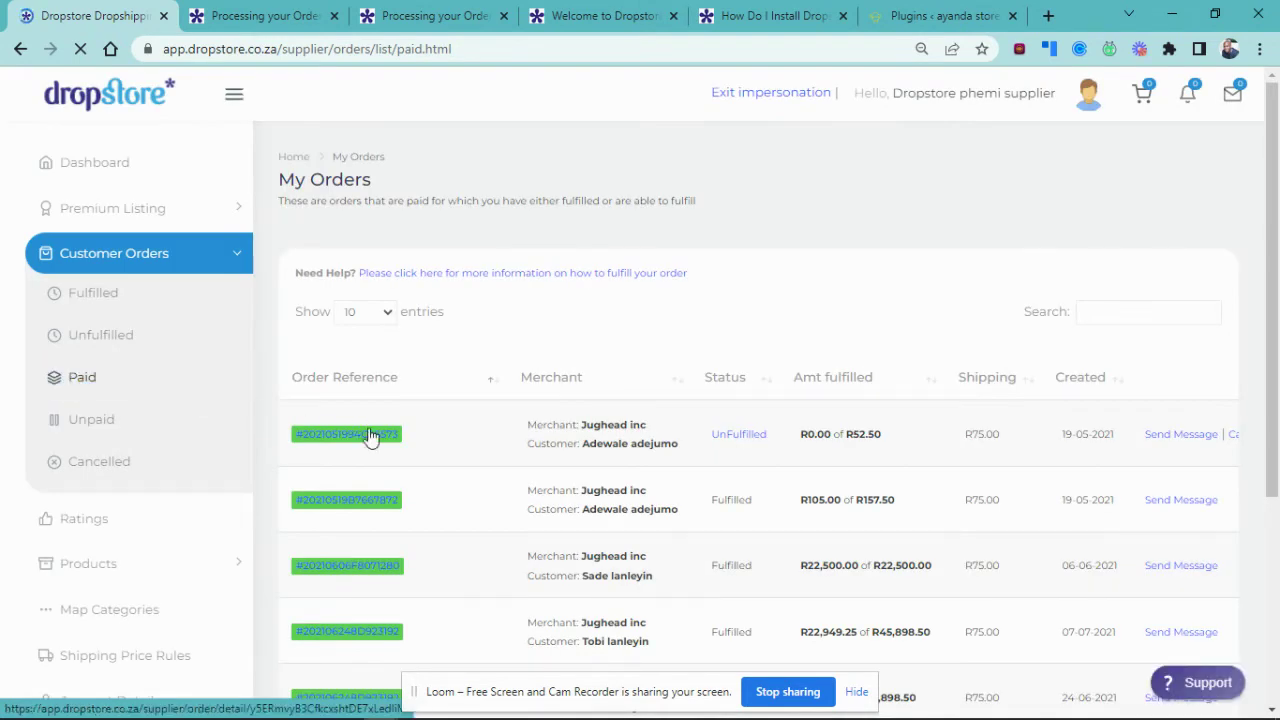
scroll(368, 436, down, 2)
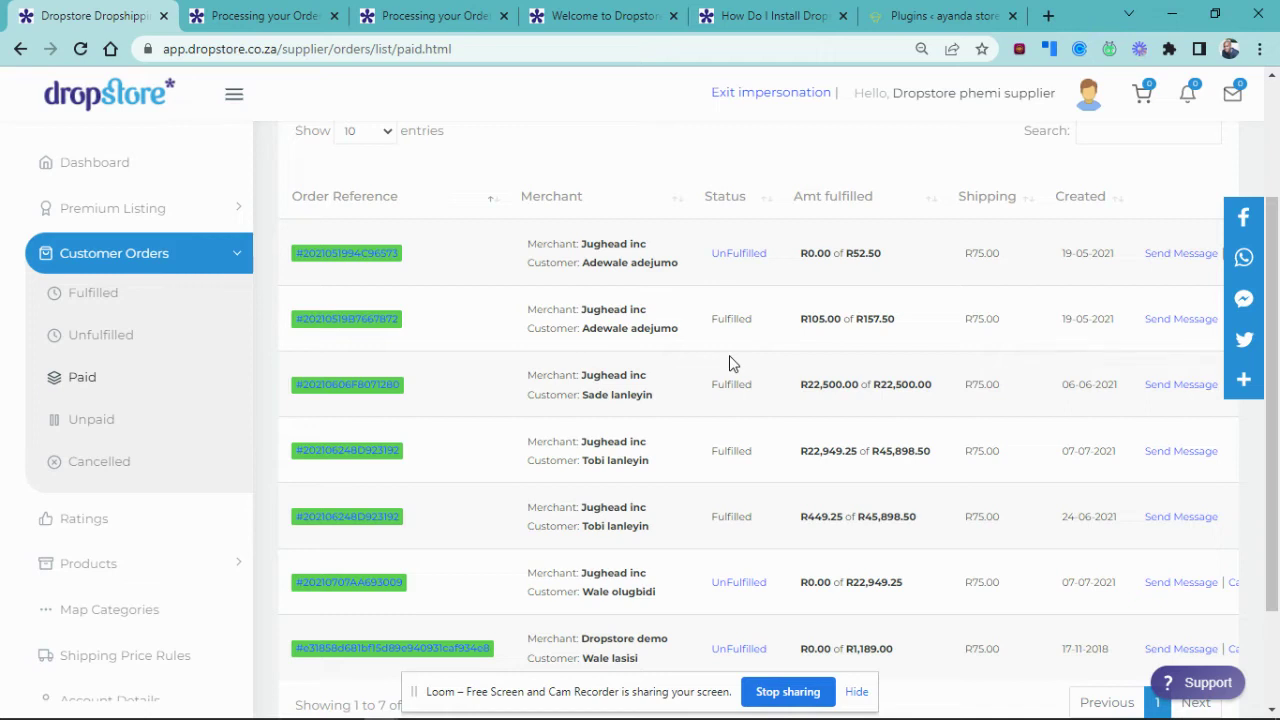
scroll(730, 364, up, 1)
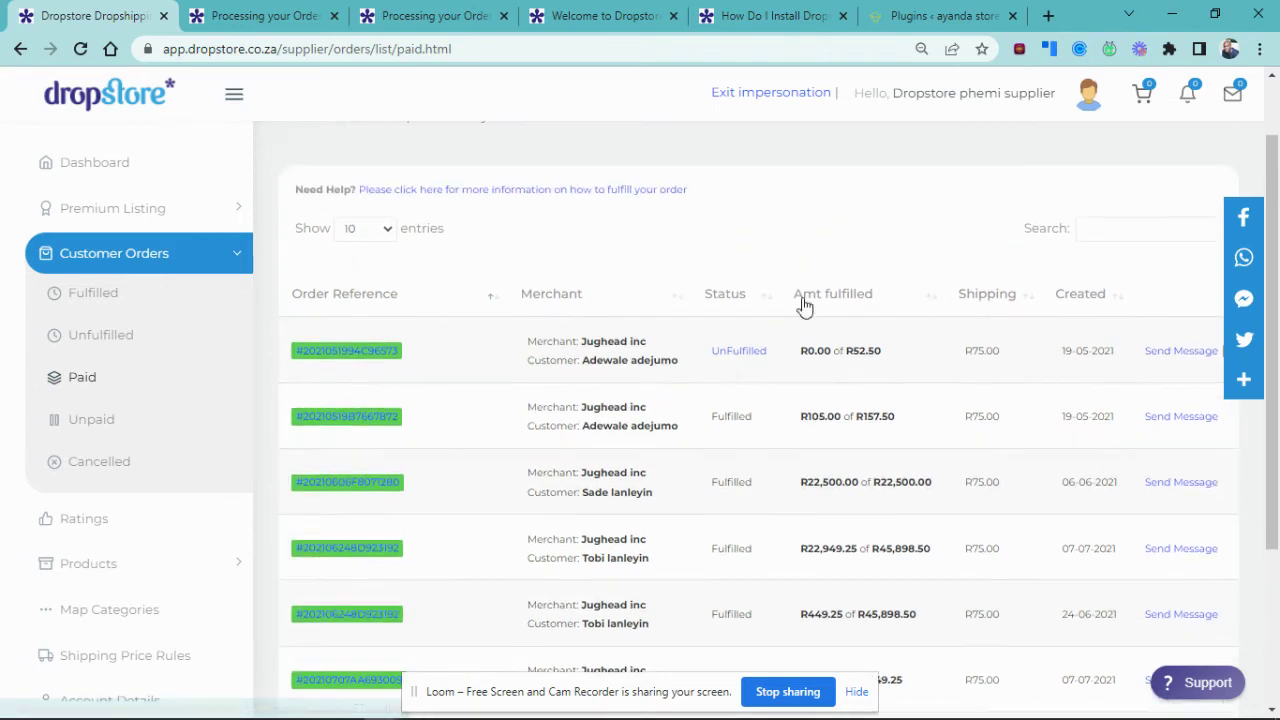
click(1133, 228)
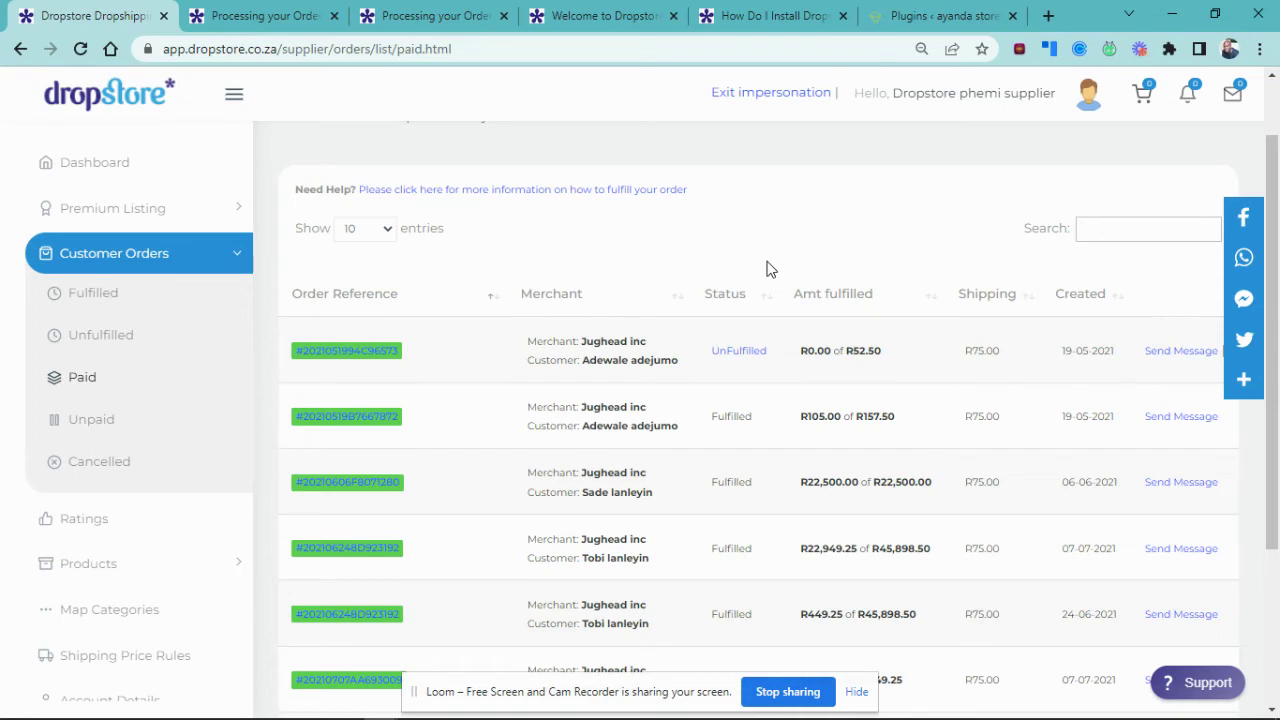
View the unpaid customer orders, followed by the cancelled customer orders
click(135, 428)
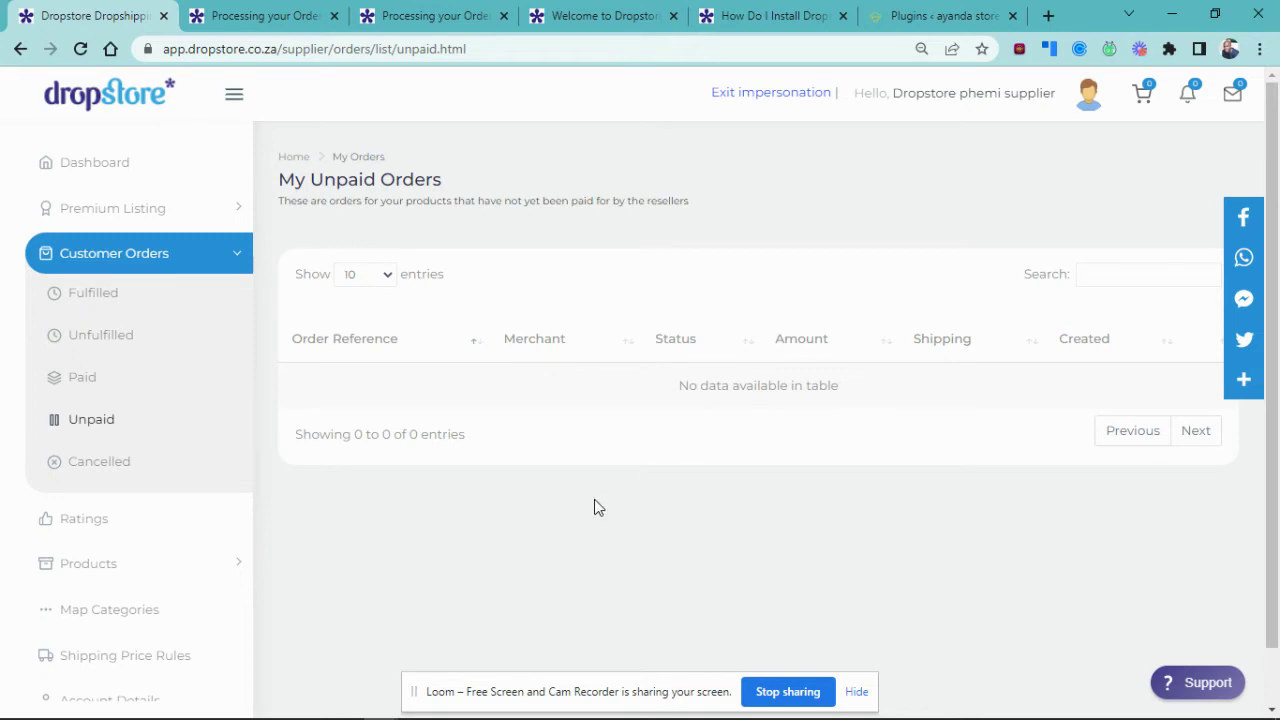
click(86, 463)
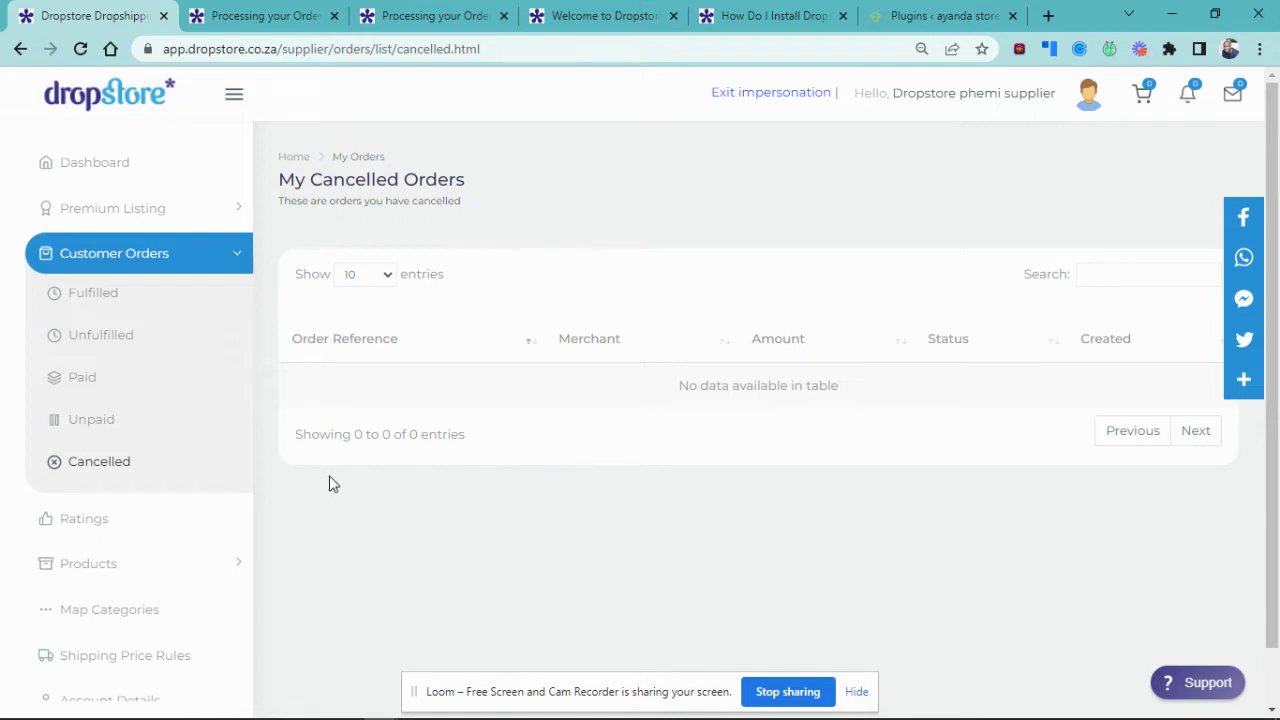
Open the supplier's Ratings page and examine its order ID, rate and comment table
scroll(204, 495, down, 2)
scroll(204, 495, down, 1)
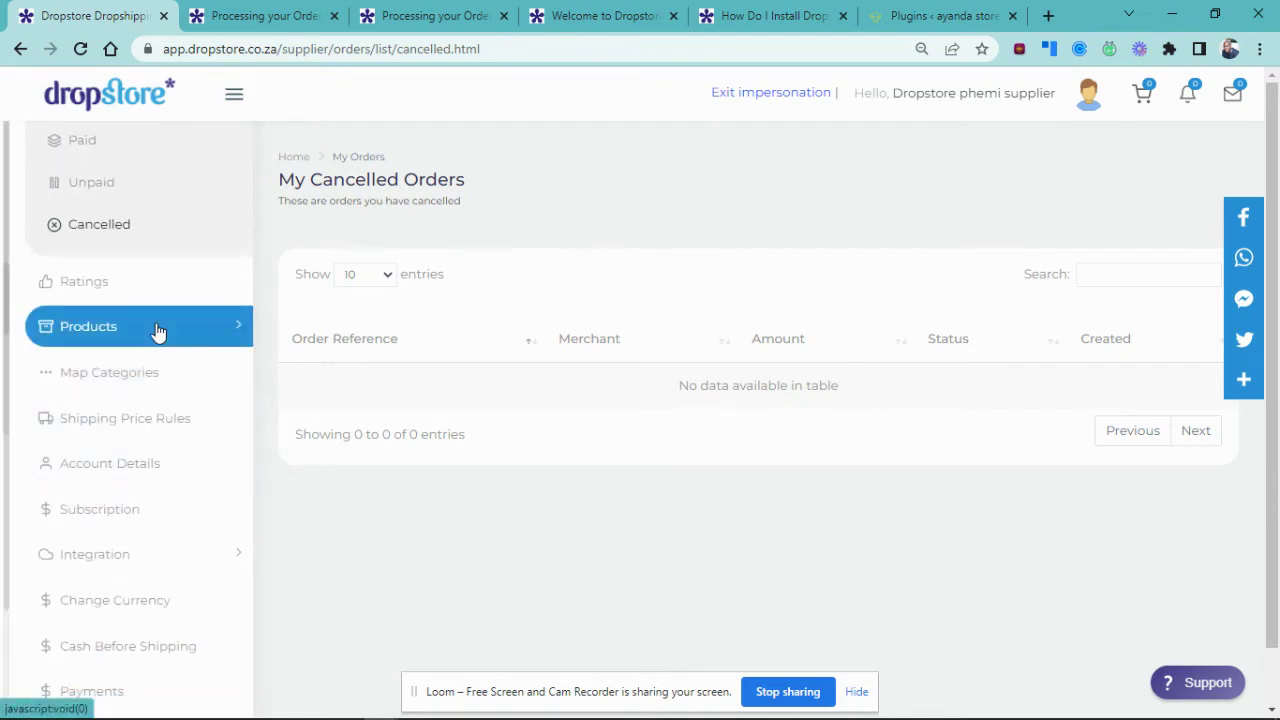
scroll(134, 294, down, 2)
click(134, 298)
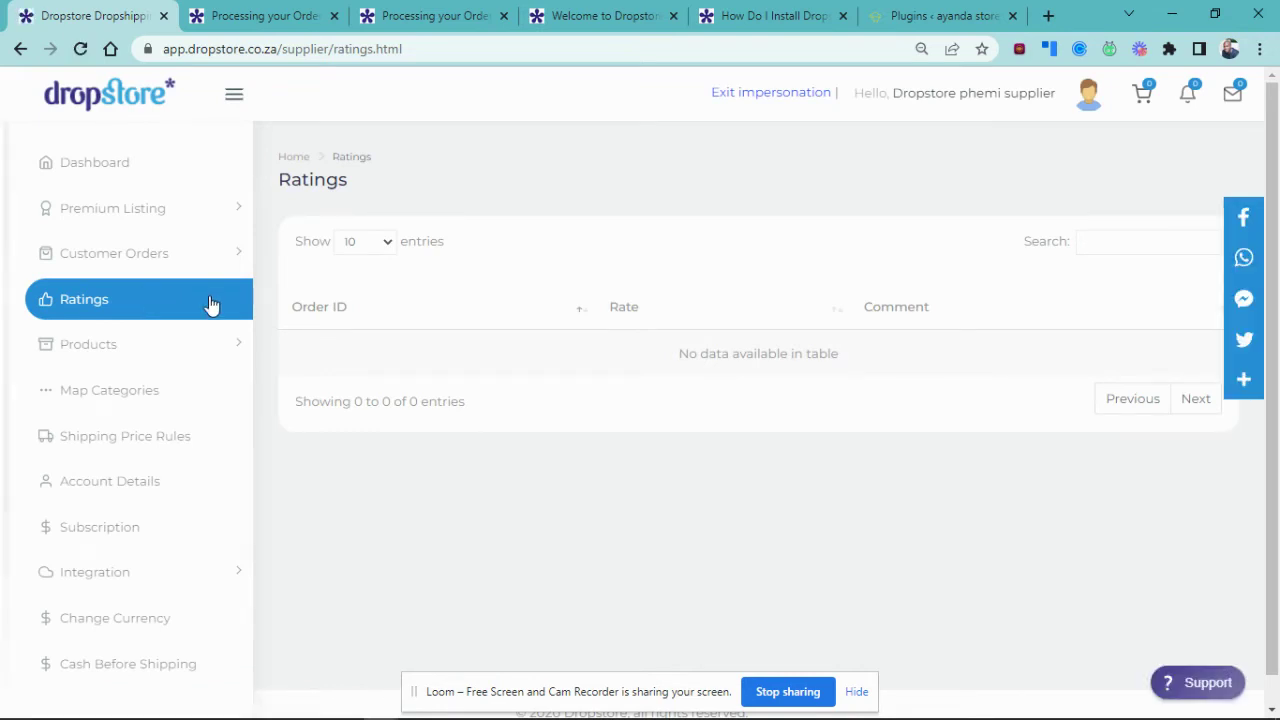
scroll(474, 375, down, 1)
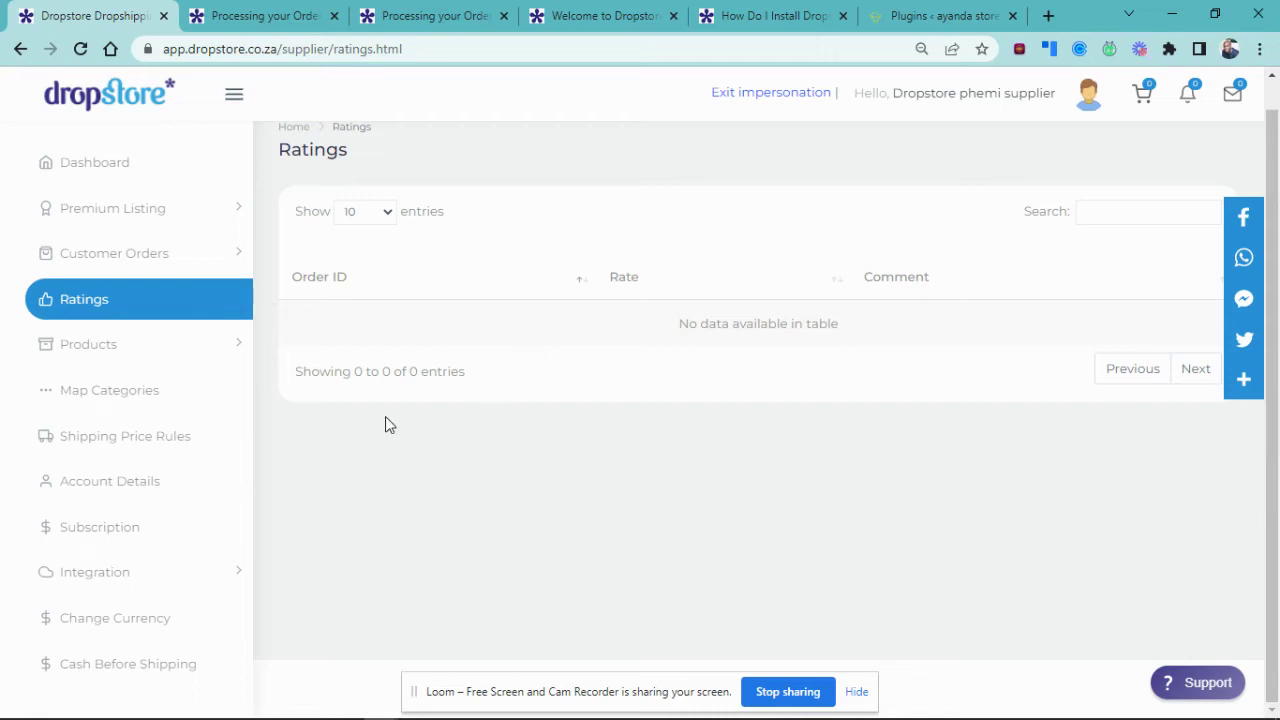
Open the list of all products and review the bulk actions available for selected products
click(168, 356)
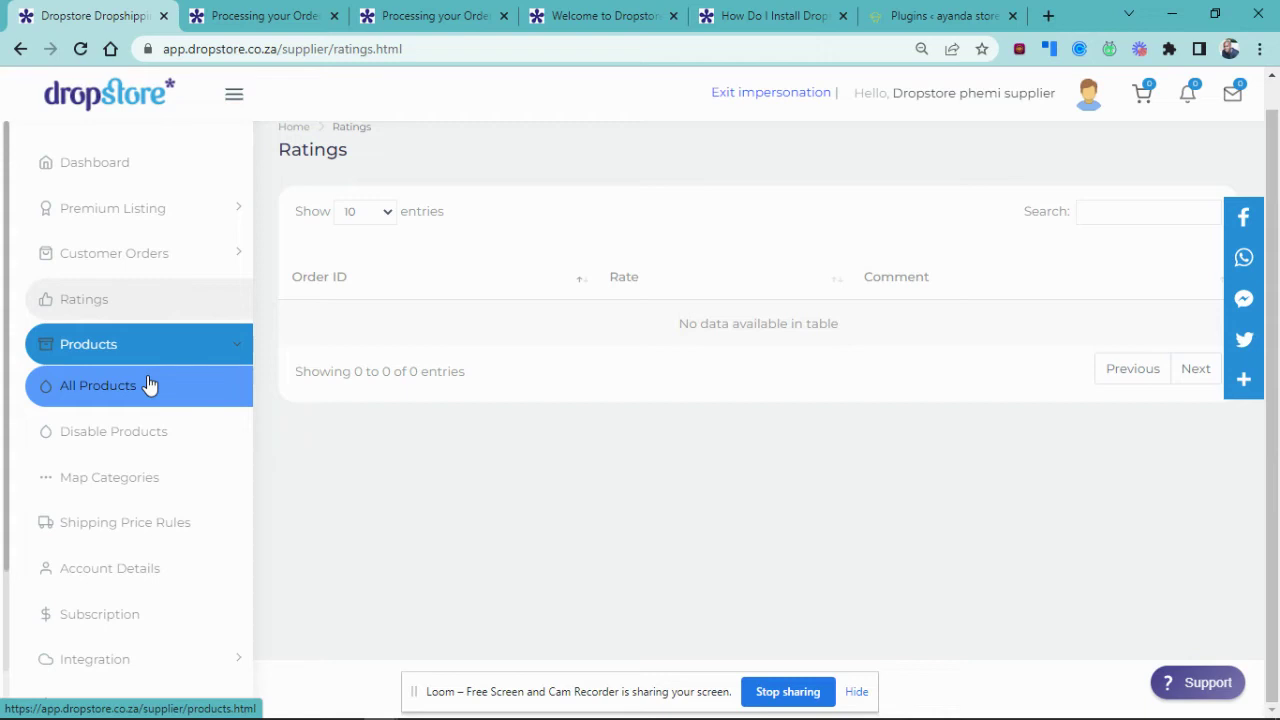
click(133, 385)
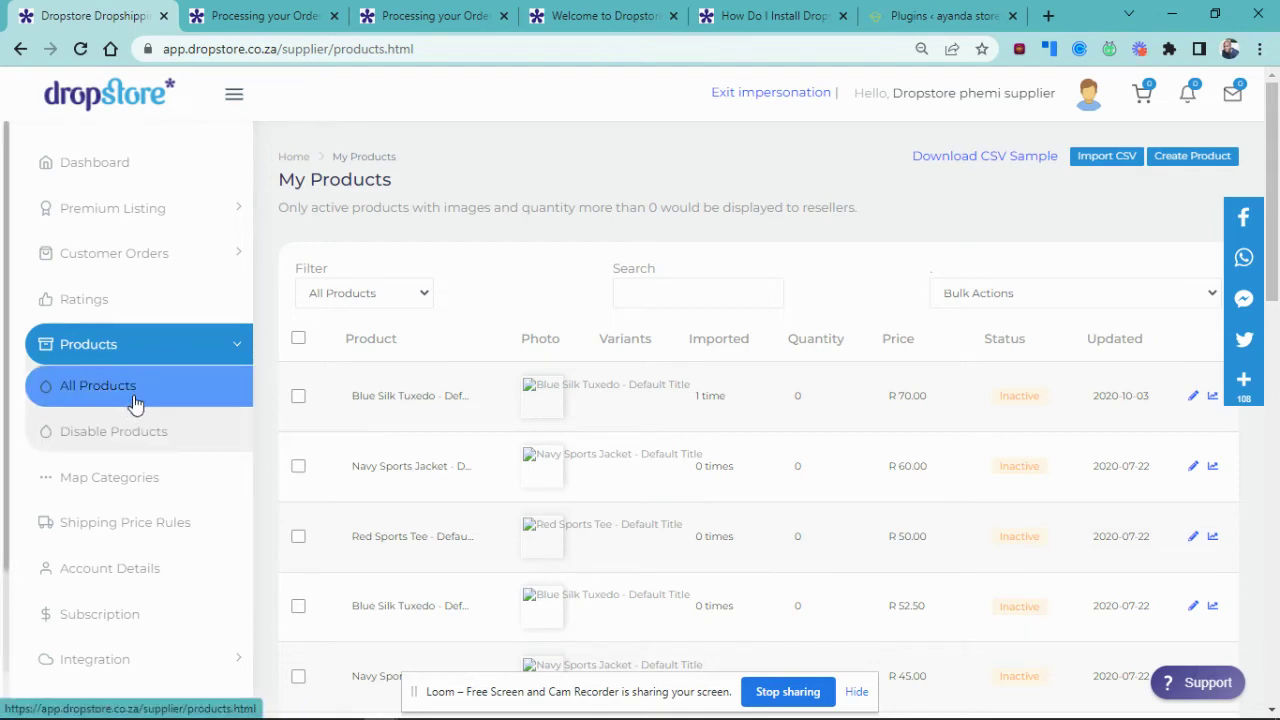
click(135, 402)
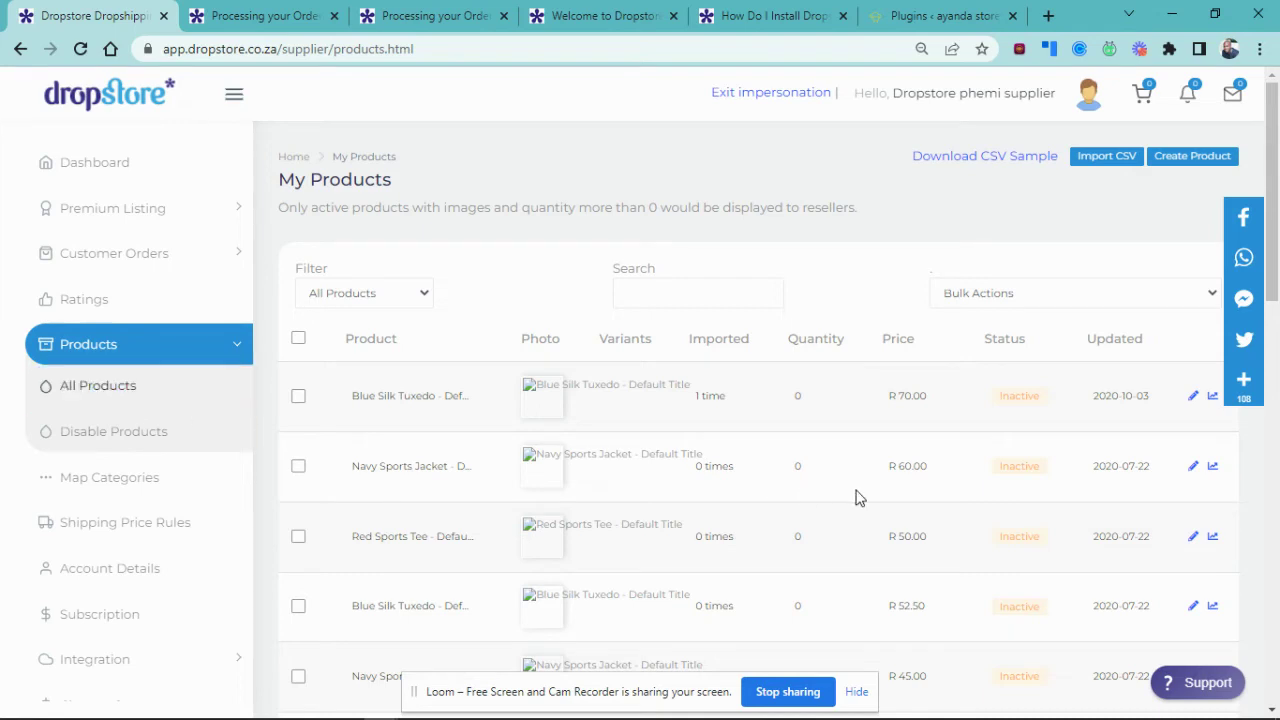
click(1010, 311)
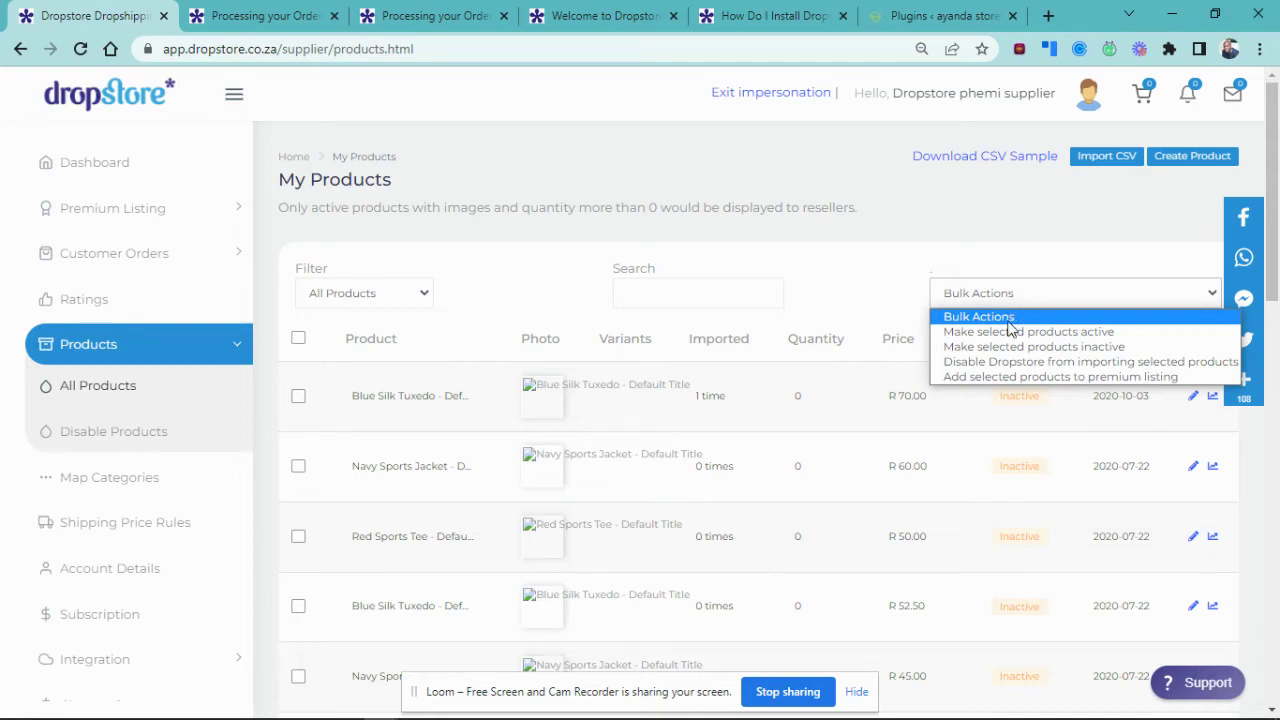
click(927, 264)
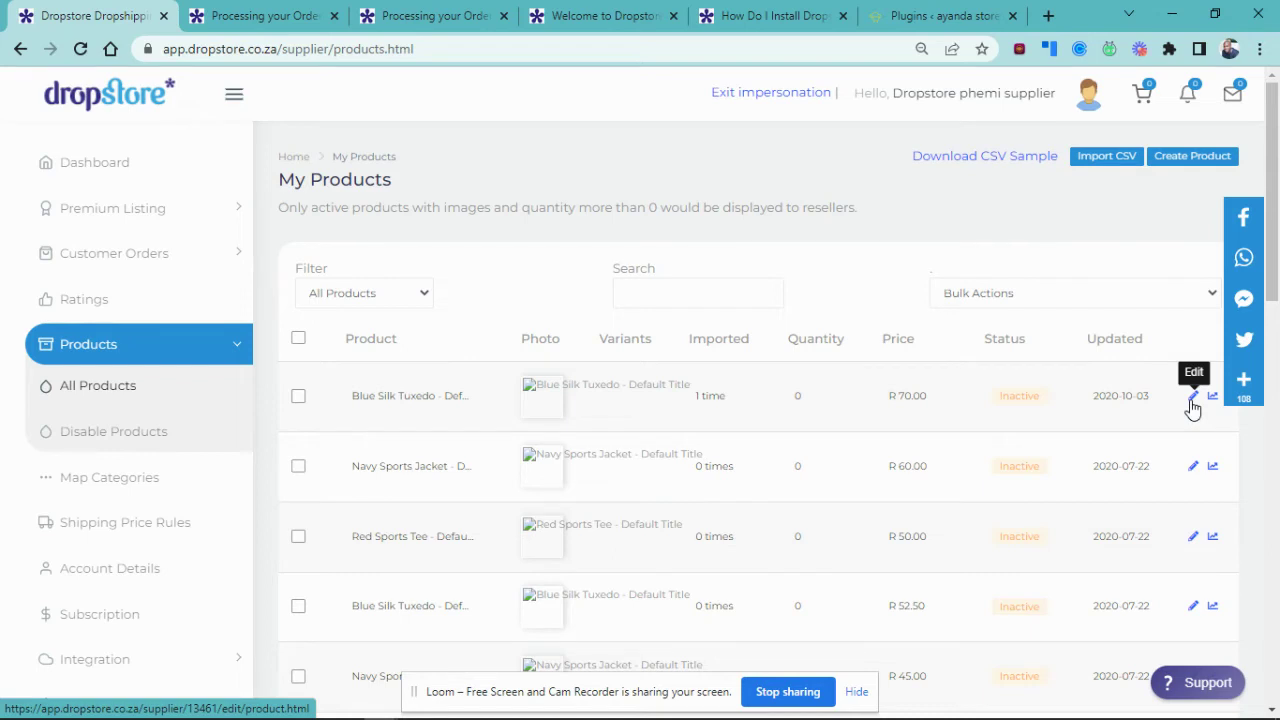
click(1090, 302)
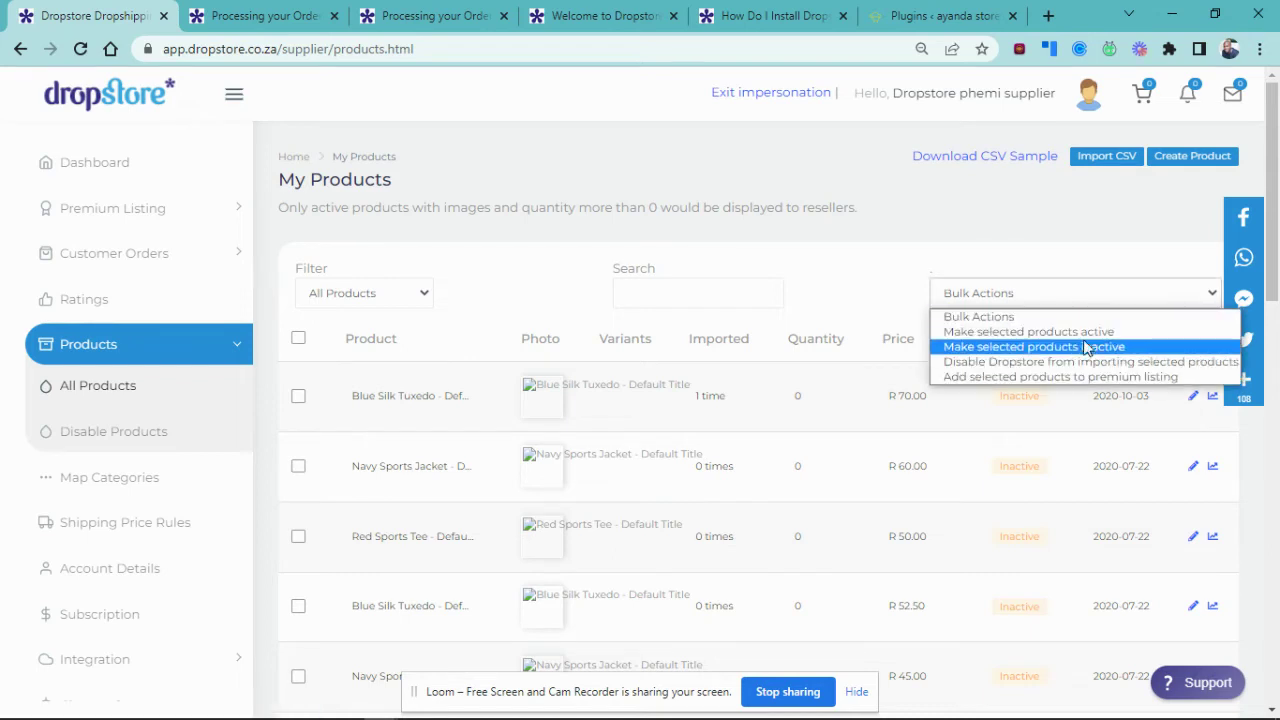
click(1071, 262)
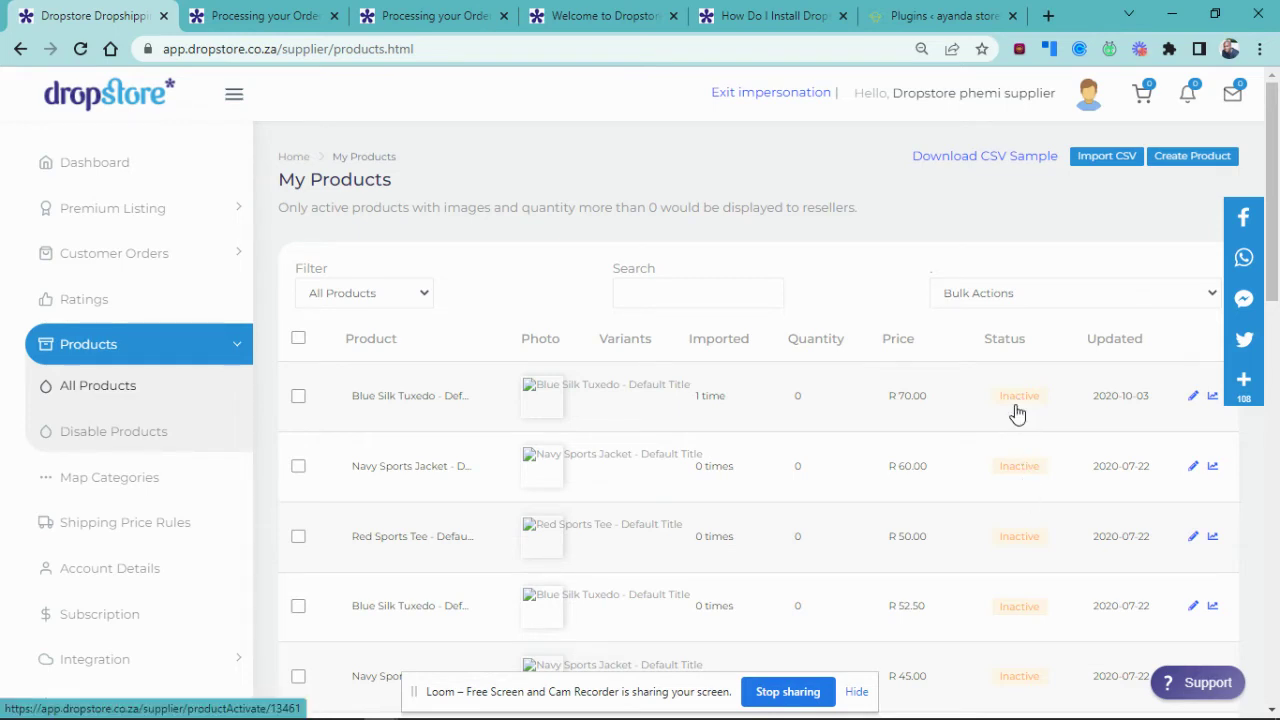
View the edit form of the first Blue Silk Tuxedo product, then return to the product list with the driver update notice dismissed
click(1194, 398)
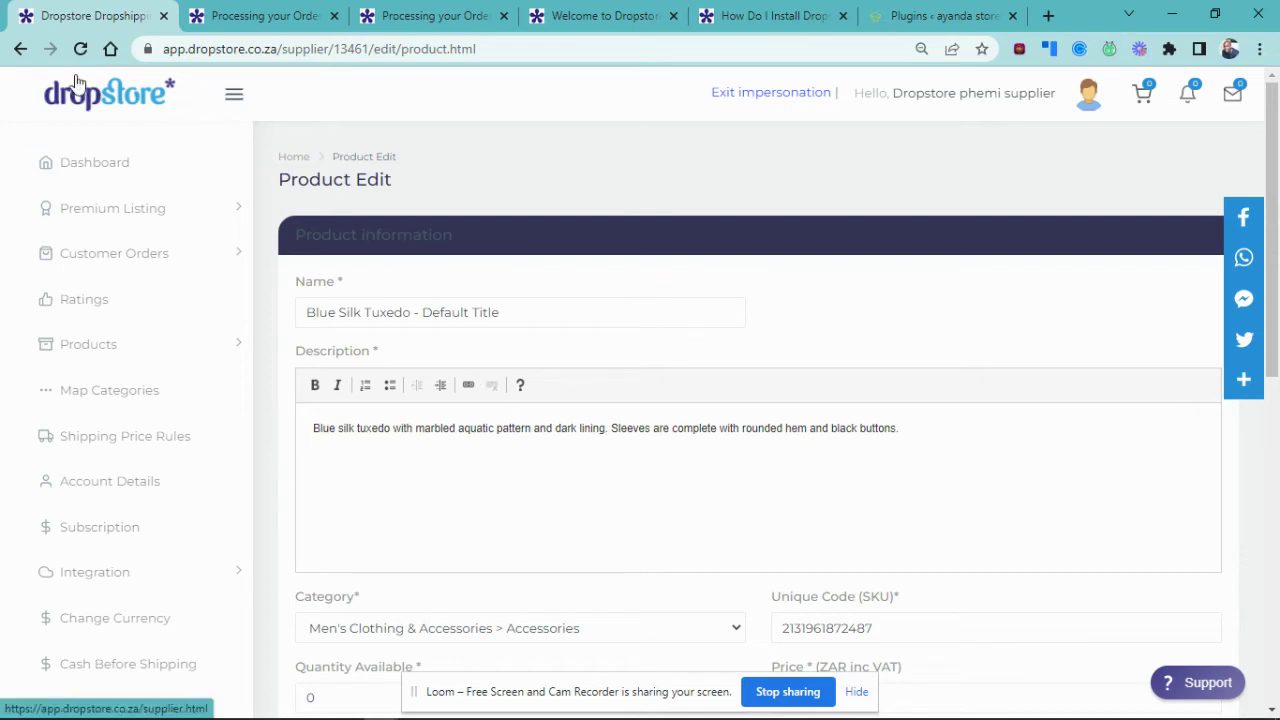
click(20, 49)
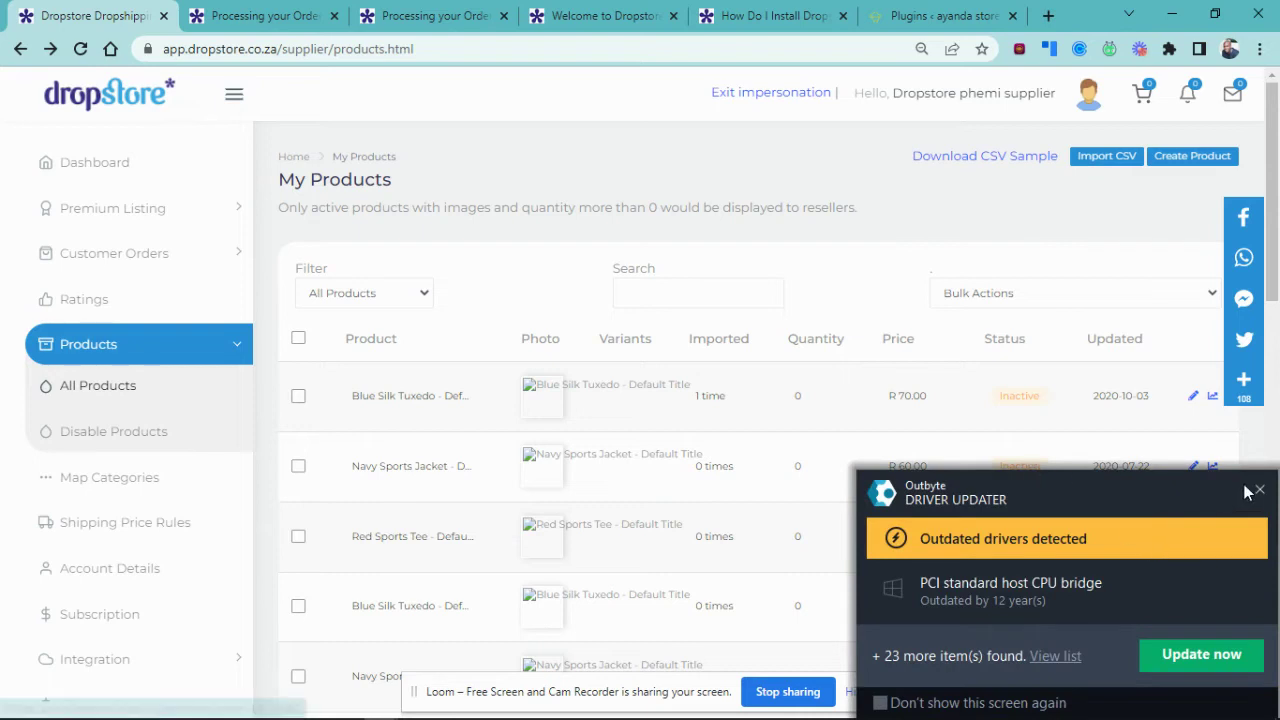
click(1259, 490)
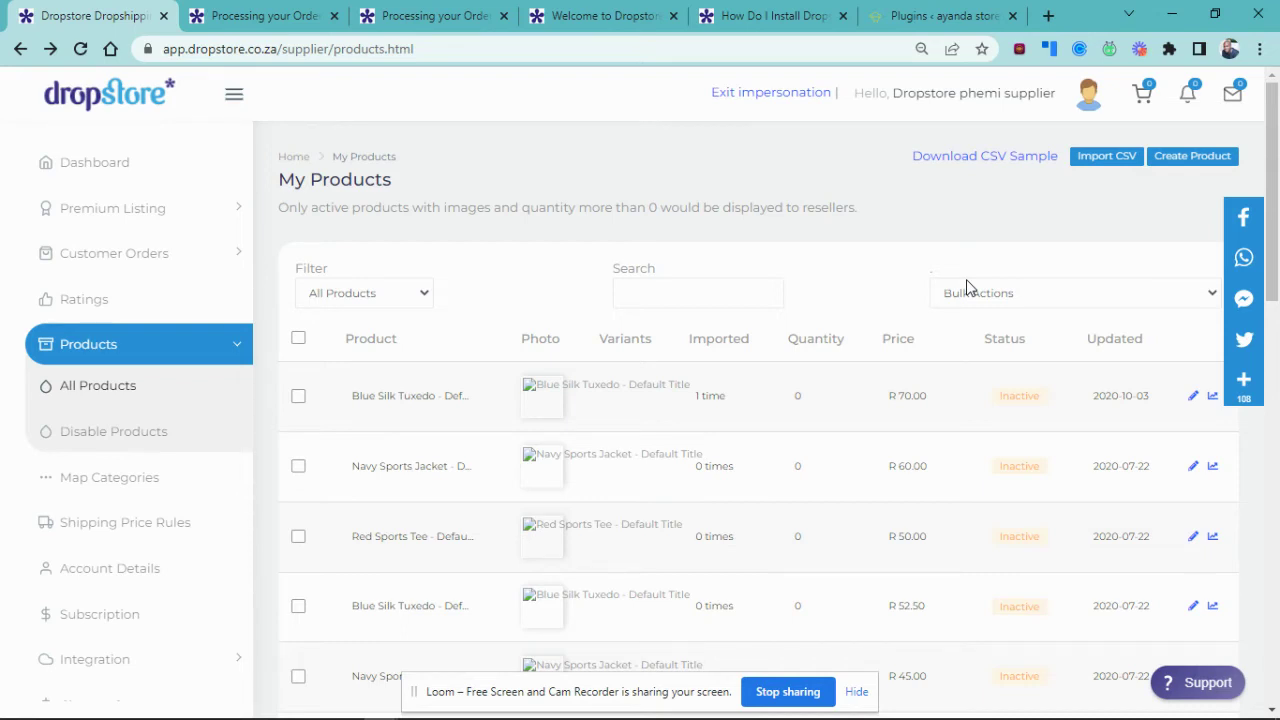
Select the first two products, Blue Silk Tuxedo and Navy Sports Jacket, and disable Dropstore from importing them
click(1115, 293)
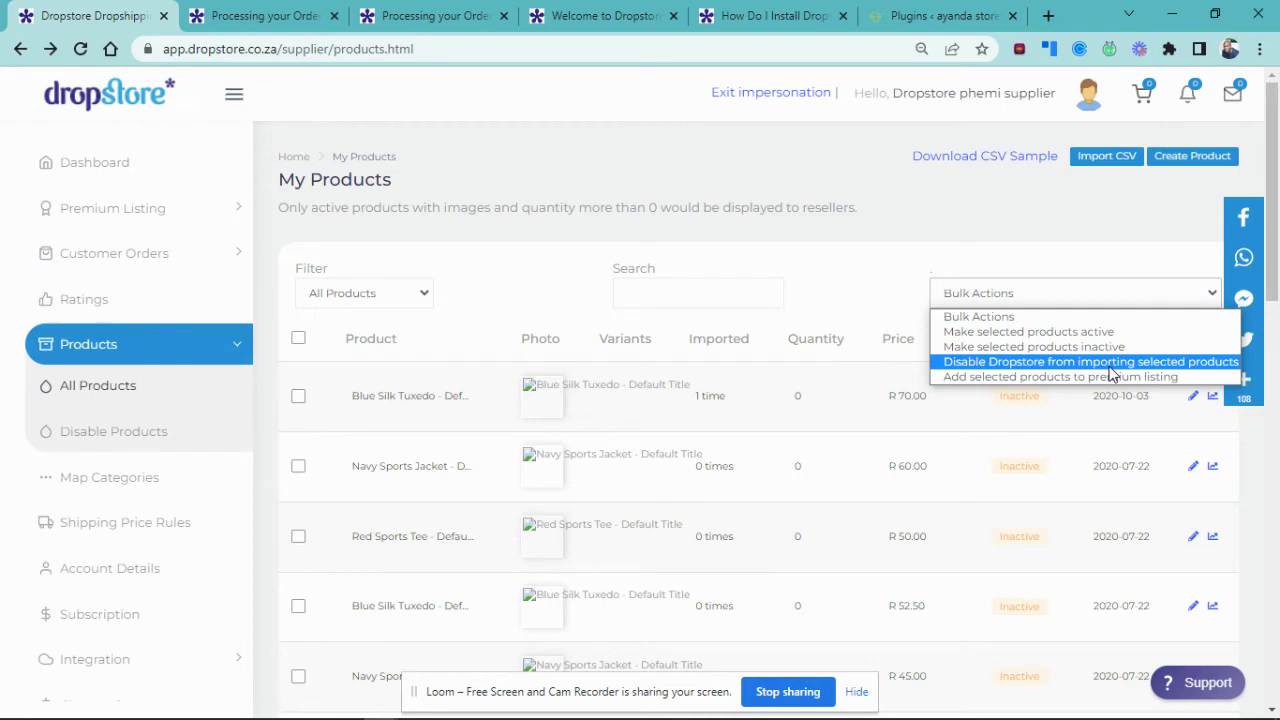
click(298, 397)
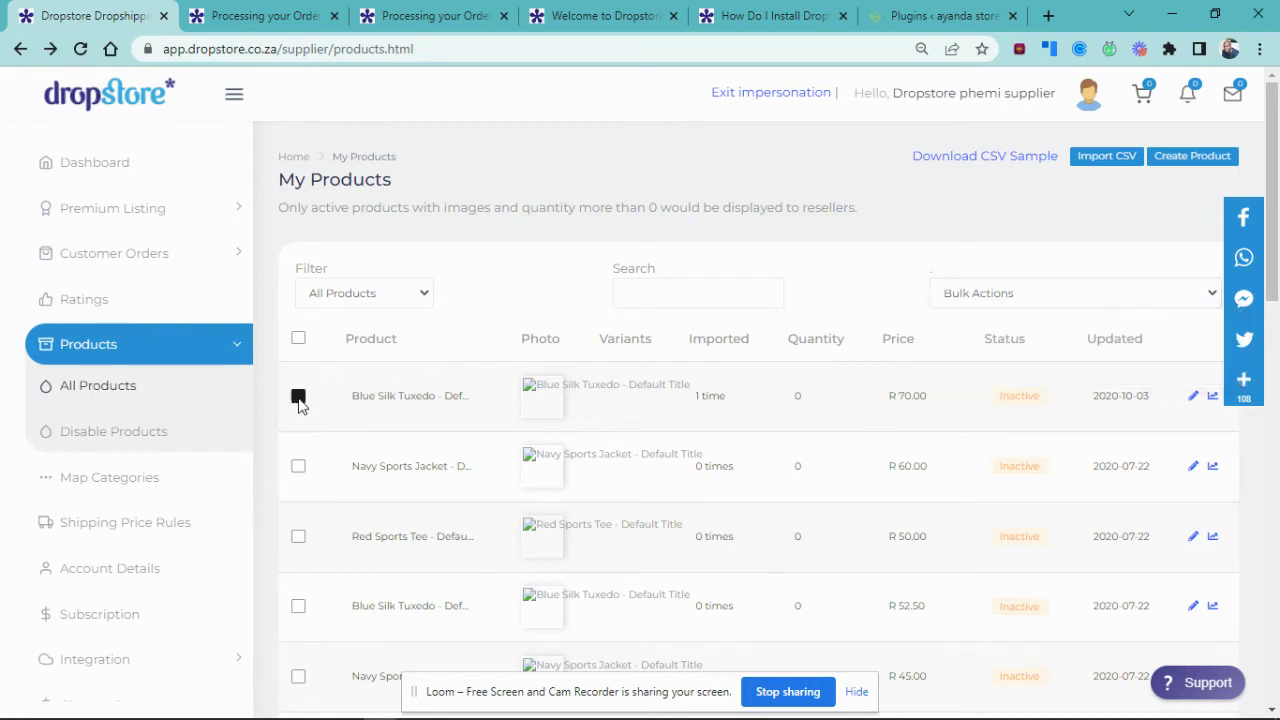
click(299, 468)
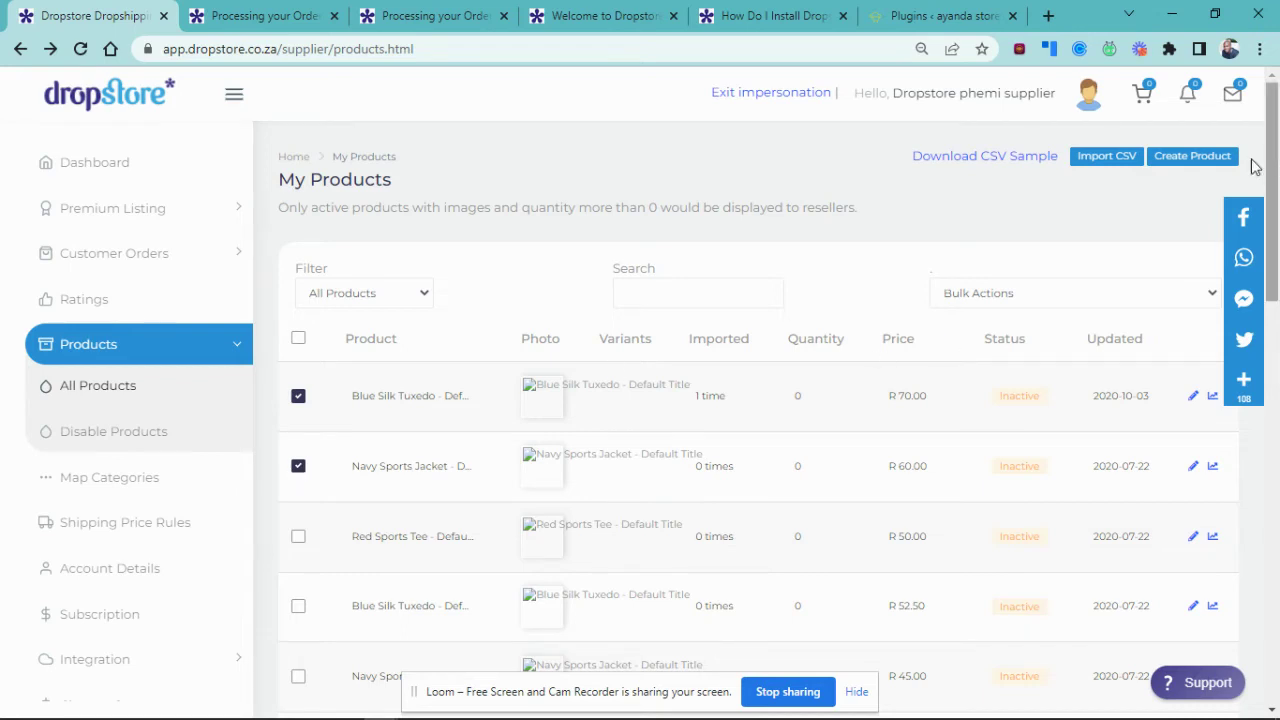
click(1175, 292)
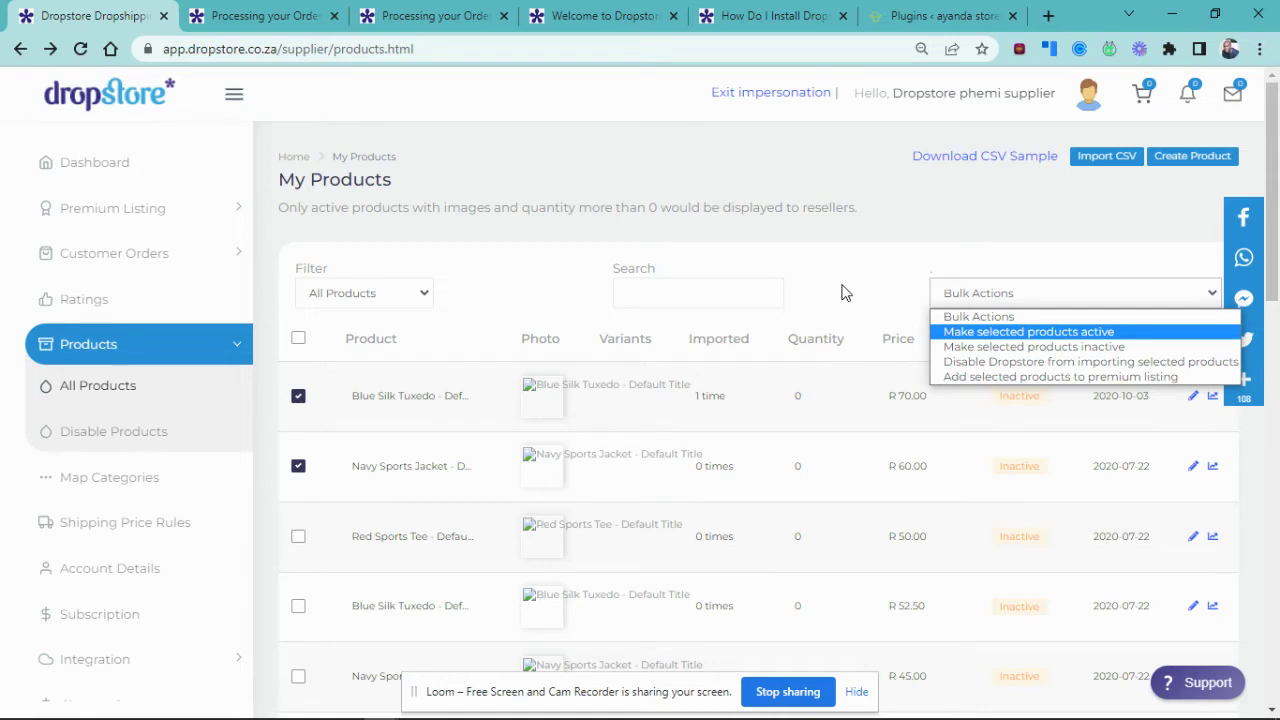
click(907, 252)
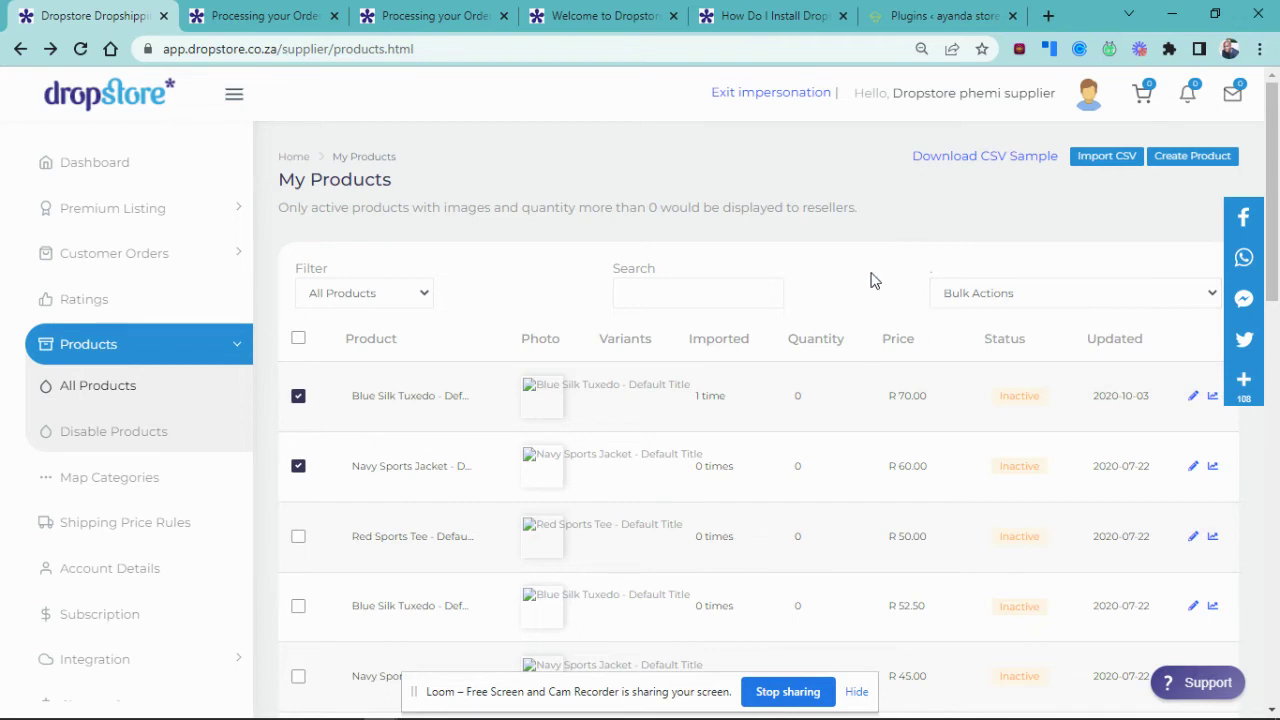
click(166, 480)
click(1108, 301)
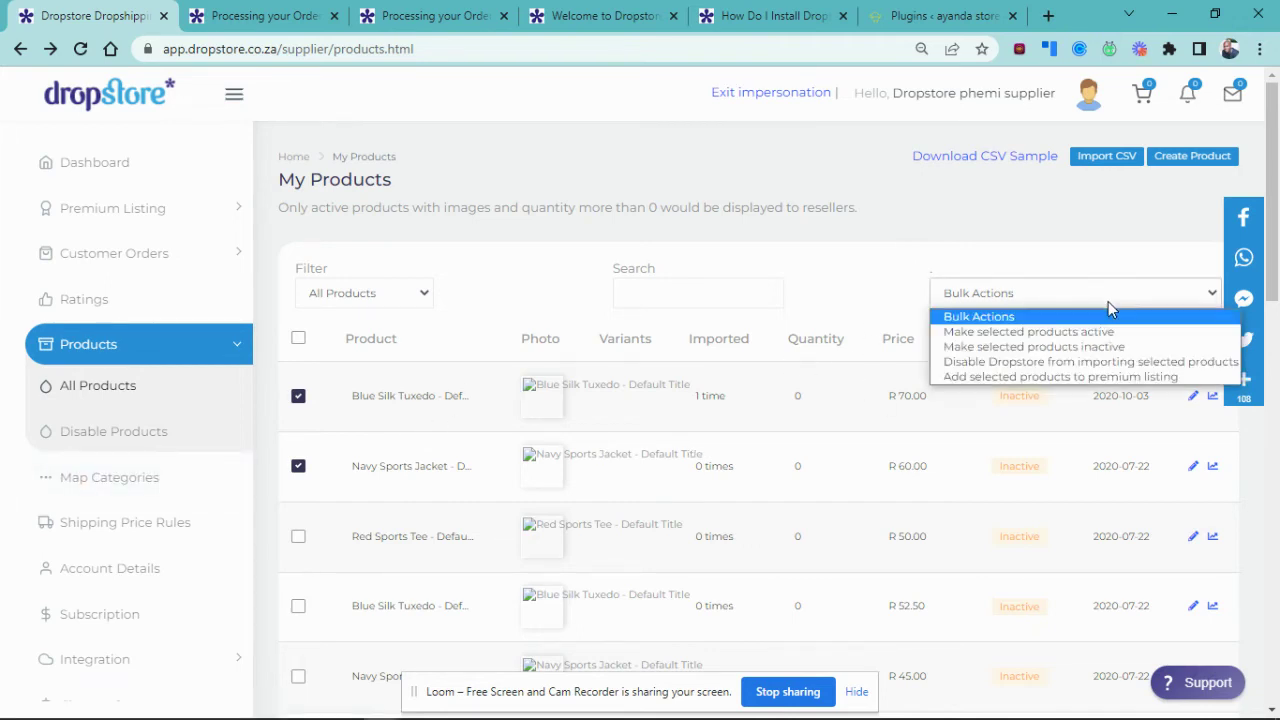
click(1087, 372)
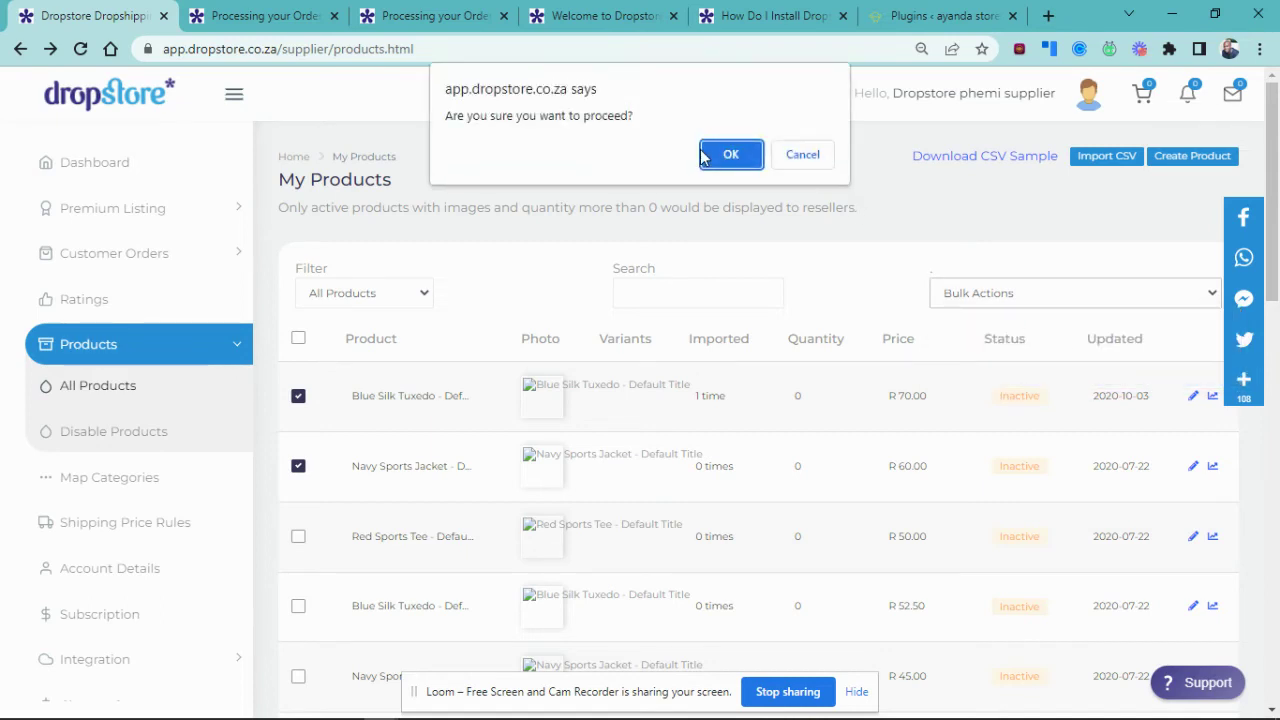
click(704, 153)
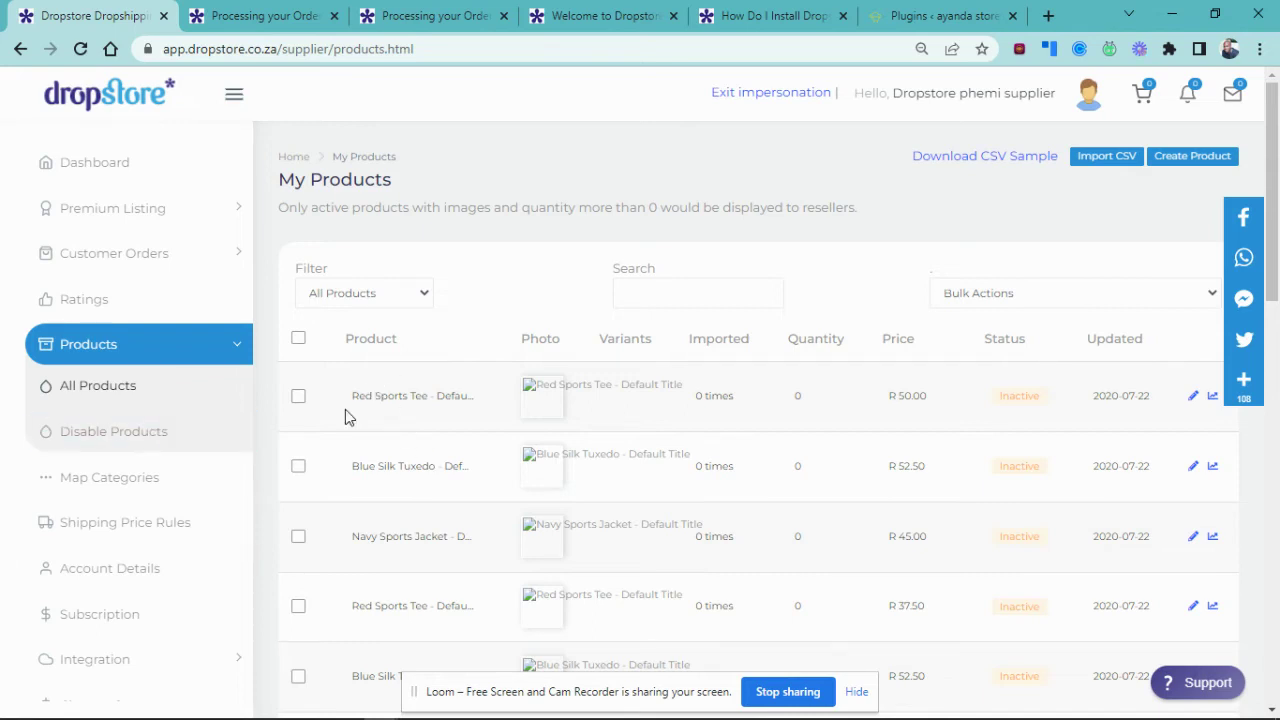
Try toggling the first Red Sports Tee's status, view the disabled products, and return to the full product list
click(1020, 397)
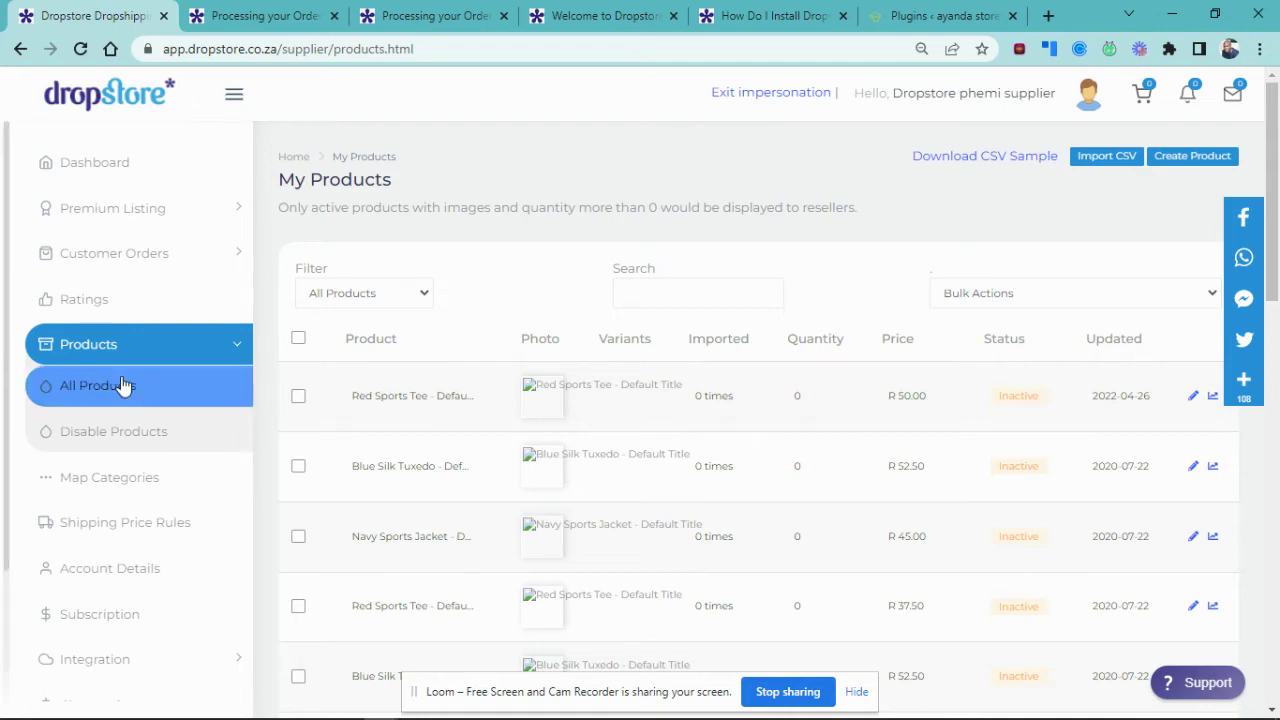
click(131, 428)
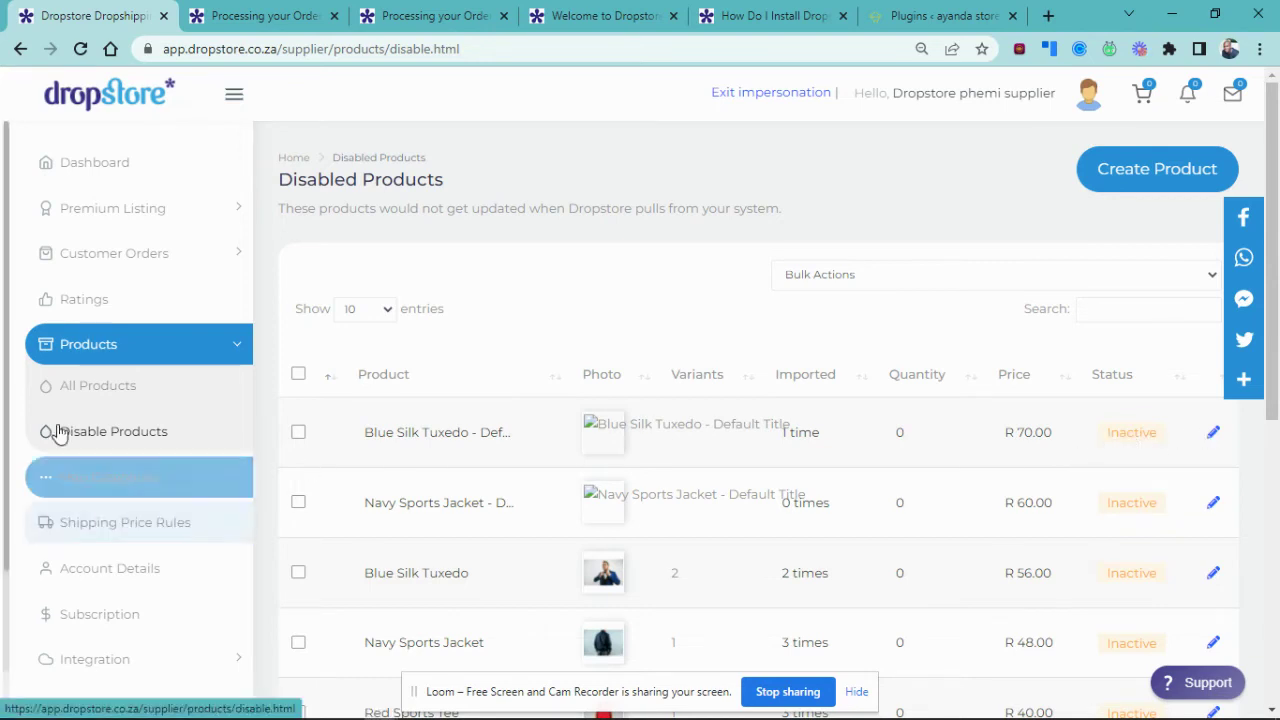
click(68, 387)
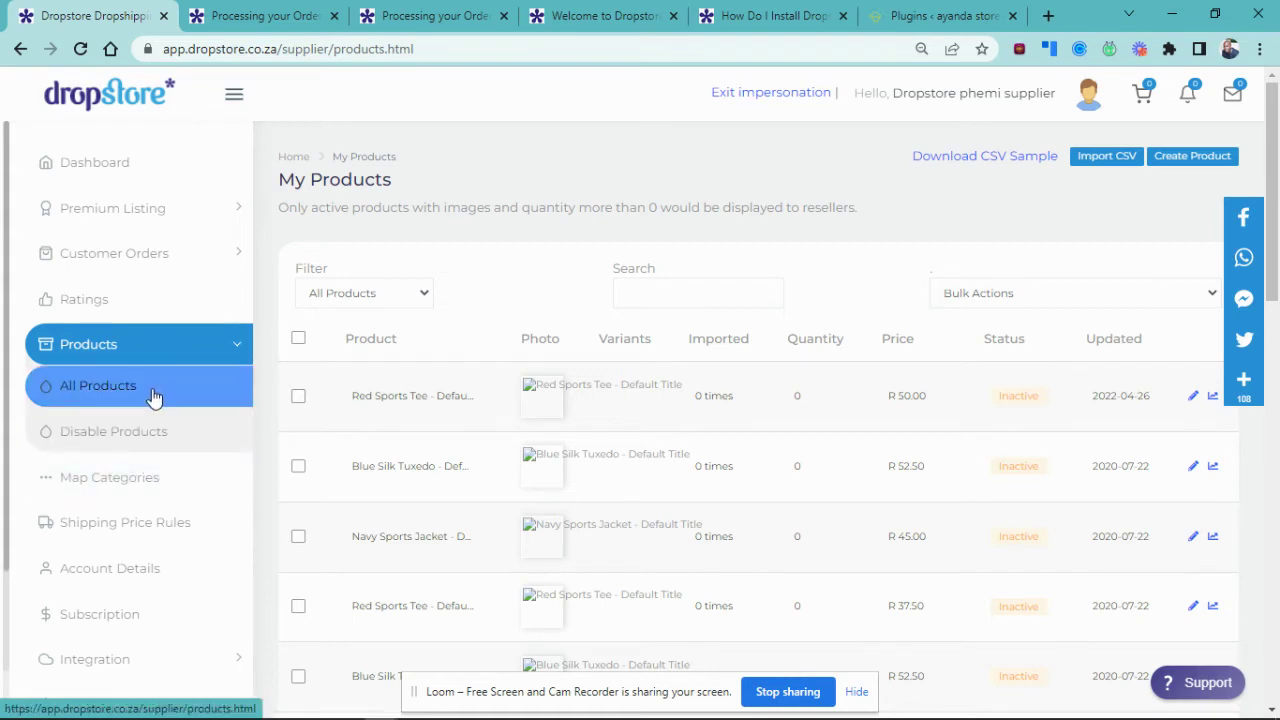
Open the category mapping page and browse the Dropstore category options for the Men category without choosing one
scroll(143, 490, down, 2)
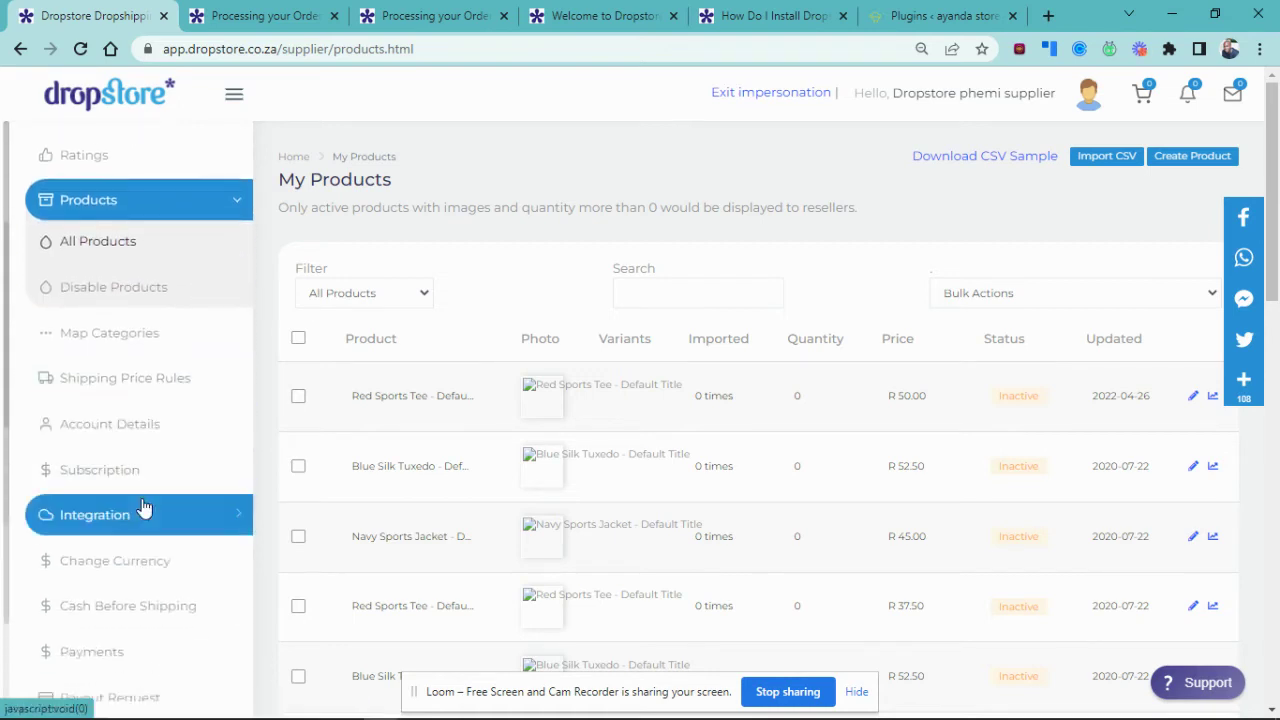
click(141, 334)
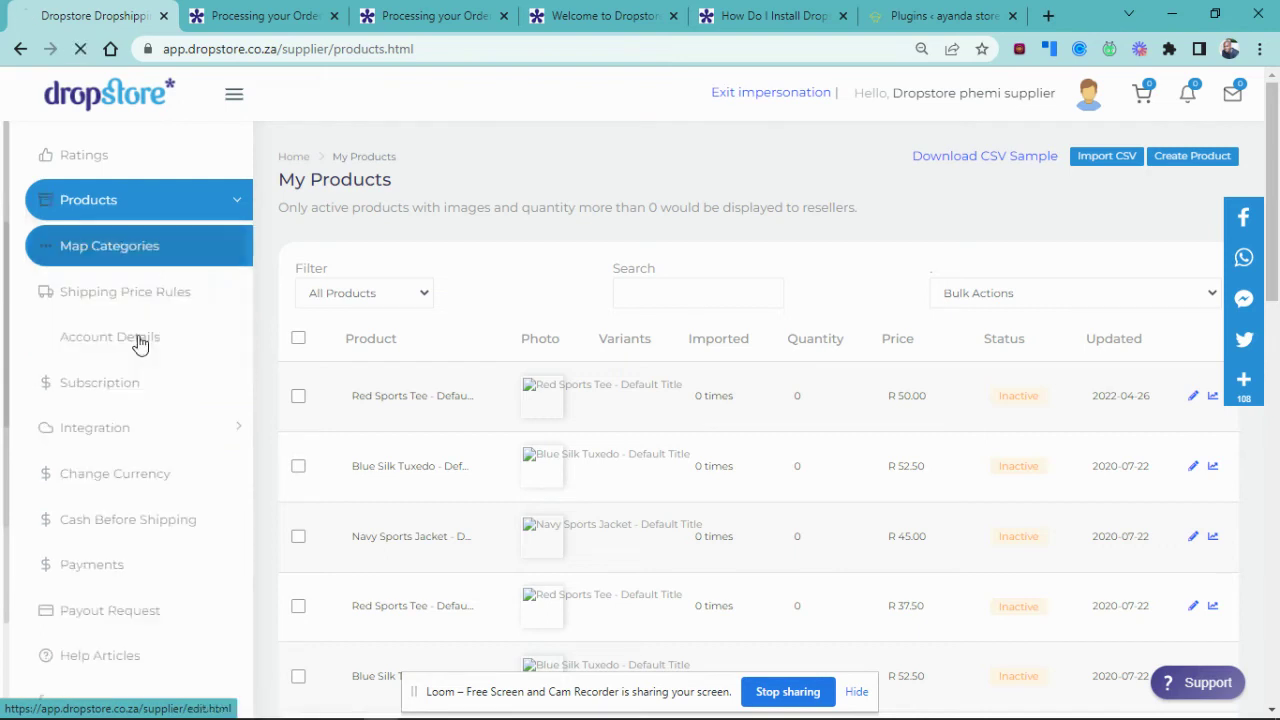
click(140, 340)
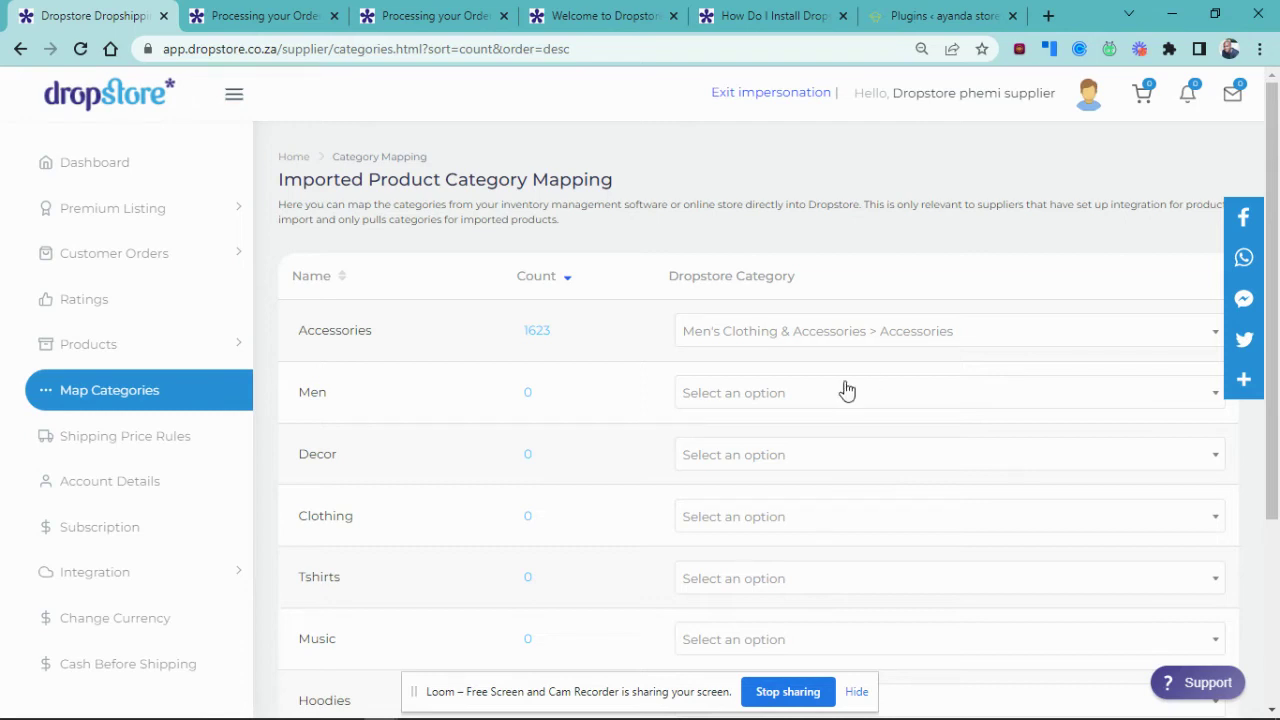
click(776, 398)
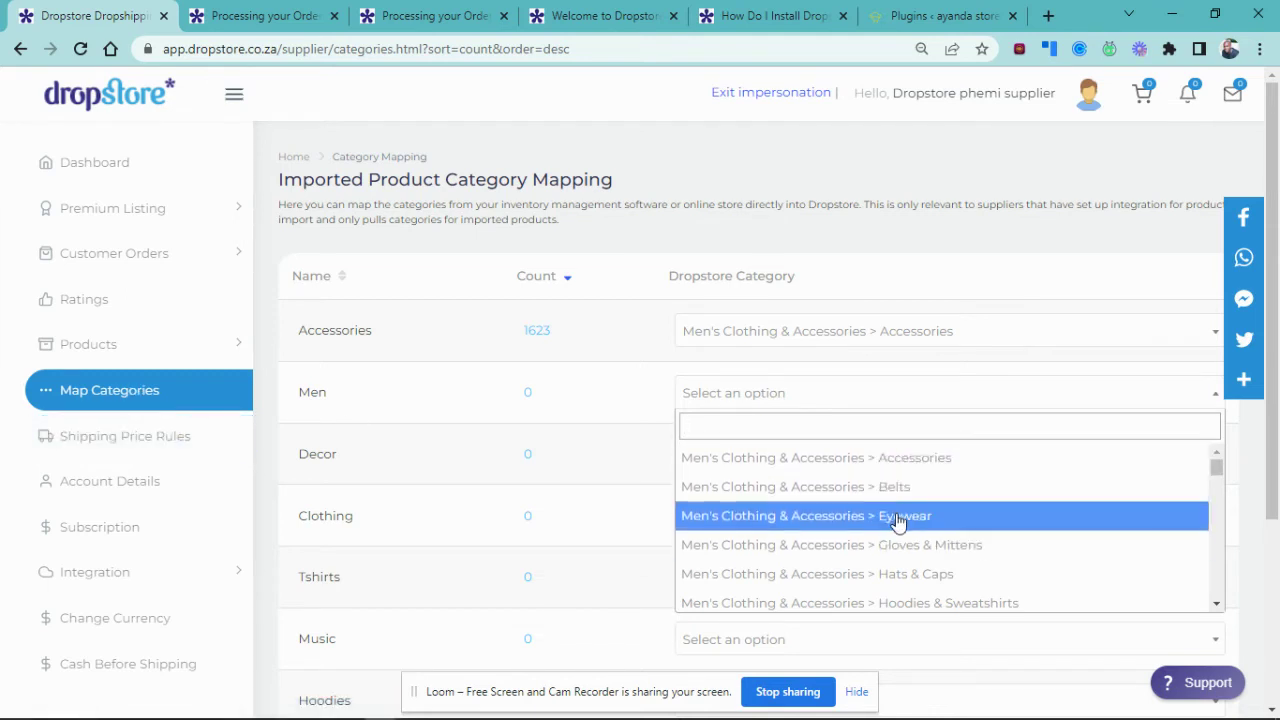
scroll(895, 520, down, 2)
scroll(897, 522, down, 1)
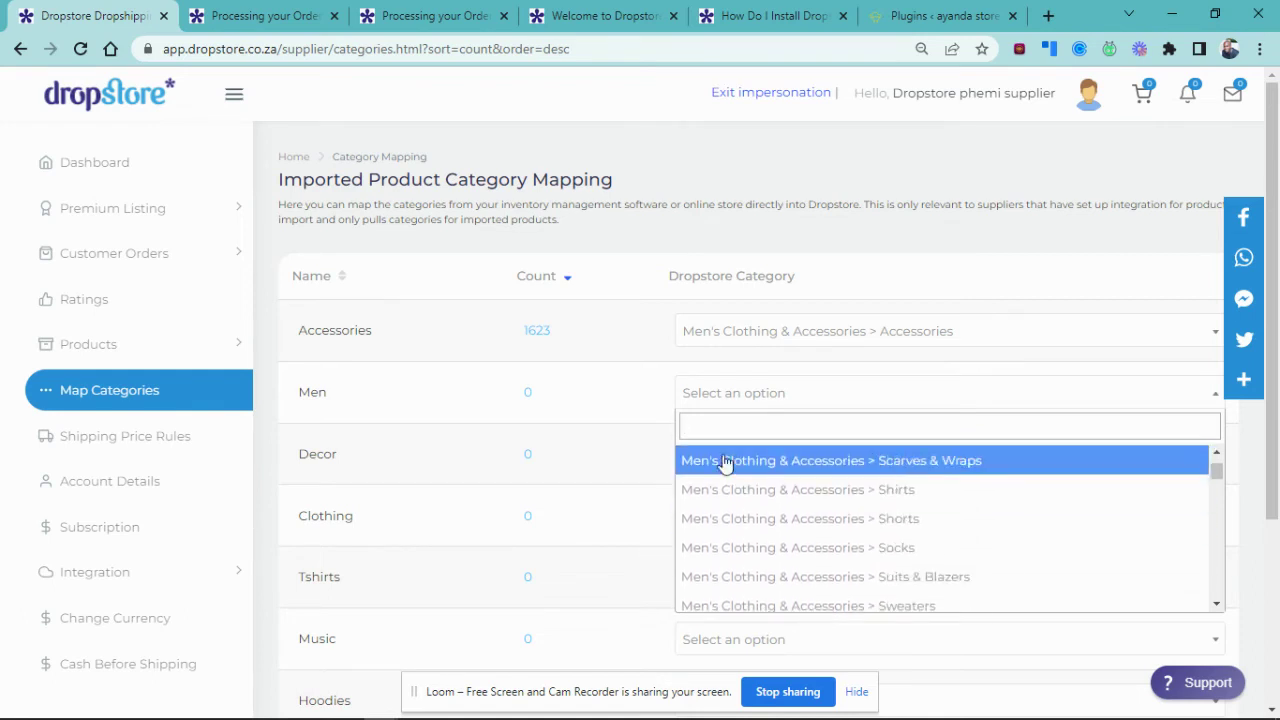
click(569, 393)
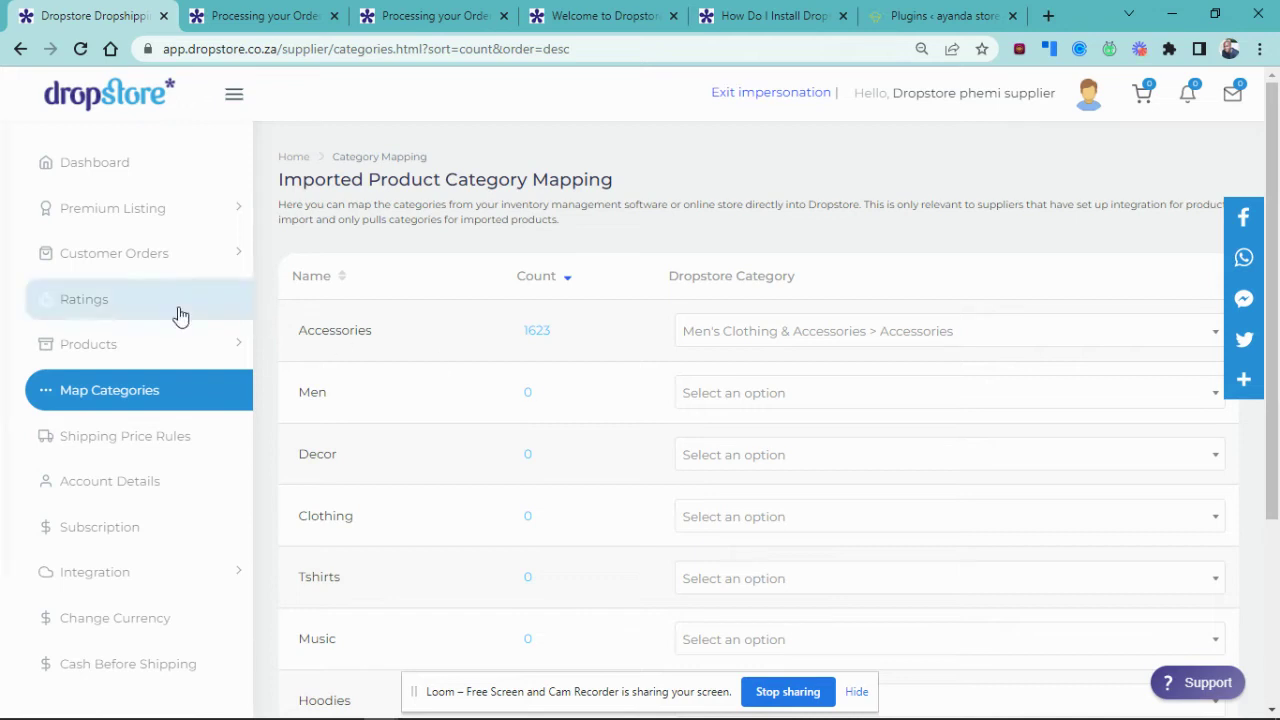
Open the shipping price rules and view the form for the flat rate shipping fee
click(126, 345)
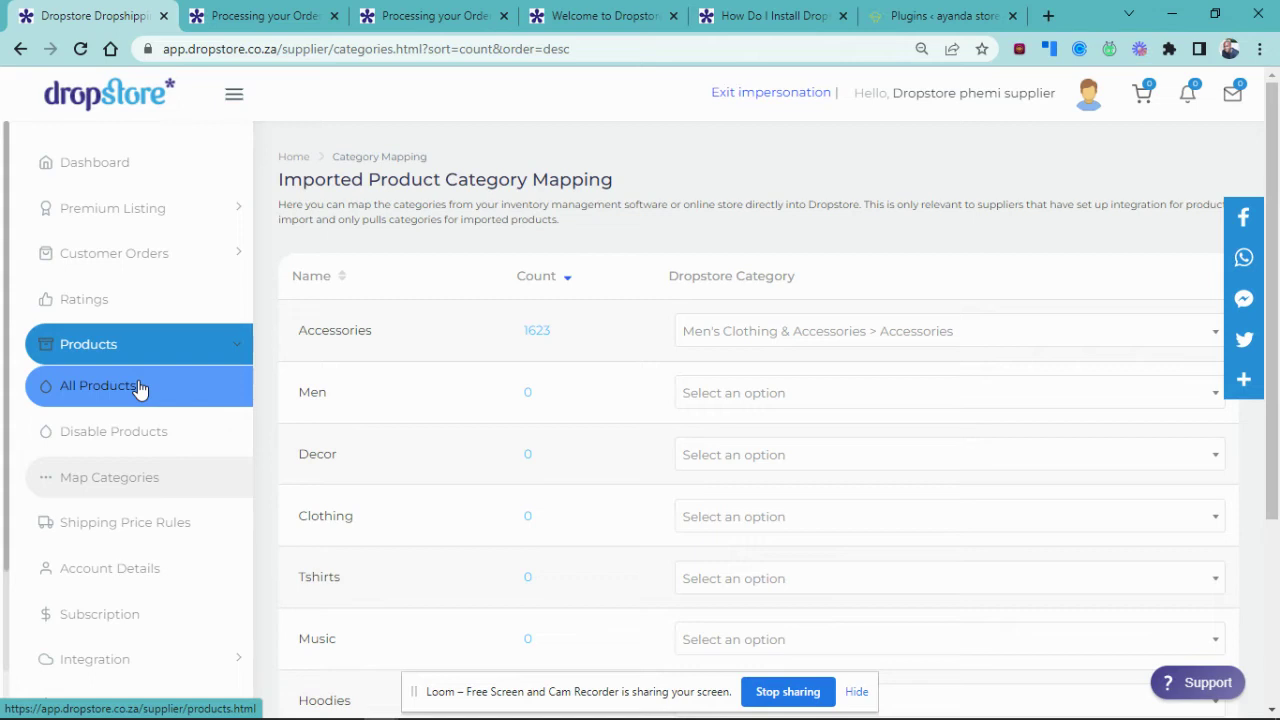
click(228, 346)
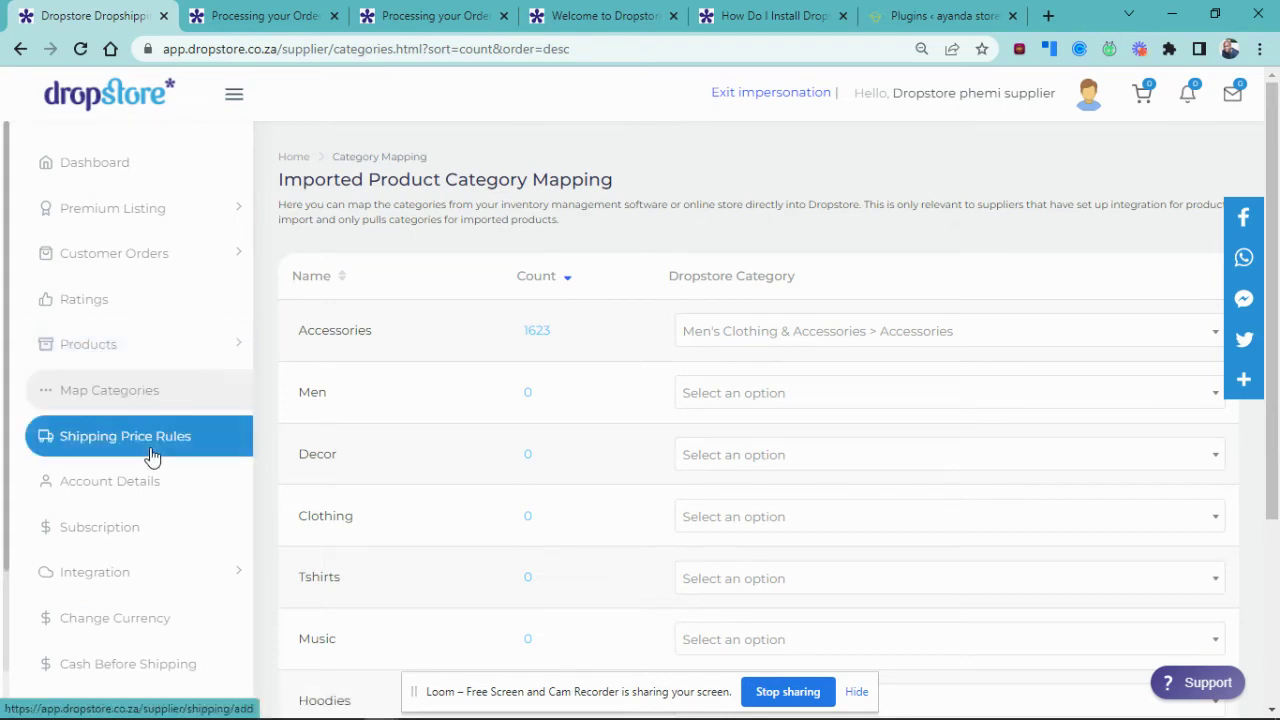
scroll(200, 380, down, 1)
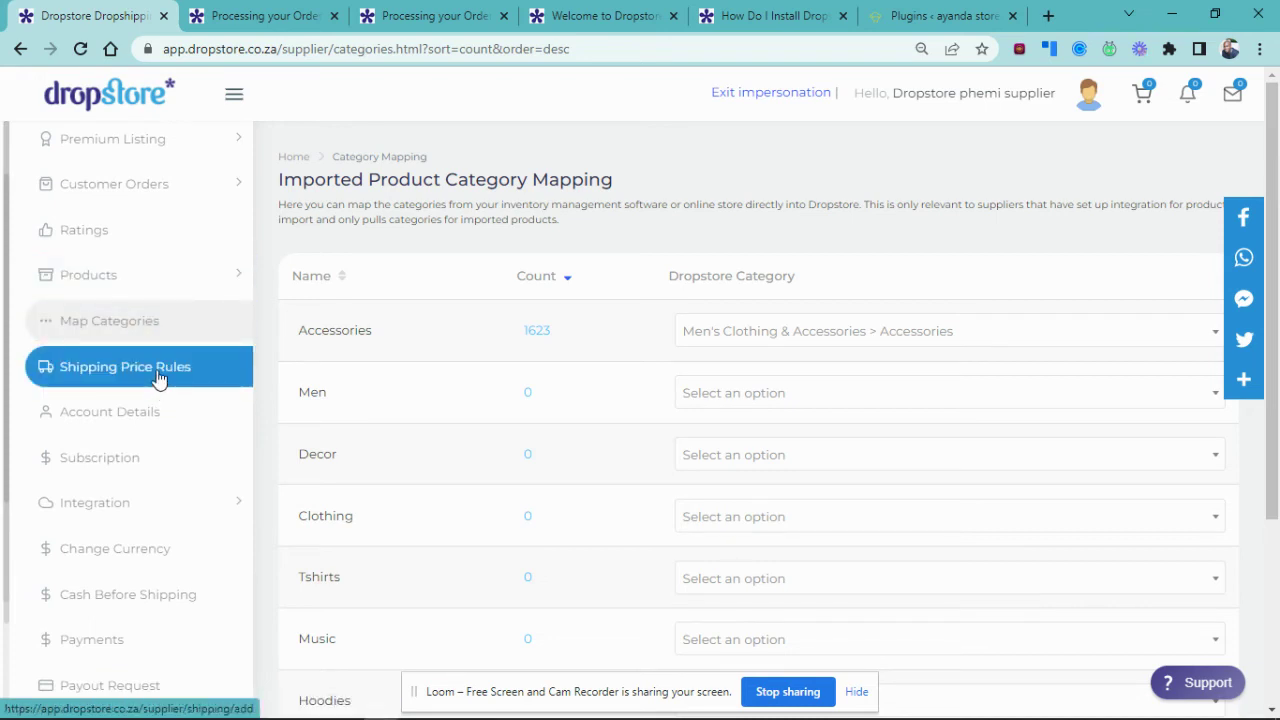
click(158, 378)
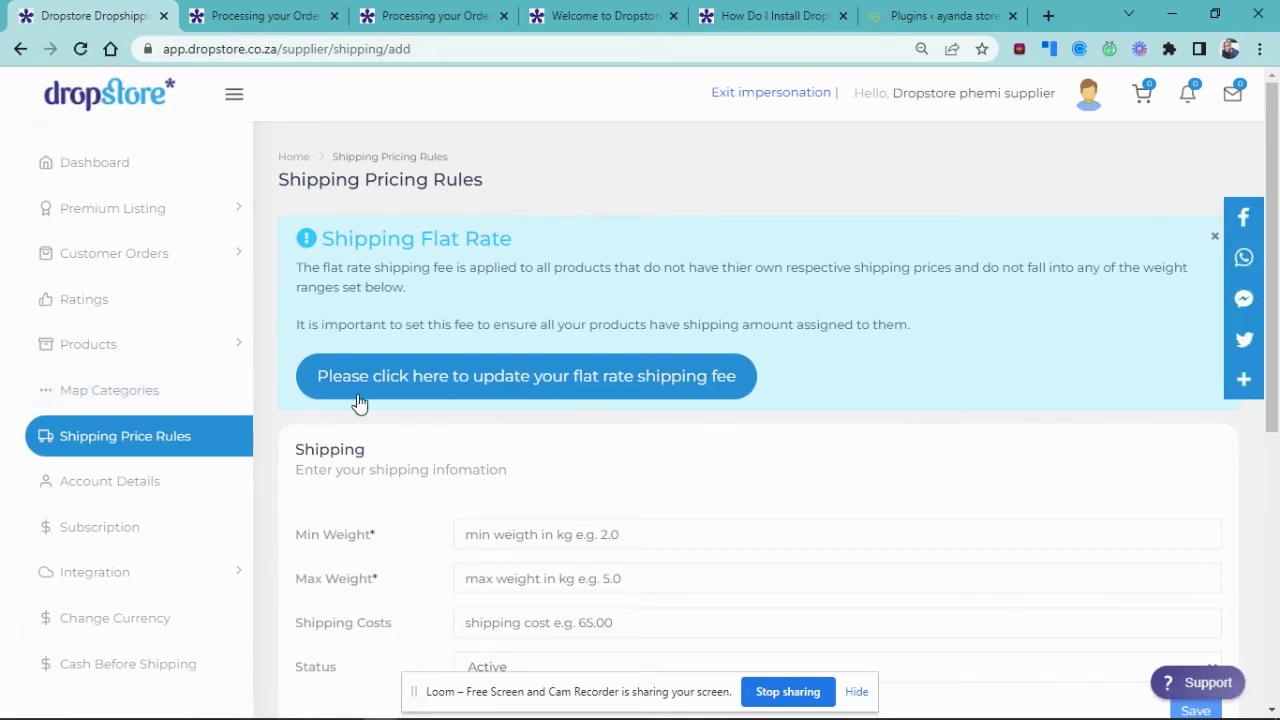
click(506, 392)
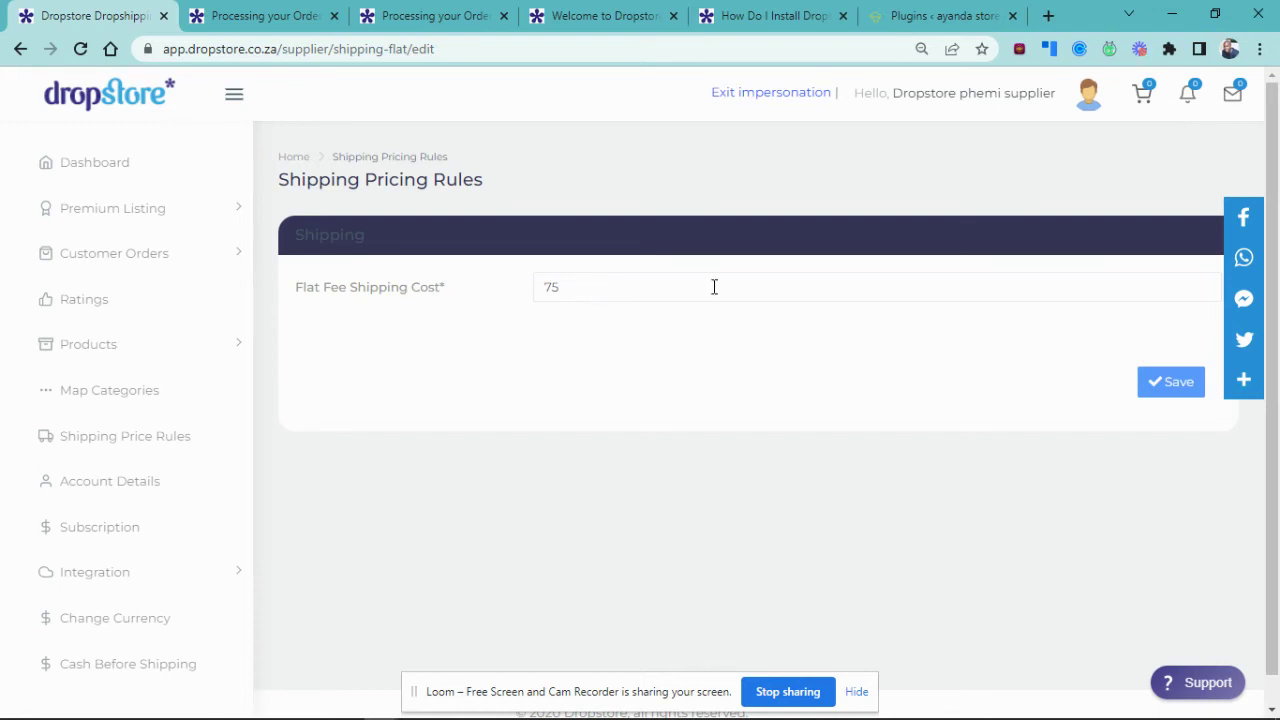
Open the first Red Sports Tee's edit form from the product list and examine its own shipping fee
click(36, 344)
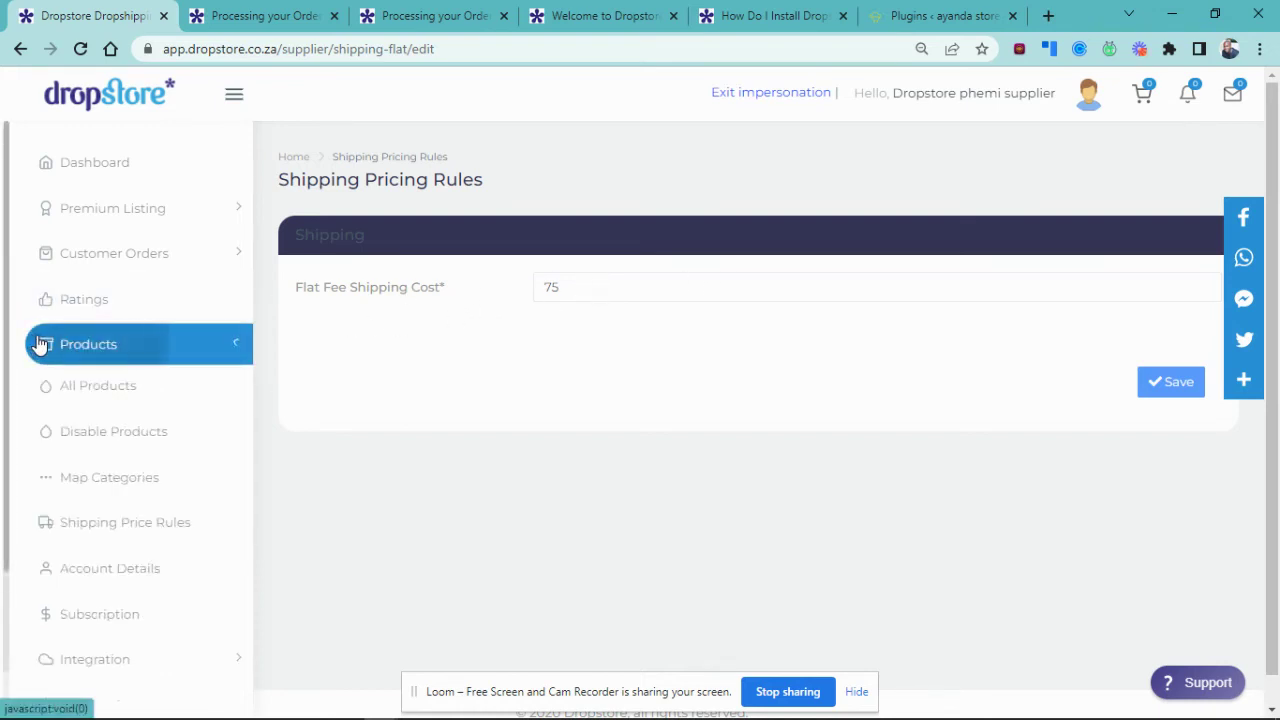
click(108, 393)
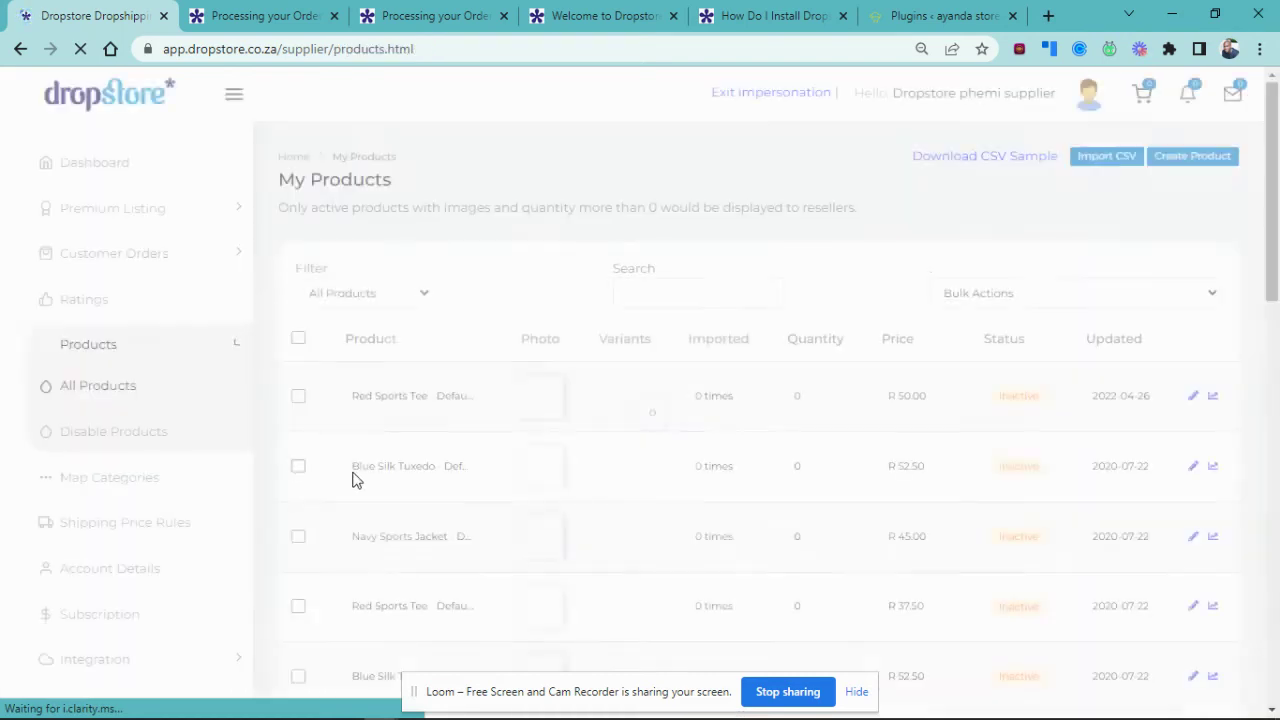
click(1193, 398)
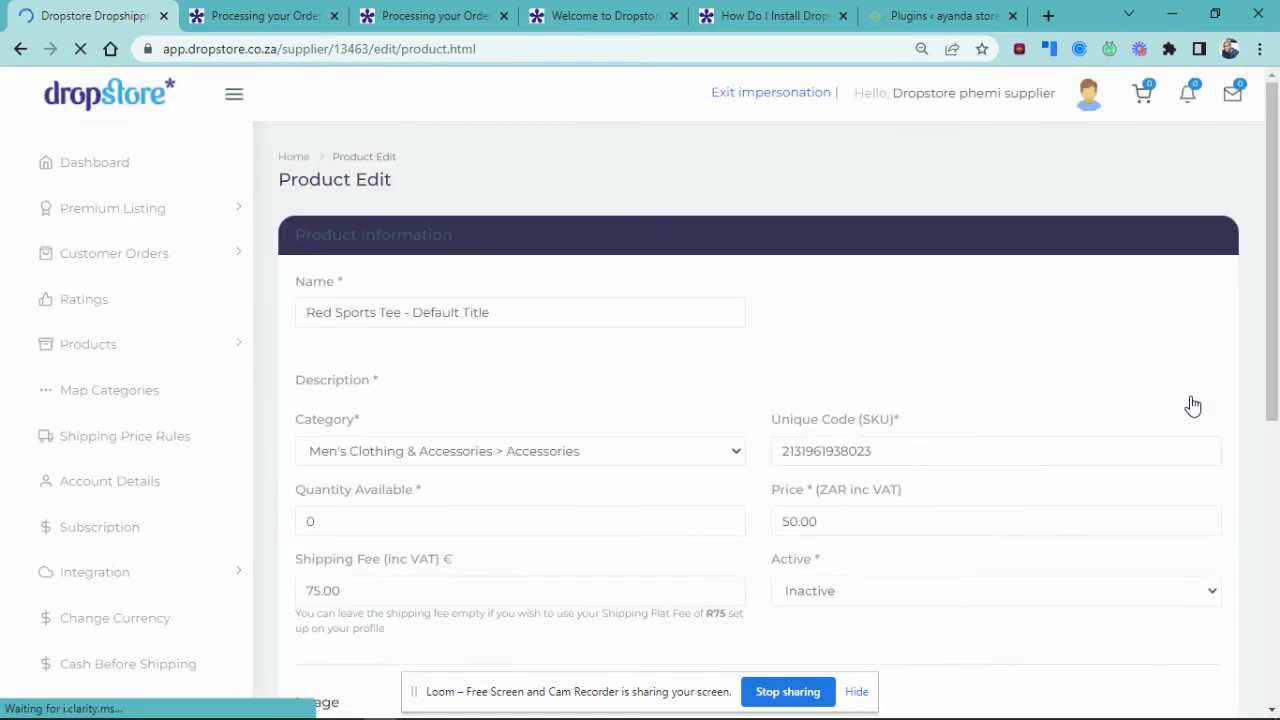
scroll(1120, 488, down, 3)
scroll(1118, 481, down, 2)
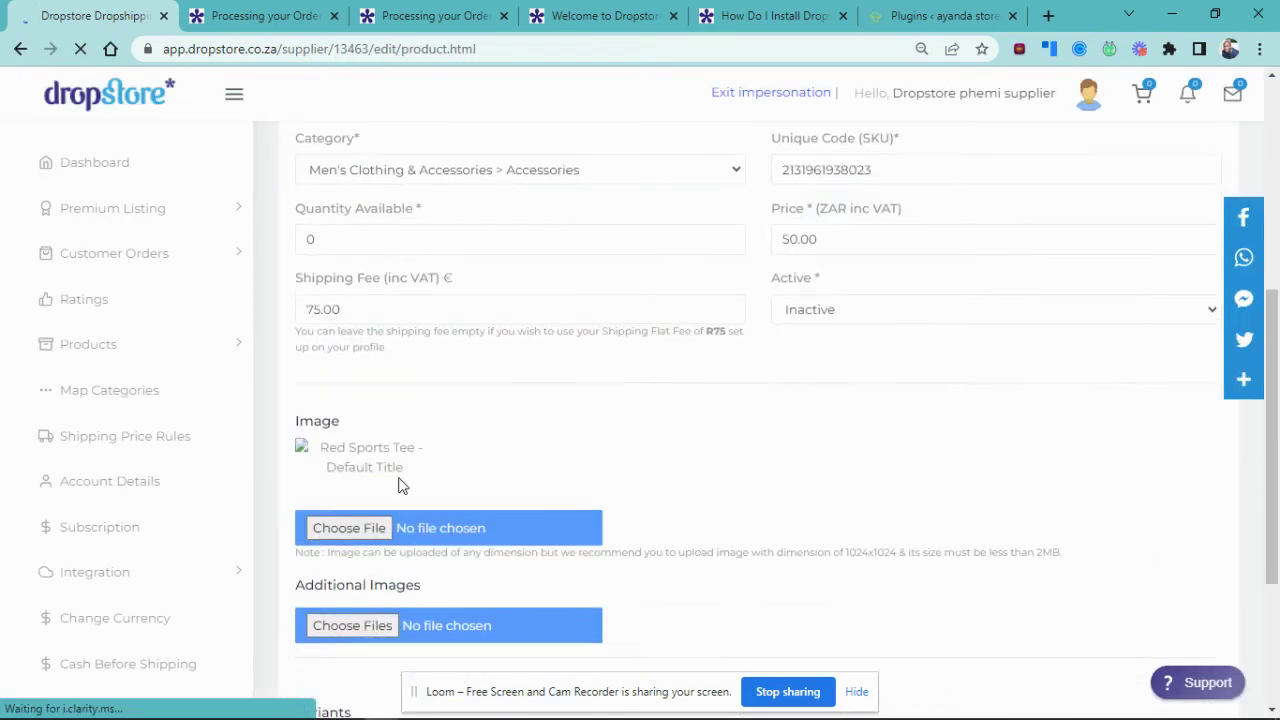
drag(397, 309, 309, 310)
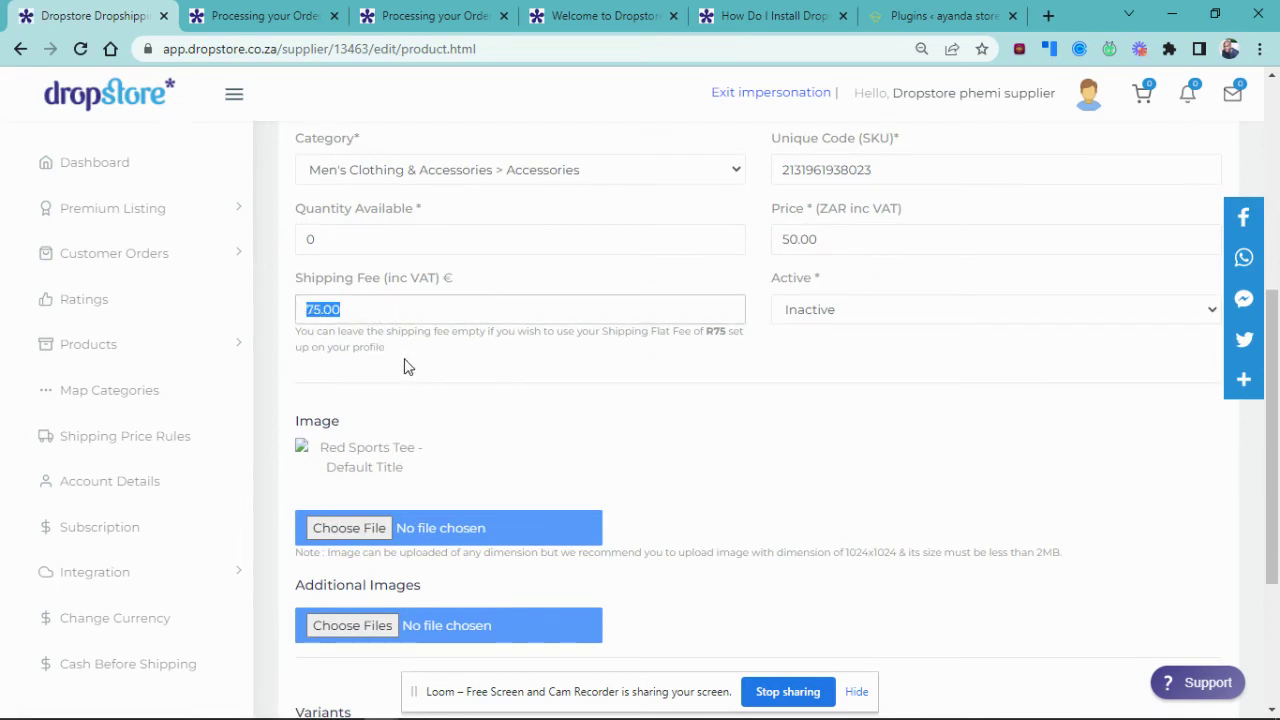
click(536, 389)
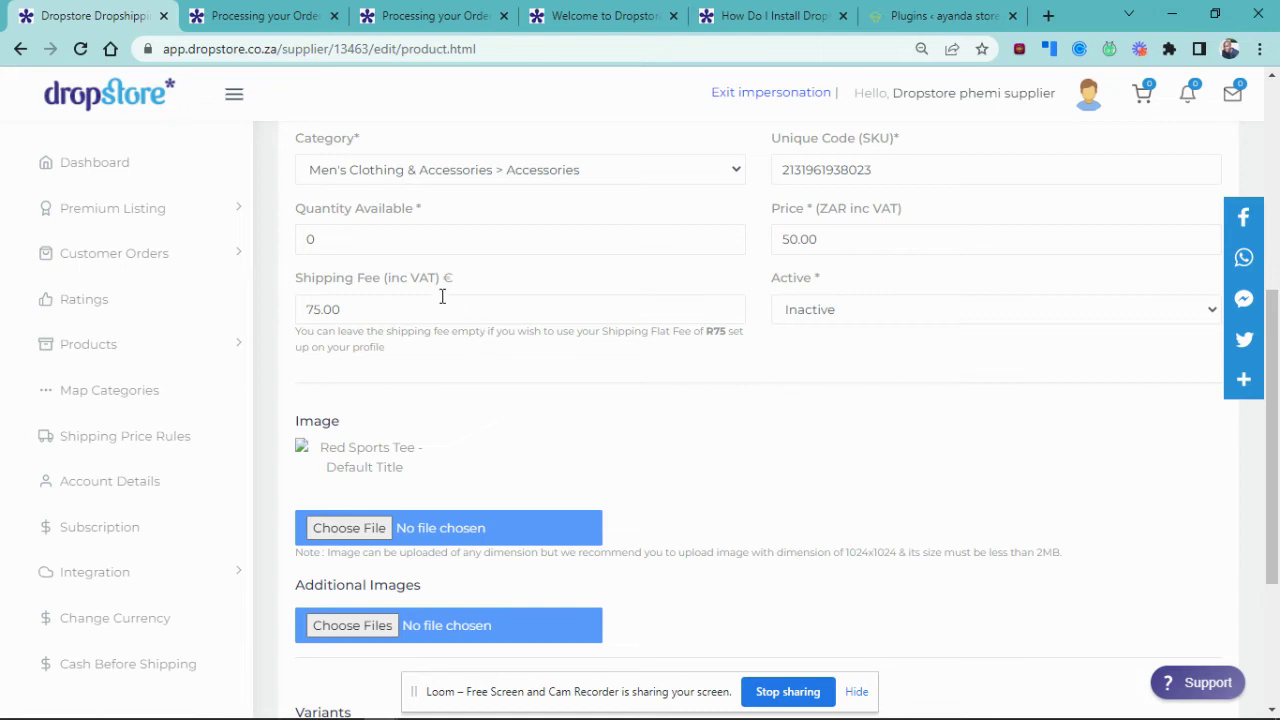
click(408, 310)
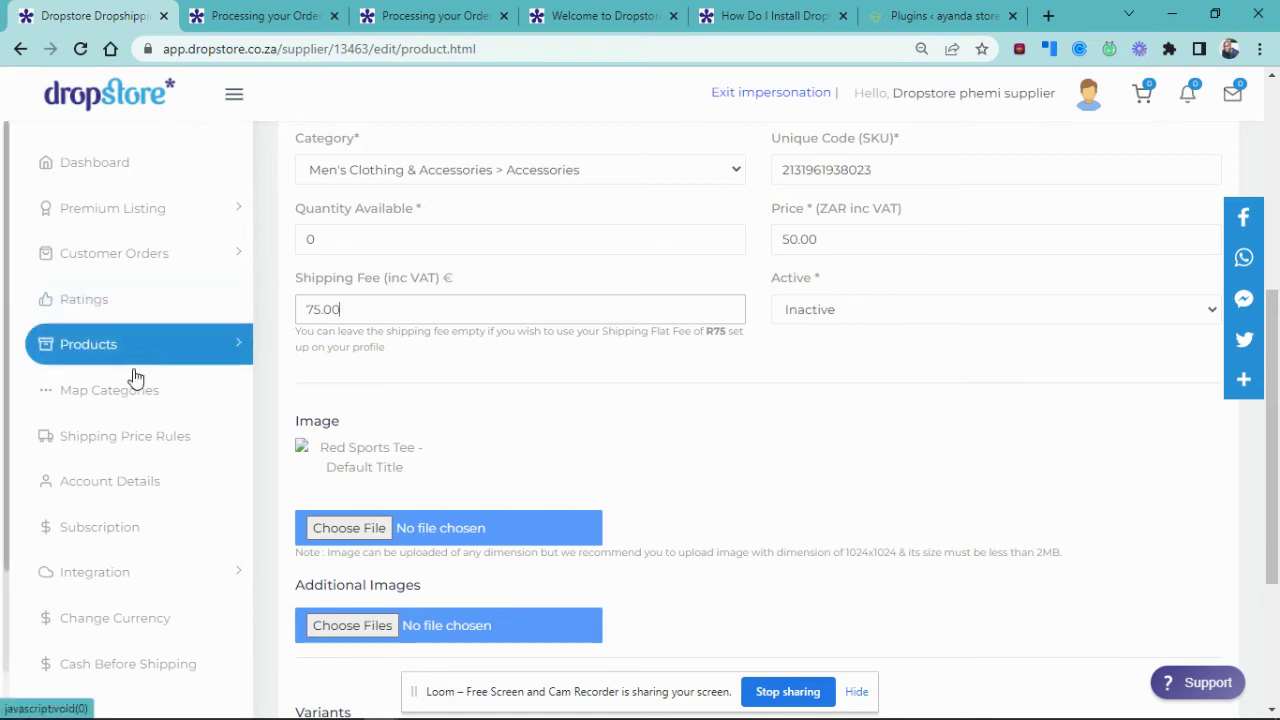
Return to the shipping price rules and examine the weight-range entries for 2.0 to 5.0 kg and 0.9 to 2.0 kg
click(130, 444)
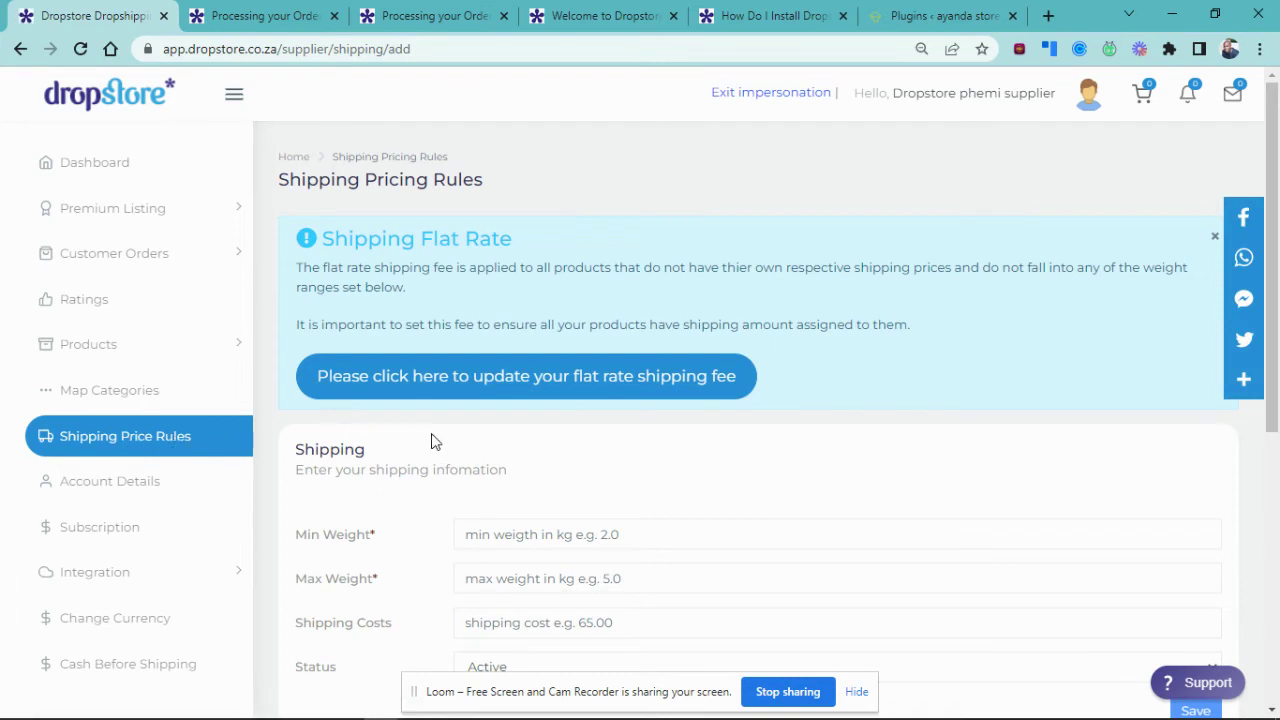
scroll(432, 440, down, 5)
scroll(432, 440, up, 2)
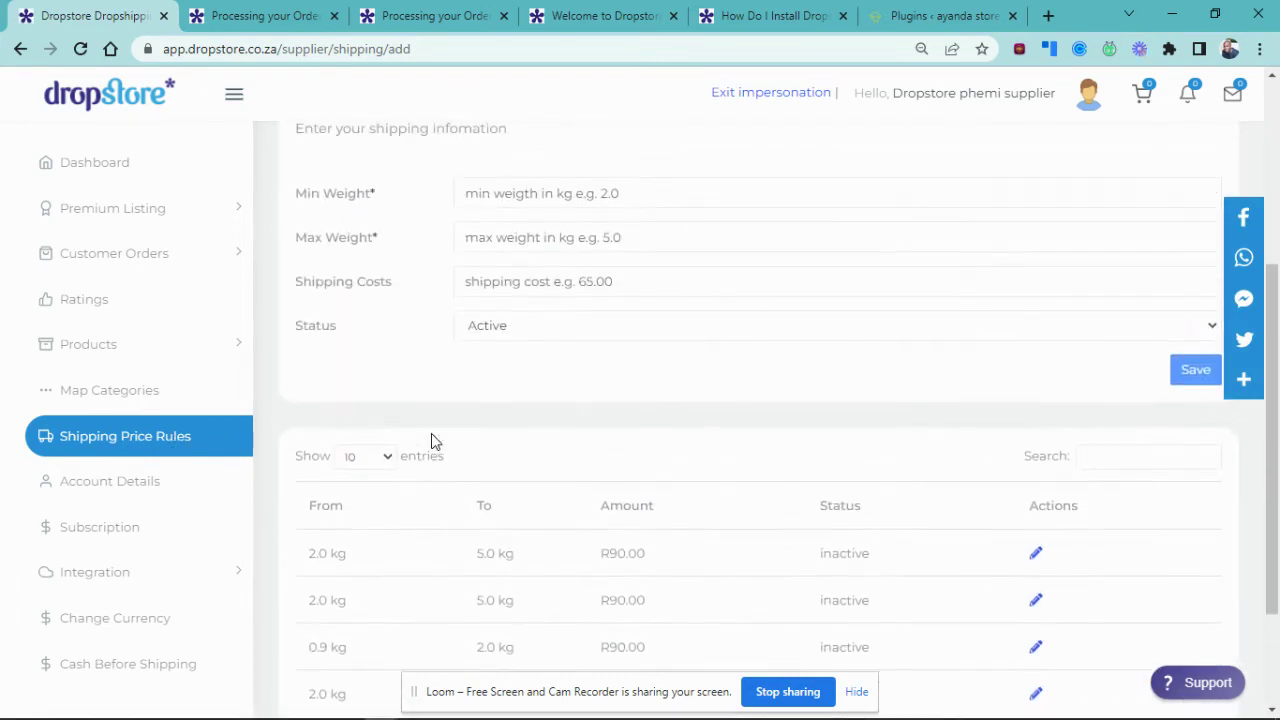
scroll(432, 440, down, 2)
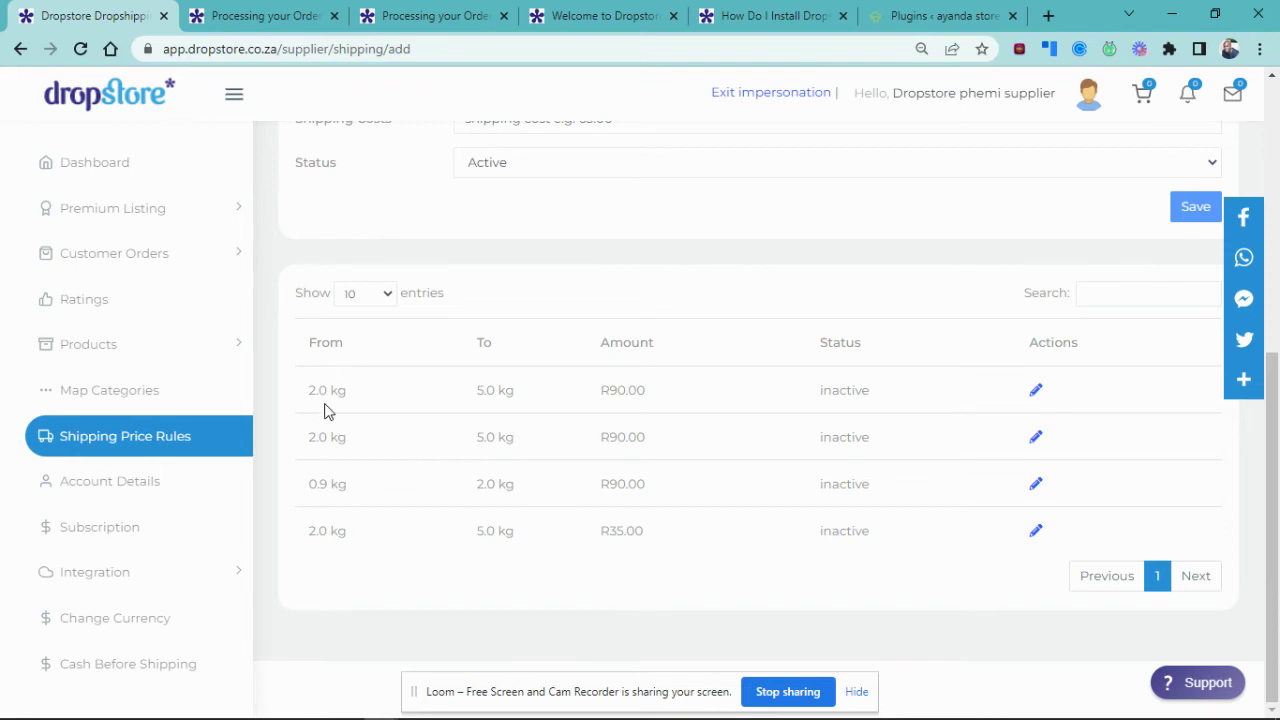
drag(309, 395, 697, 380)
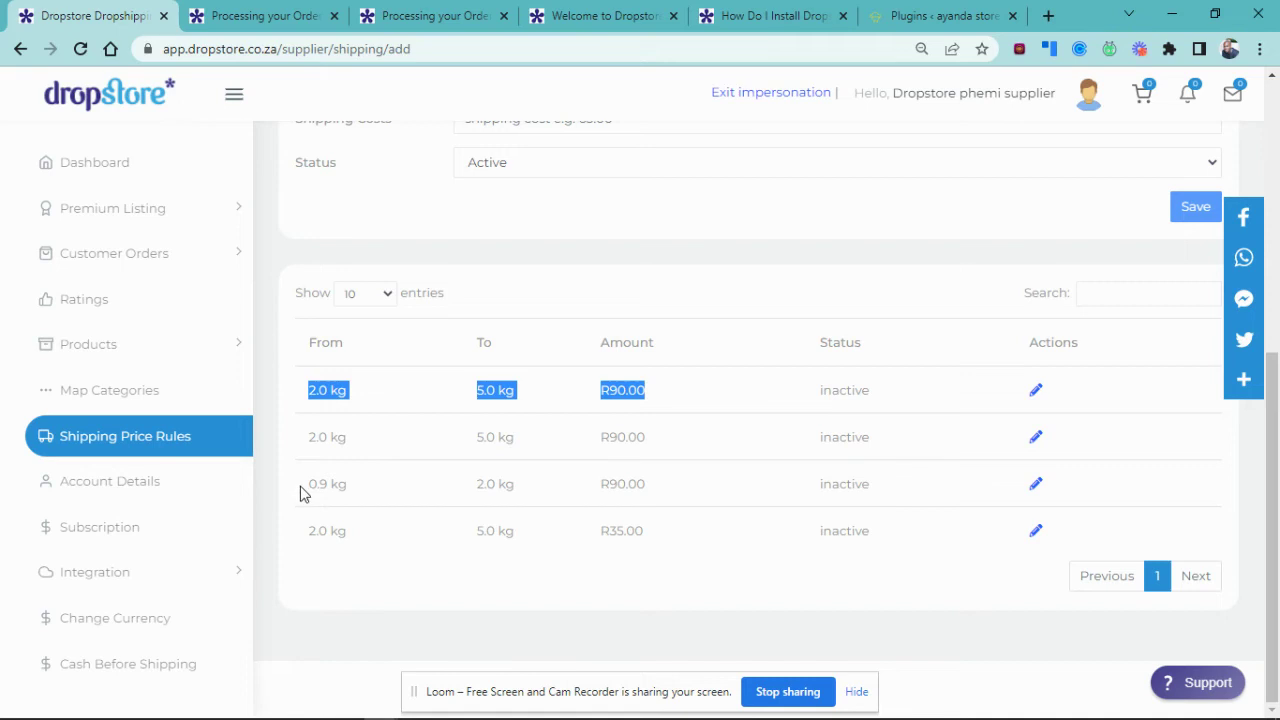
drag(303, 491, 672, 479)
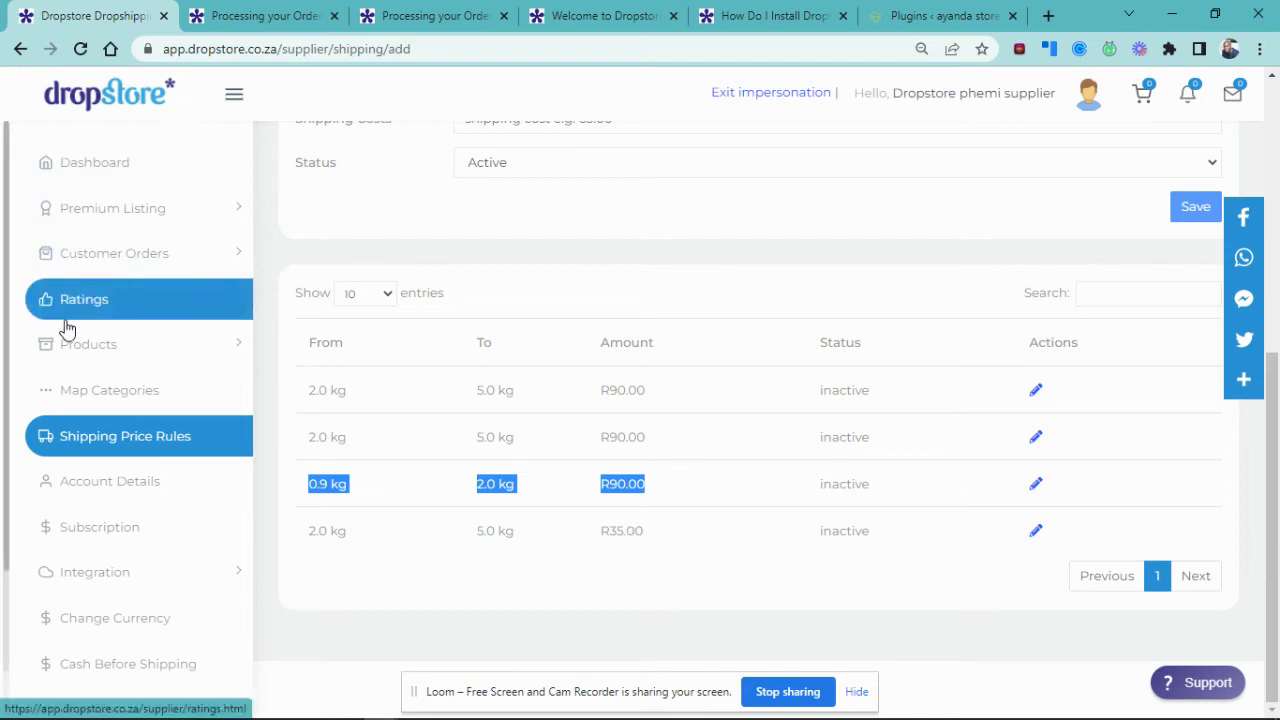
Open the first Red Sports Tee's edit form from the product list and bring up the entry fields for a new variant
click(86, 358)
click(93, 385)
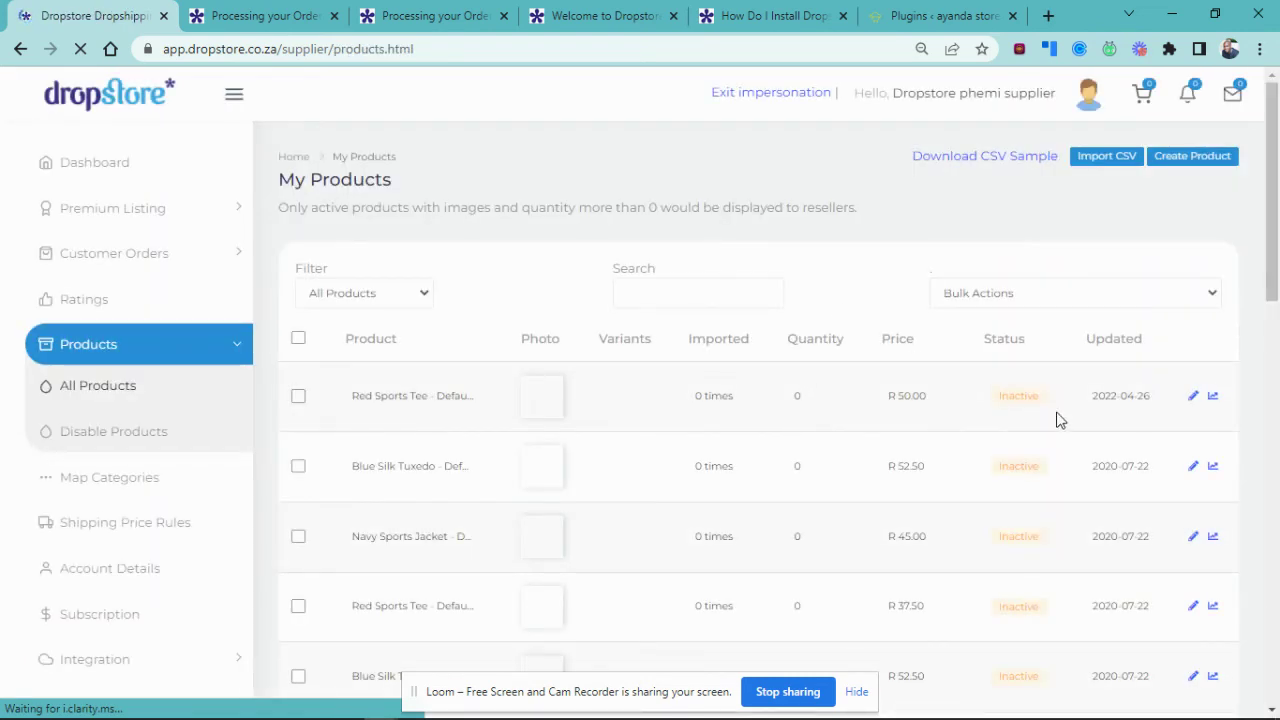
click(1193, 398)
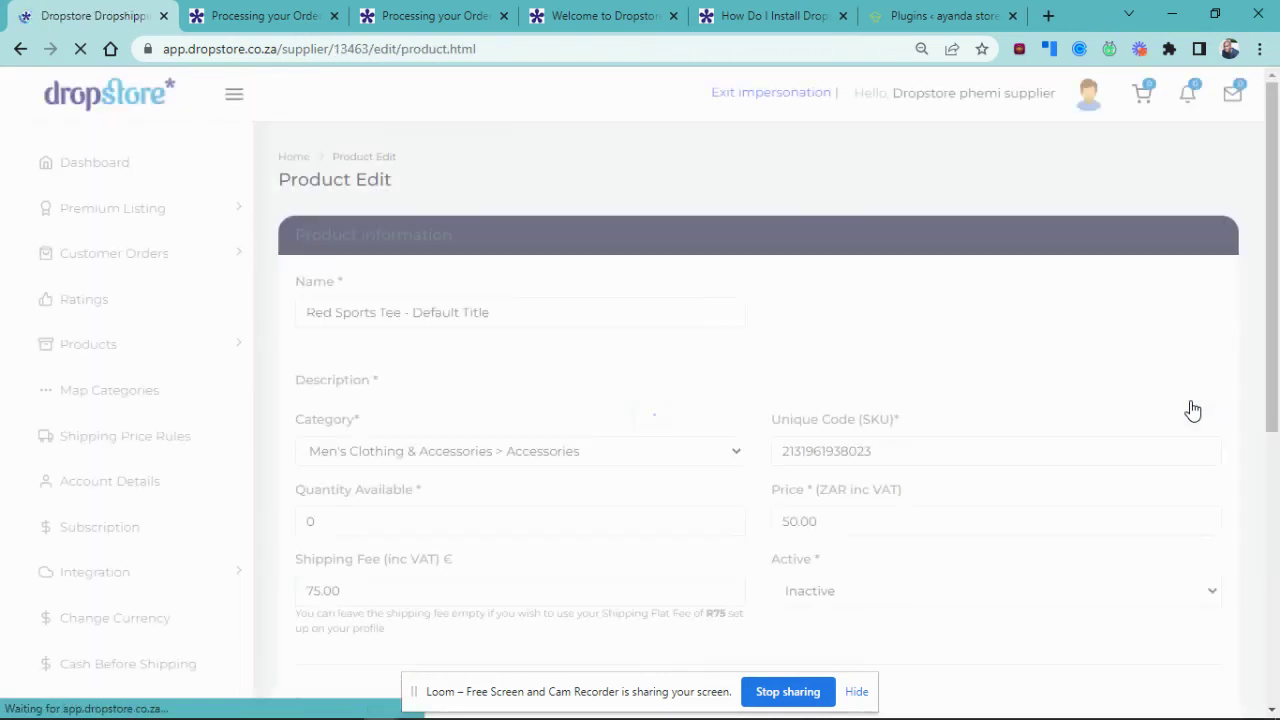
scroll(884, 520, down, 10)
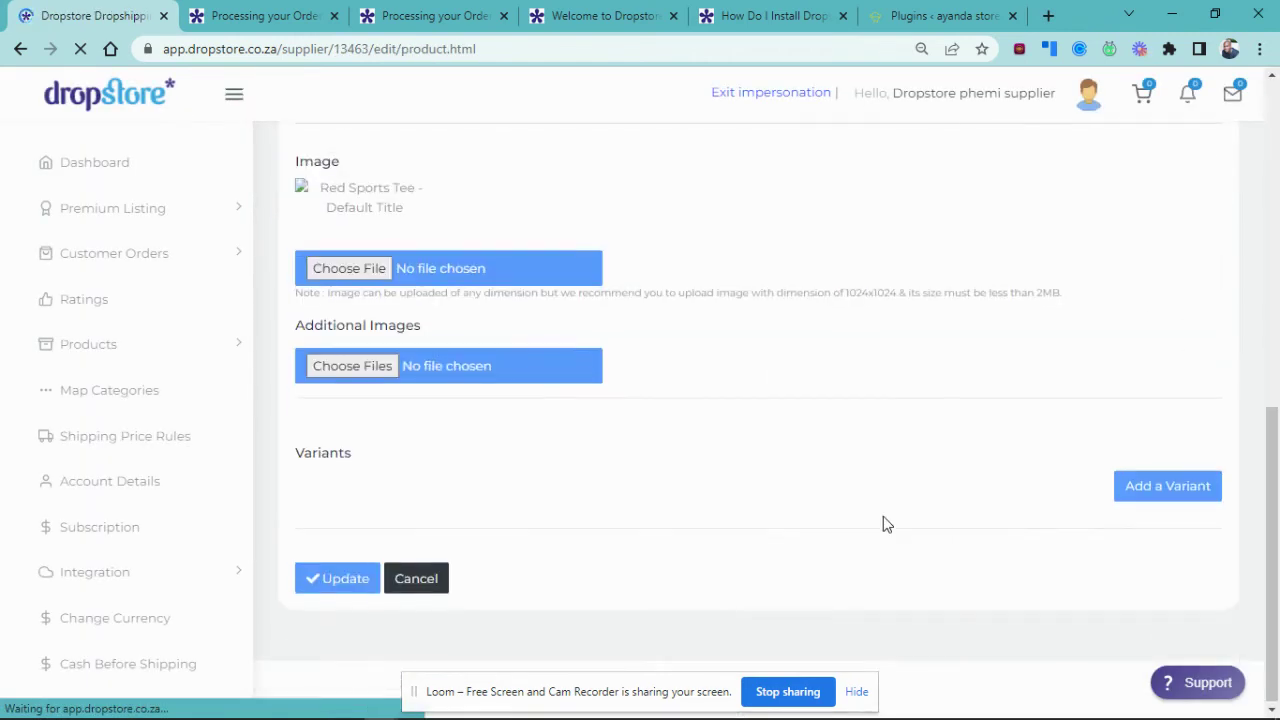
click(1155, 490)
scroll(840, 468, down, 2)
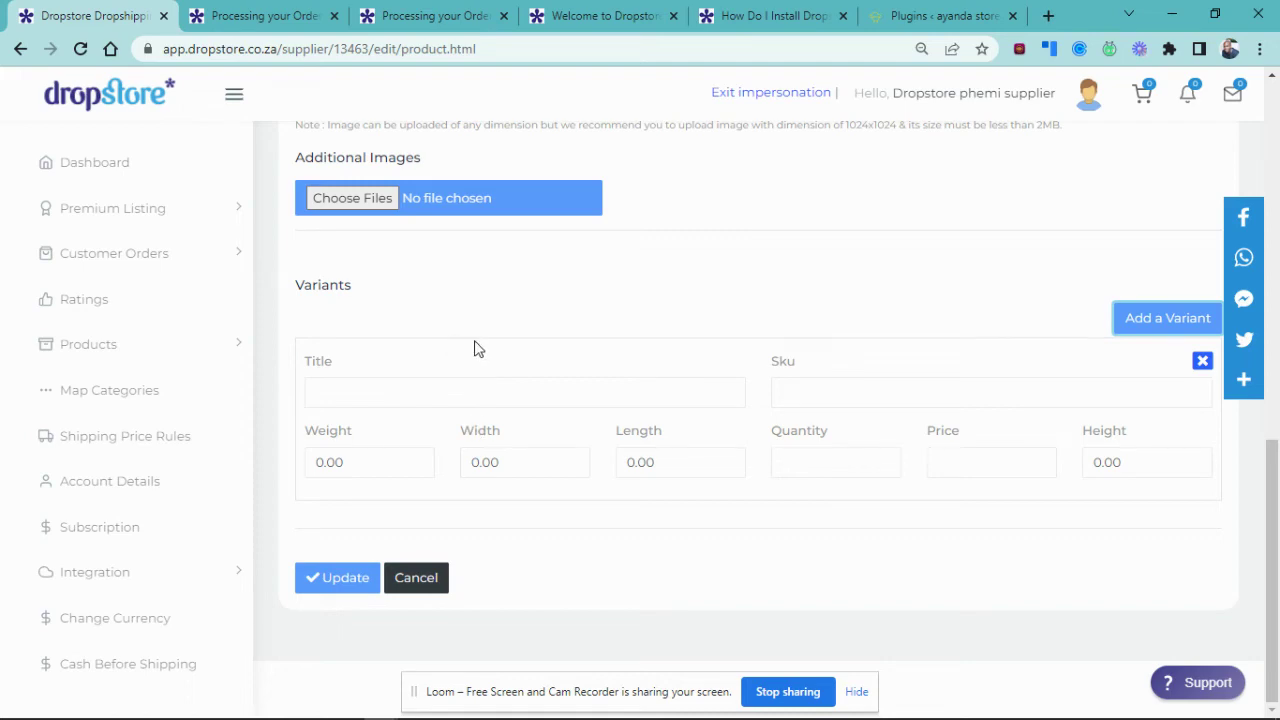
Compare the product's main details with the new variant's title and weight fields, and cancel the product edit
scroll(562, 336, up, 10)
scroll(562, 336, down, 2)
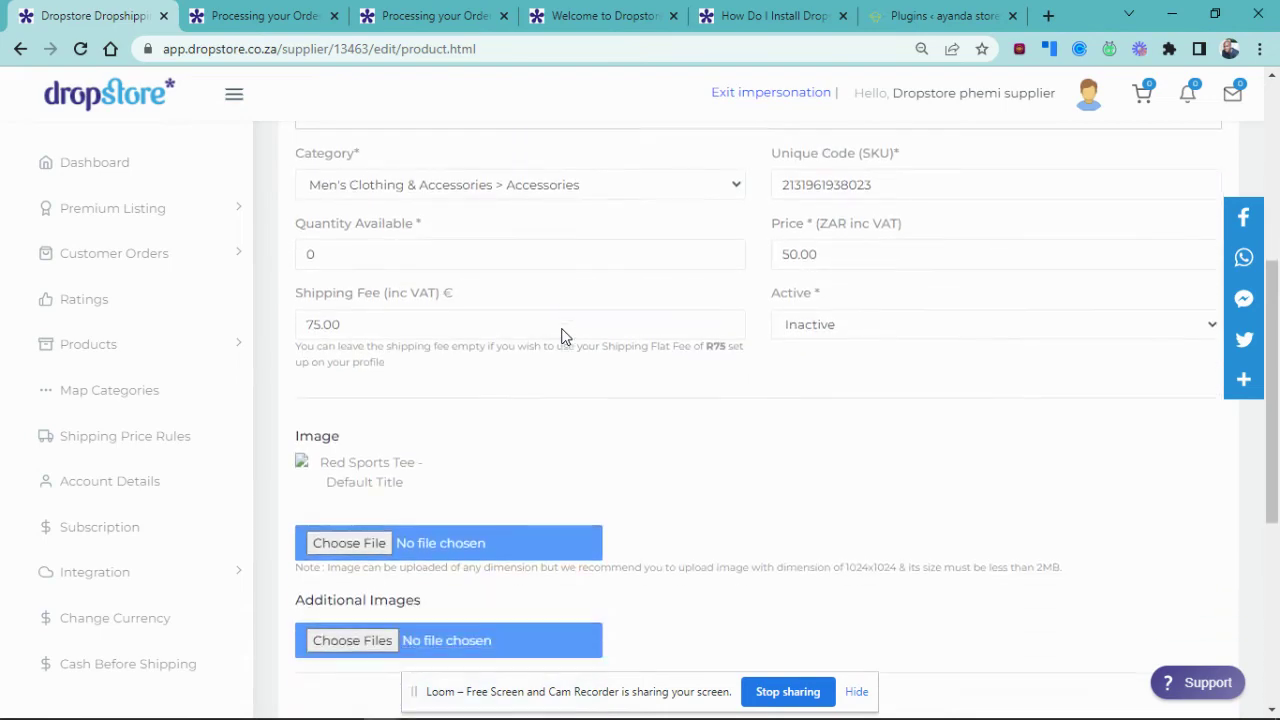
scroll(563, 337, up, 5)
scroll(563, 337, down, 15)
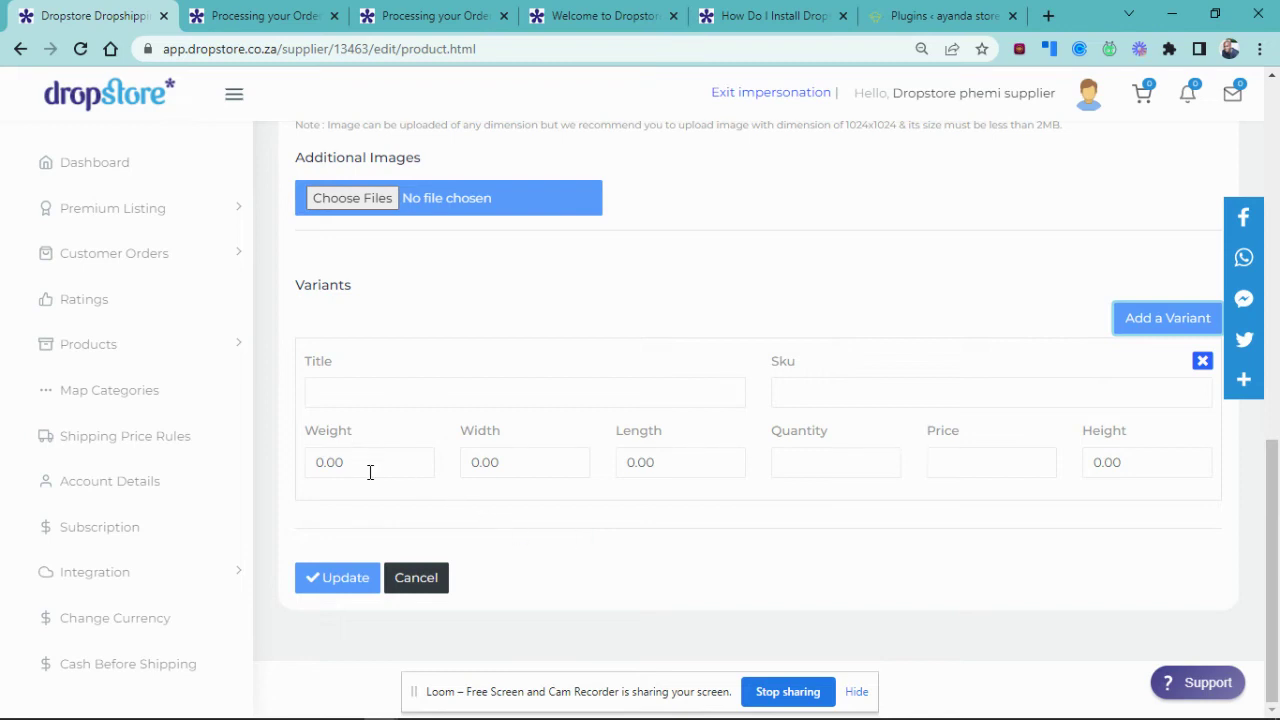
click(382, 390)
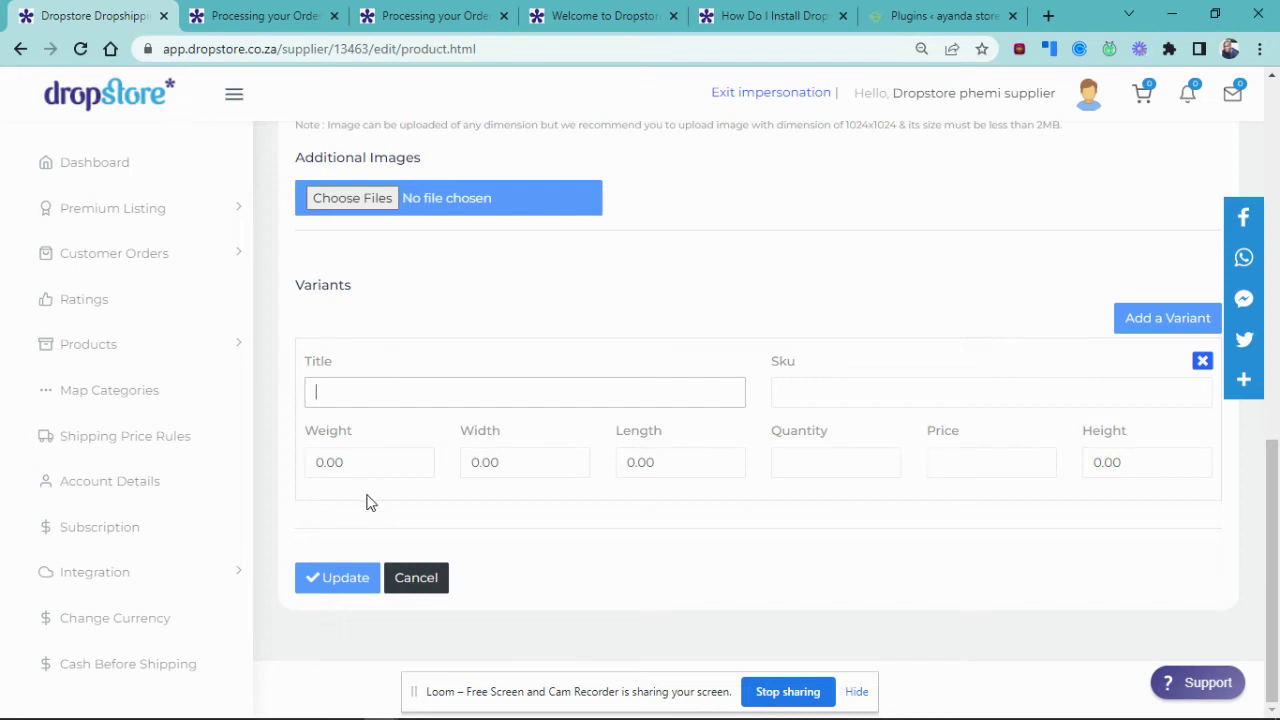
click(330, 464)
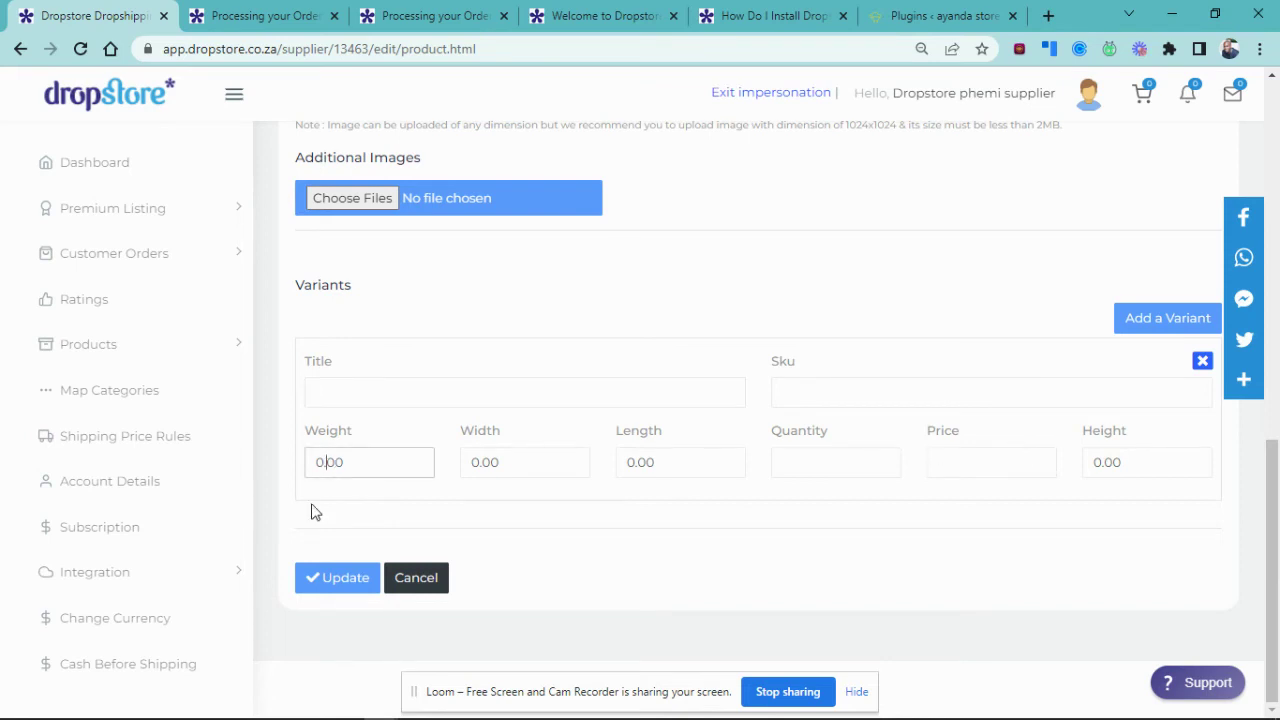
click(418, 576)
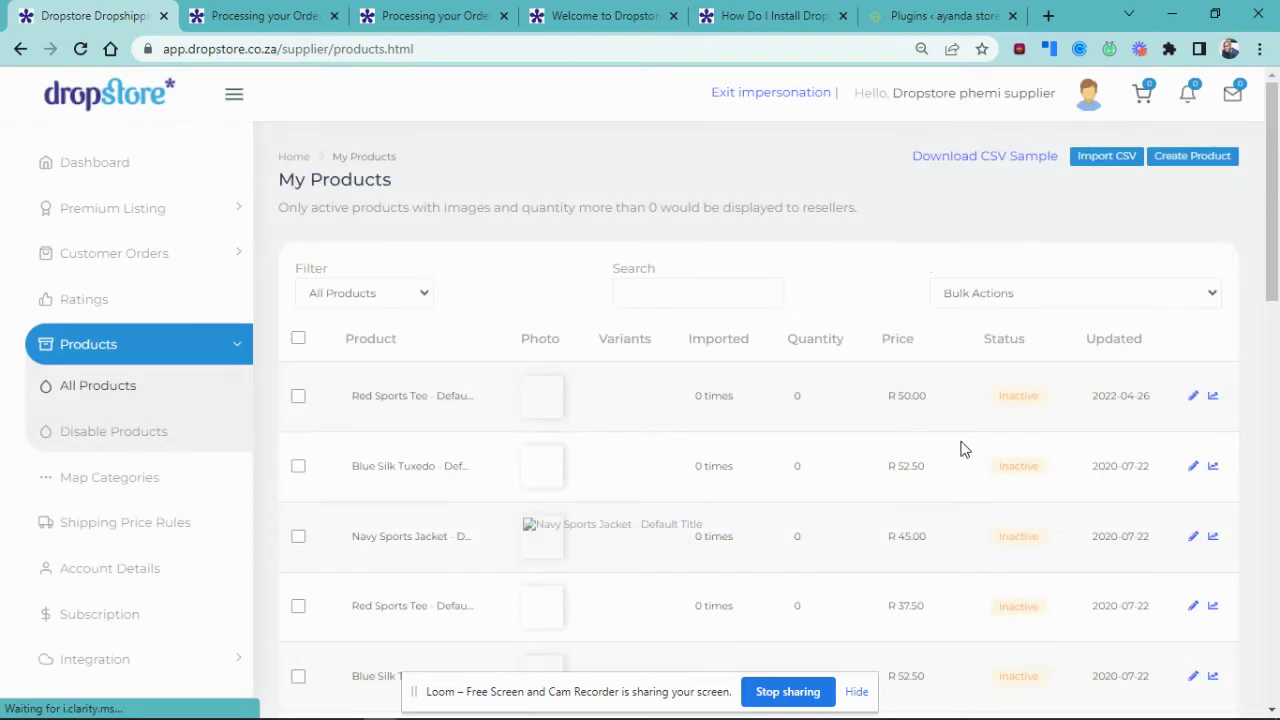
Return to the shipping price rules and view the table of weight-range entries
click(151, 523)
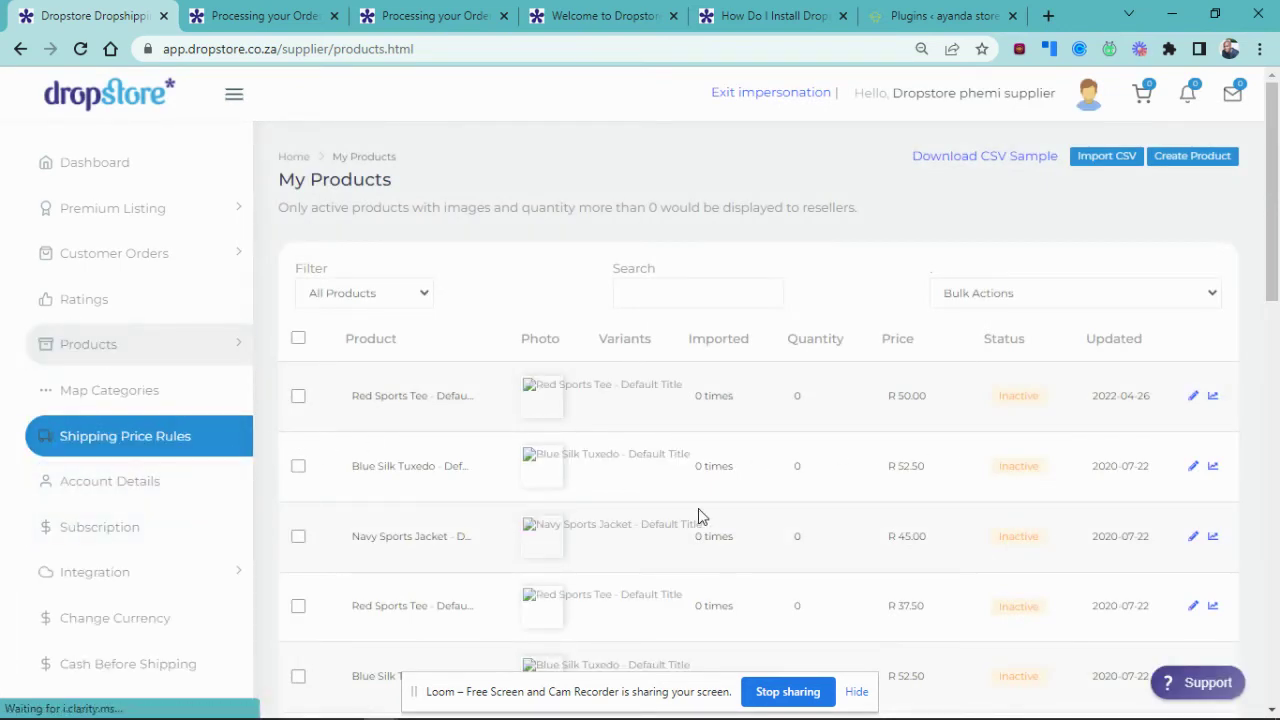
scroll(698, 516, down, 5)
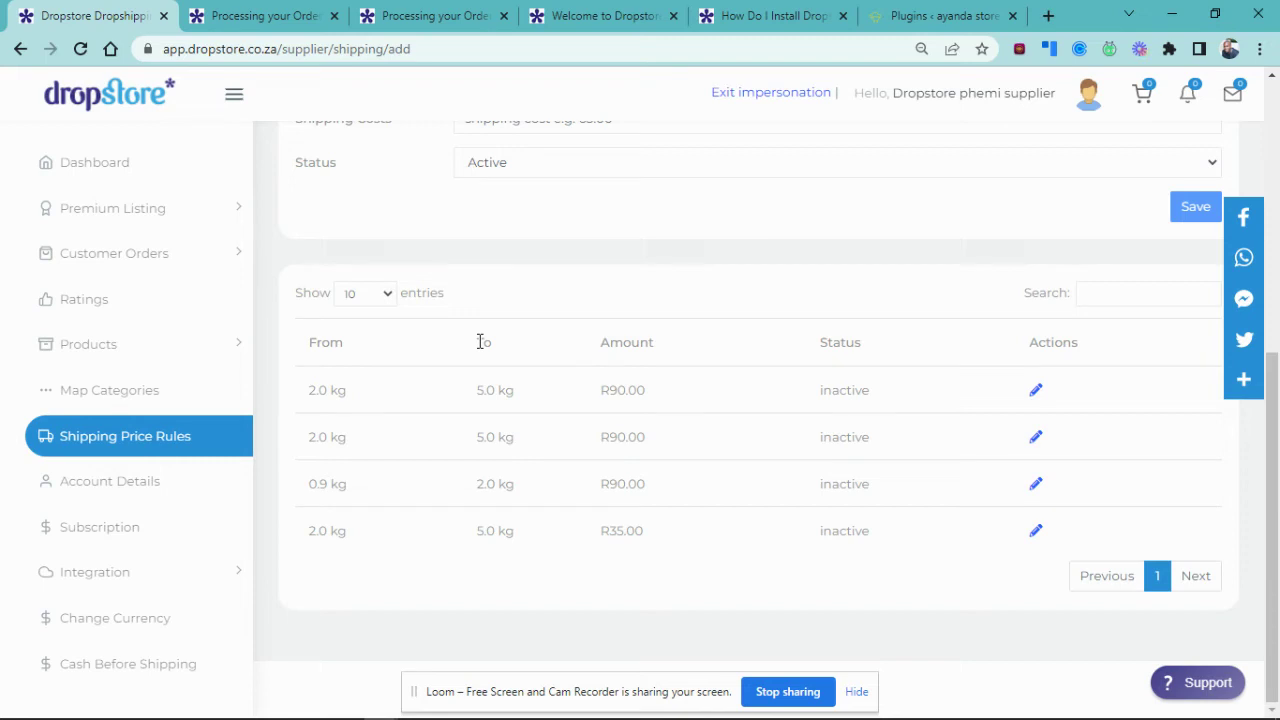
Open the supplier's account details and view the options in the profile menu
click(148, 485)
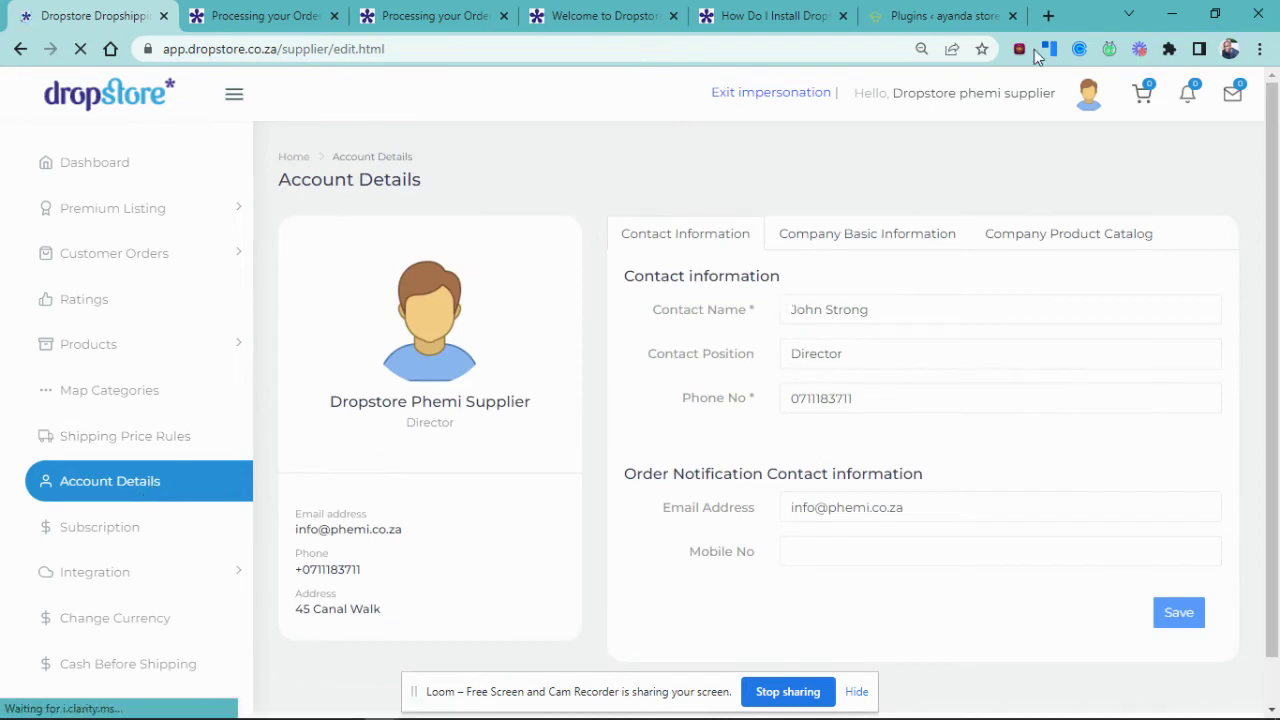
click(1007, 111)
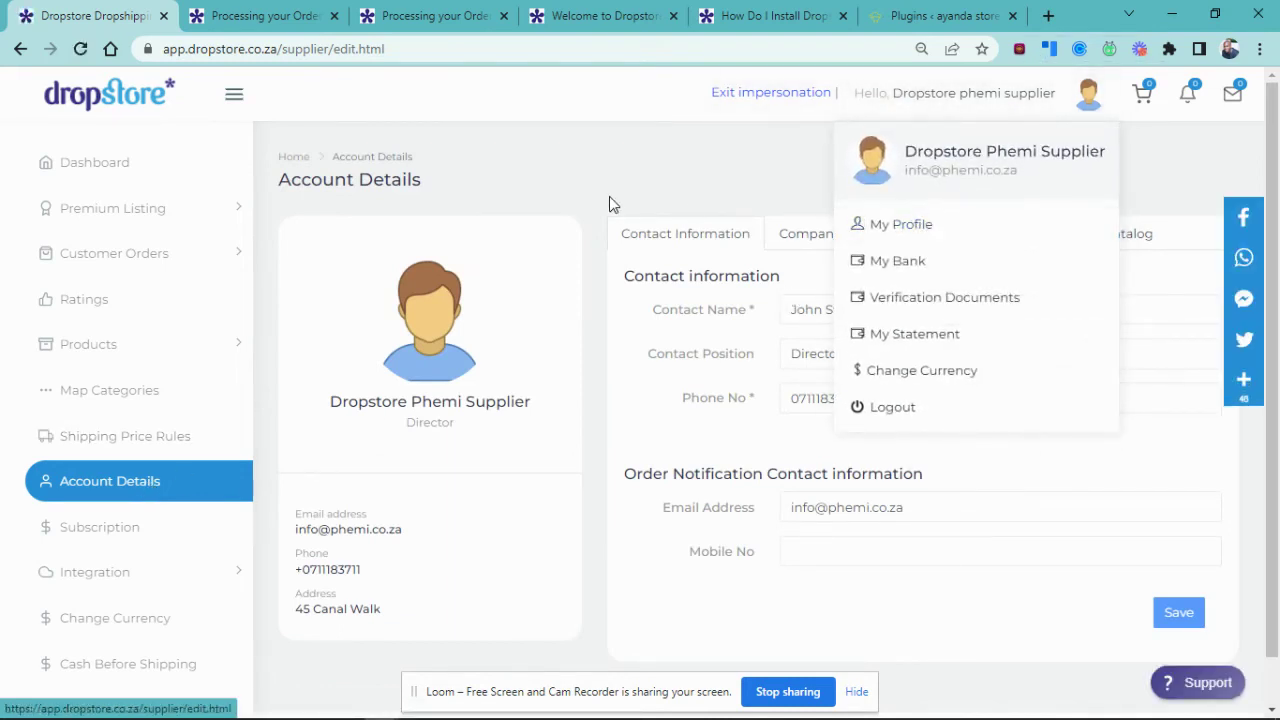
click(98, 476)
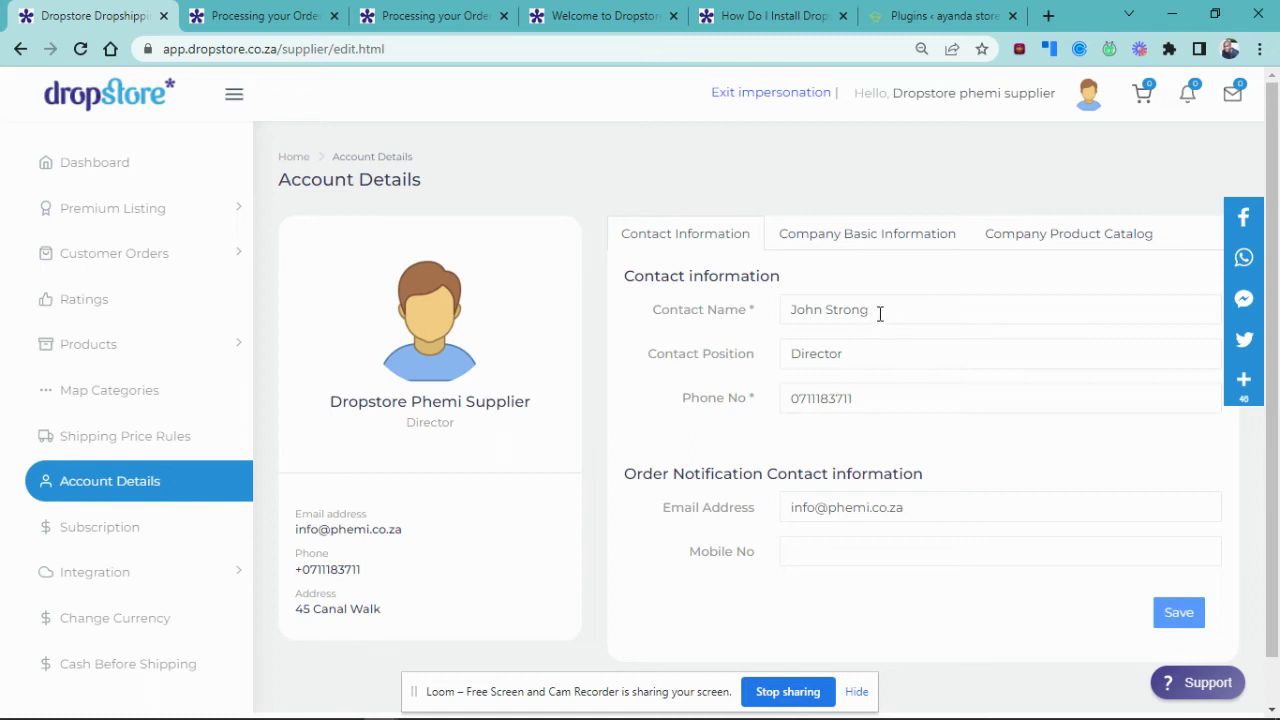
Examine the contact name and the email and mobile number fields for order notifications in the contact information
drag(880, 314, 771, 334)
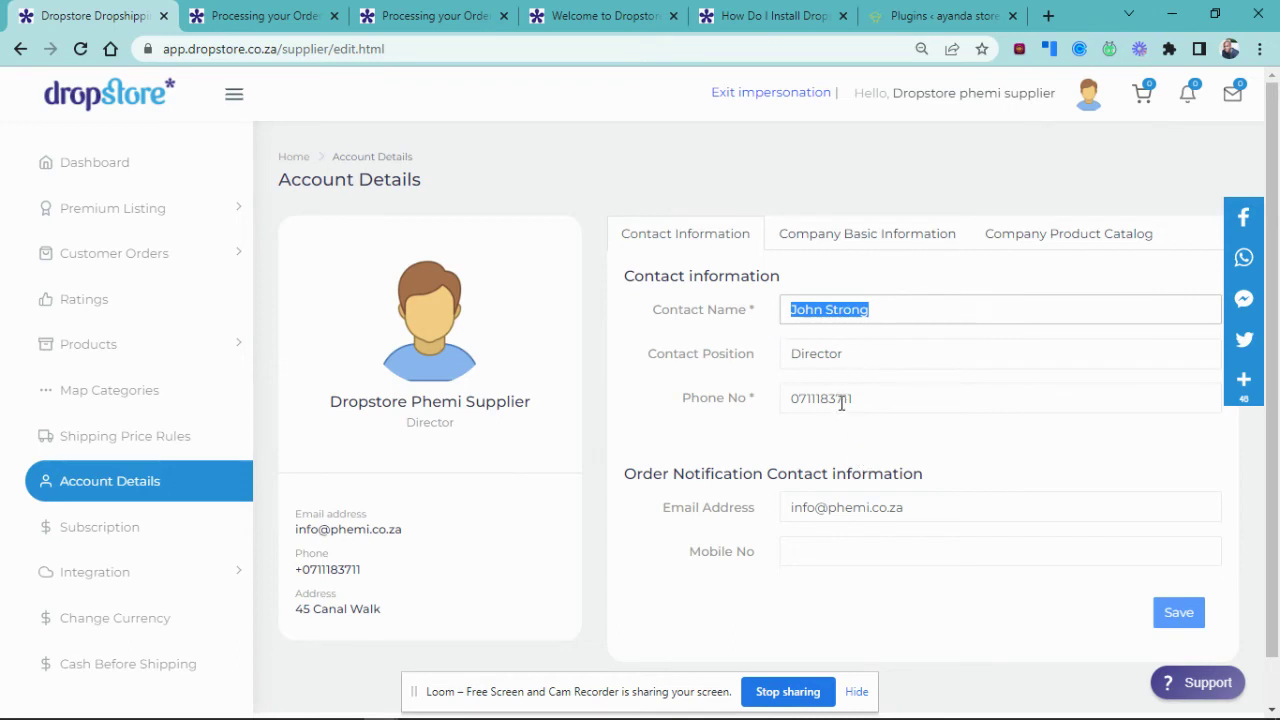
click(923, 507)
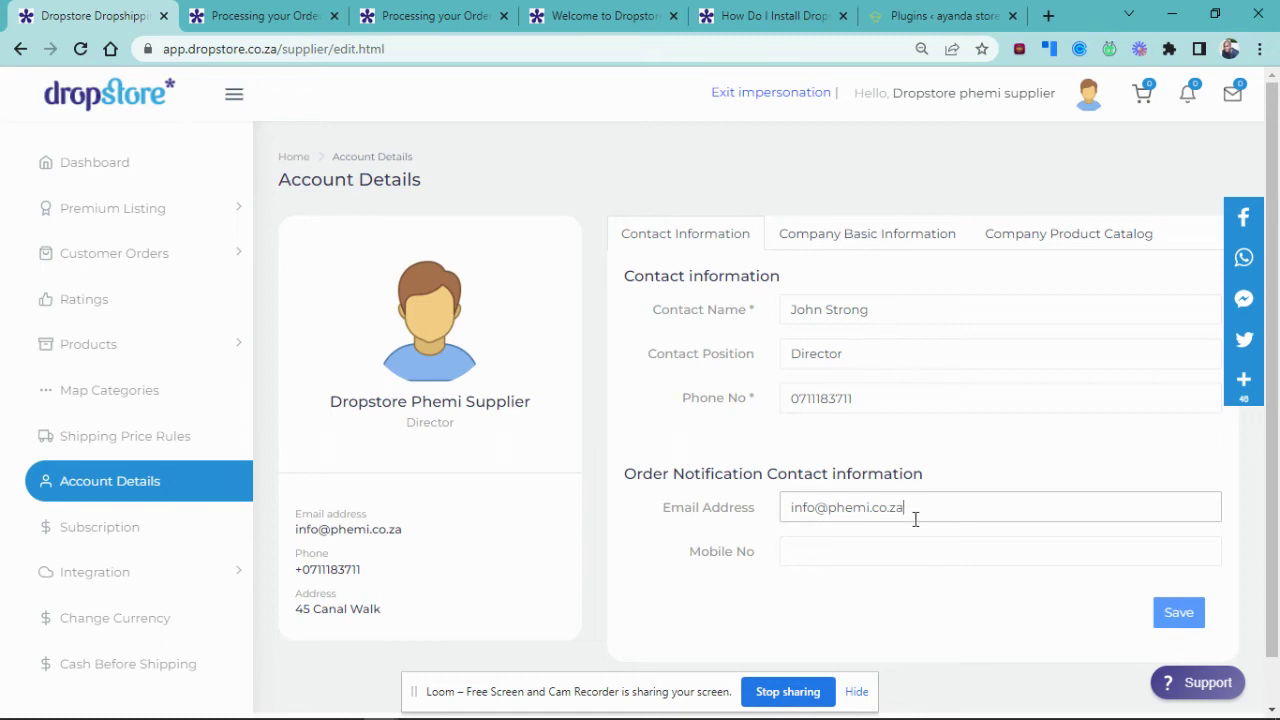
click(878, 552)
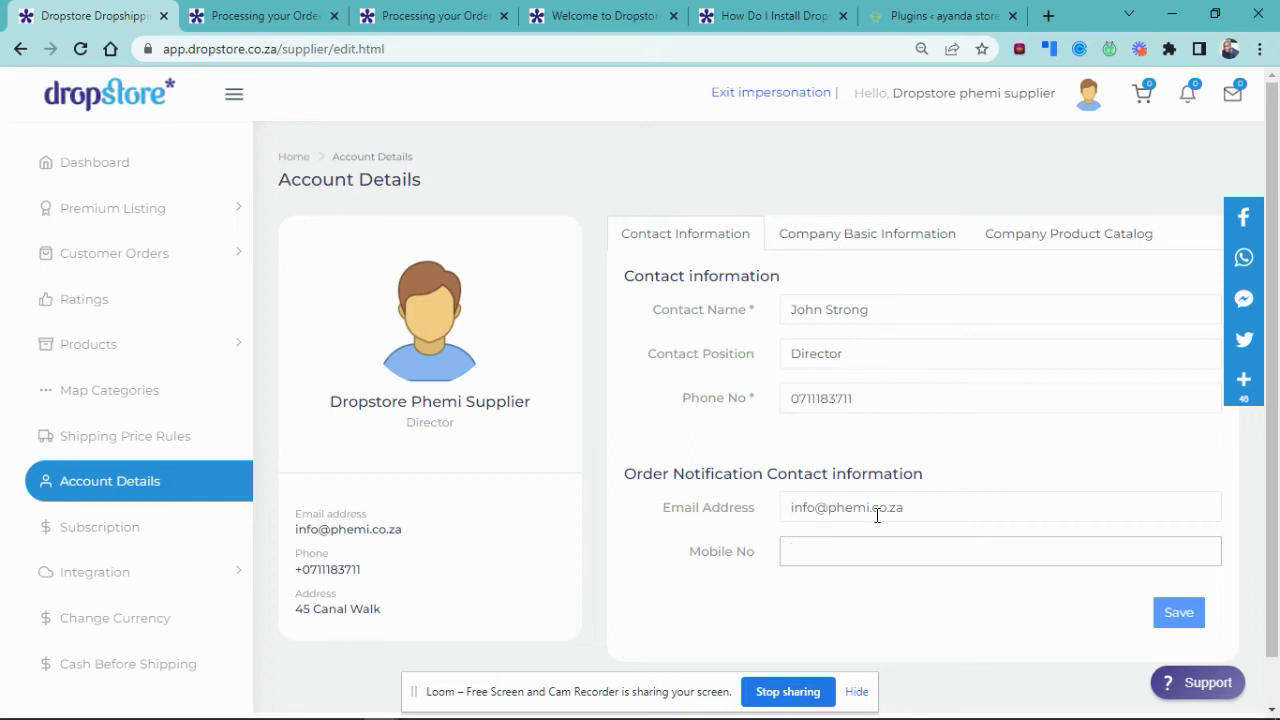
click(896, 508)
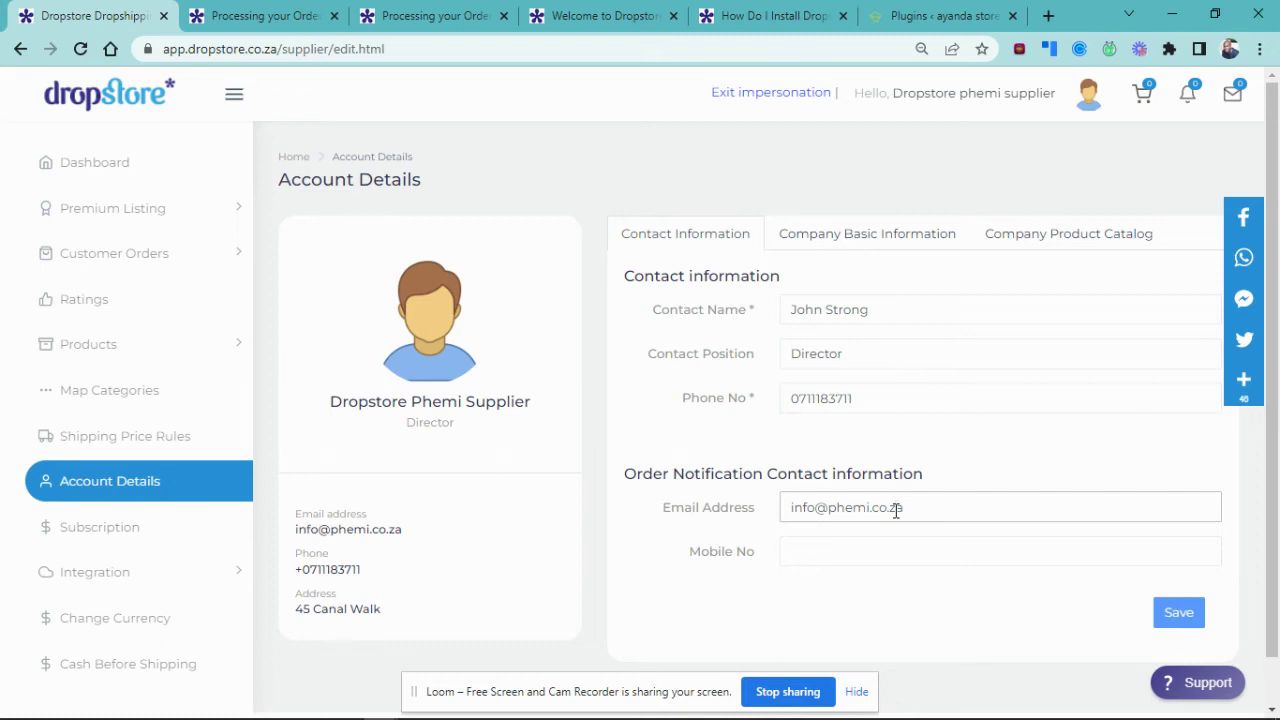
click(883, 561)
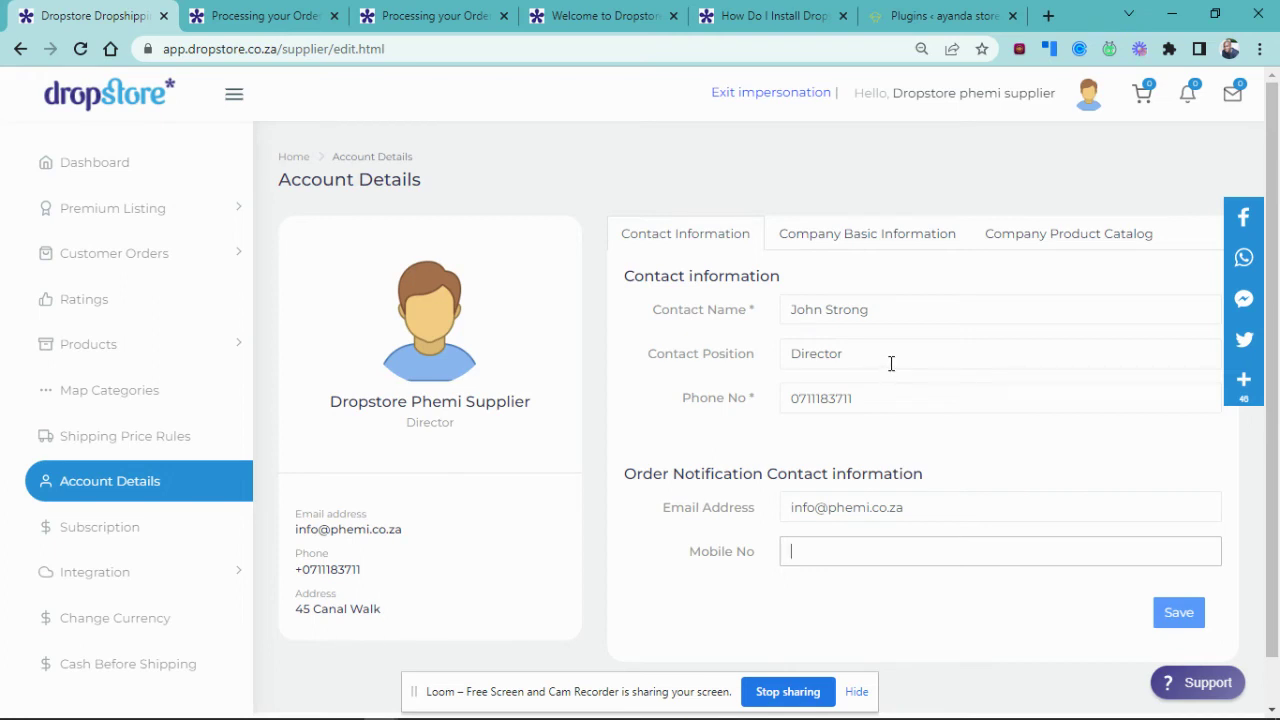
Open the company basic information and examine the business trading name and the description of the business
click(853, 243)
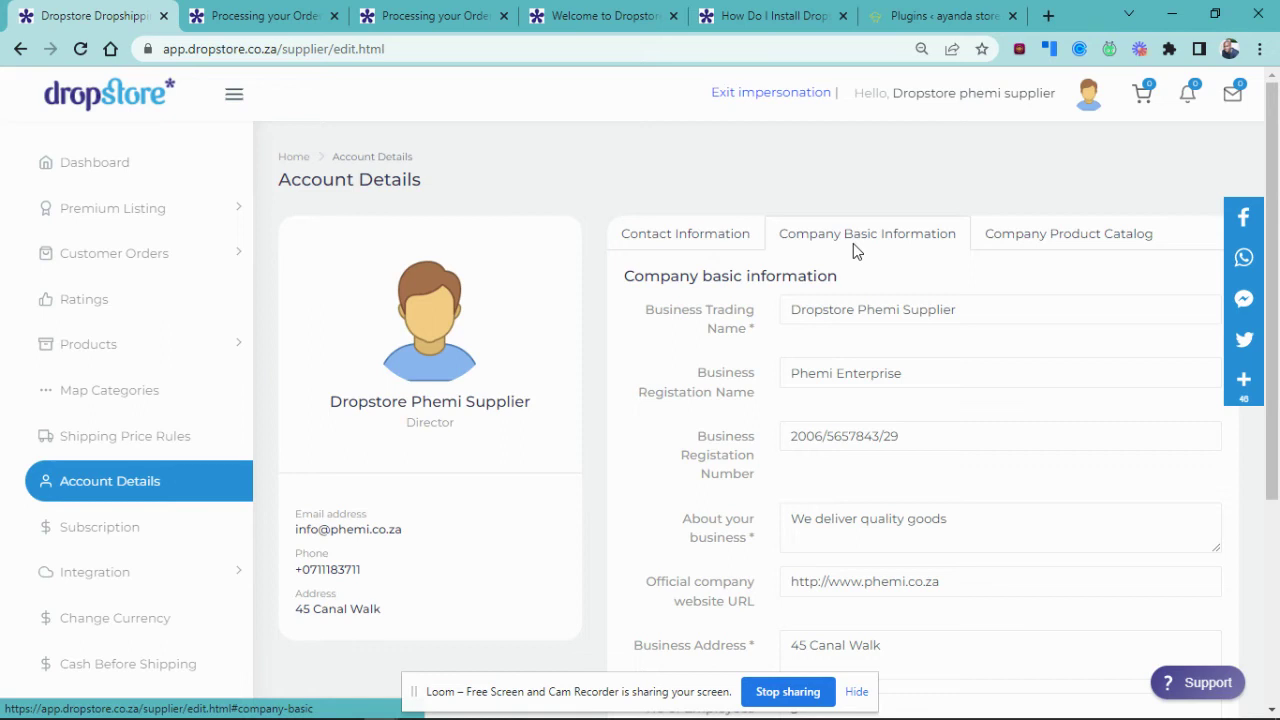
click(971, 312)
drag(971, 312, 797, 337)
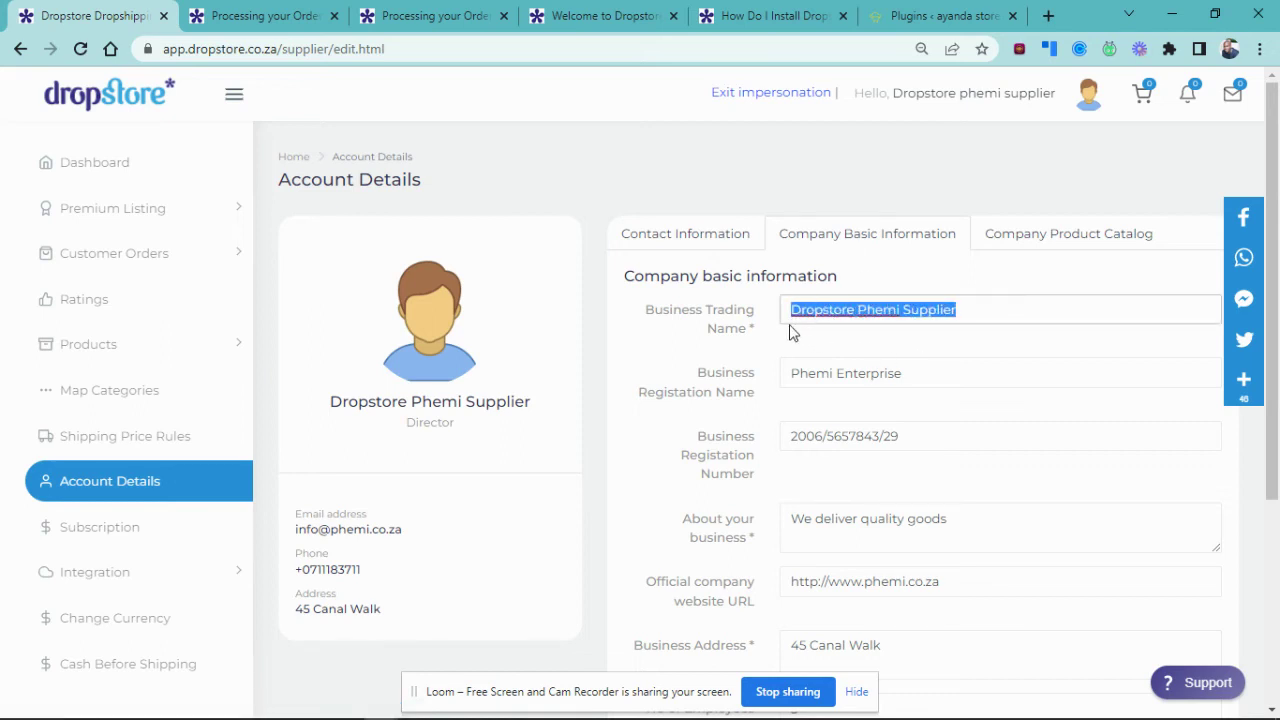
scroll(870, 470, down, 2)
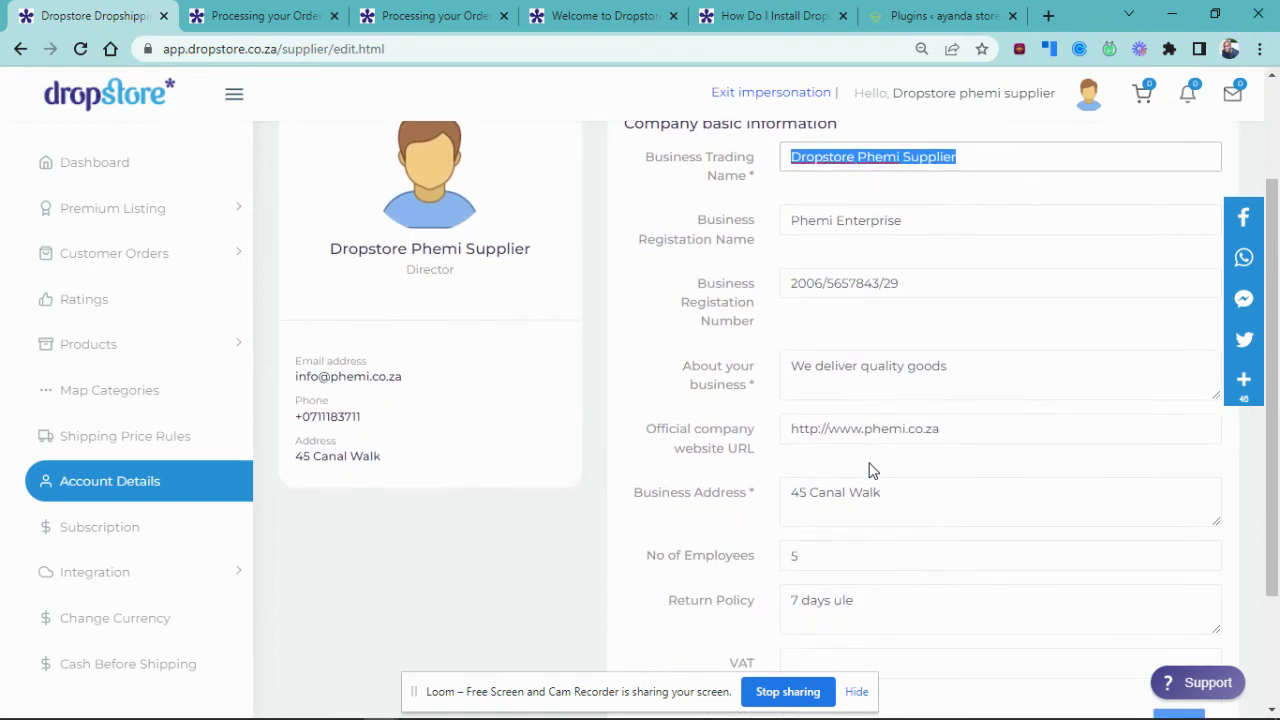
click(960, 344)
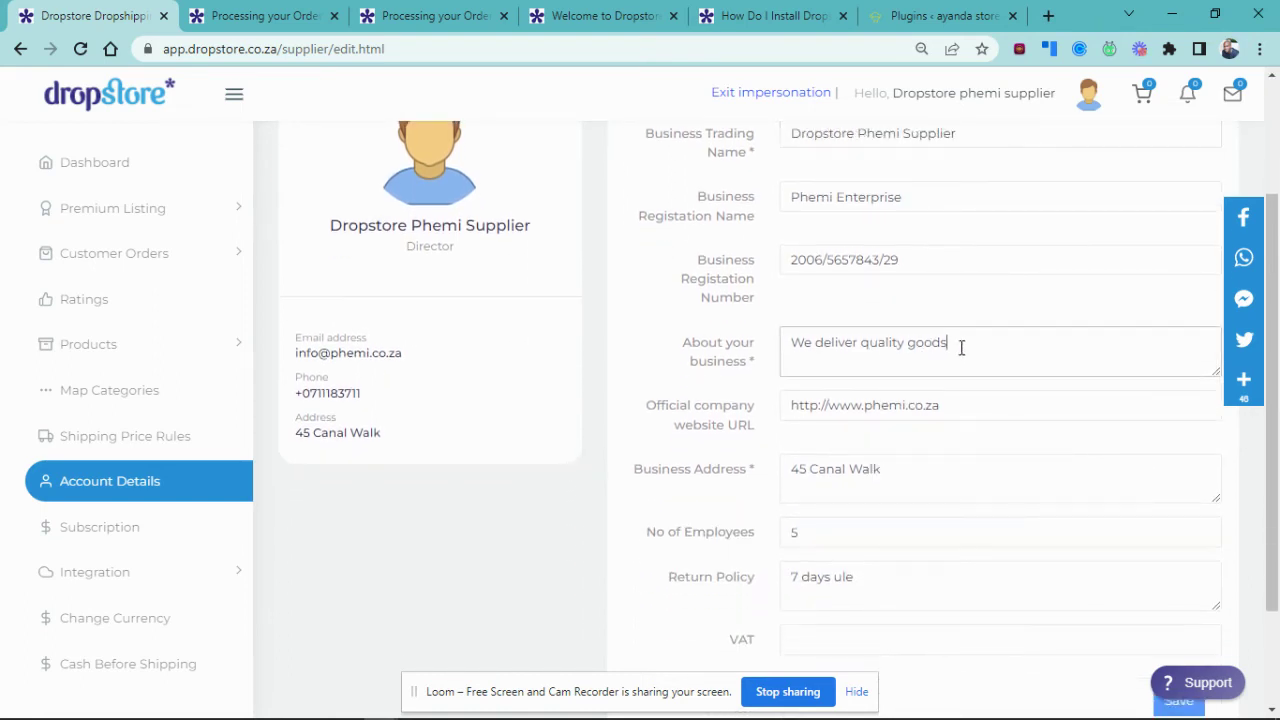
drag(961, 347, 793, 388)
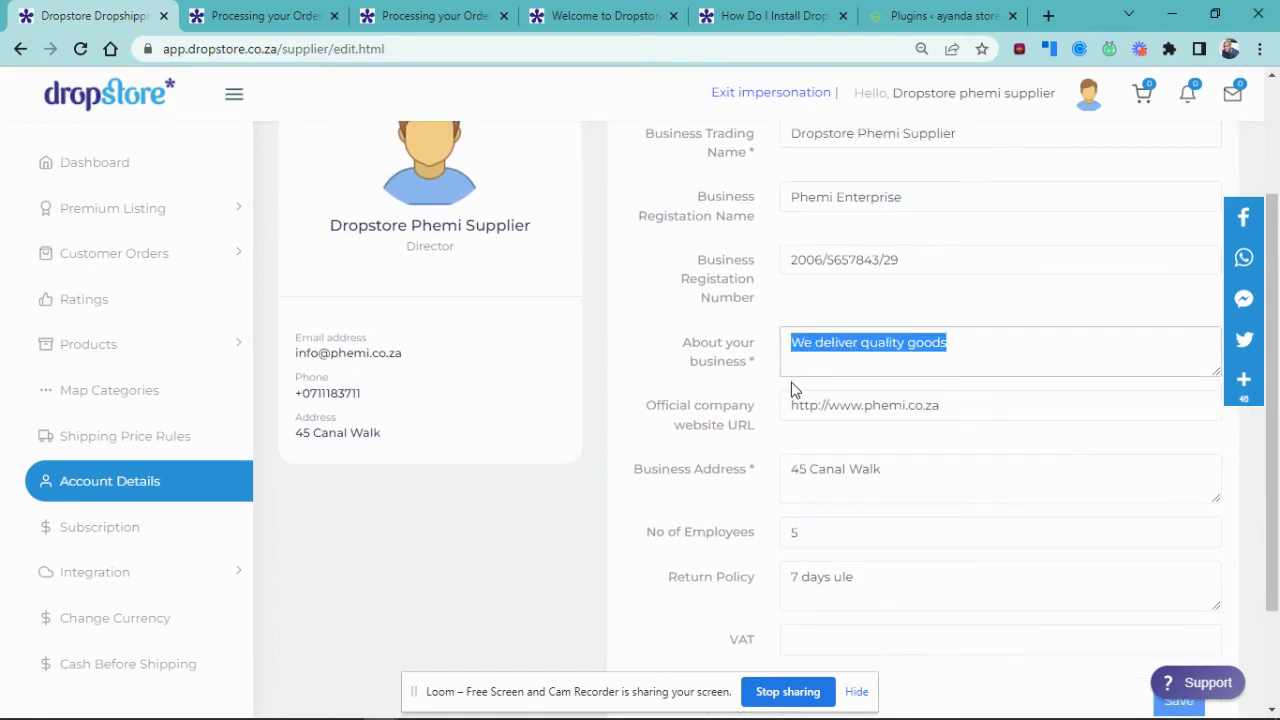
Examine the return policy field in the company basic information without changing it
scroll(837, 531, down, 2)
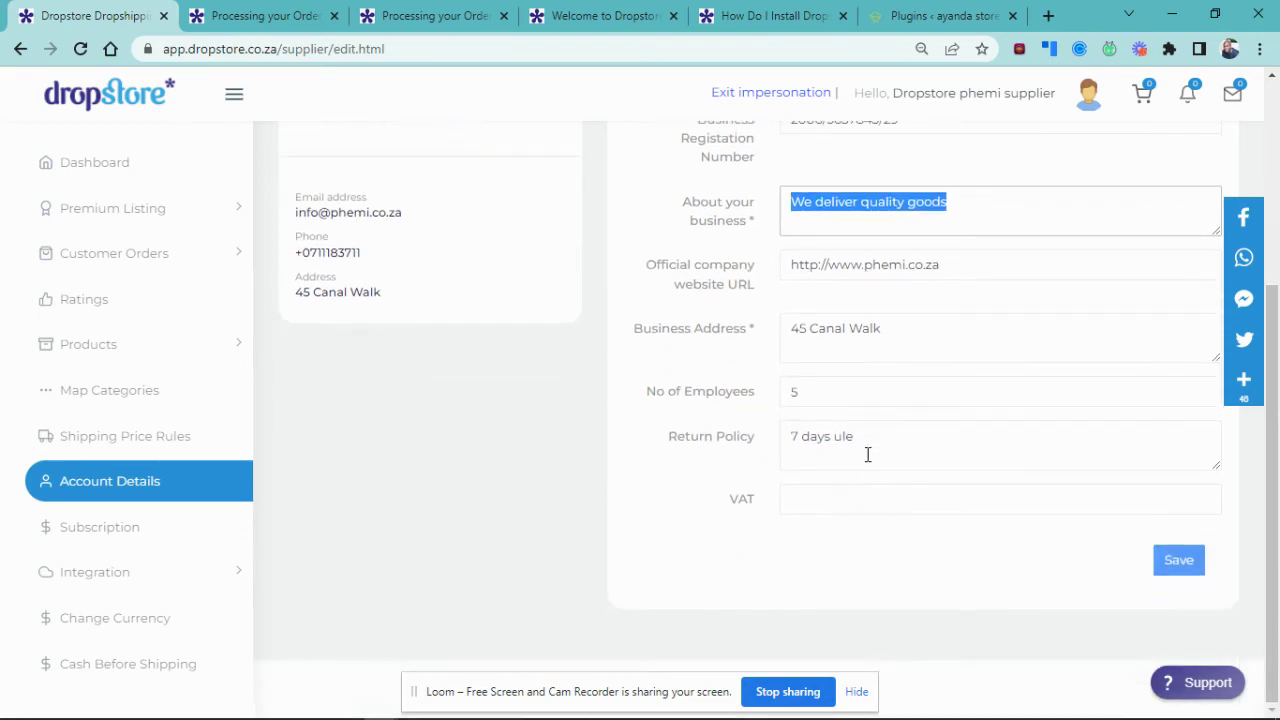
click(862, 443)
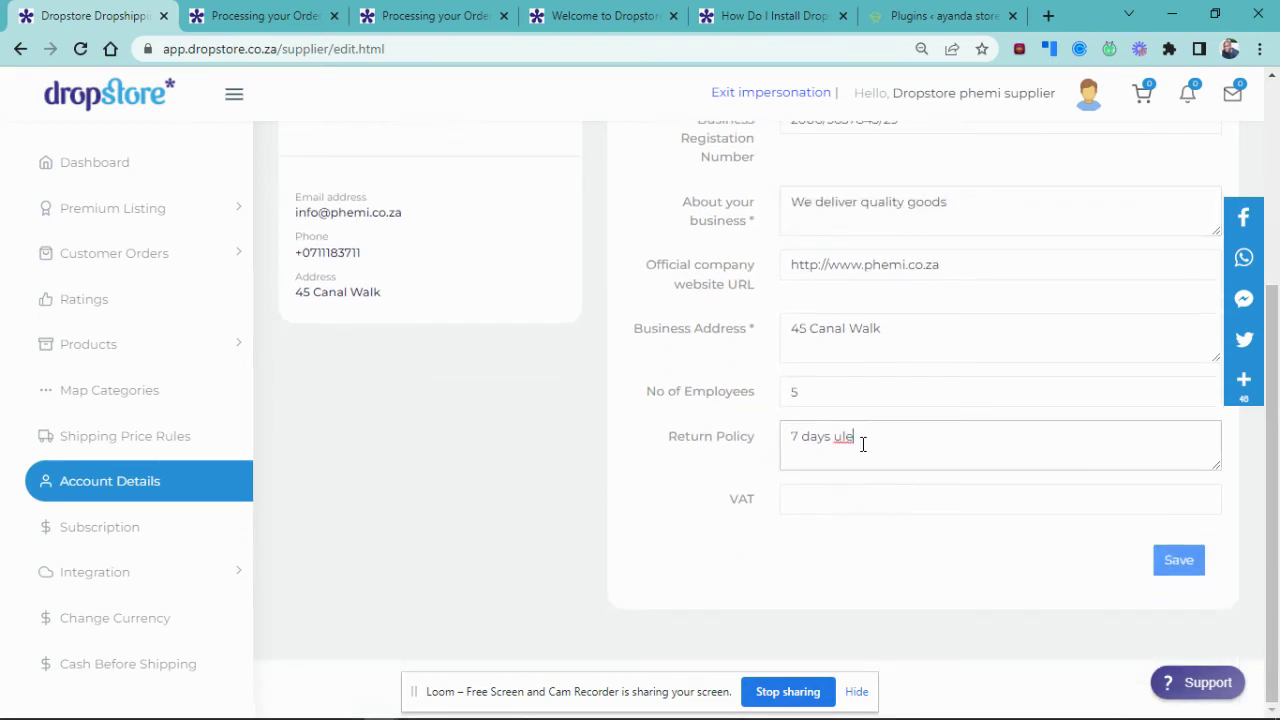
right_click(781, 437)
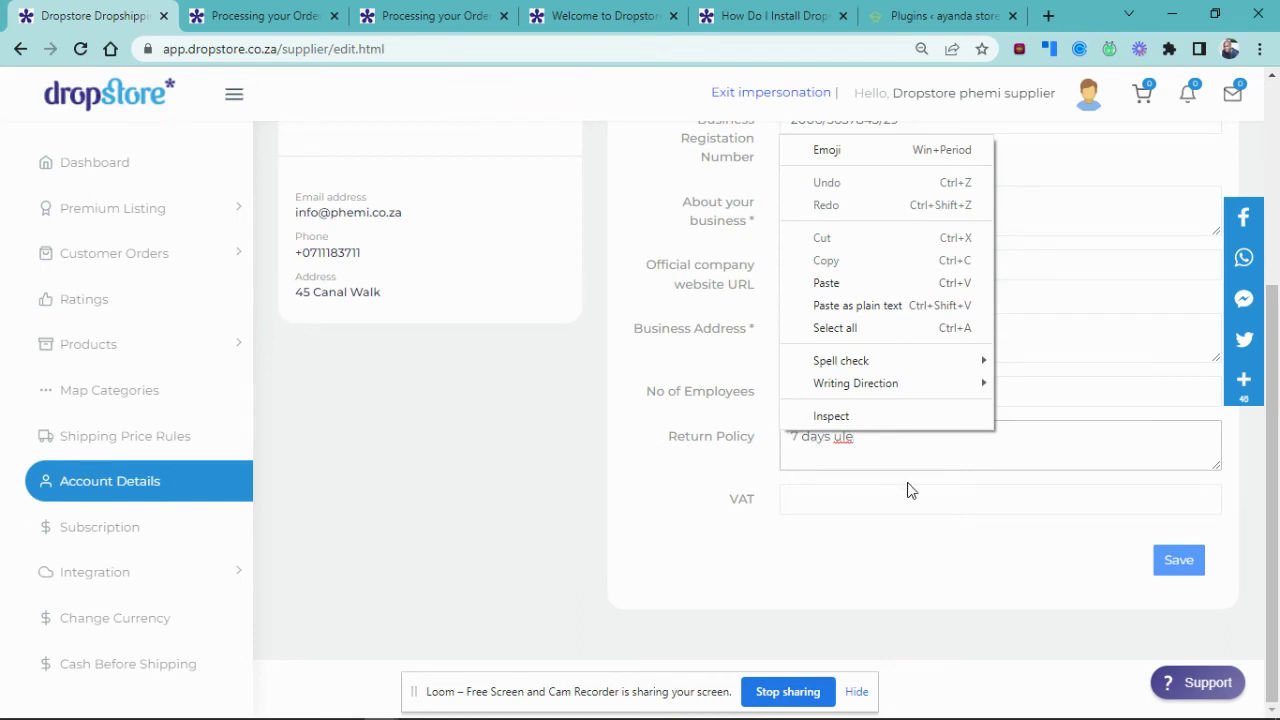
click(911, 449)
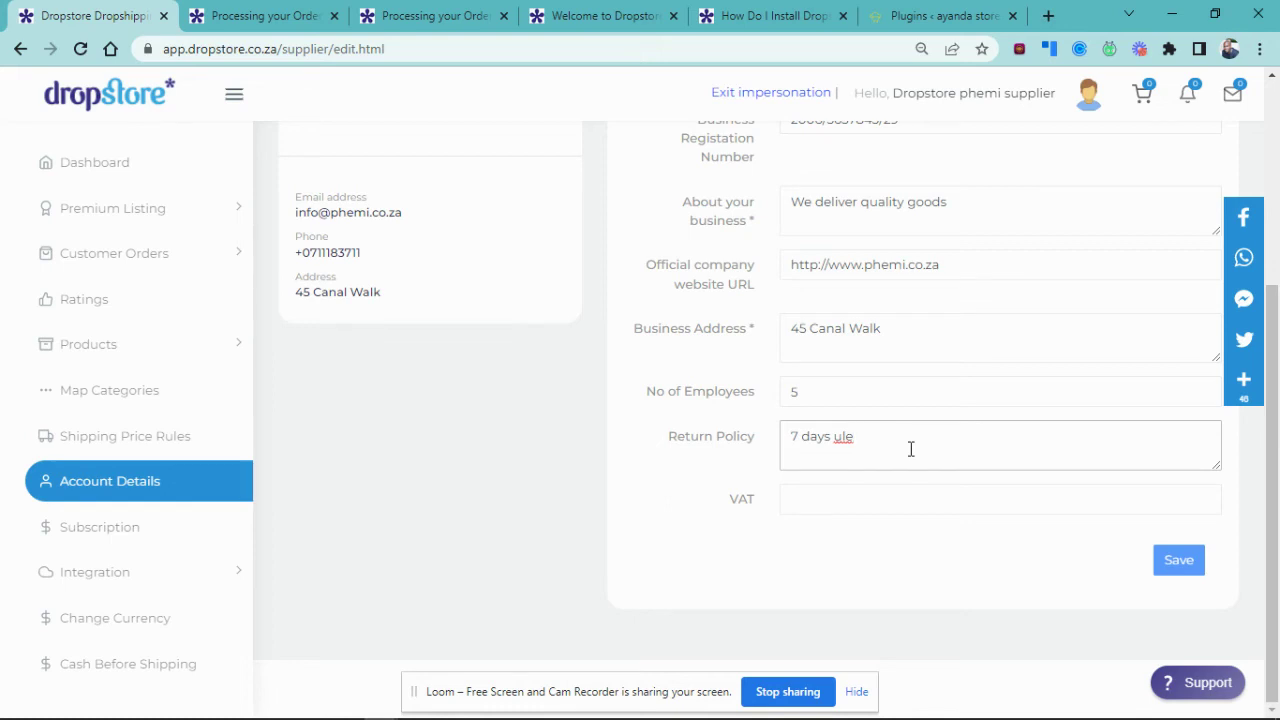
Review the trading name, business description, return policy and VAT fields of the company basic information again
scroll(893, 350, up, 3)
scroll(893, 350, down, 3)
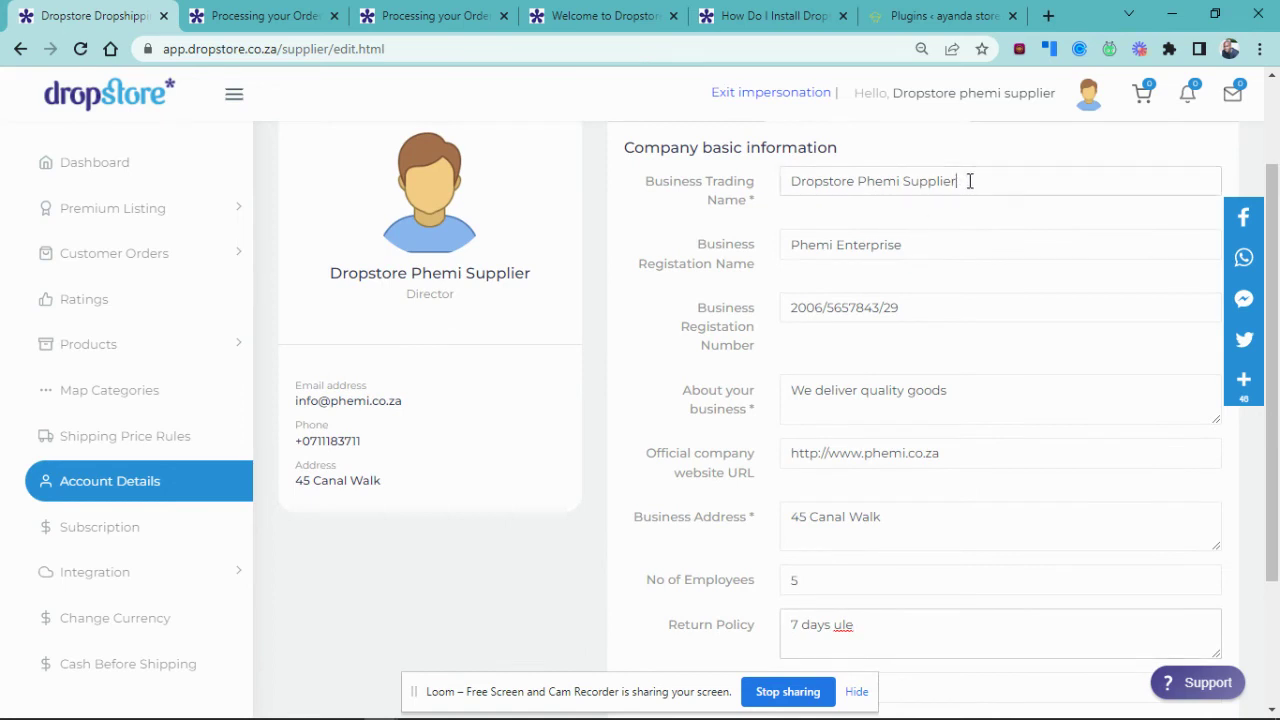
drag(966, 181, 826, 181)
scroll(854, 278, down, 3)
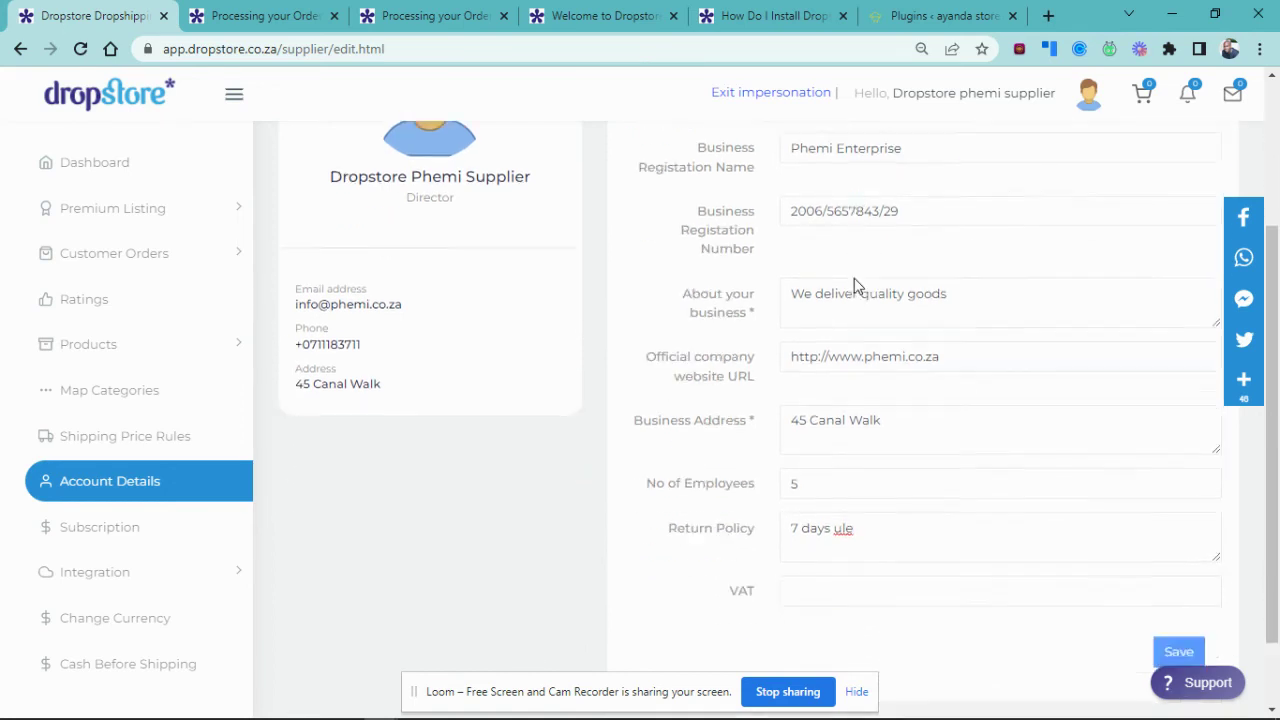
drag(964, 198, 848, 207)
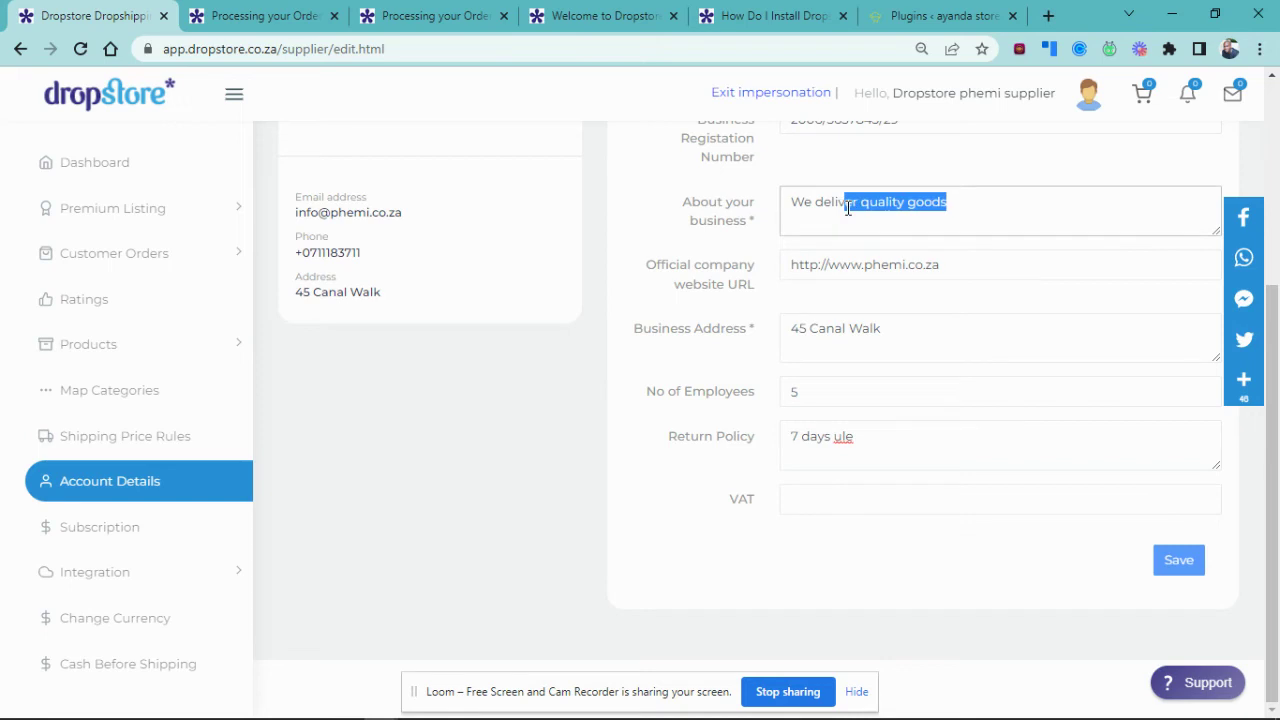
click(874, 443)
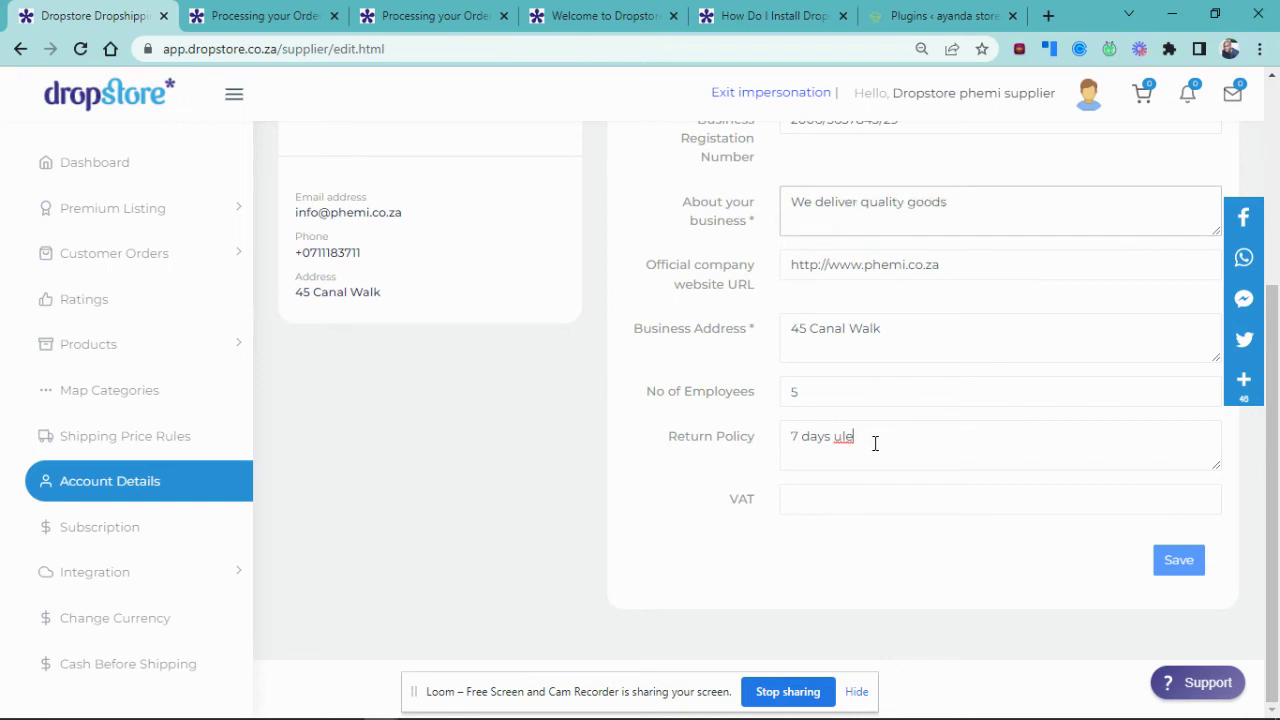
right_click(763, 442)
click(844, 509)
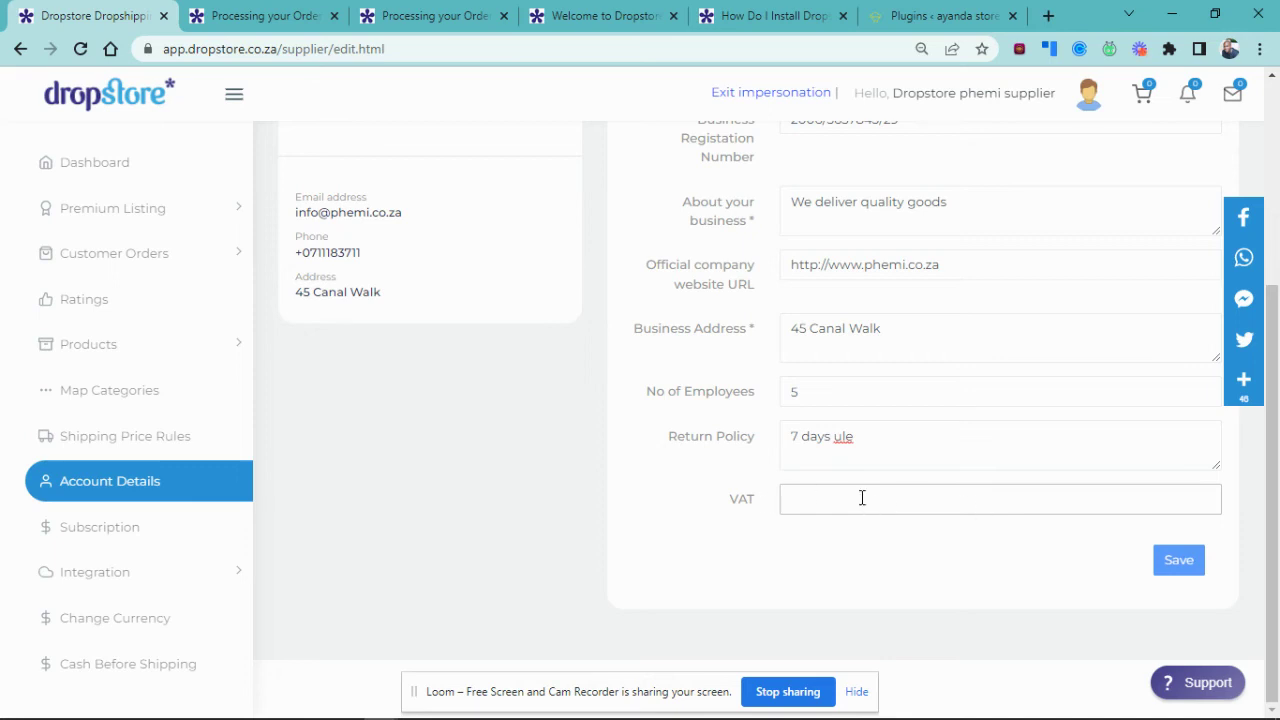
Open the company product catalog details to view the sales channel, flat shipping rate, processing time and delivery time
scroll(730, 520, up, 4)
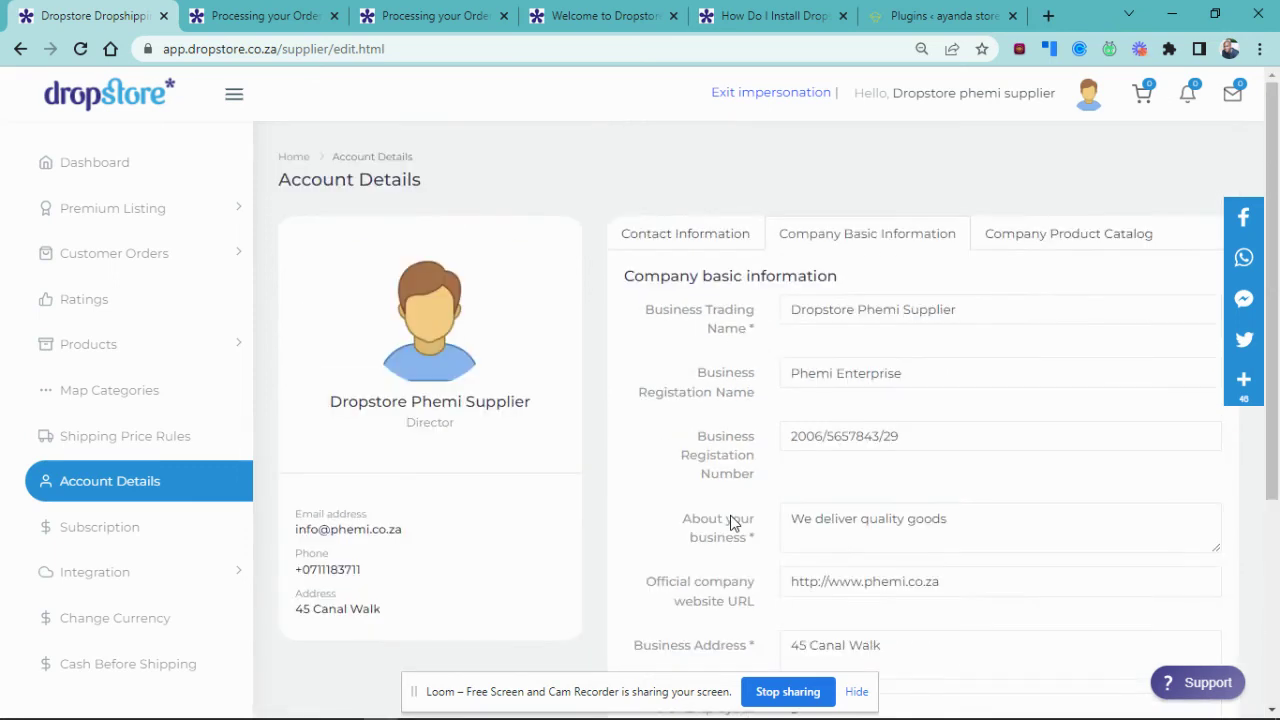
click(1075, 247)
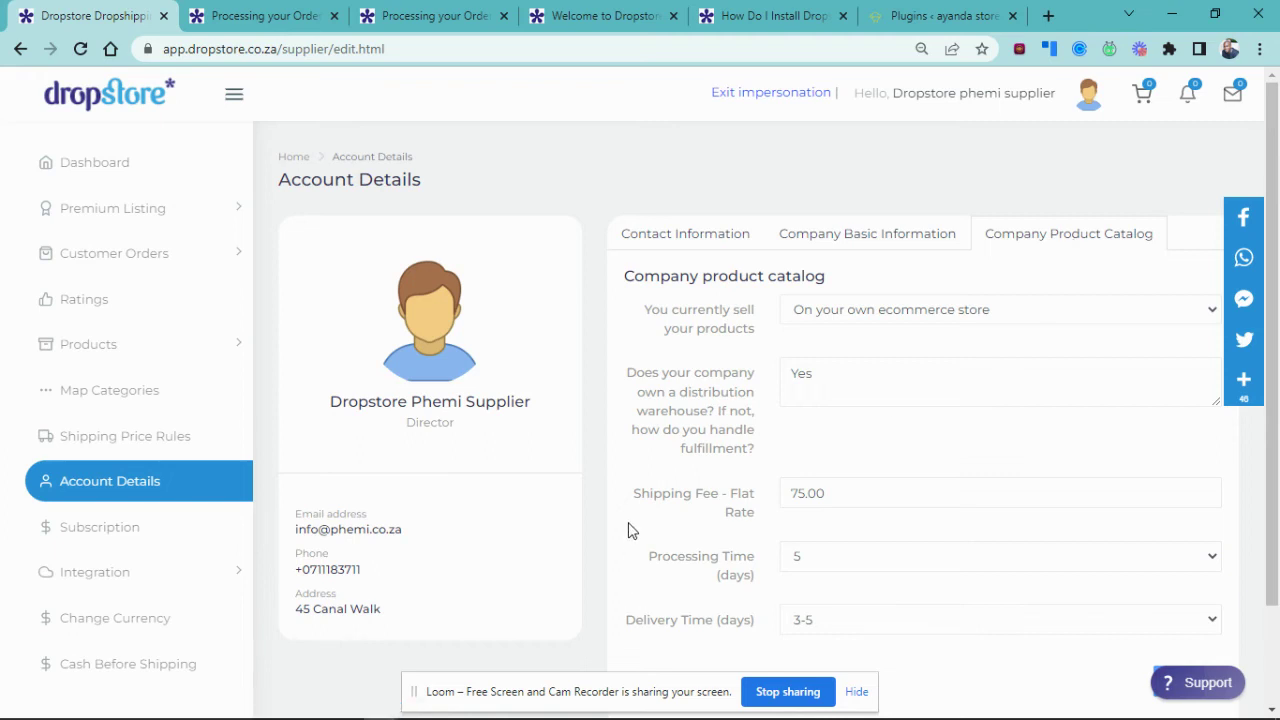
Examine the flat shipping rate and the available processing time options in the company product catalog without changing them
scroll(630, 530, down, 1)
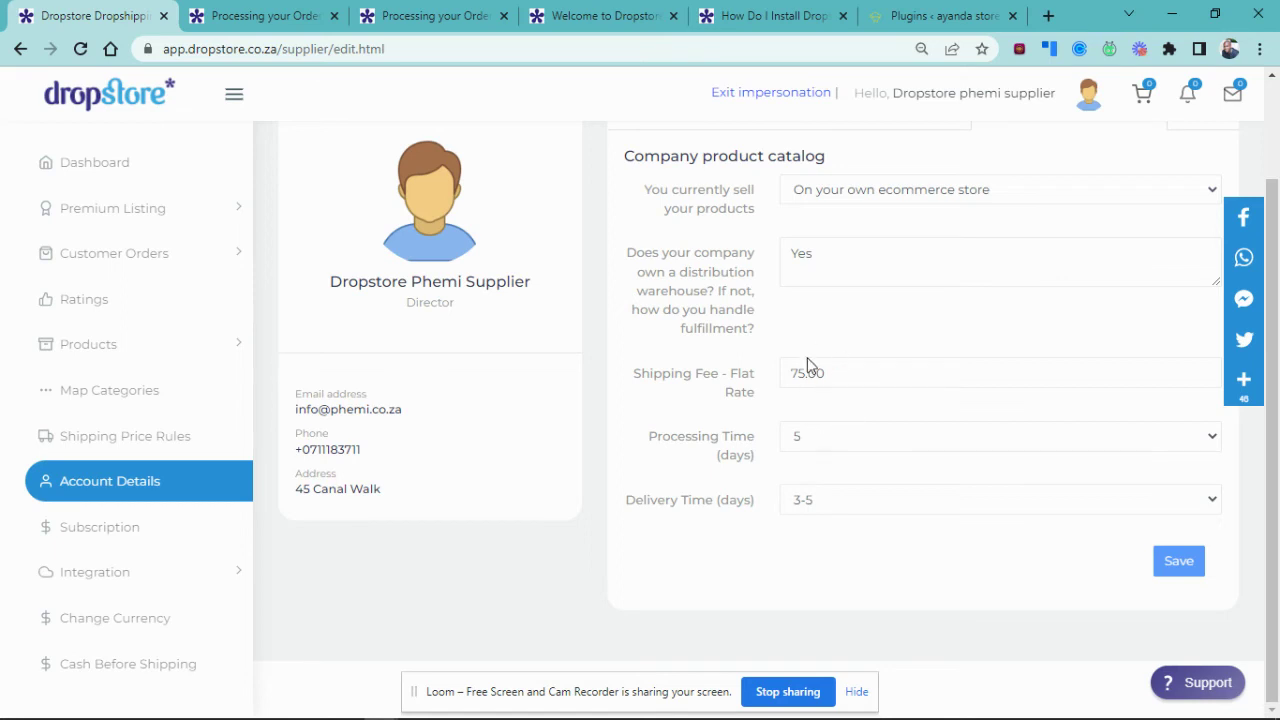
drag(826, 372, 776, 372)
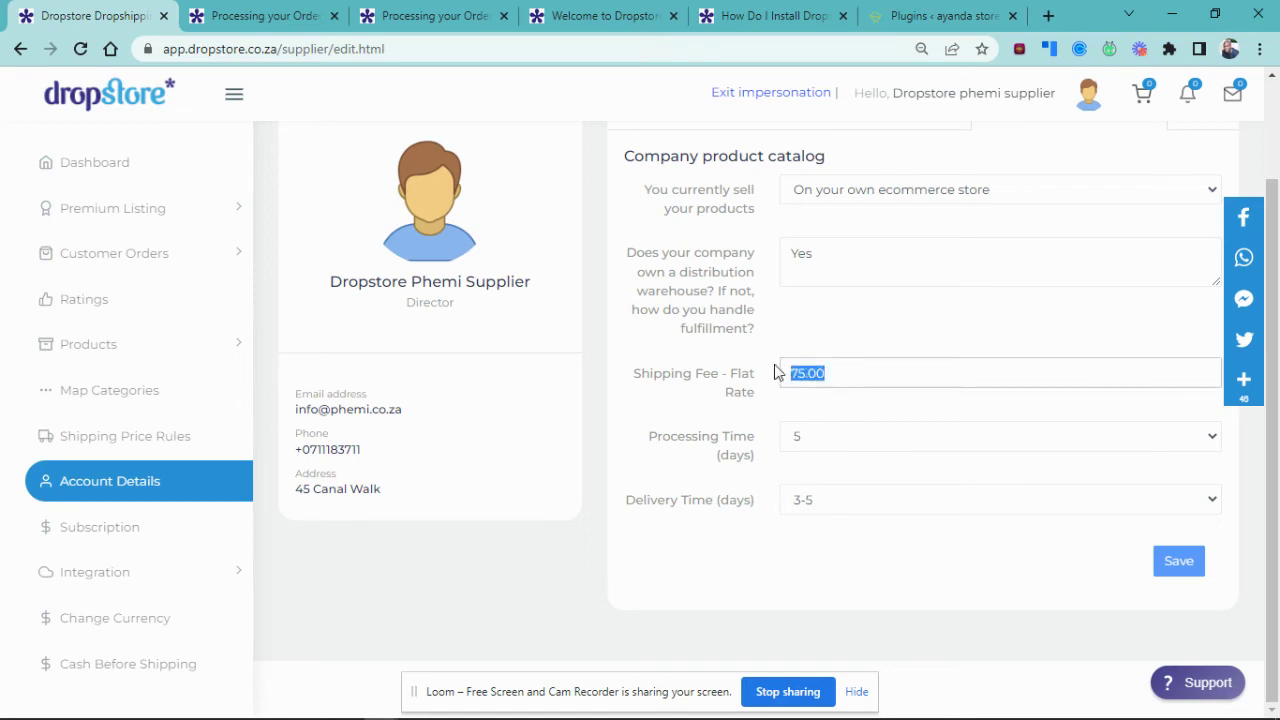
click(814, 432)
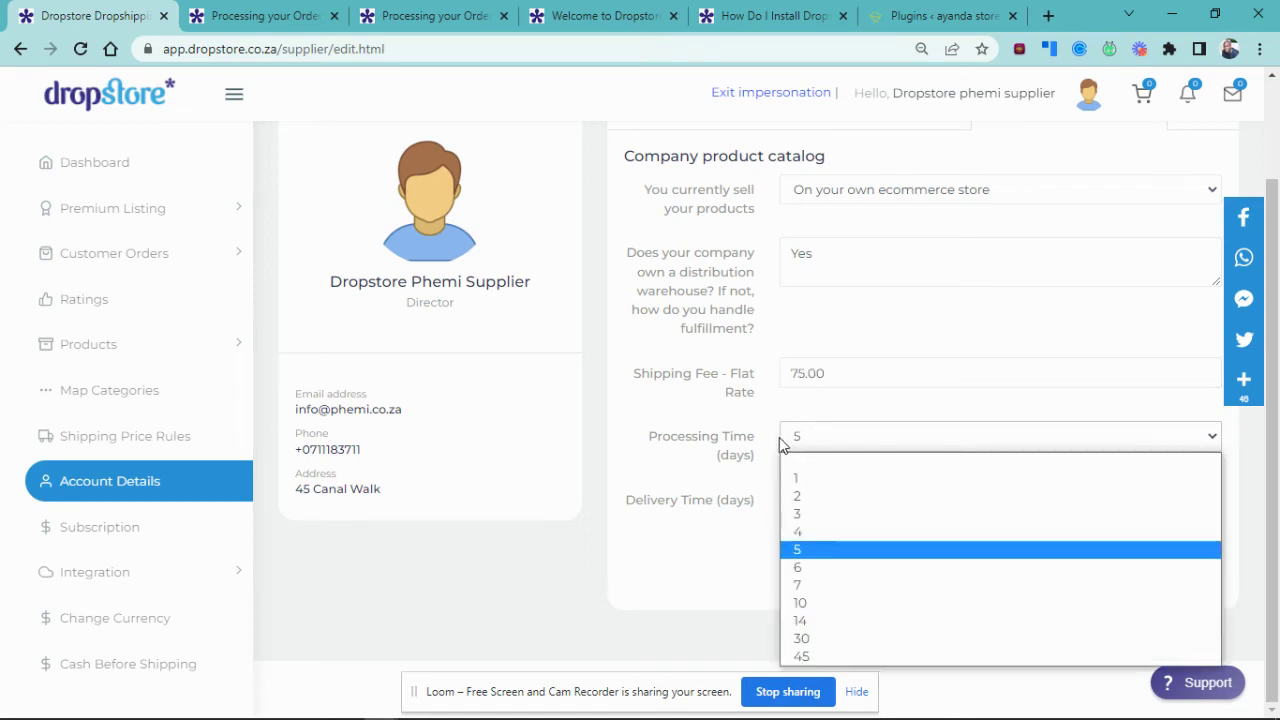
click(742, 450)
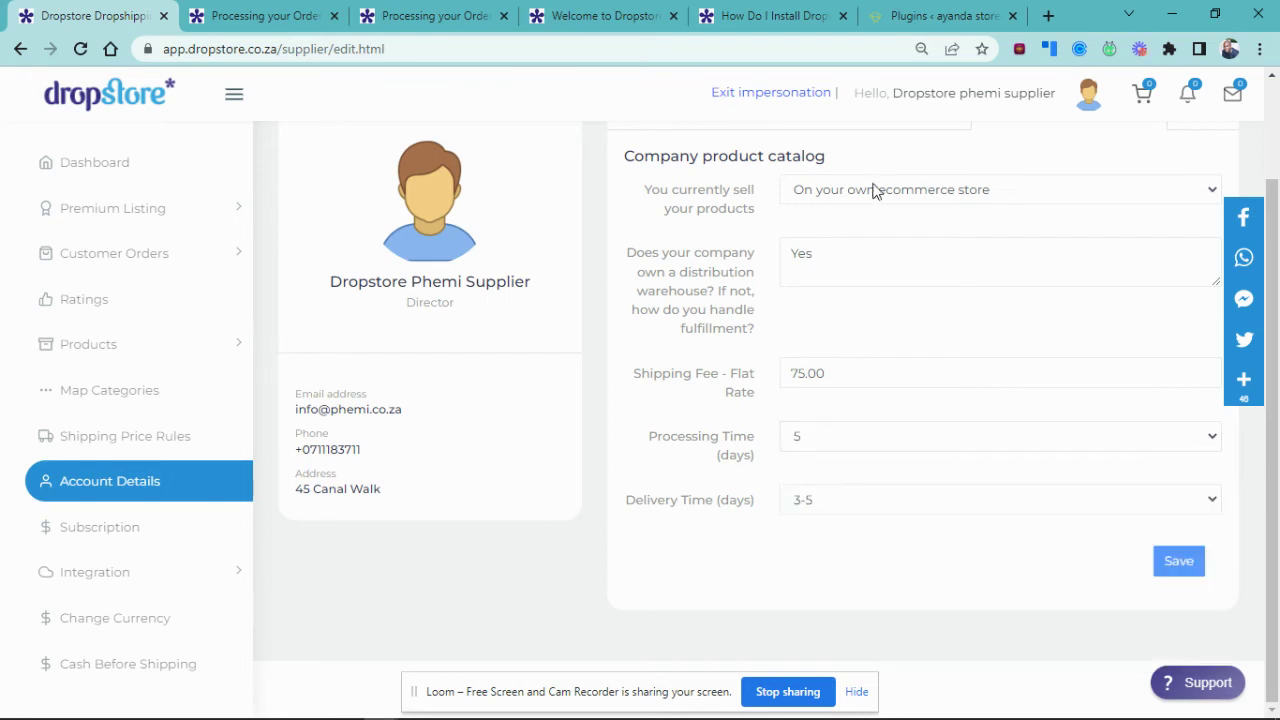
Return to the company basic information and review its fields down to the return policy and VAT
scroll(872, 190, up, 2)
click(903, 234)
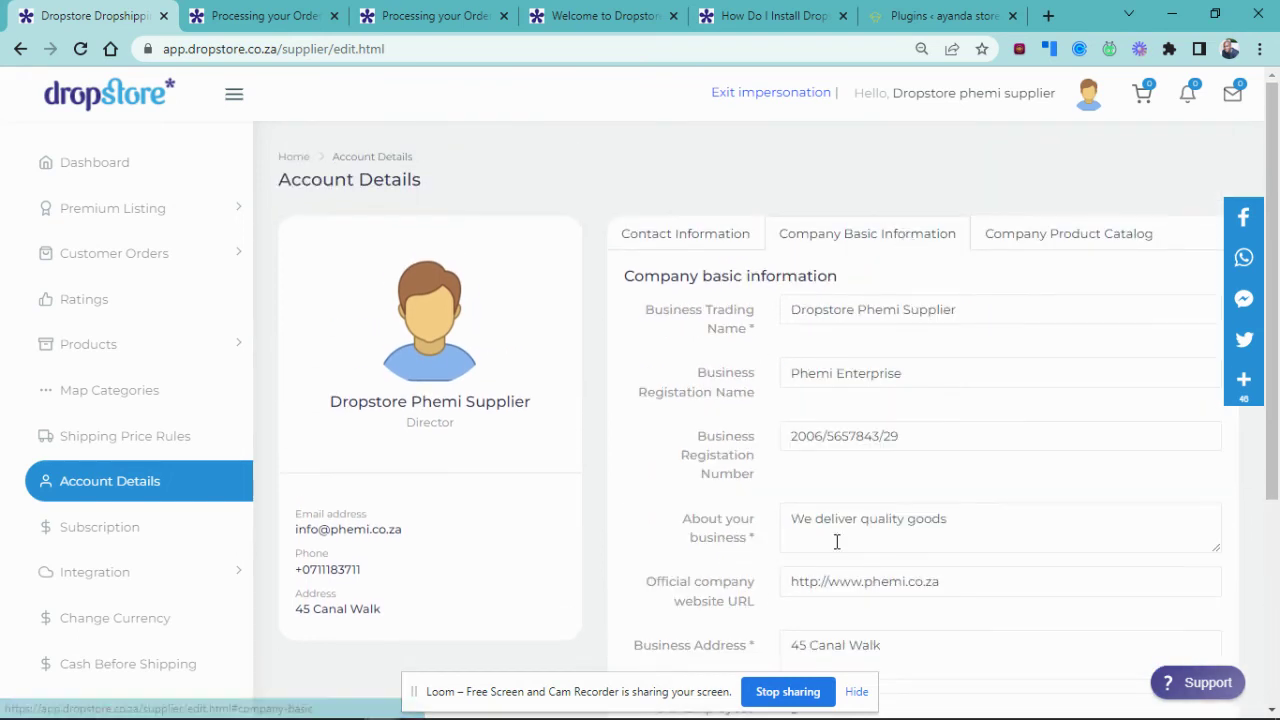
scroll(837, 542, down, 3)
scroll(837, 542, up, 1)
scroll(837, 542, down, 1)
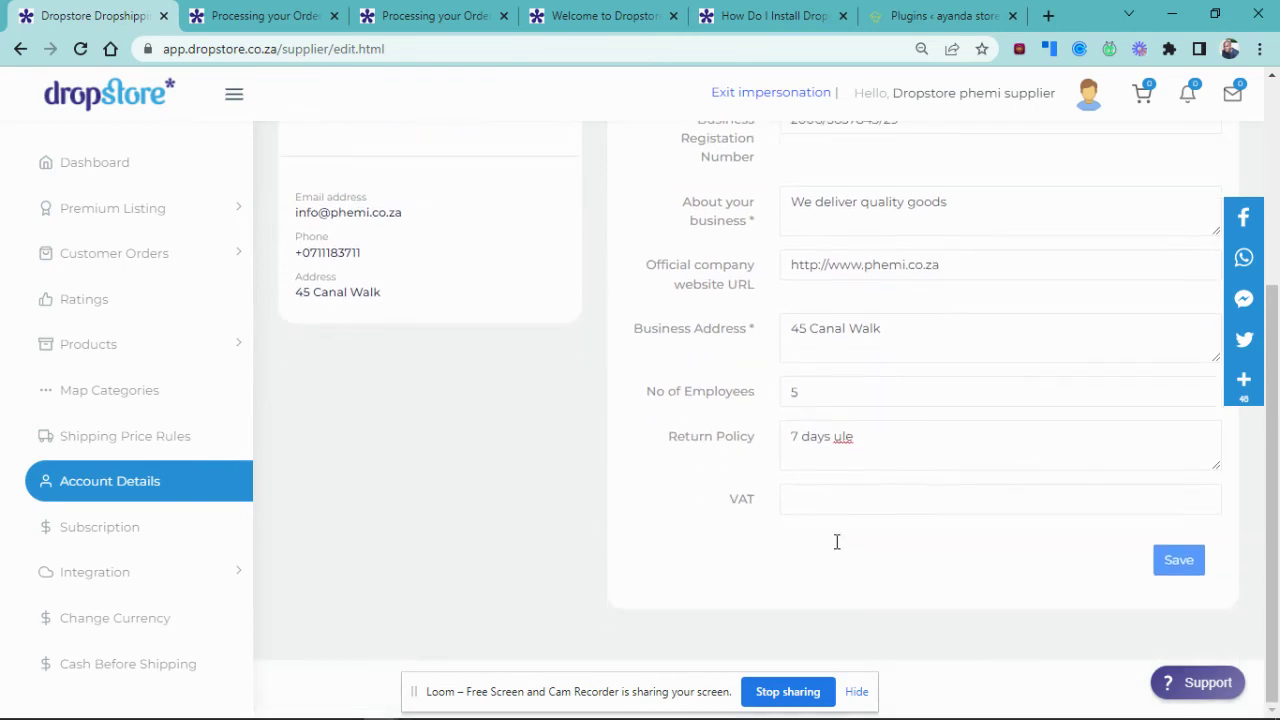
scroll(837, 542, up, 3)
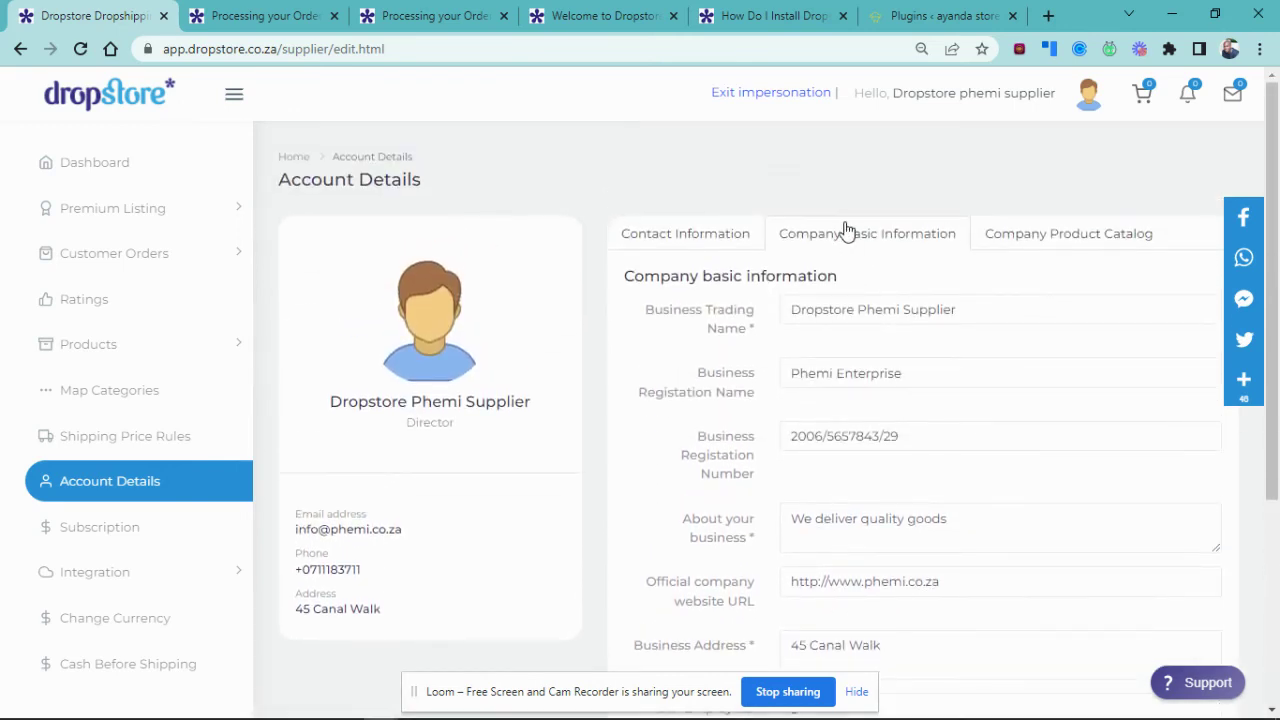
View the contact information and return to the company product catalog details
click(705, 240)
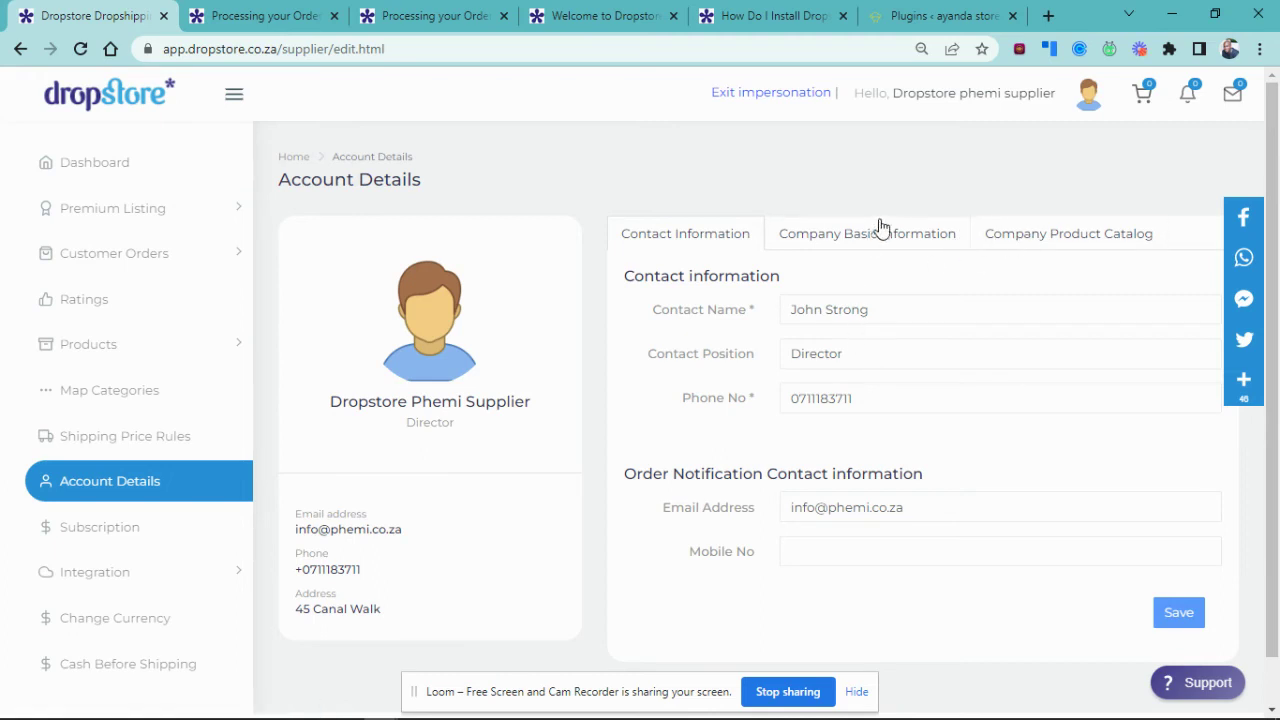
click(1034, 236)
scroll(754, 484, down, 1)
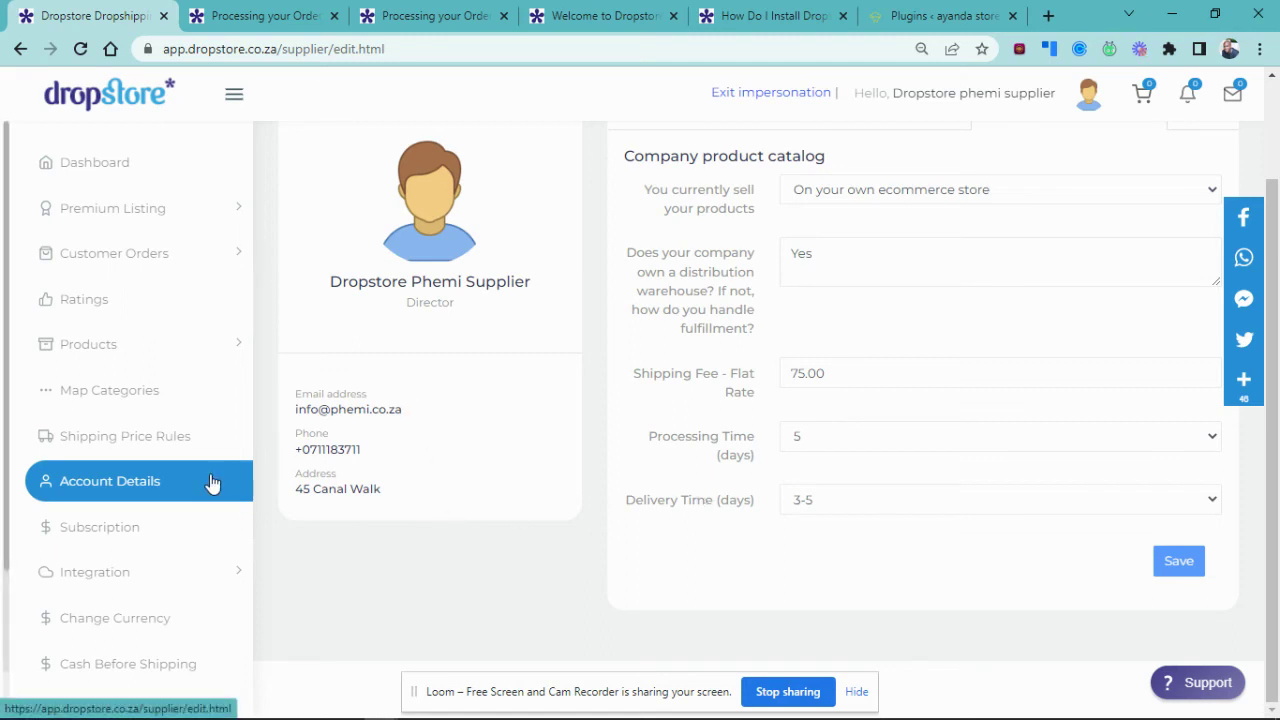
Open the Change Currency page and view the available product currencies, keeping South African Rand selected
scroll(212, 483, down, 2)
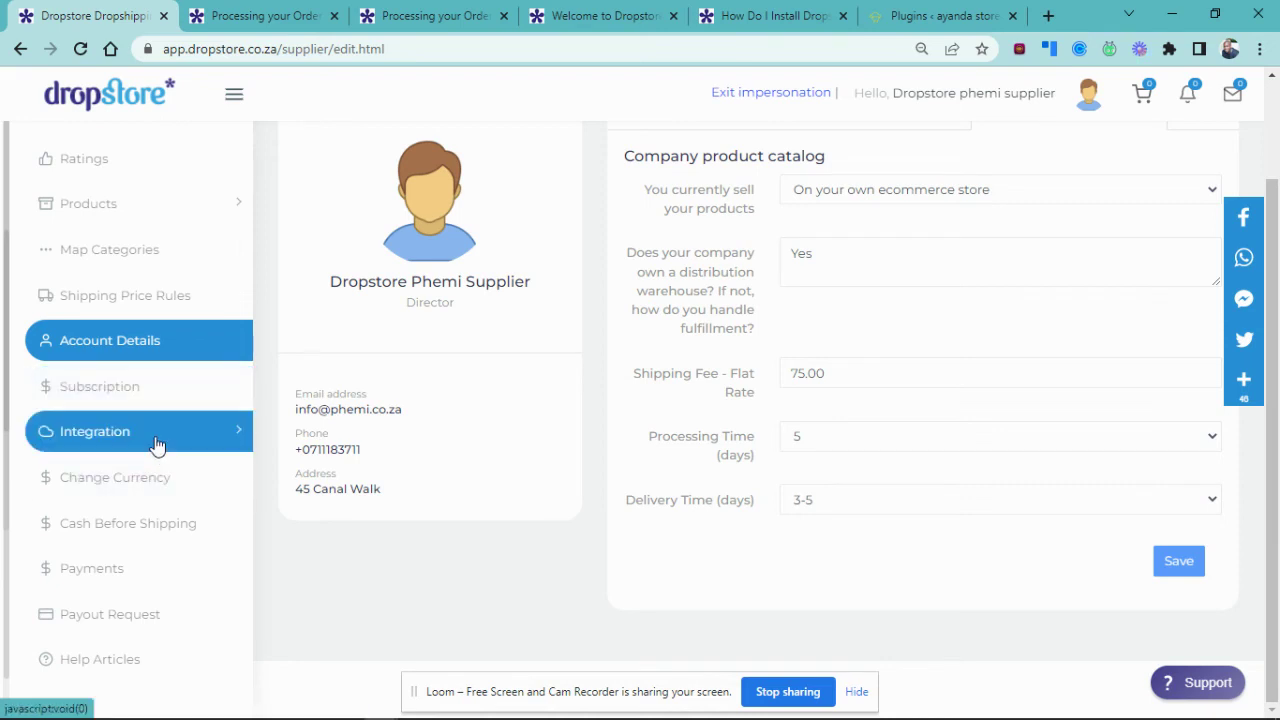
click(143, 485)
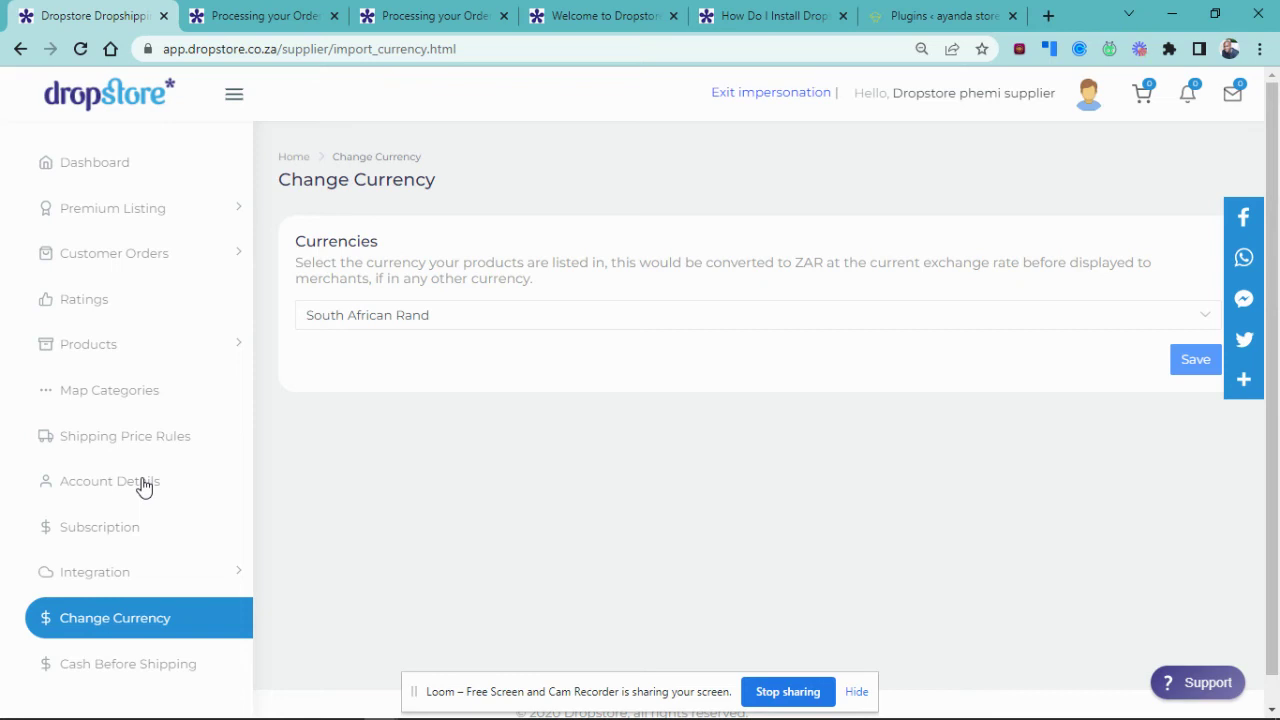
click(764, 315)
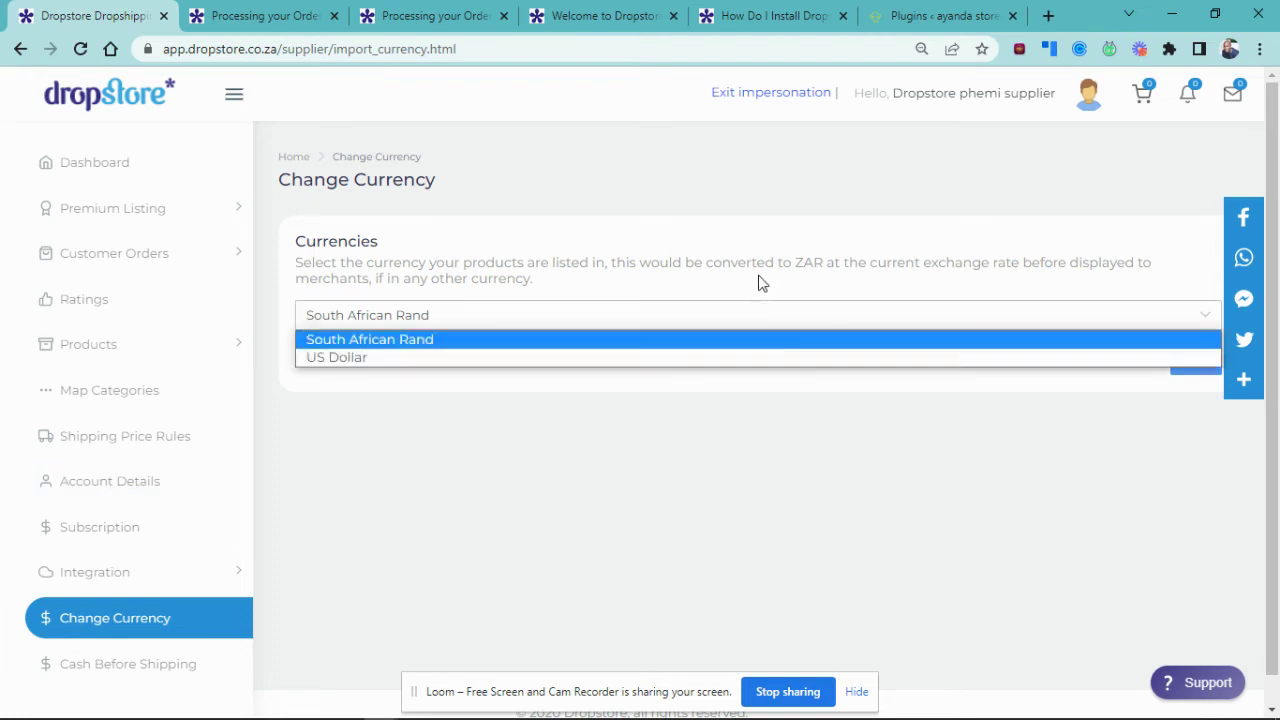
click(756, 332)
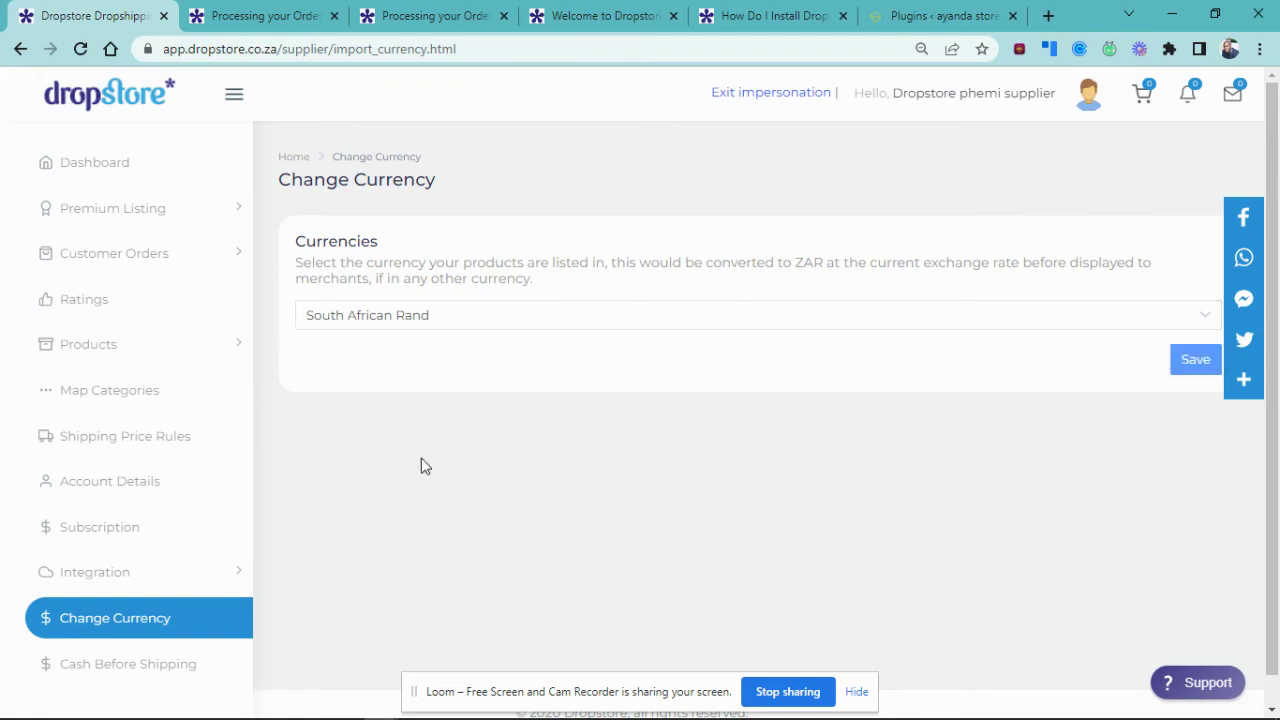
Open the Cash Before Shipping request page to view the requirements for becoming a CBS supplier
scroll(189, 521, down, 1)
scroll(189, 521, down, 2)
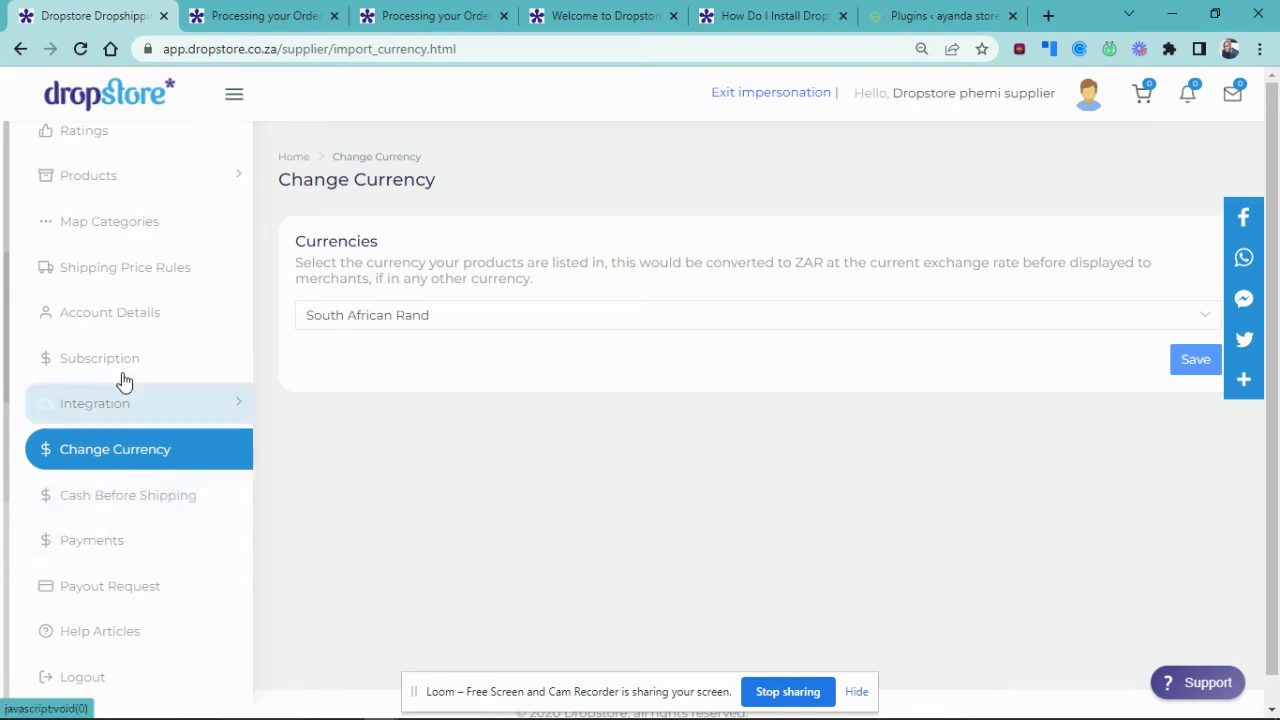
click(153, 500)
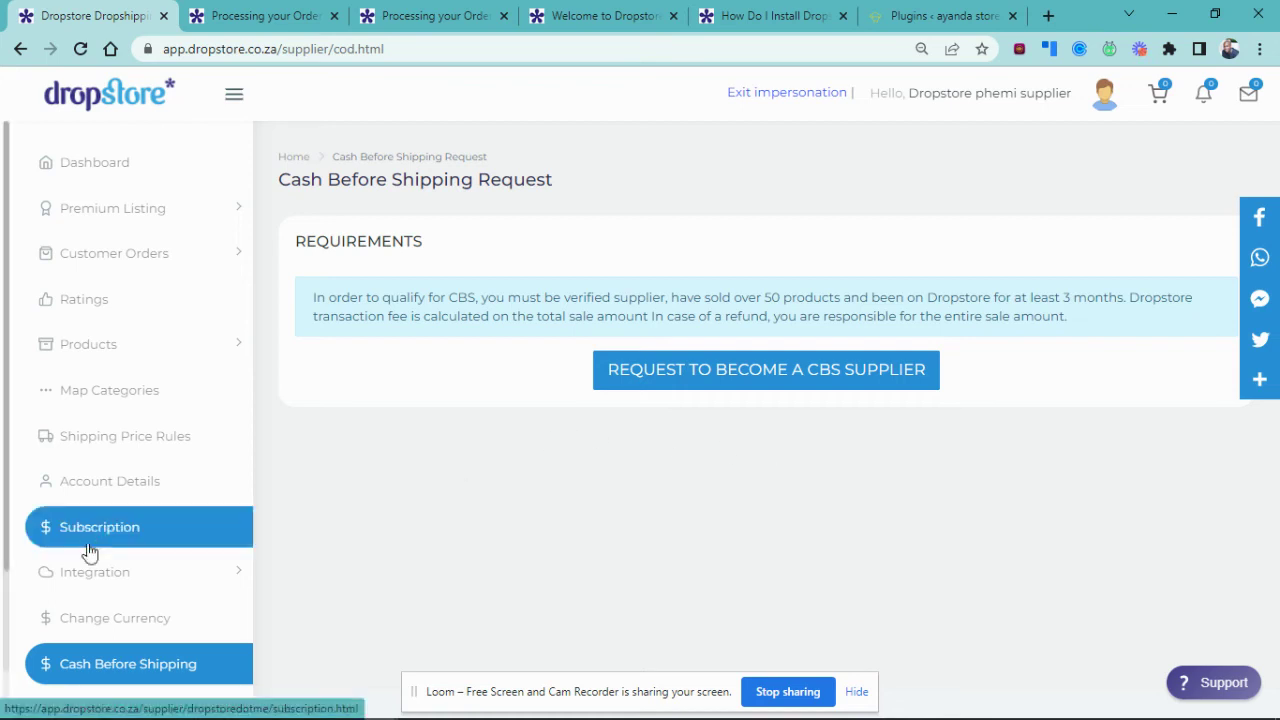
Open the Payments page and examine the accounting portal URL and the portal username
scroll(109, 600, down, 2)
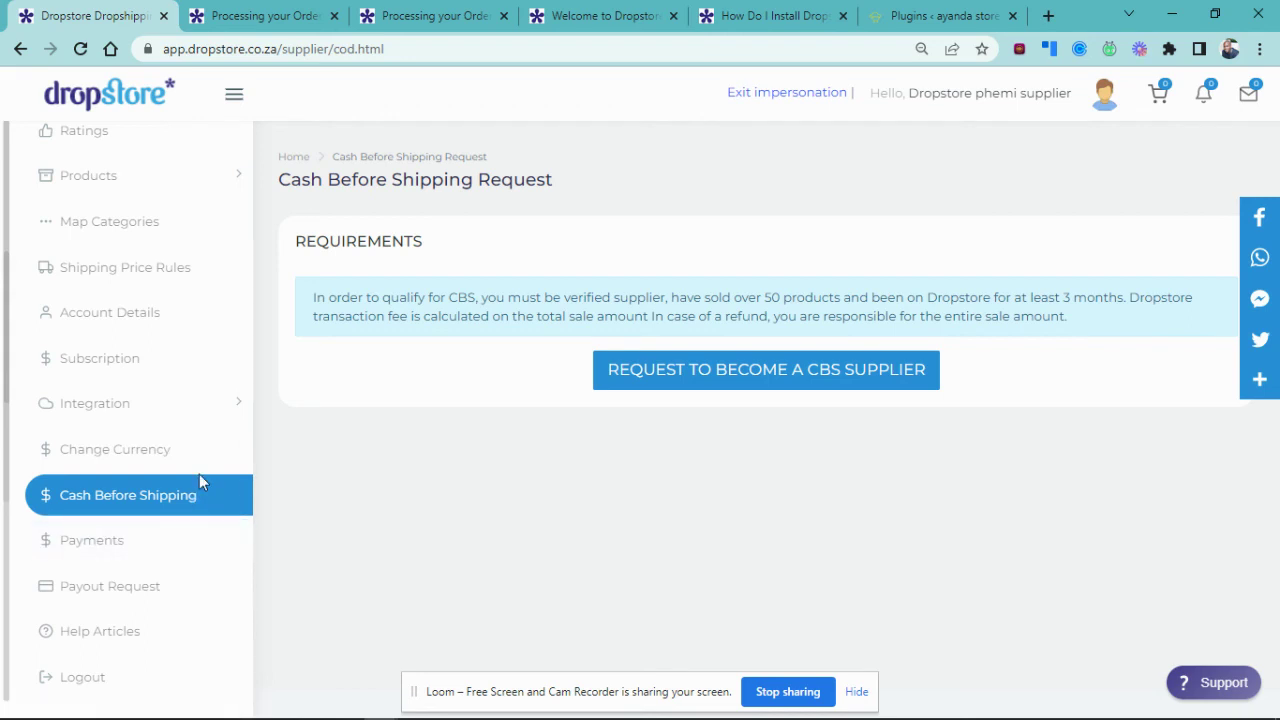
click(77, 552)
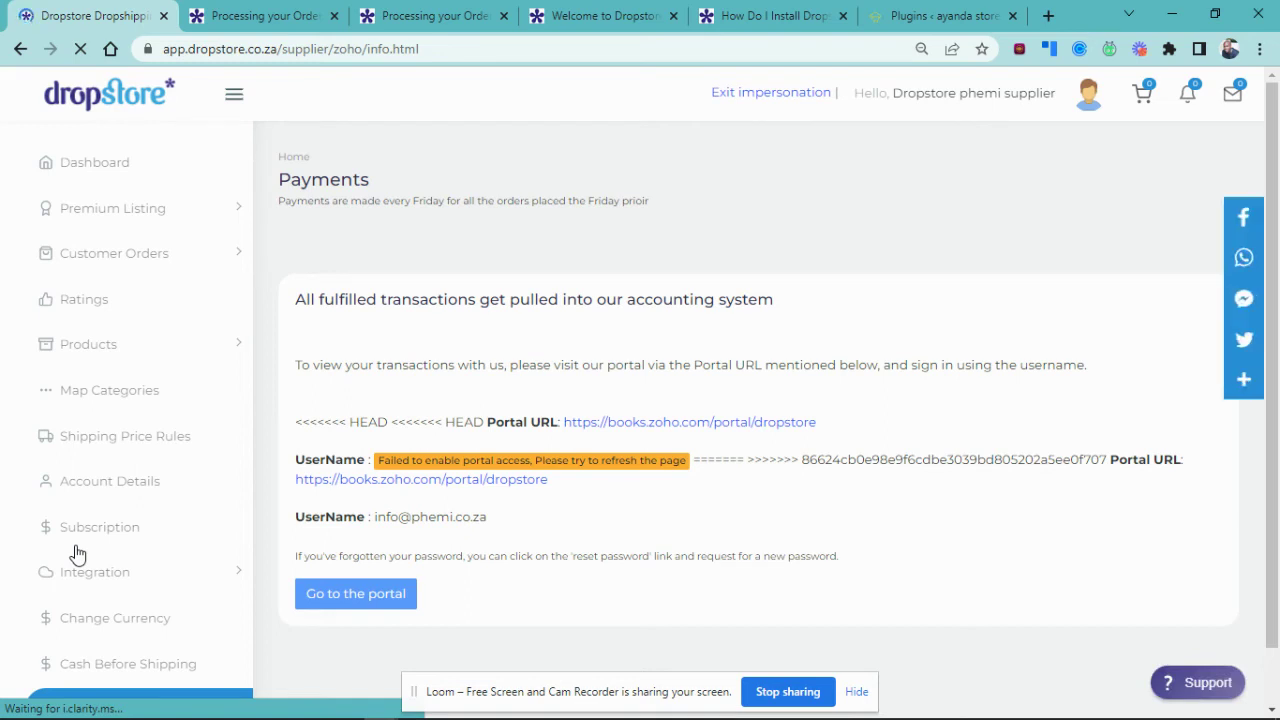
scroll(77, 553, down, 2)
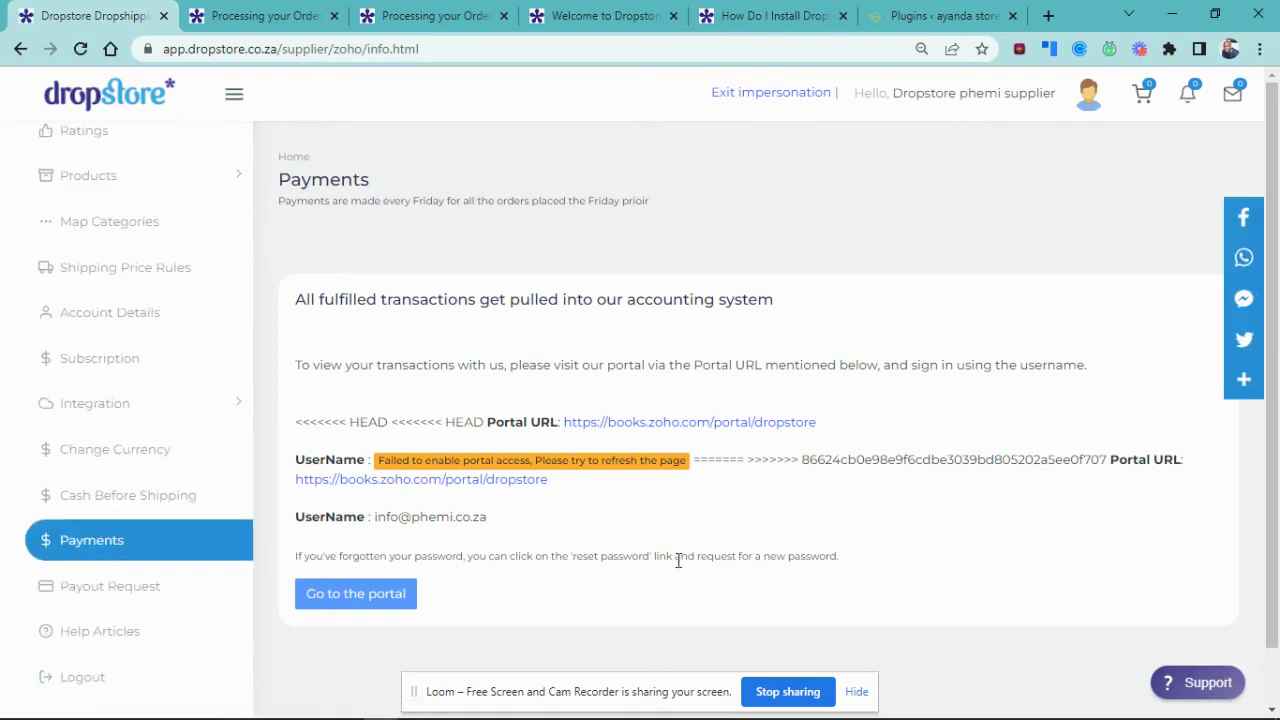
scroll(679, 565, down, 1)
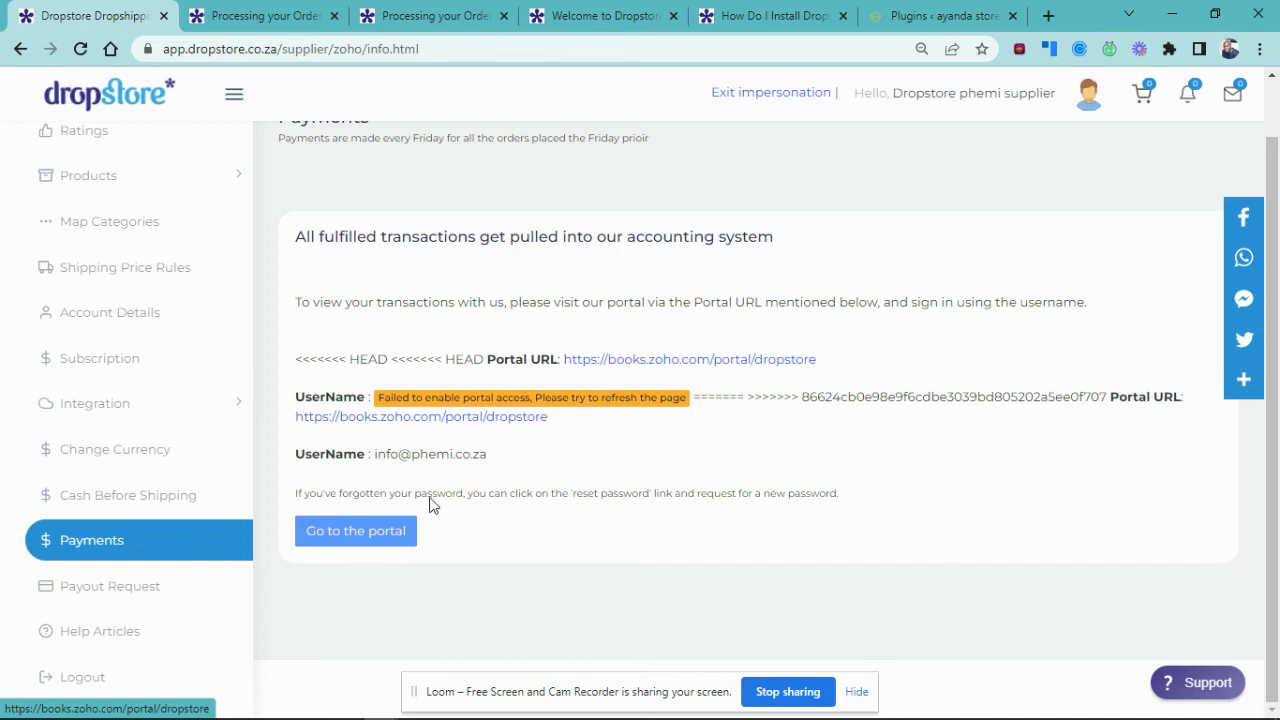
drag(503, 458, 378, 452)
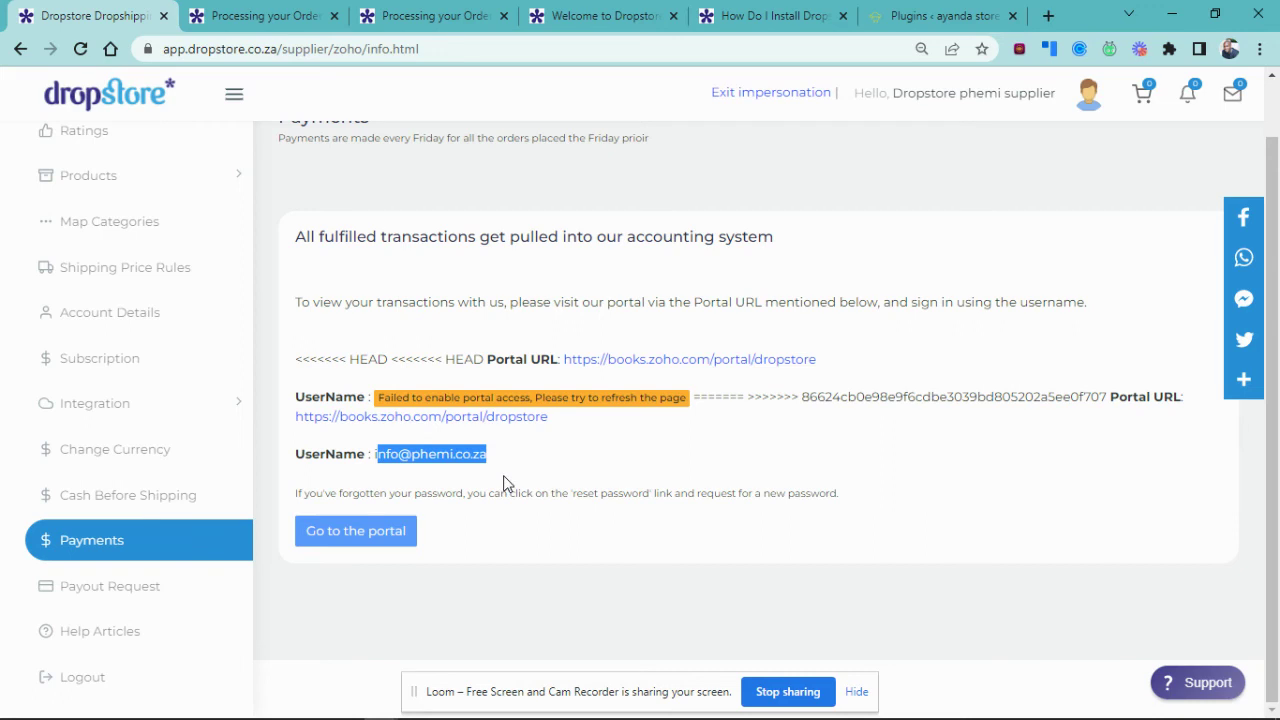
click(618, 478)
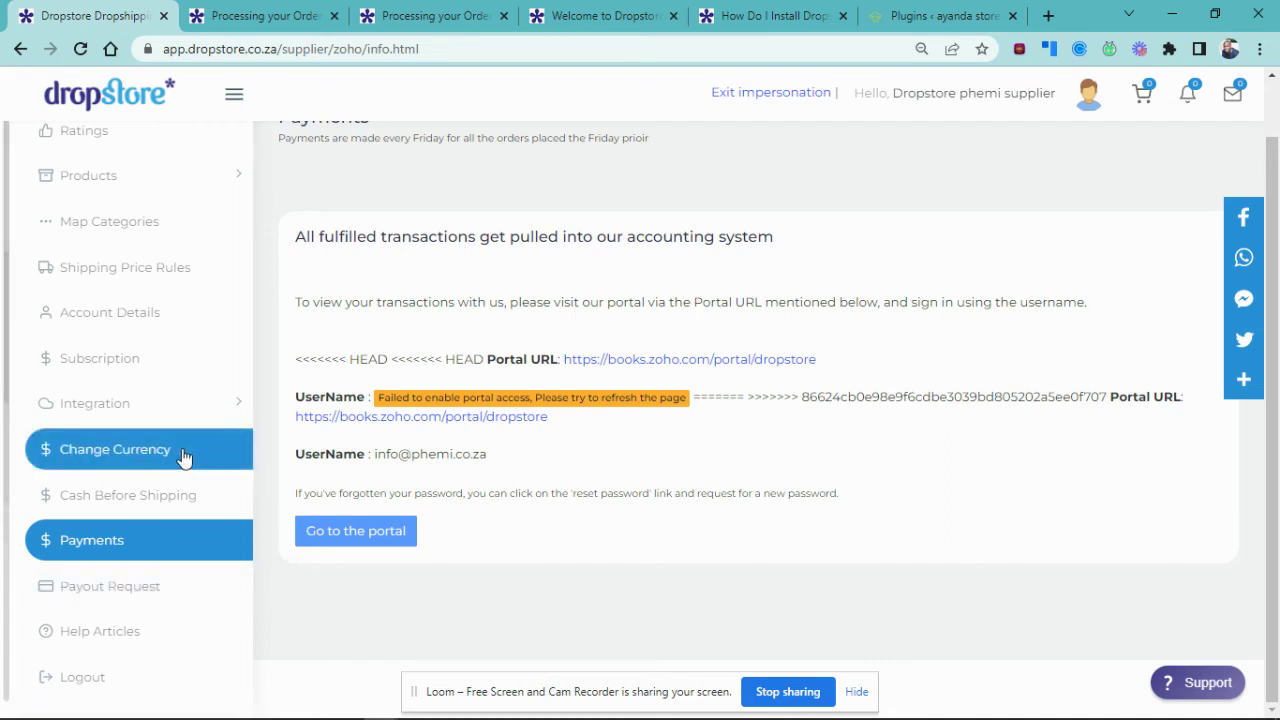
Open the Payout Request page and read through its linked help article on supplier payouts
click(146, 586)
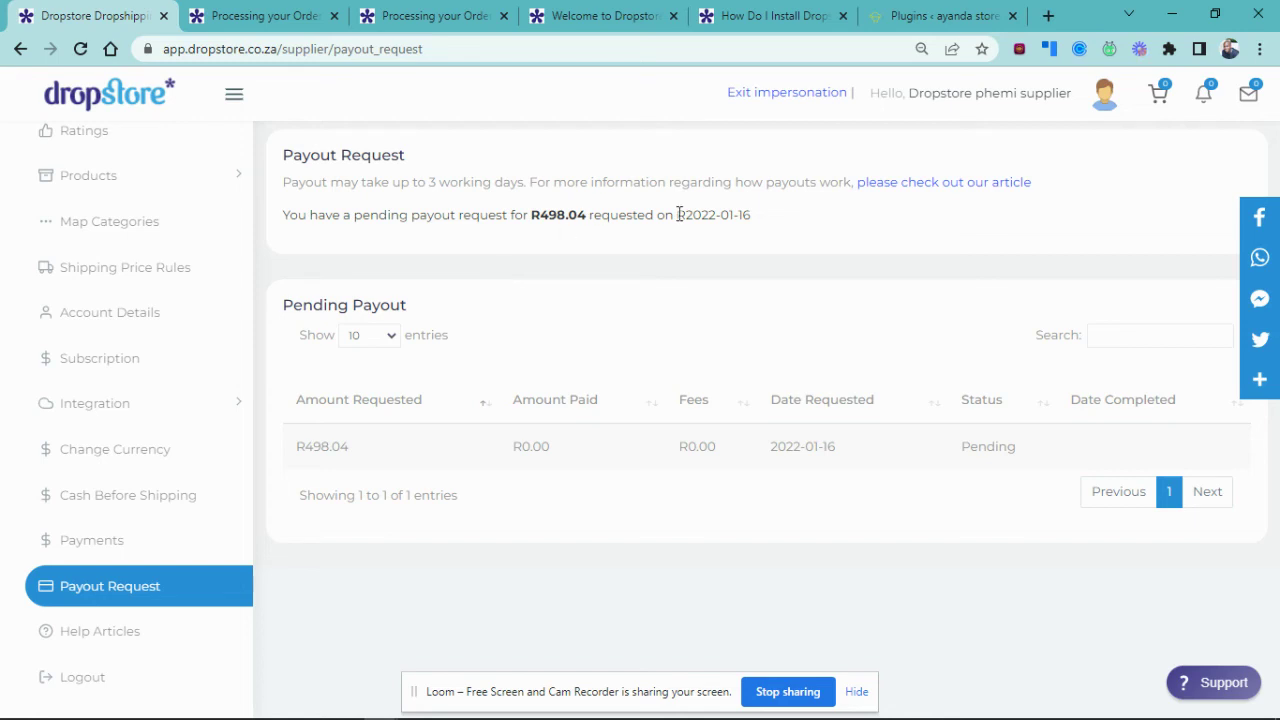
click(978, 191)
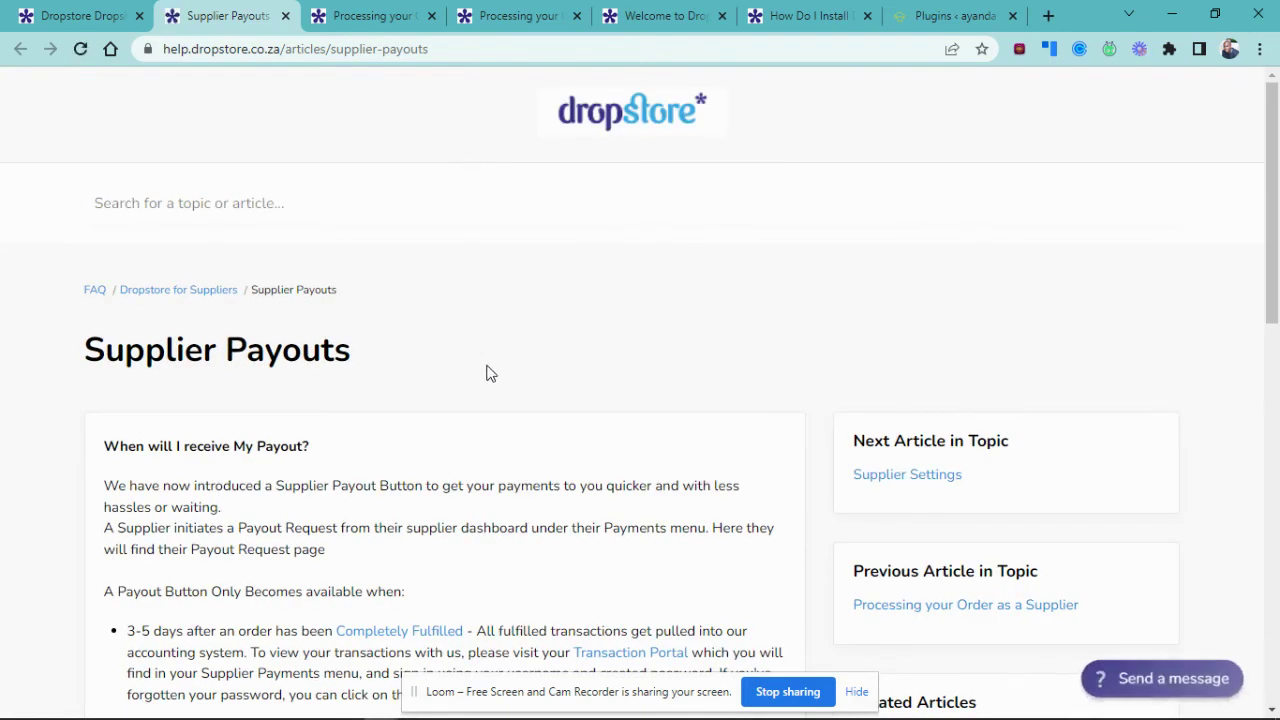
scroll(490, 373, down, 4)
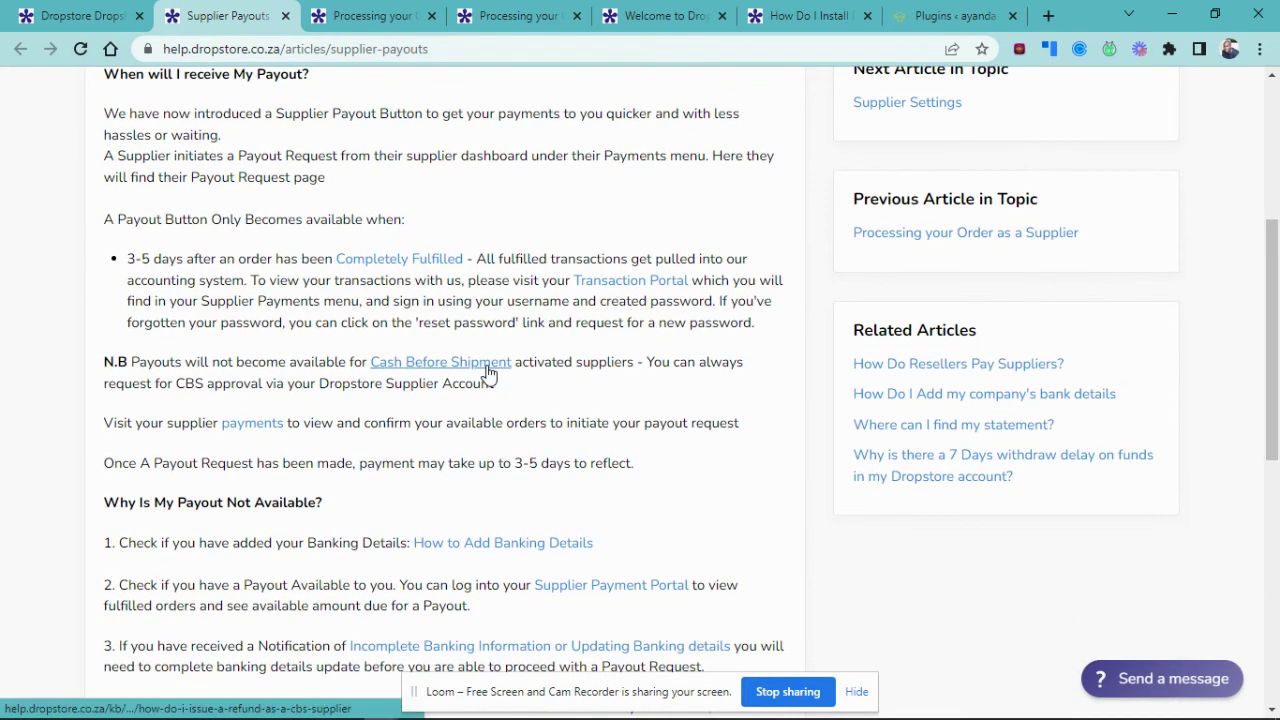
scroll(490, 373, down, 2)
scroll(490, 373, down, 3)
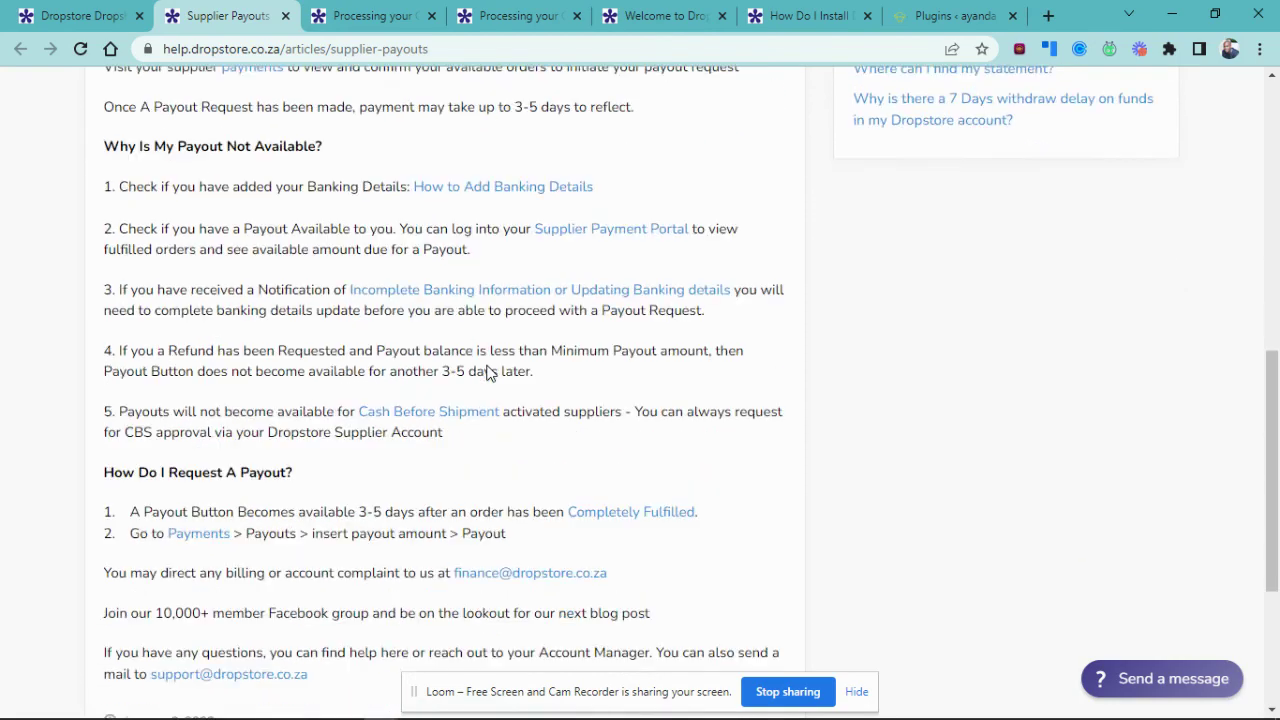
scroll(490, 373, up, 5)
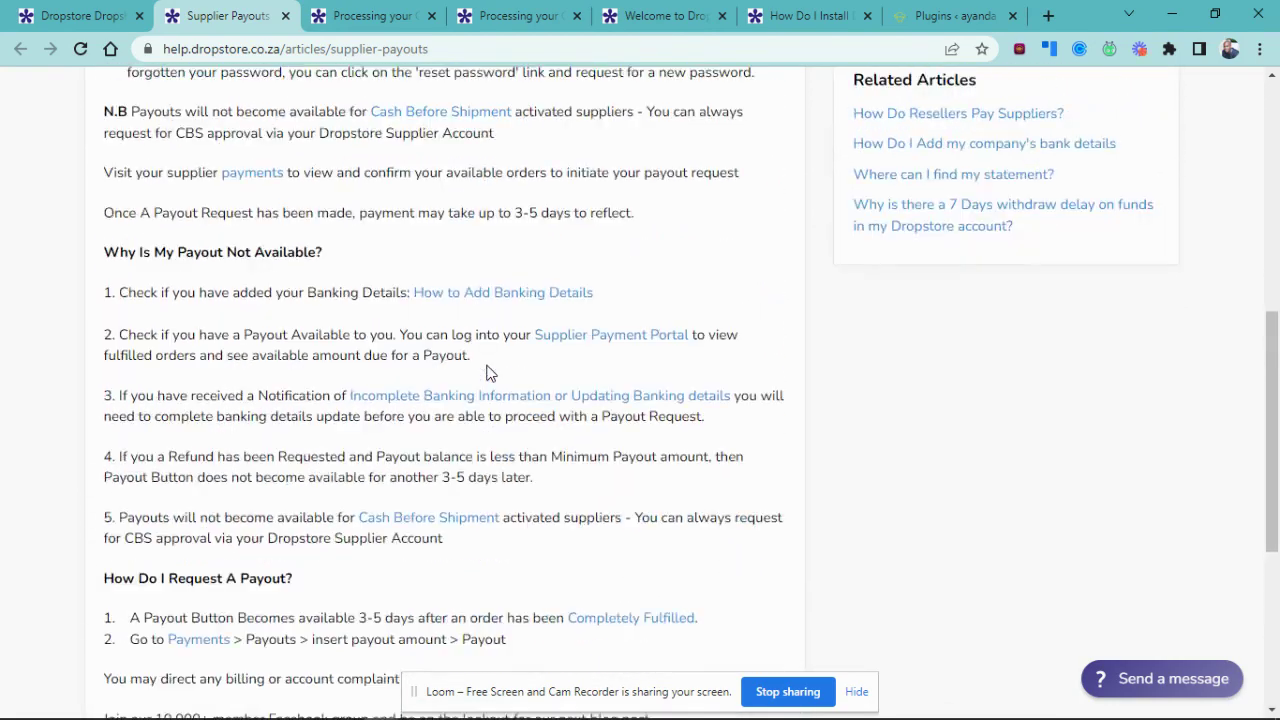
scroll(490, 373, up, 3)
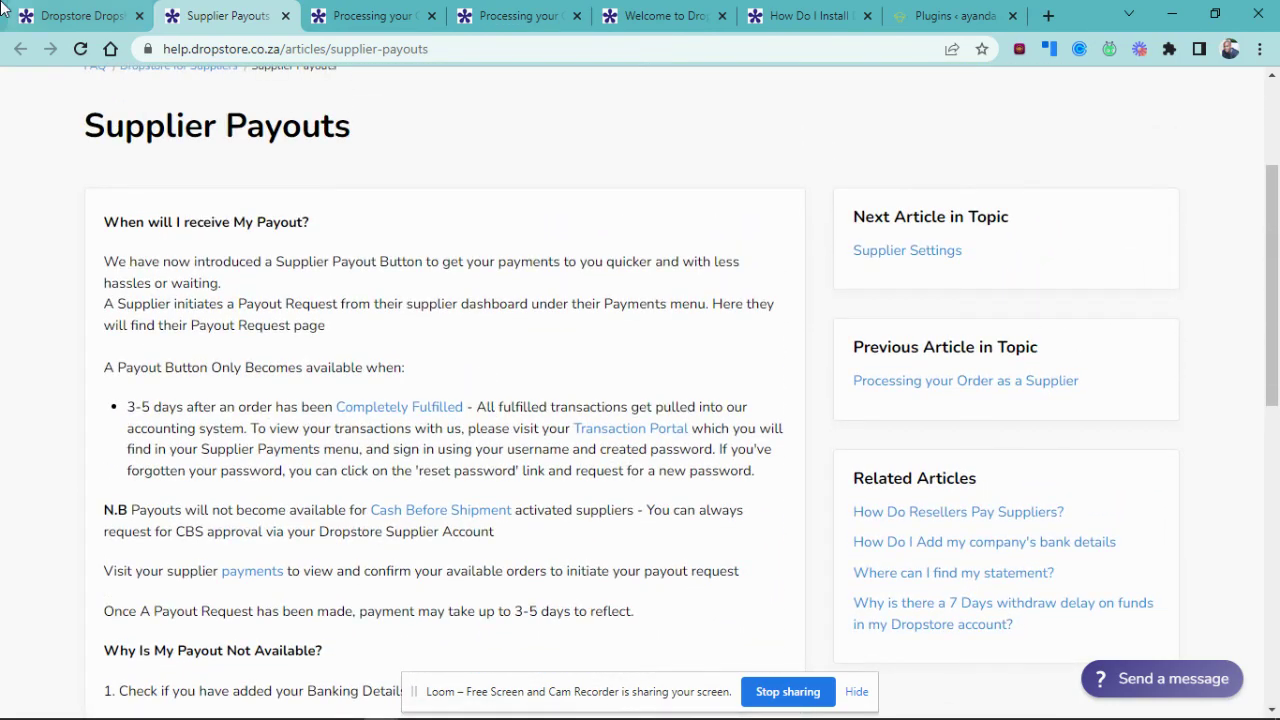
Open the Dropstore for Suppliers help articles from the supplier dashboard and return to the Payout Request page
click(71, 6)
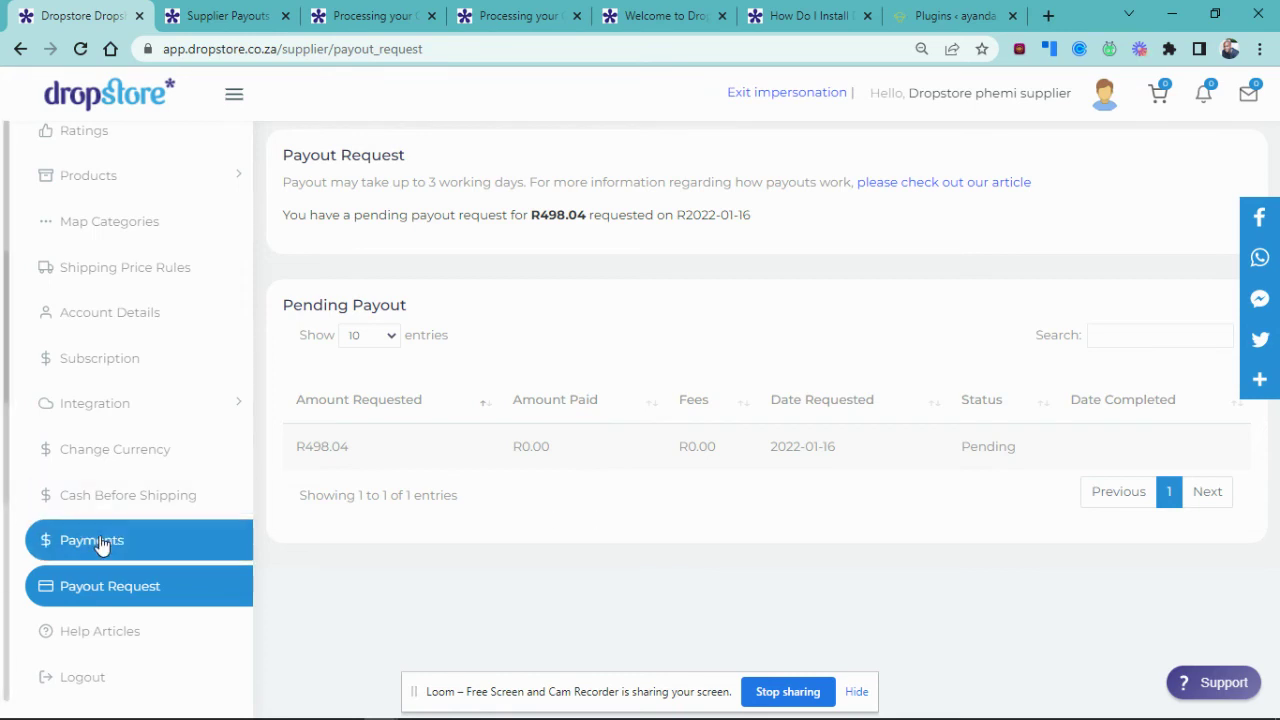
click(88, 652)
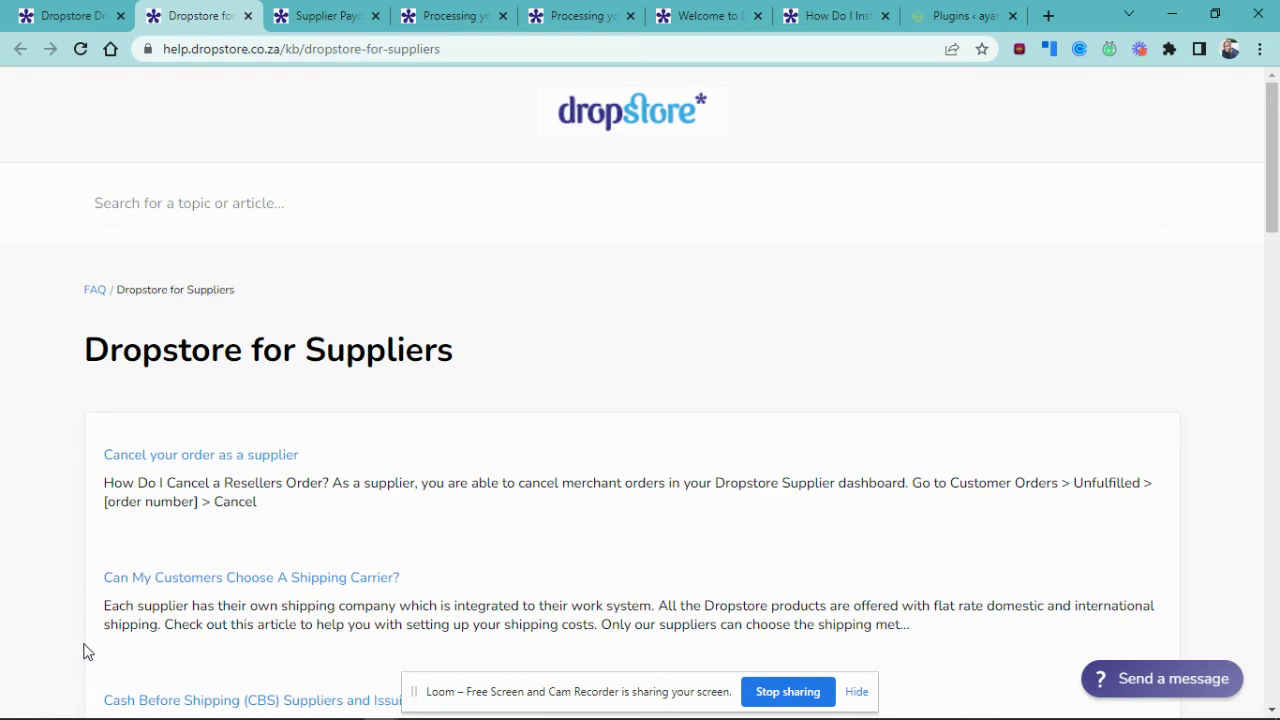
click(66, 12)
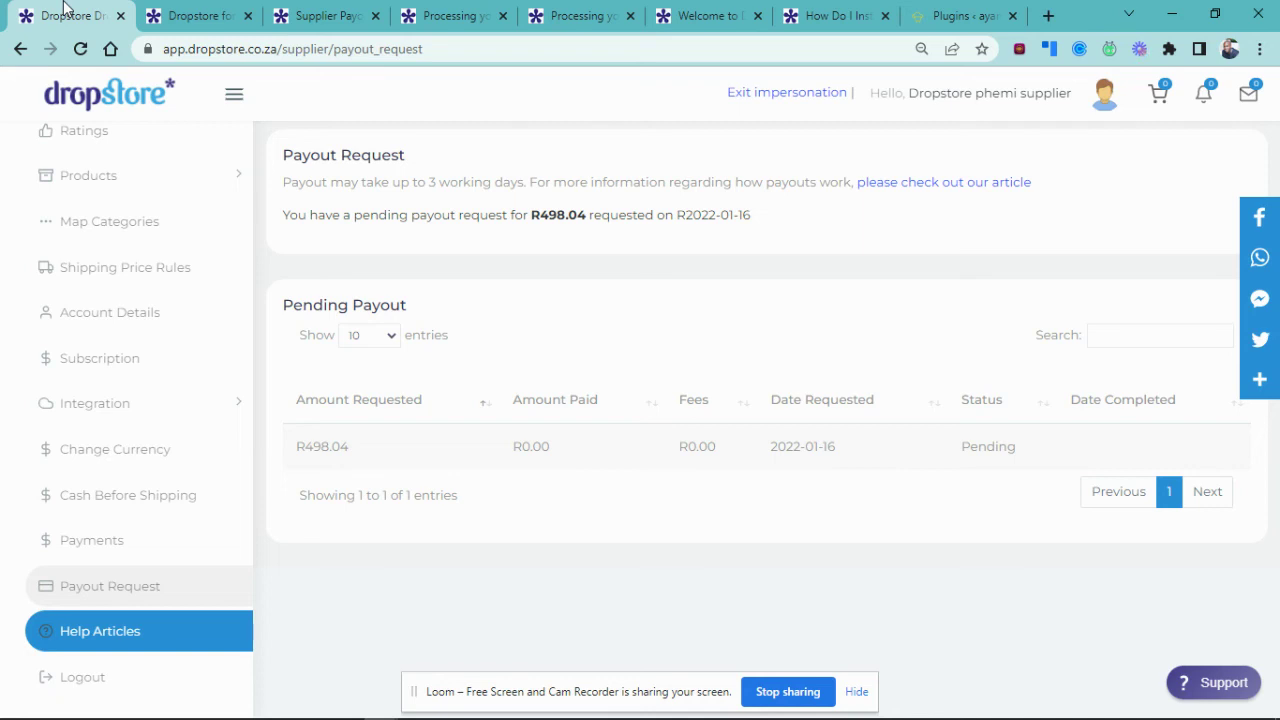
Open the list of all products and view the available bulk actions without applying any
click(105, 186)
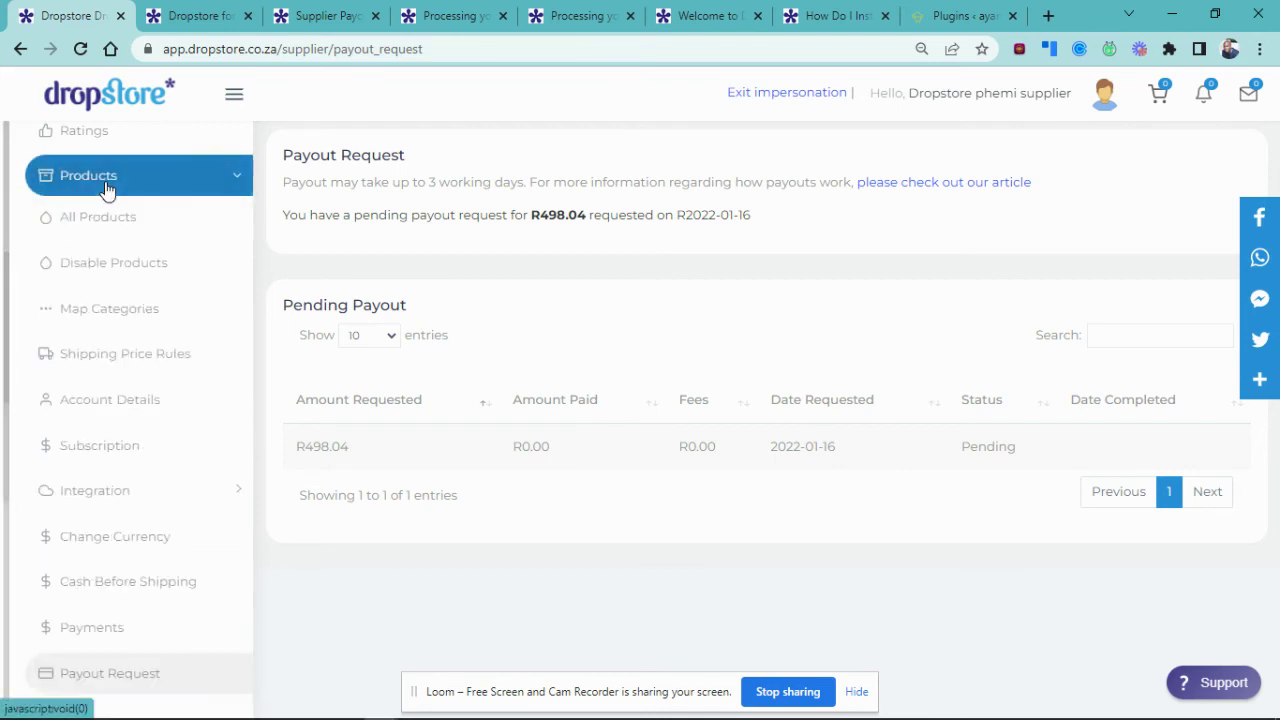
click(110, 218)
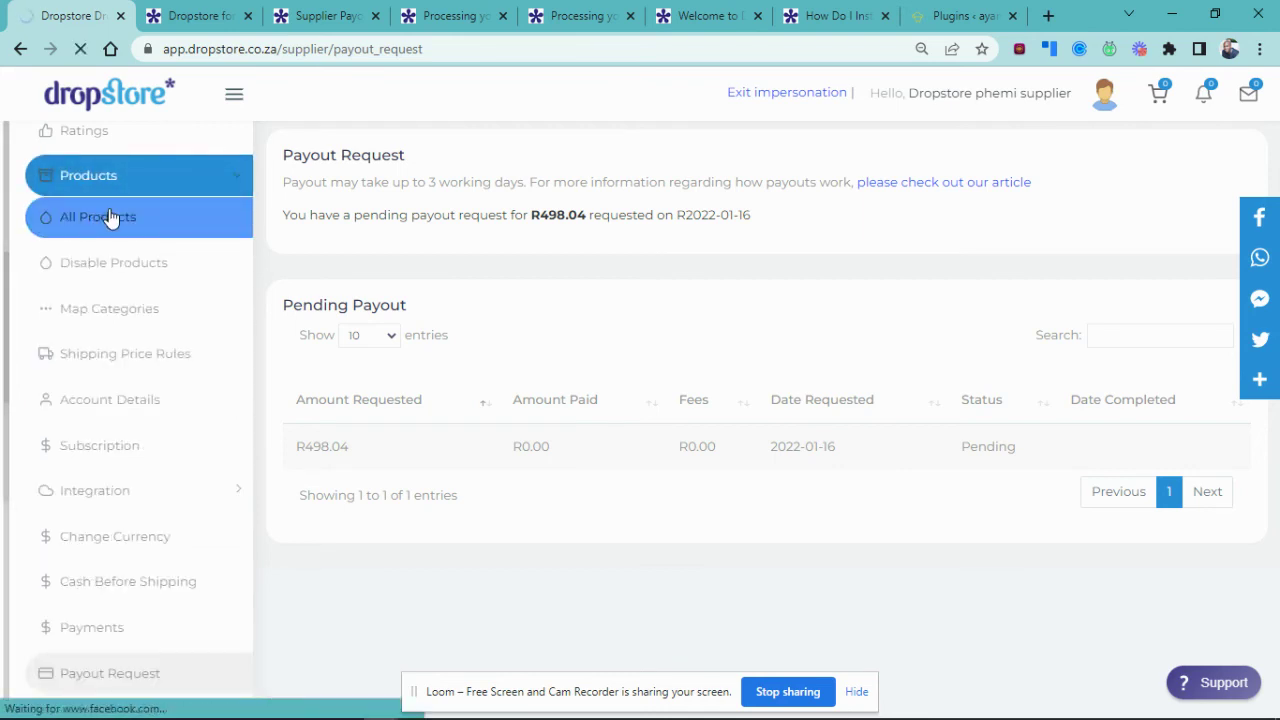
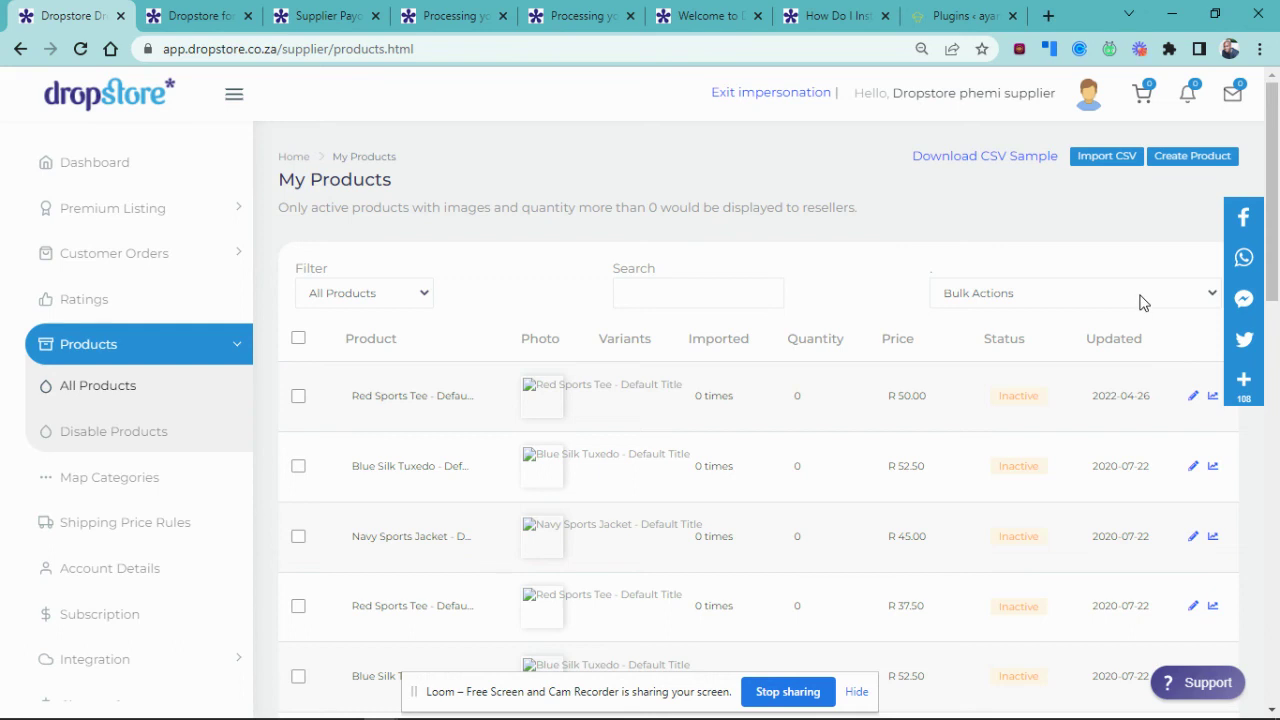
click(1143, 302)
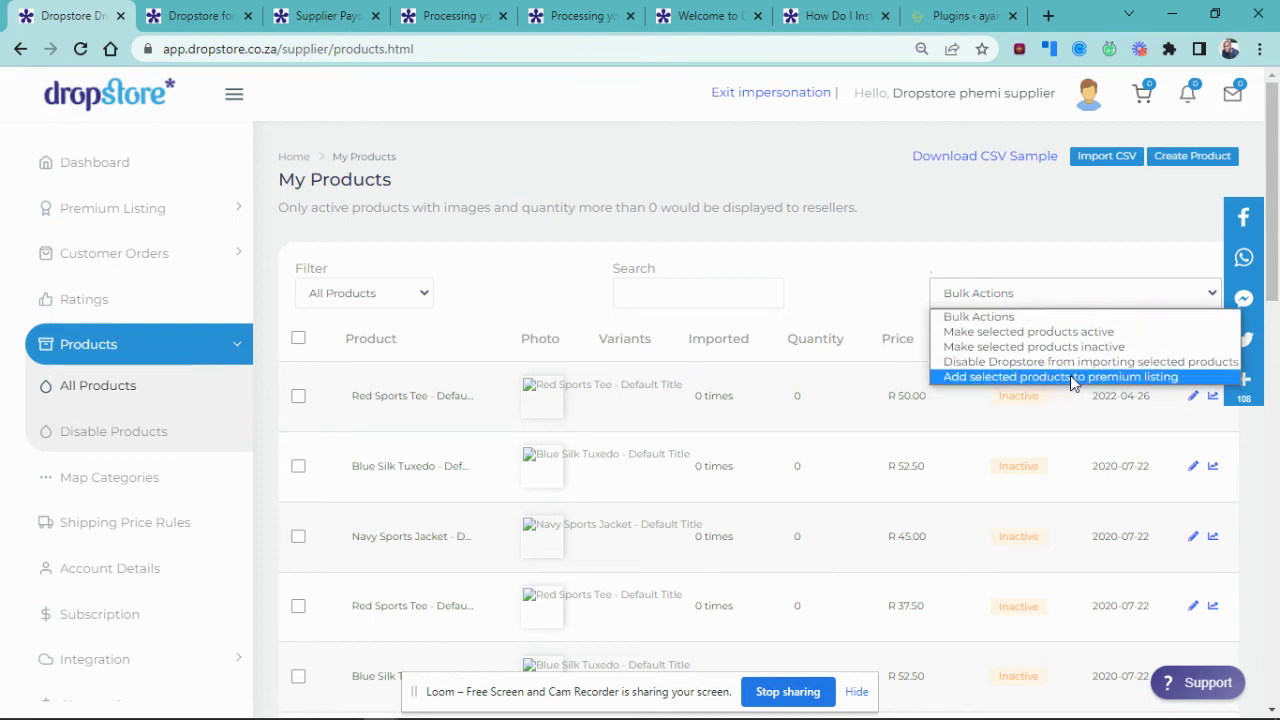
click(891, 229)
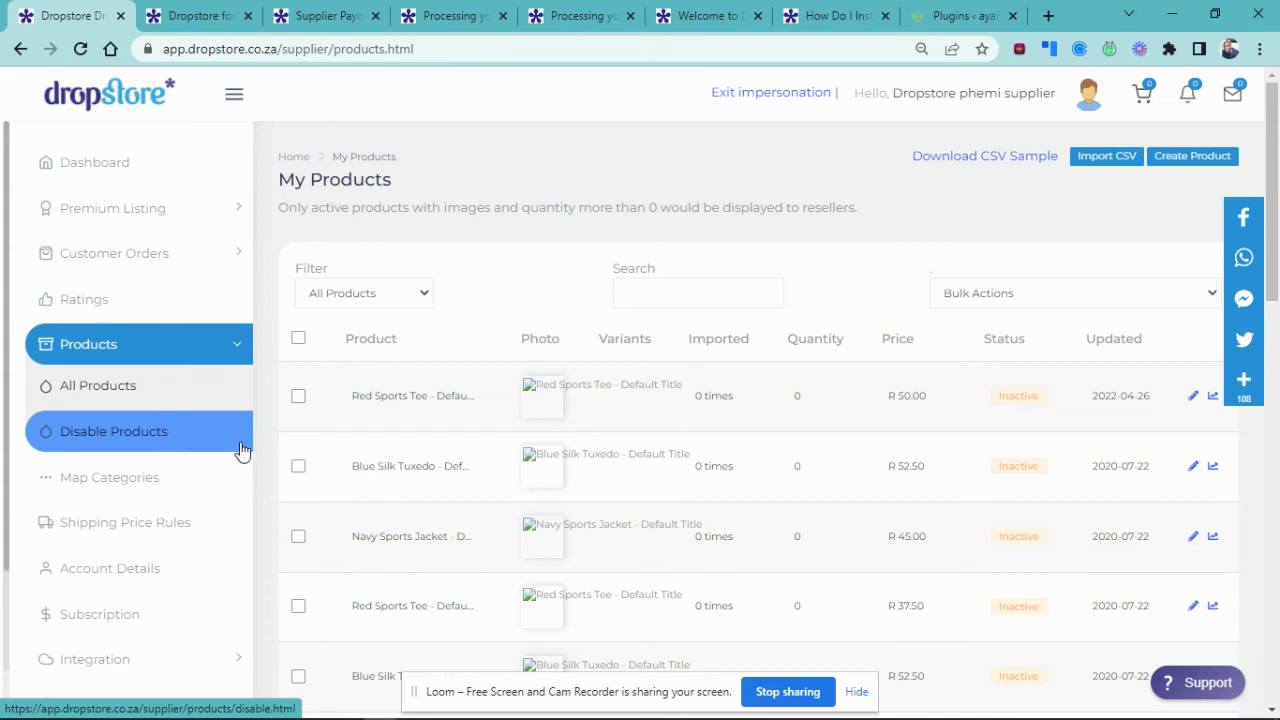
Open the Create Product form and examine its name, description, category and other product information fields
click(1170, 163)
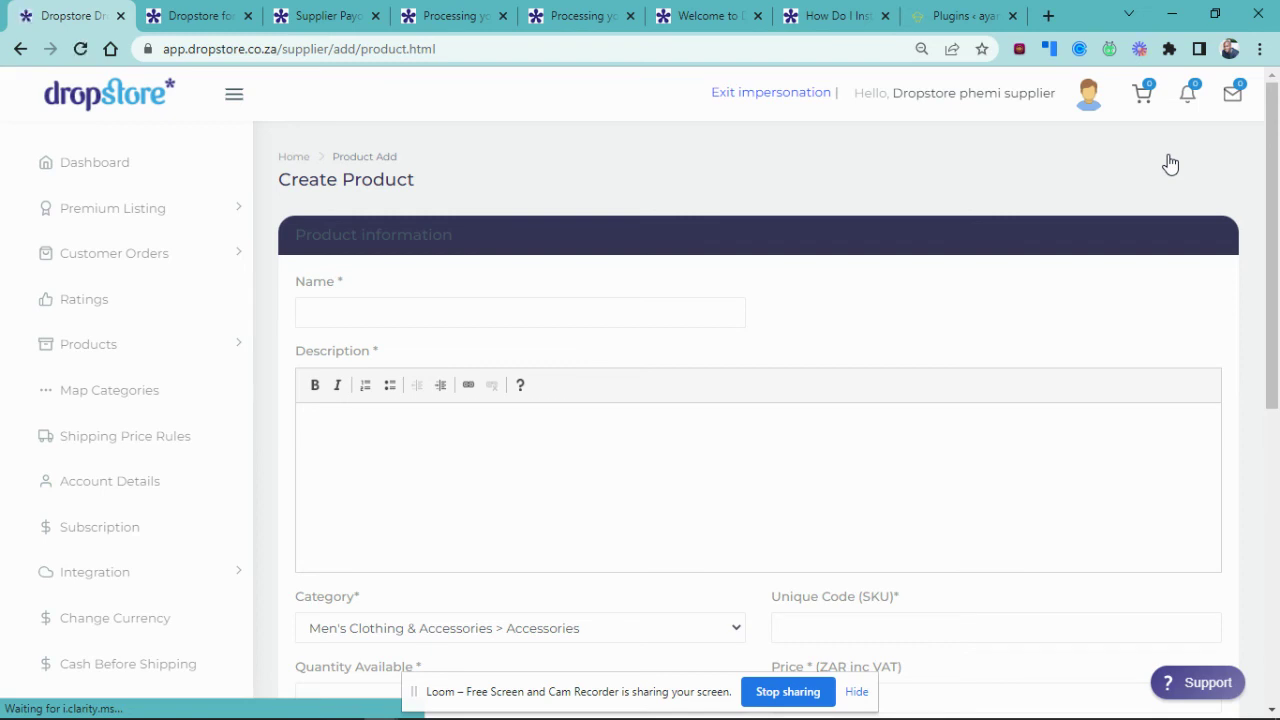
click(712, 310)
click(686, 448)
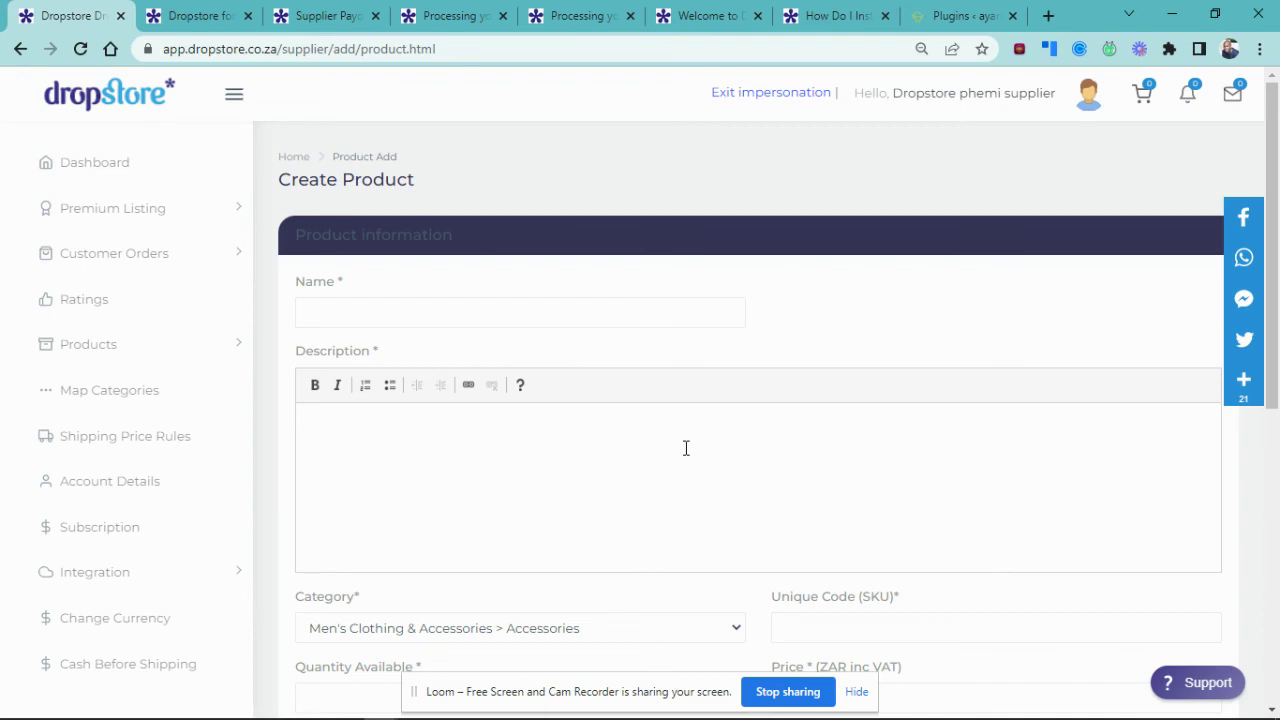
click(680, 466)
scroll(680, 466, down, 1)
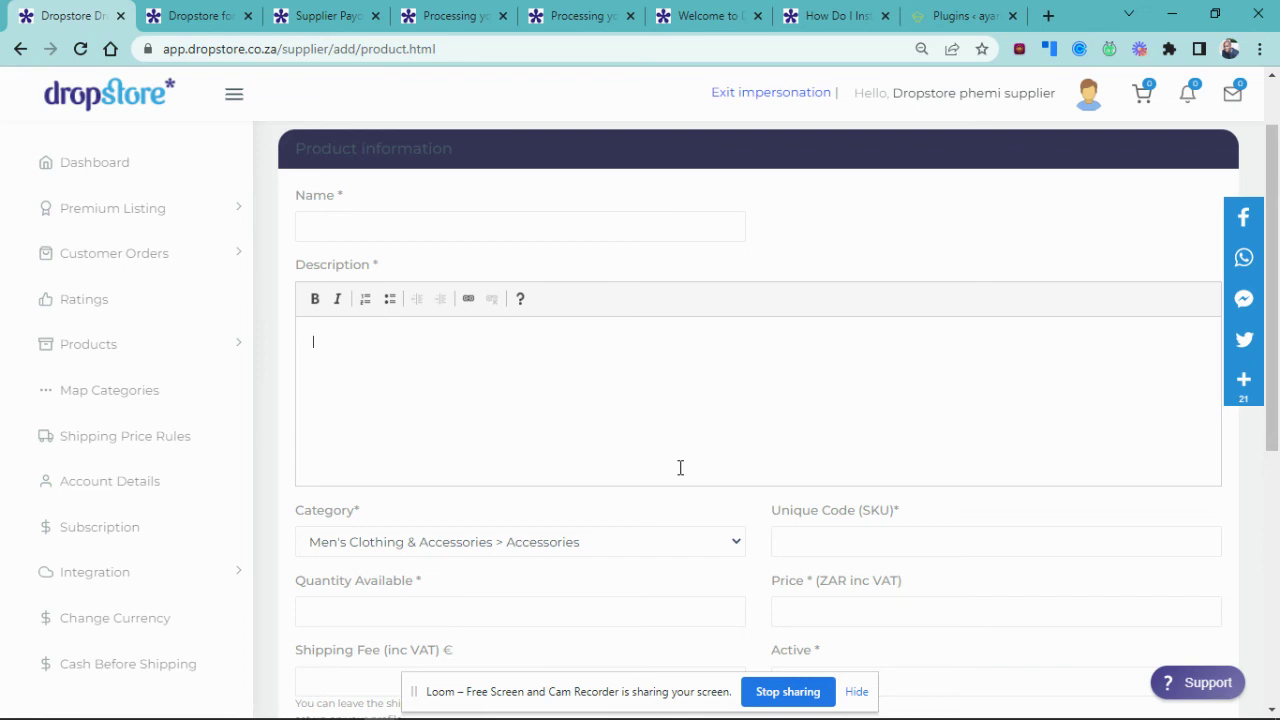
scroll(680, 468, down, 2)
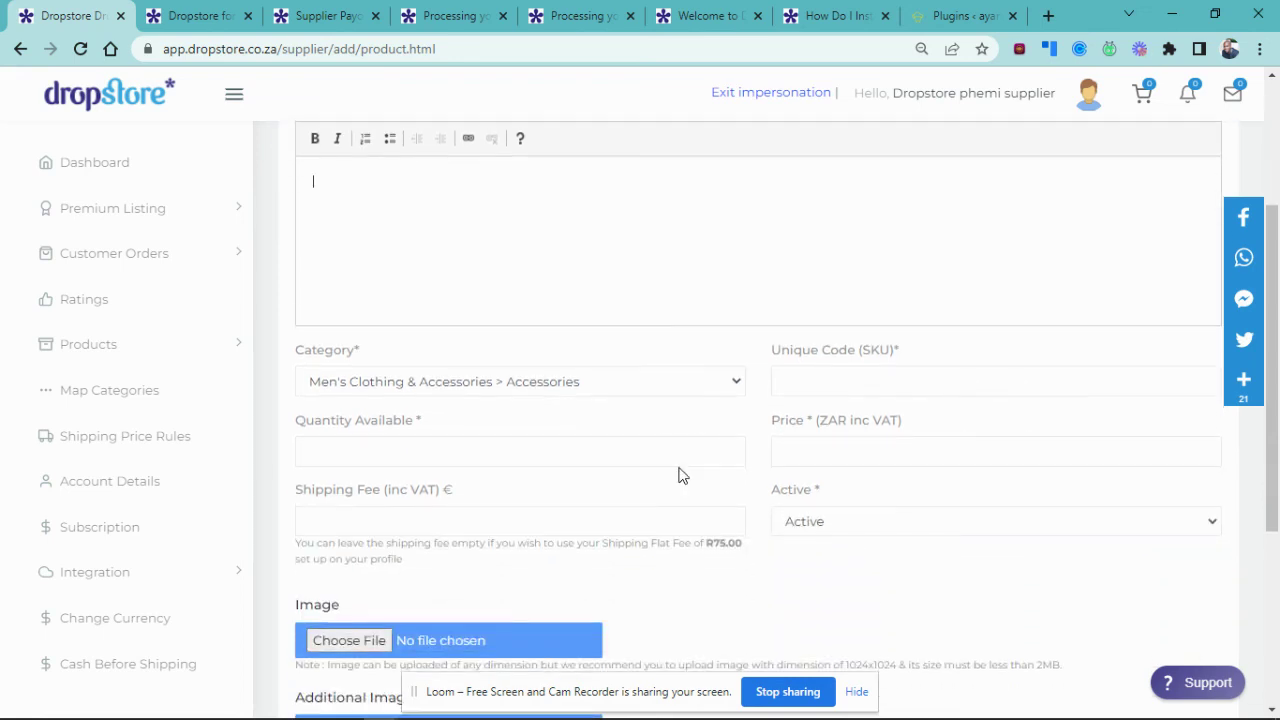
scroll(680, 474, down, 2)
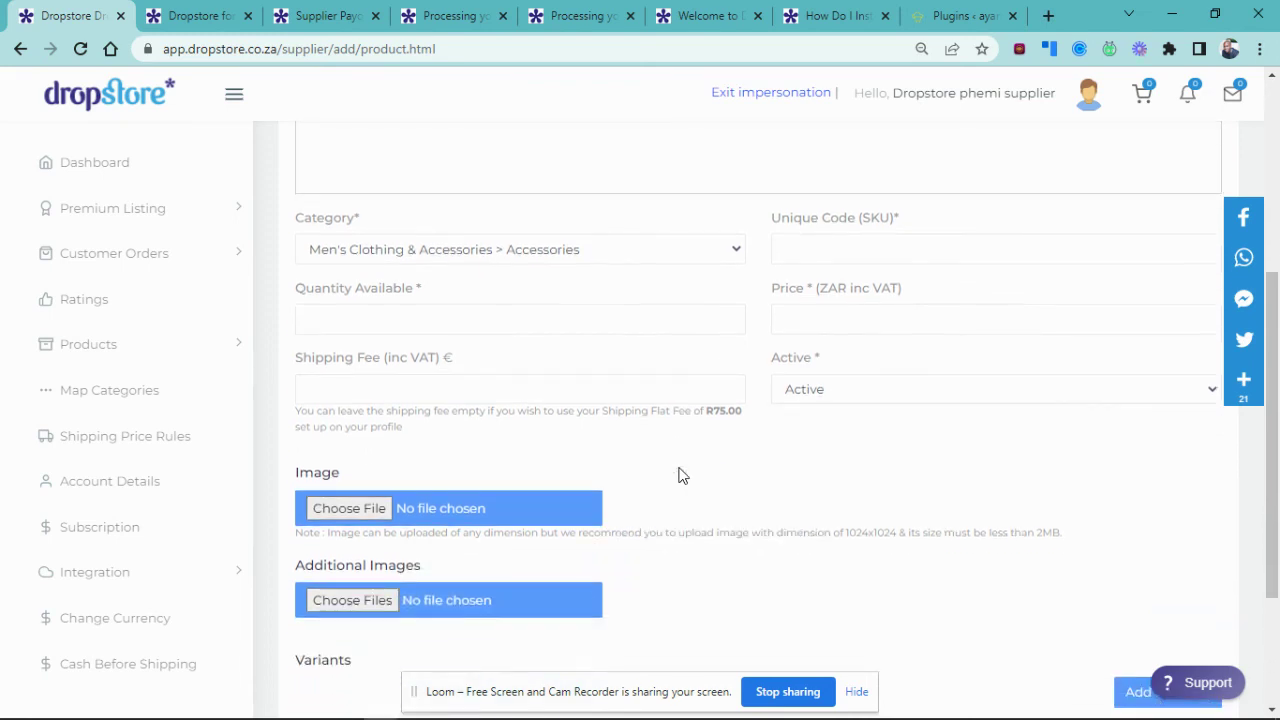
scroll(680, 474, up, 1)
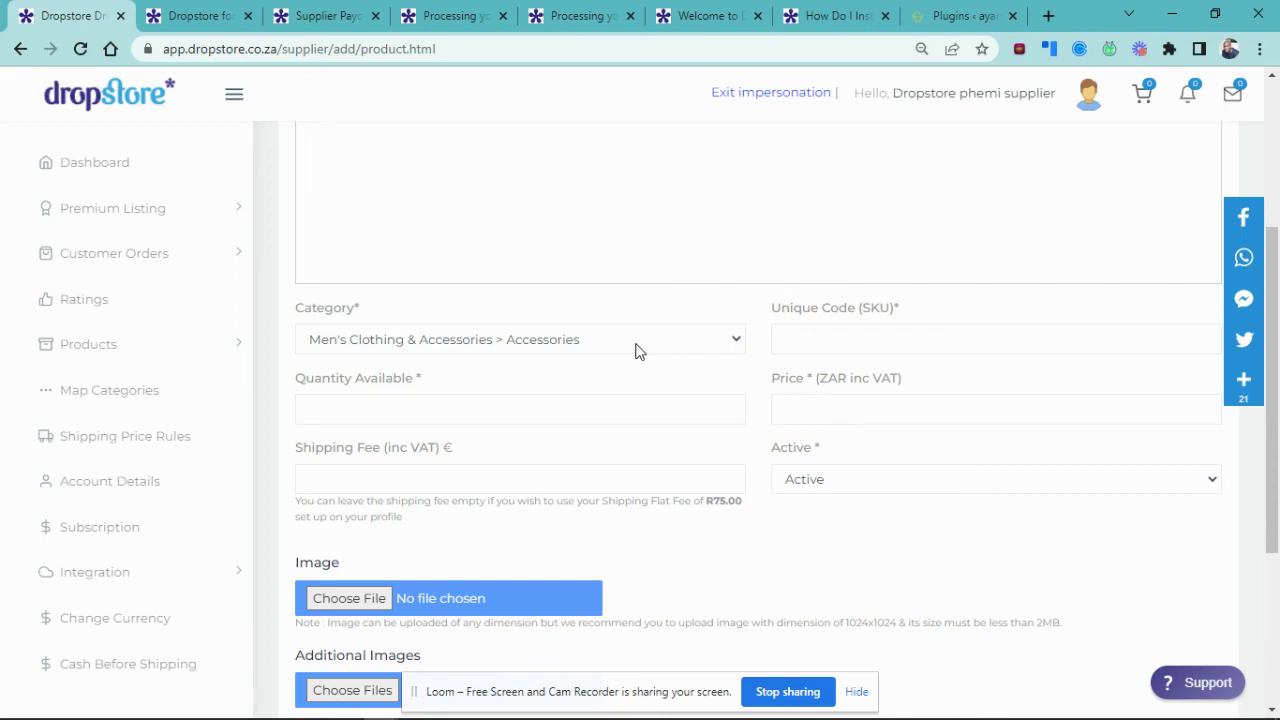
Examine the SKU, quantity, price, shipping fee and image upload fields of the new product form
click(952, 345)
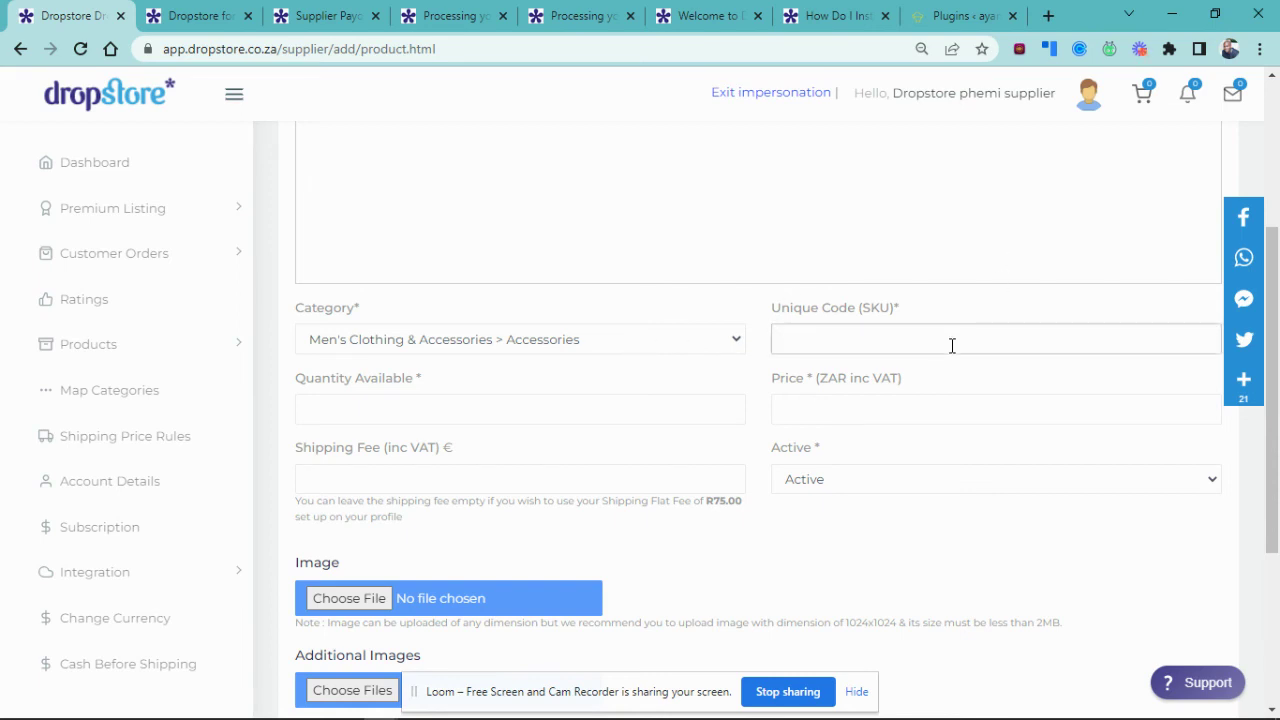
scroll(943, 373, down, 1)
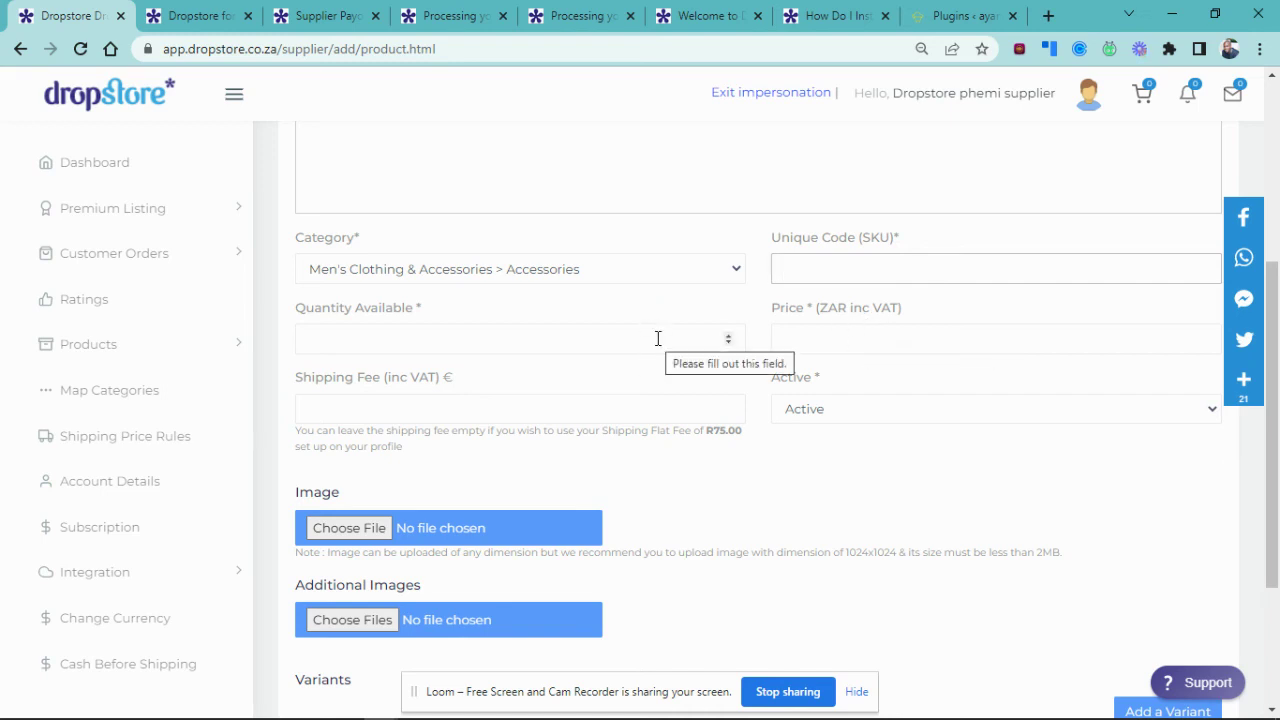
scroll(657, 338, down, 2)
scroll(657, 338, up, 1)
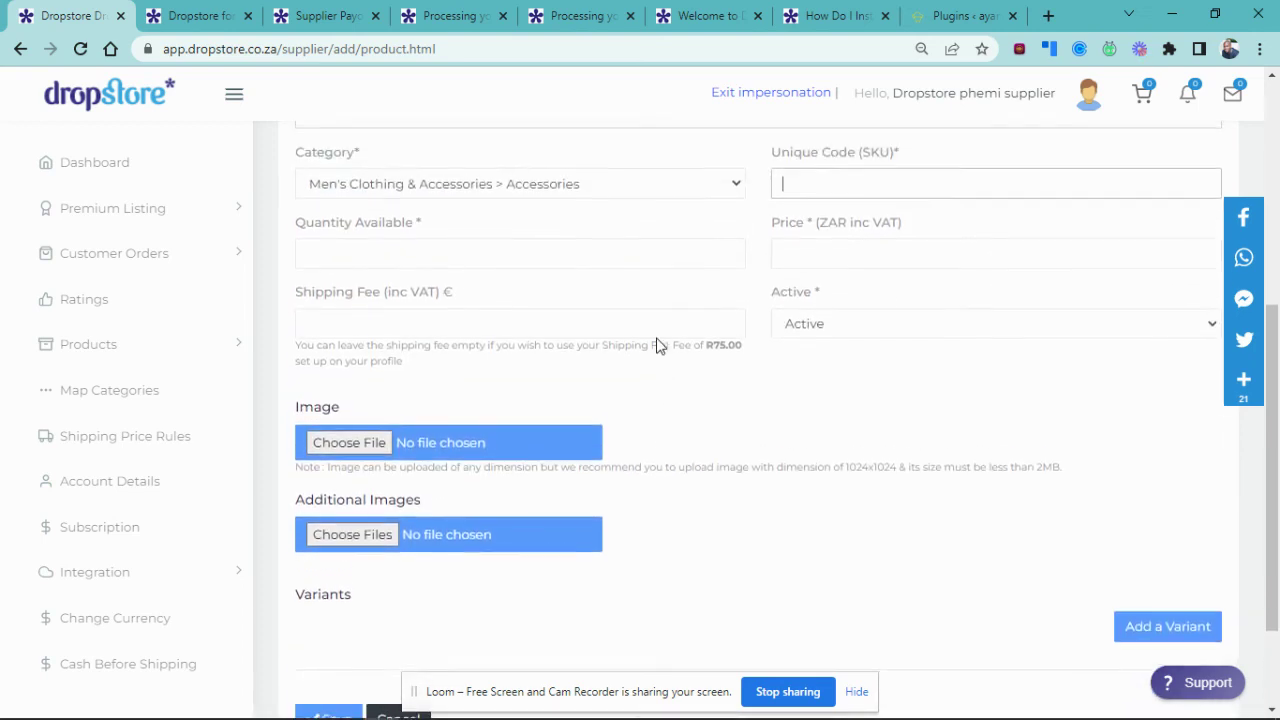
click(568, 320)
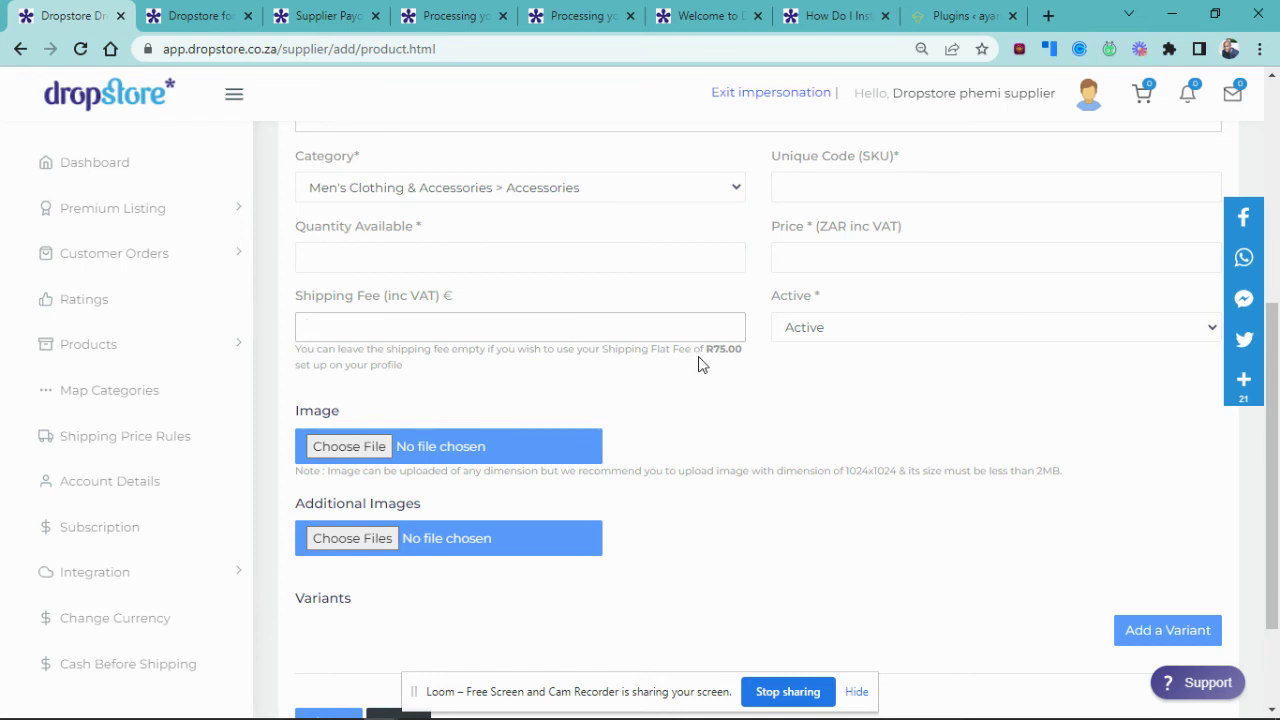
click(703, 364)
click(585, 330)
click(585, 333)
scroll(823, 443, down, 2)
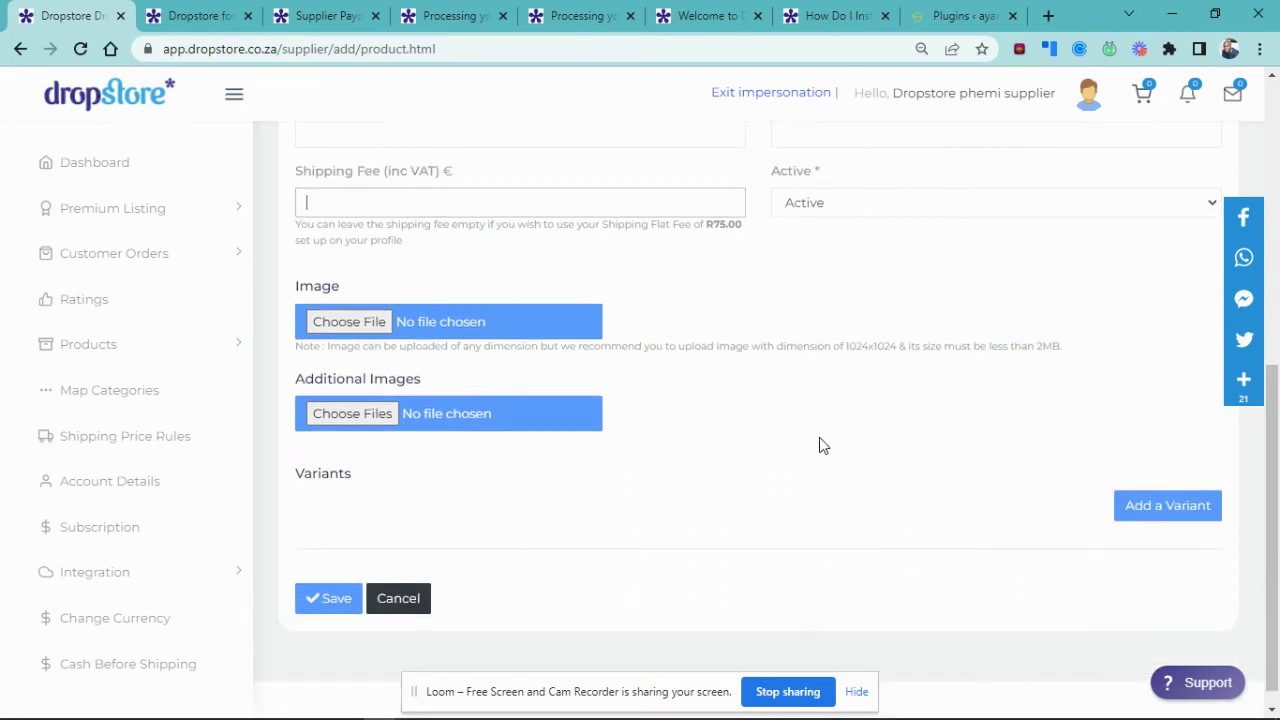
Add a blank variant to the new product and examine its title, SKU, dimension, quantity and price fields
click(1147, 508)
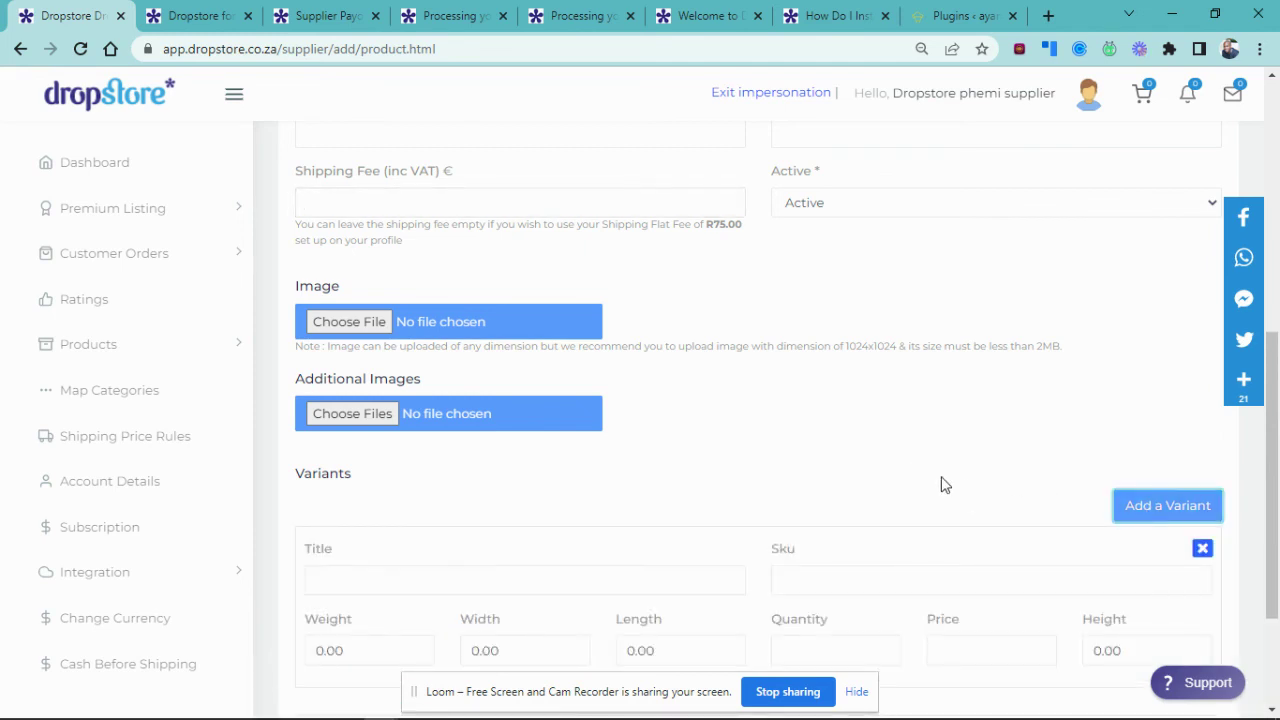
scroll(943, 484, down, 1)
scroll(943, 485, down, 2)
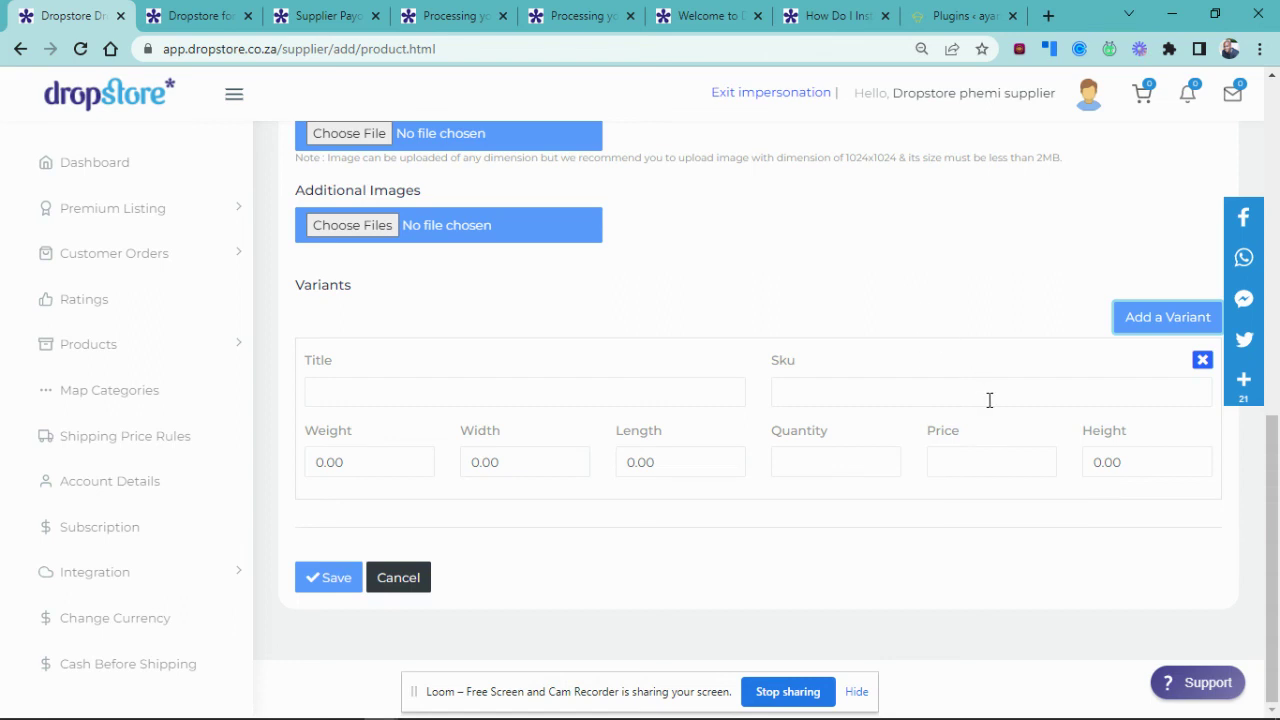
scroll(871, 388, up, 2)
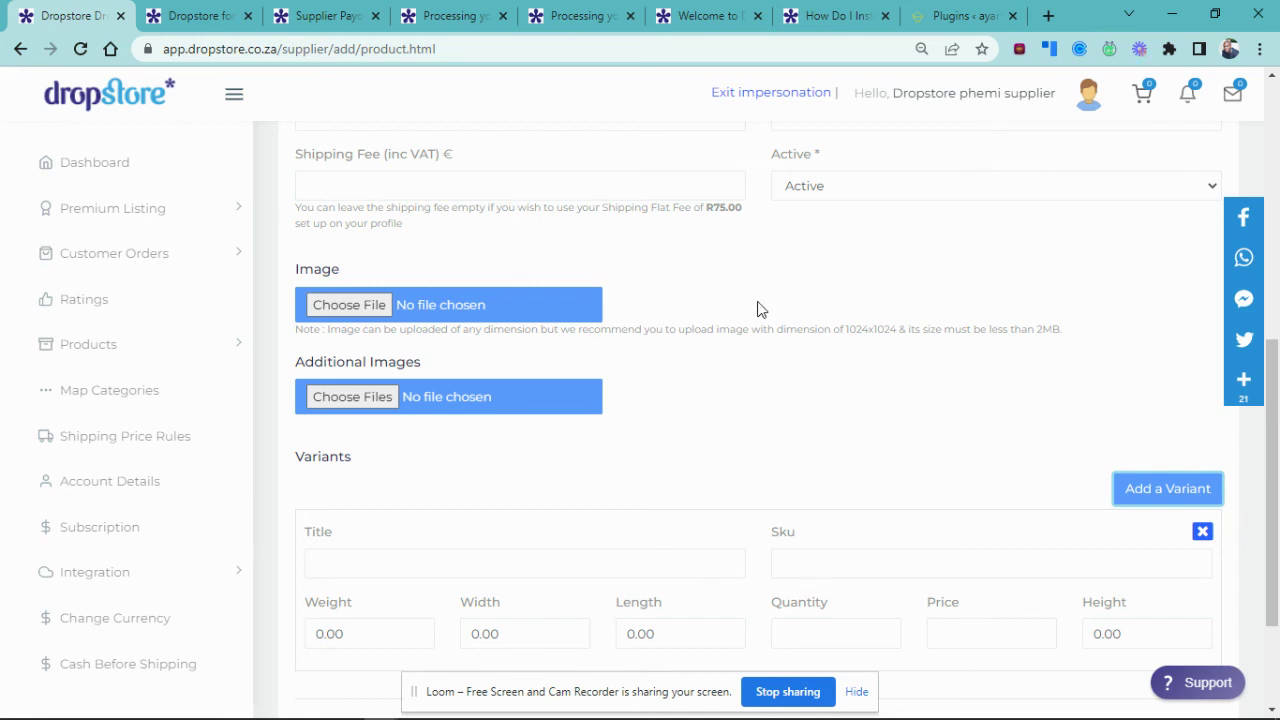
scroll(757, 309, up, 6)
scroll(757, 309, down, 8)
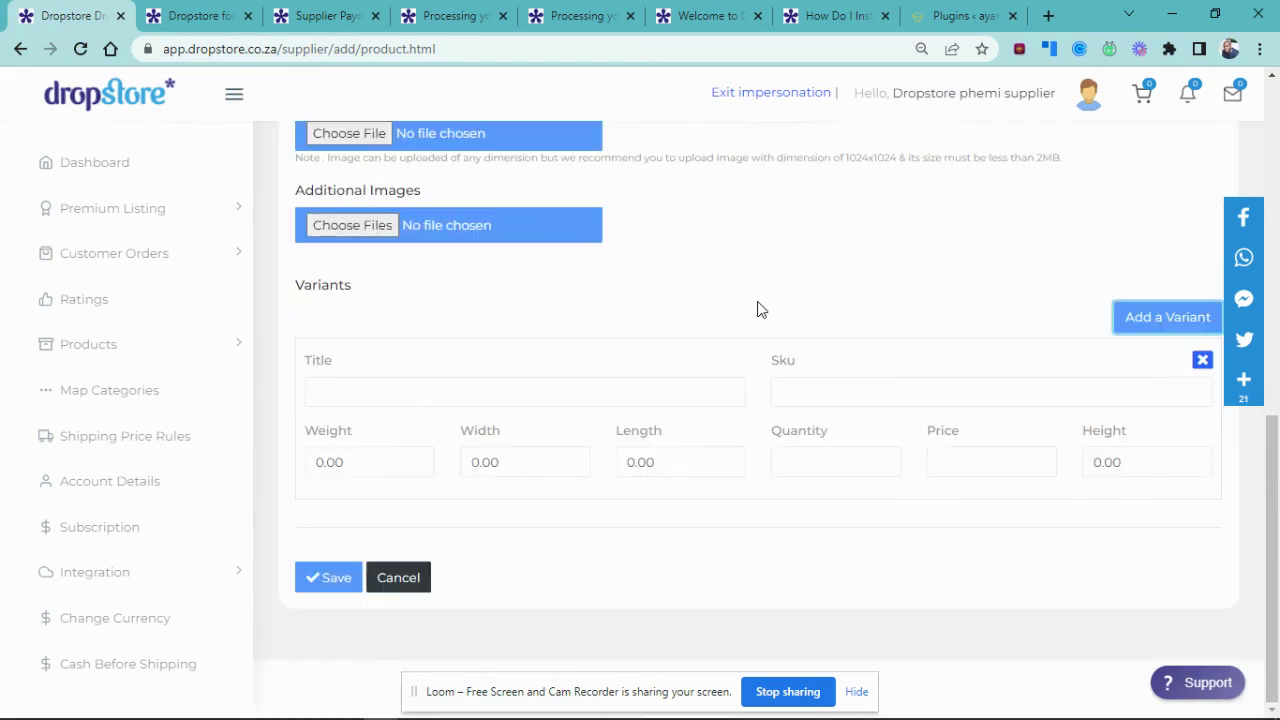
Try to save the empty product form, recheck its fields and cancel creating the product
click(343, 582)
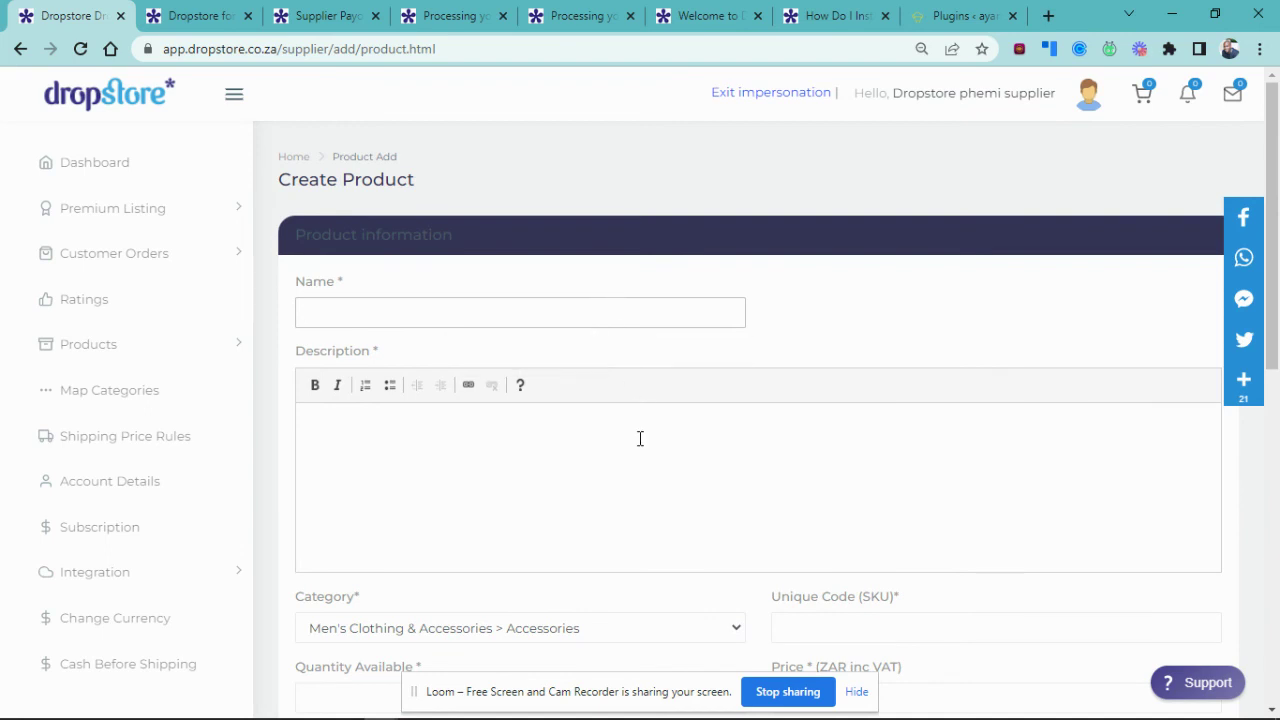
scroll(640, 438, down, 2)
scroll(640, 438, up, 1)
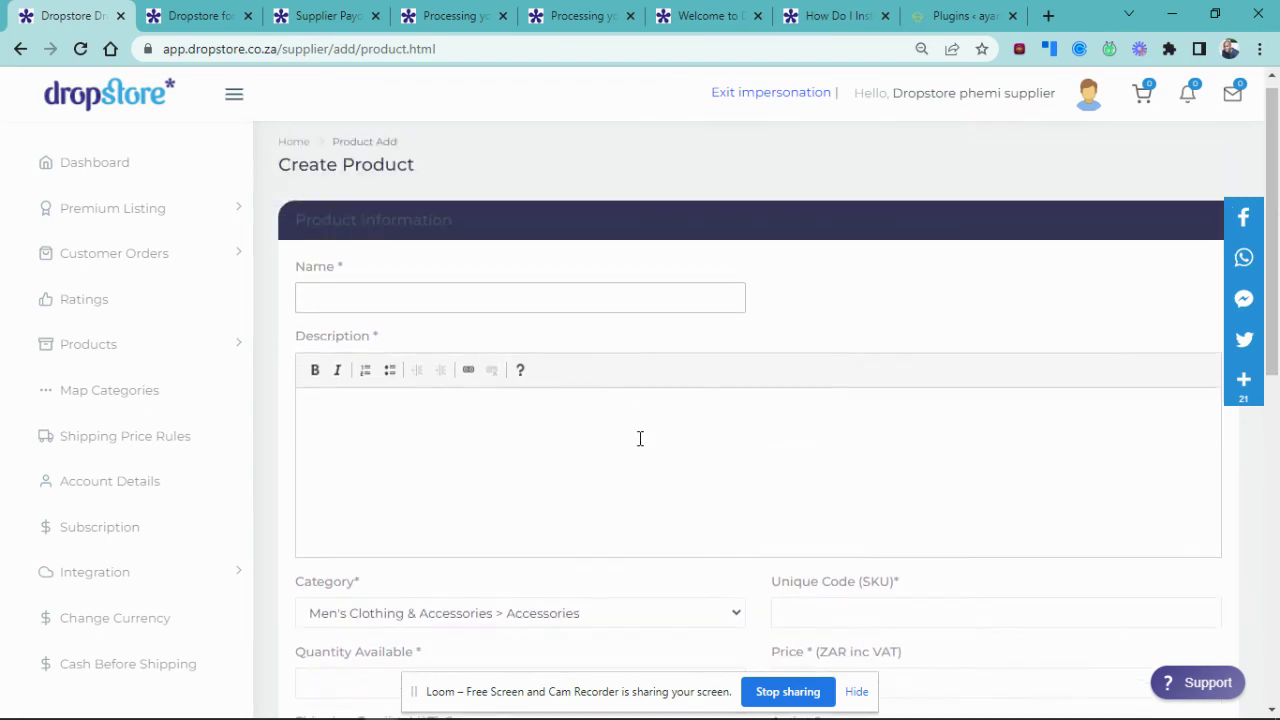
scroll(640, 438, down, 2)
click(616, 334)
scroll(616, 334, down, 6)
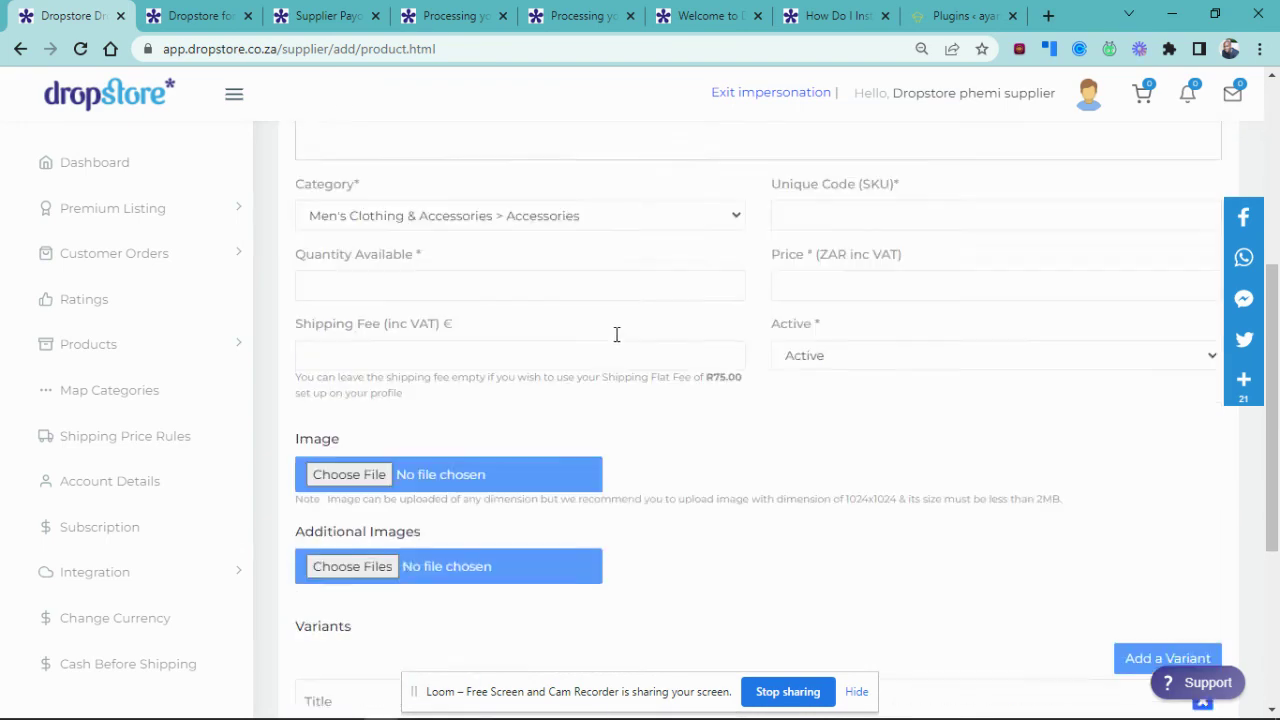
scroll(616, 334, up, 8)
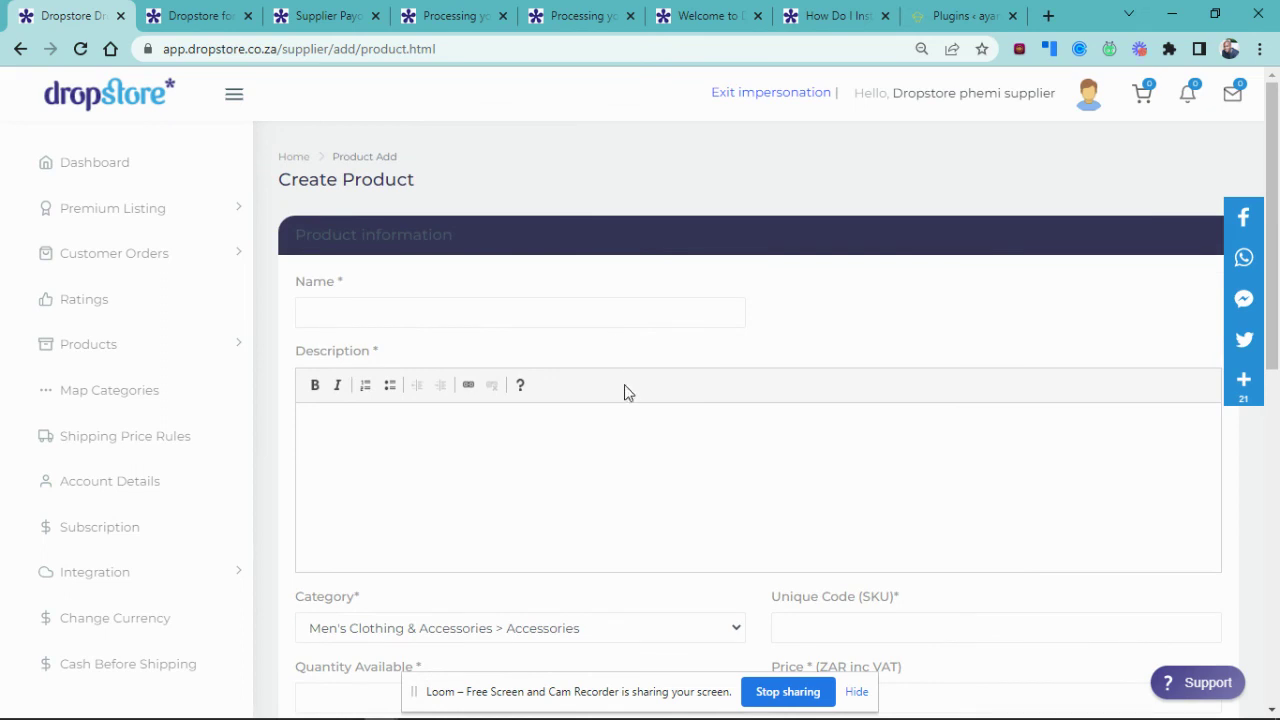
scroll(646, 477, down, 4)
scroll(646, 477, down, 3)
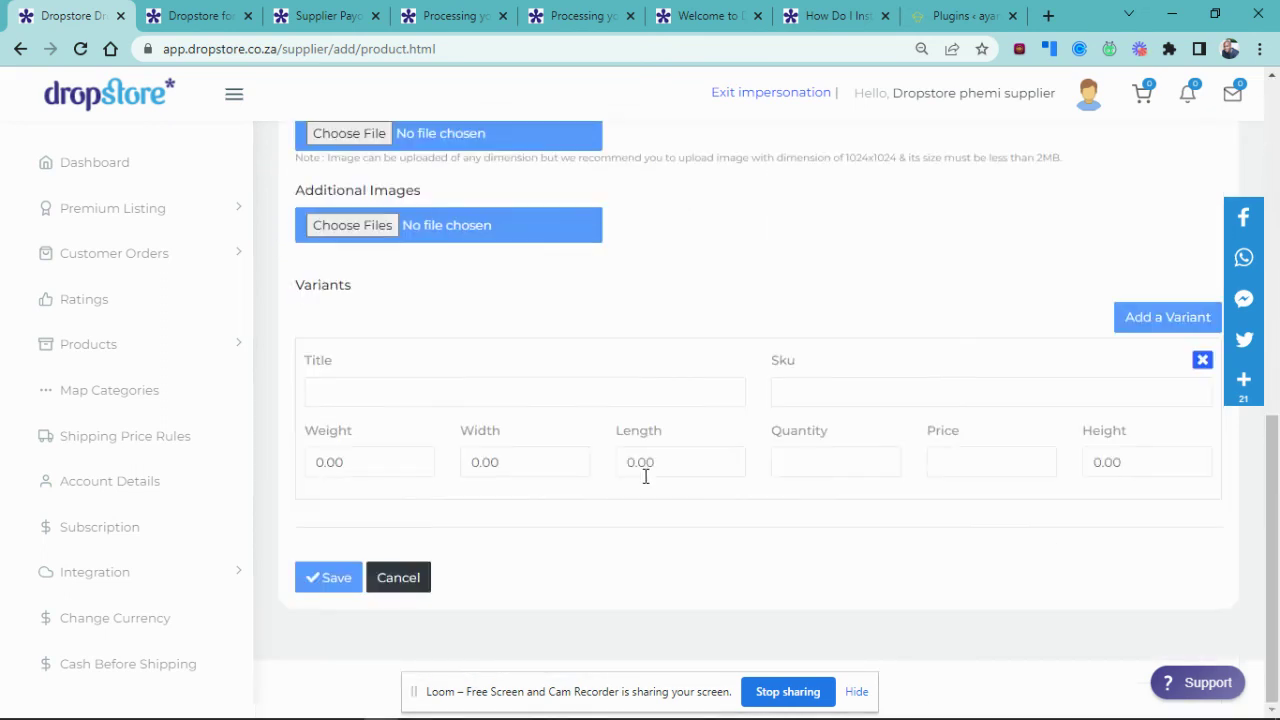
click(399, 580)
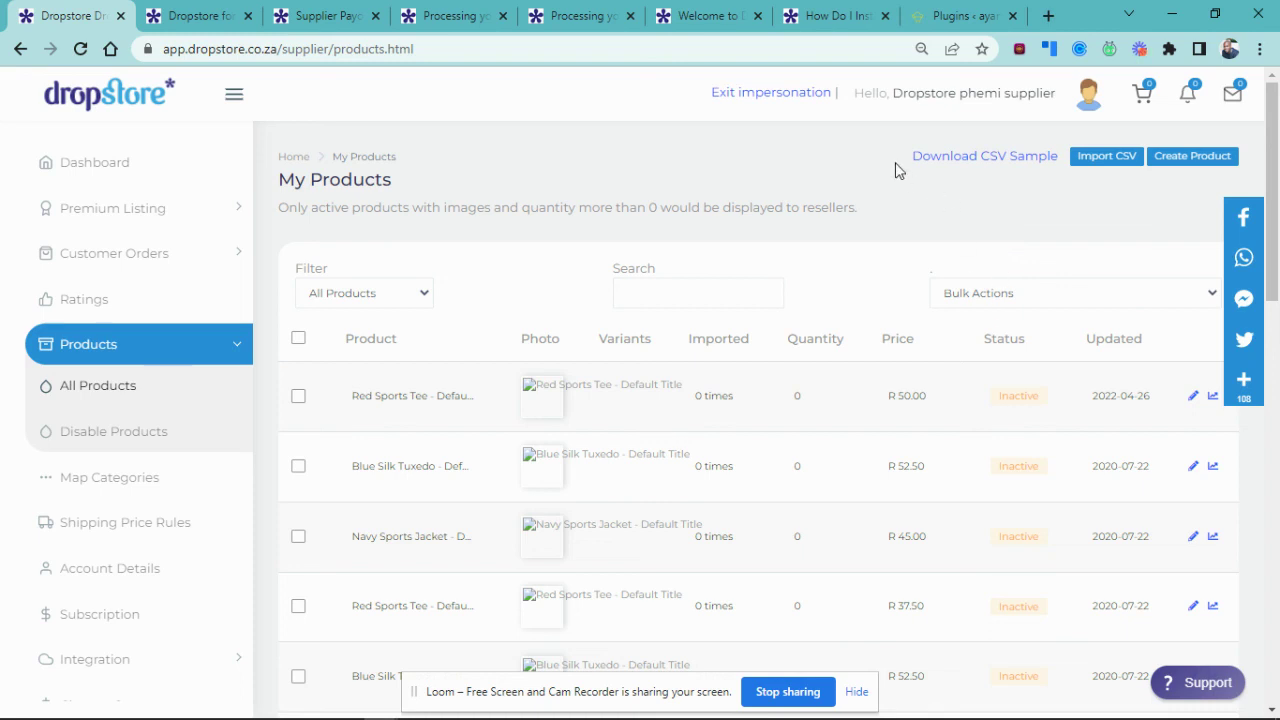
Cancel saving a new copy of the CSV sample and open the existing sample file from File Explorer's recent files in Excel
click(984, 160)
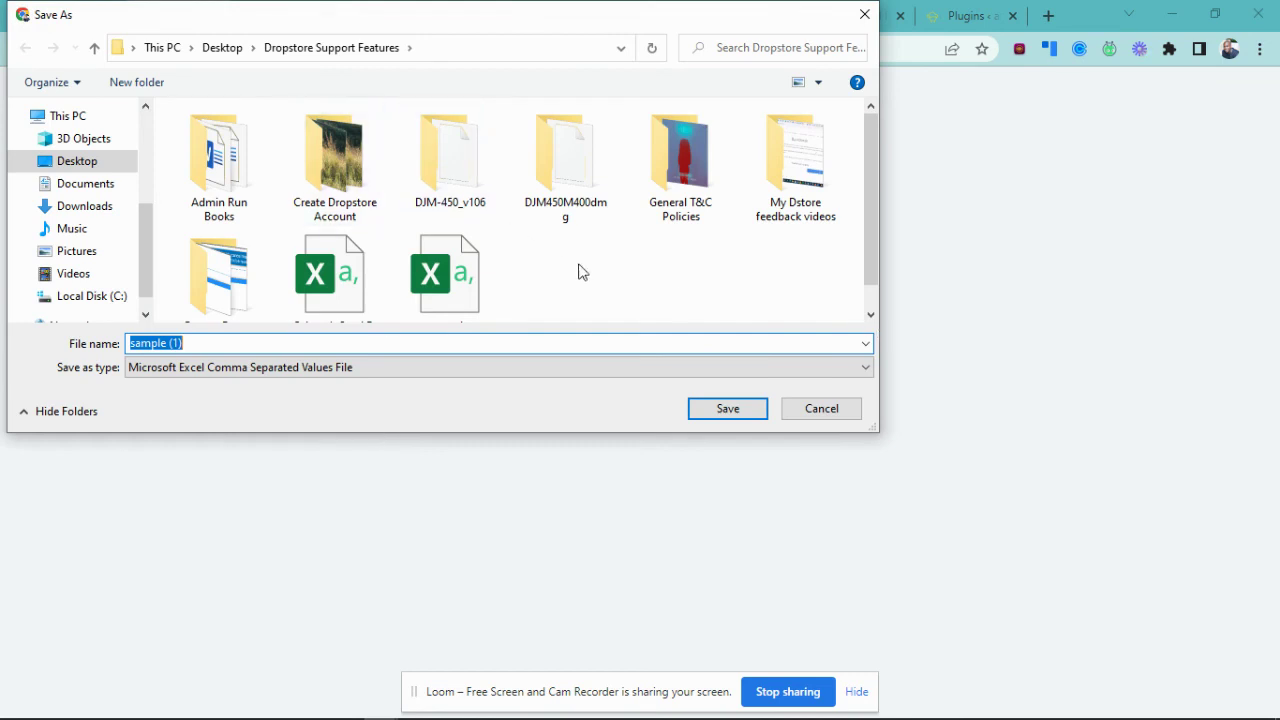
click(834, 412)
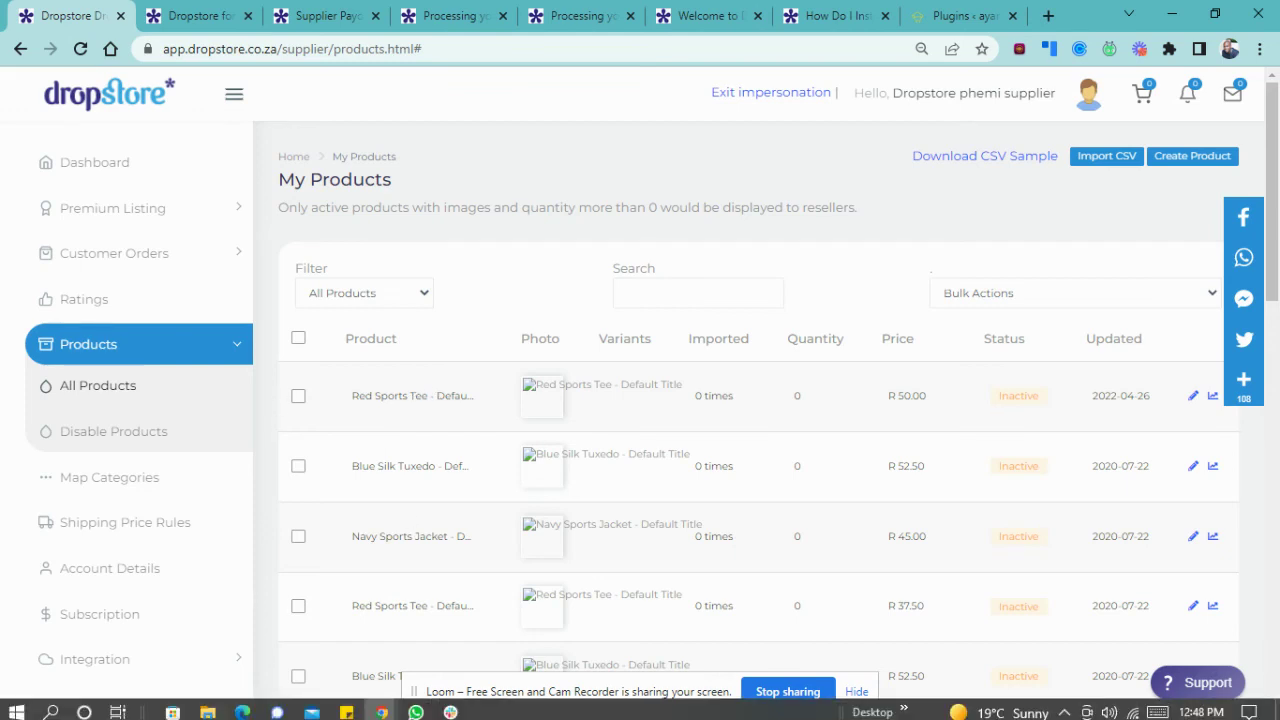
click(208, 706)
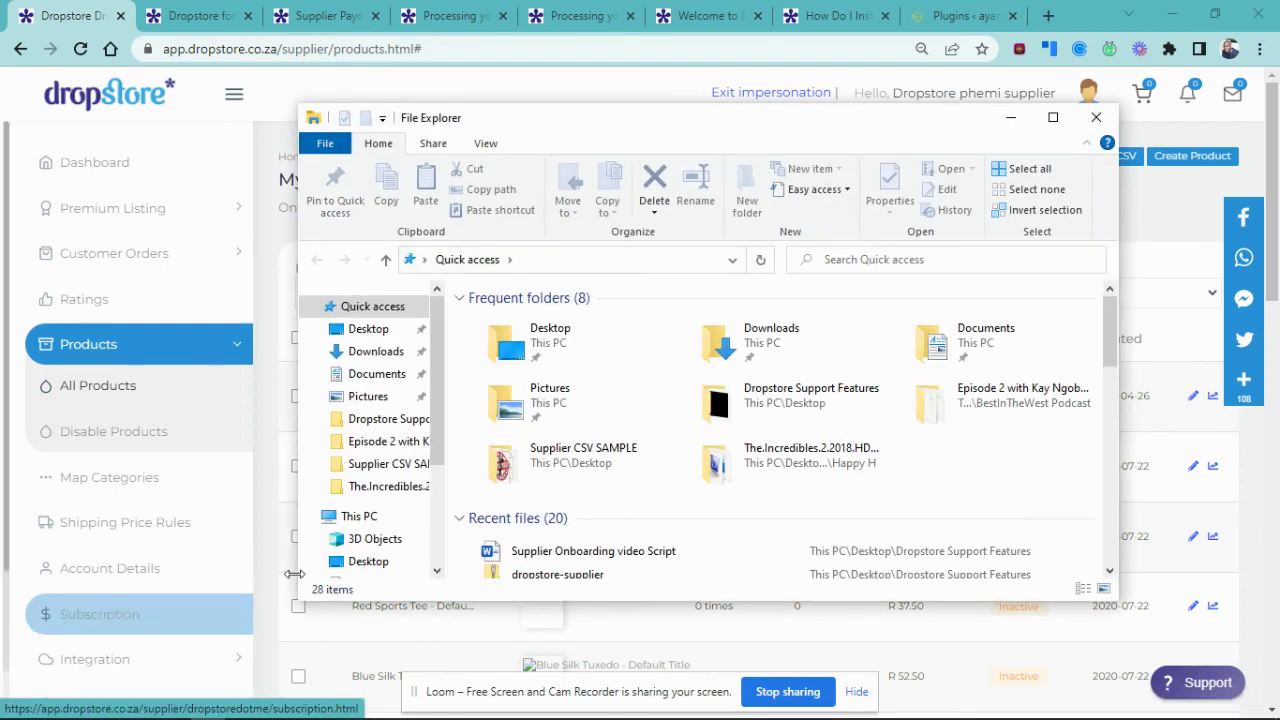
scroll(600, 540, down, 2)
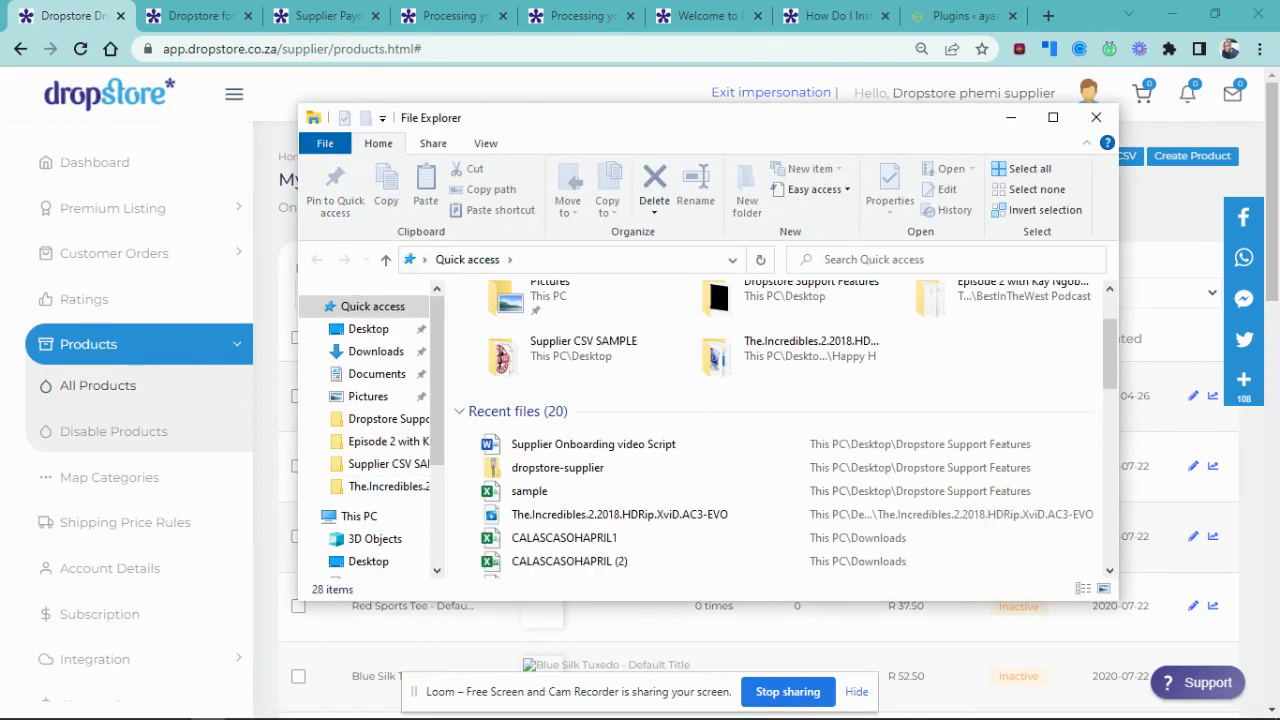
click(603, 495)
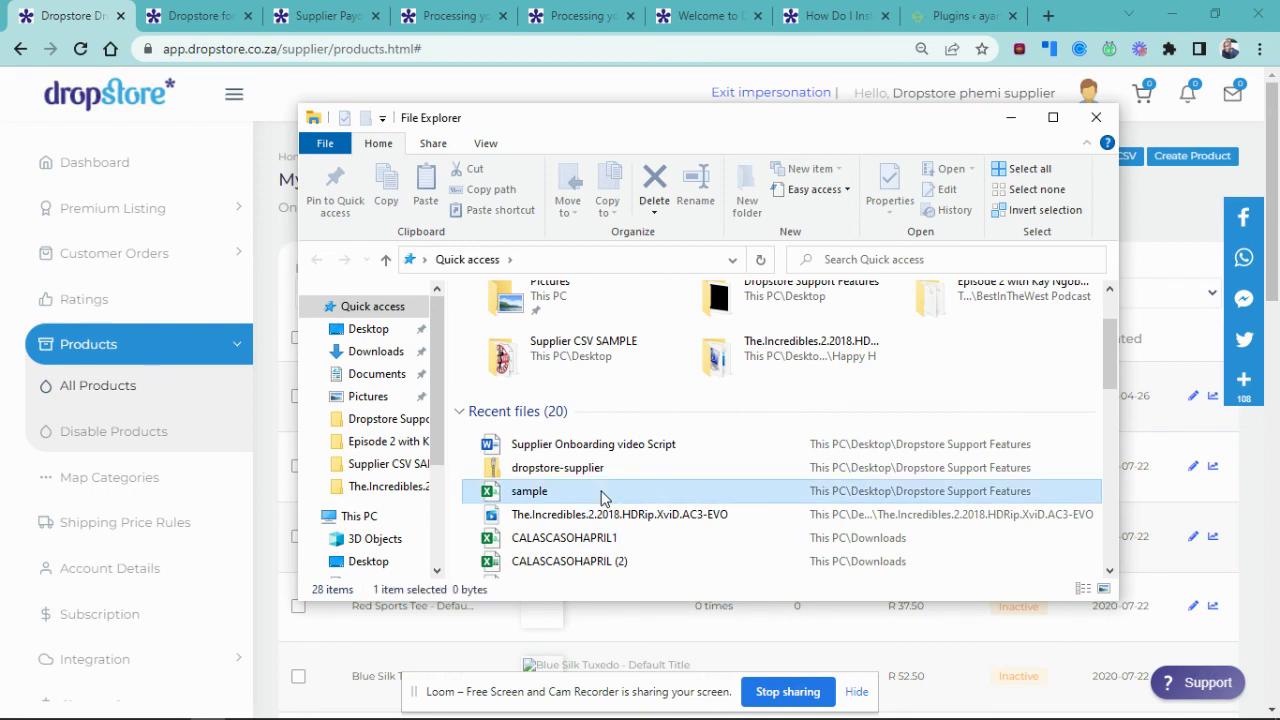
double_click(603, 493)
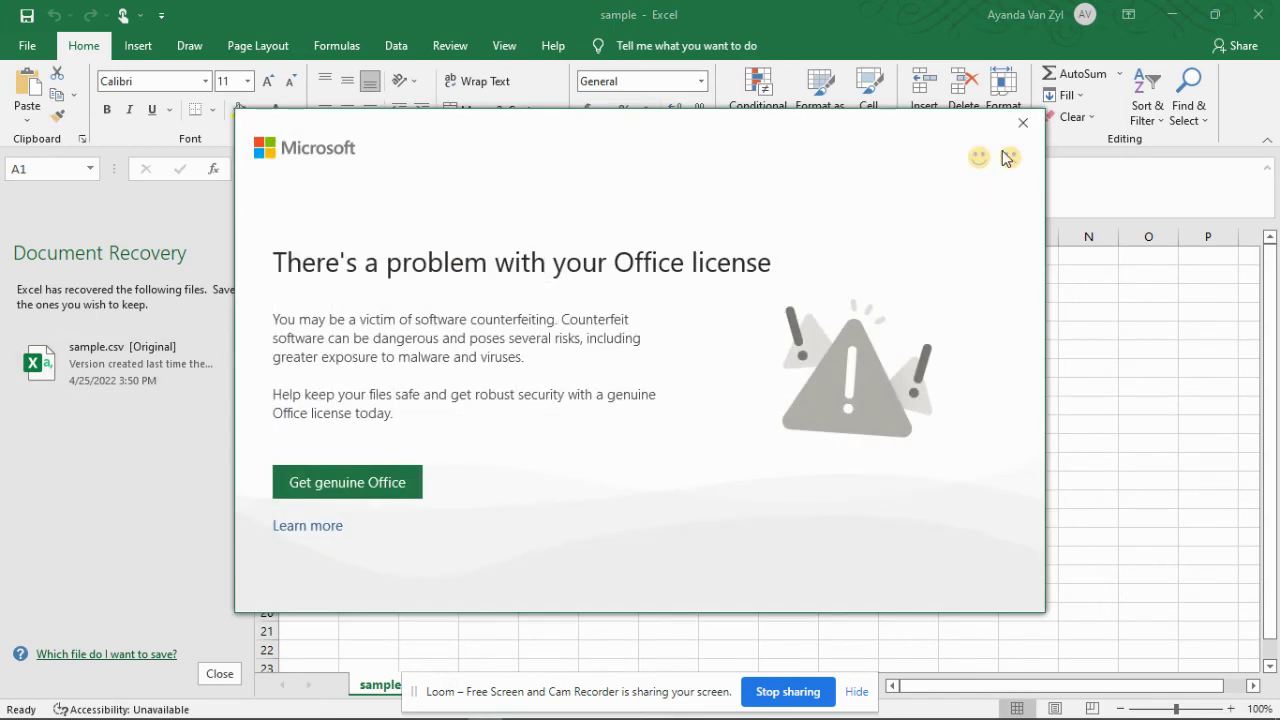
Dismiss the Office license notices and close Document Recovery for the sample workbook
click(1022, 124)
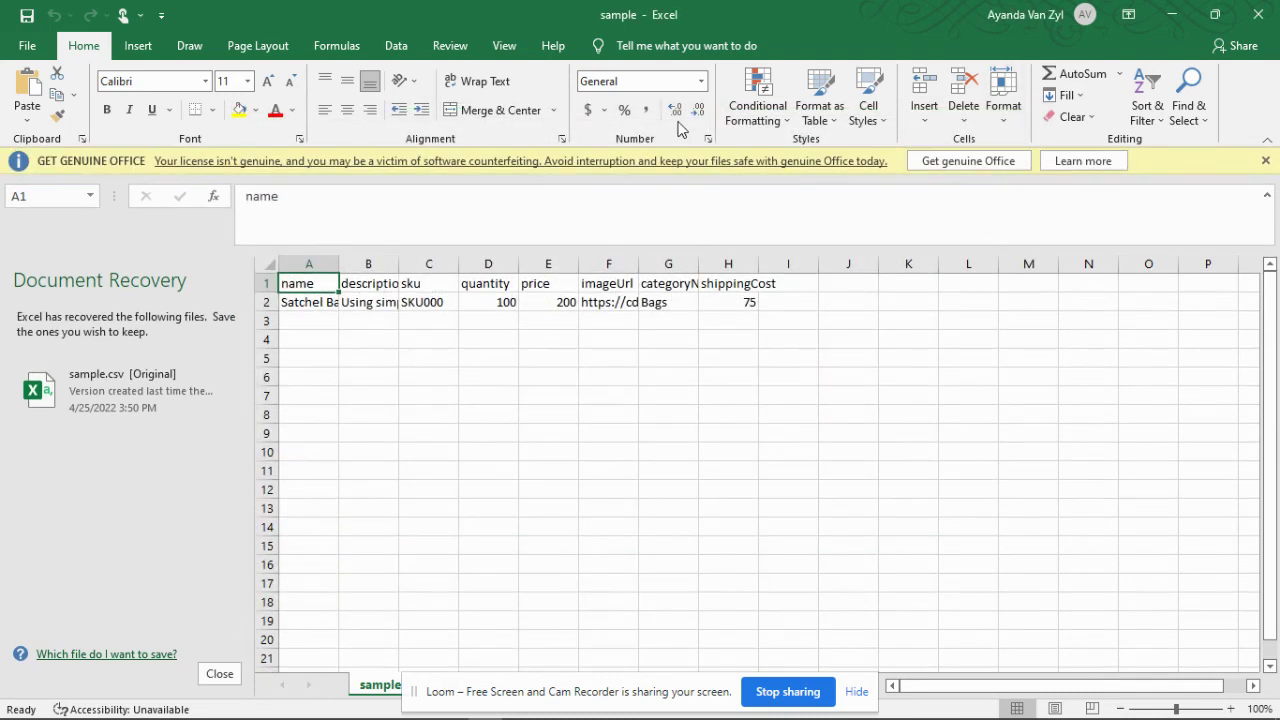
click(1265, 160)
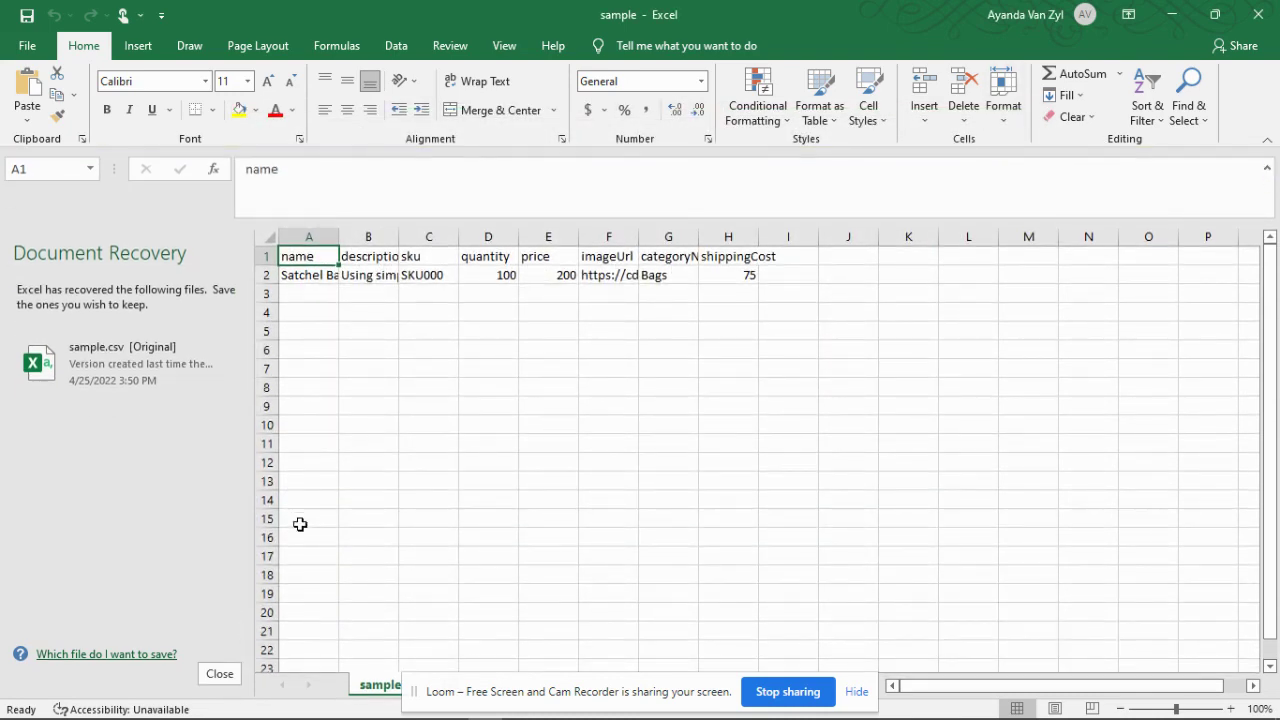
click(219, 674)
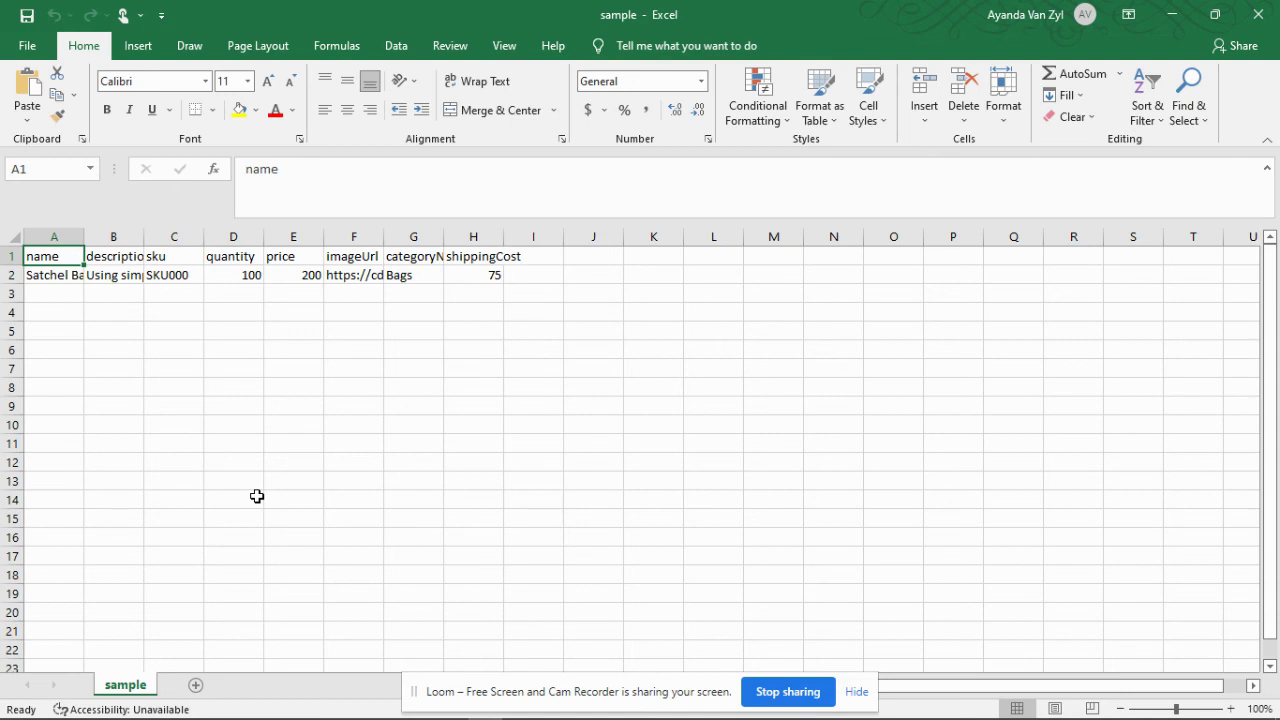
Examine the sample sheet's column headers from description through shippingCost, and select cell A3 below the example product
key(Right)
key(Right)
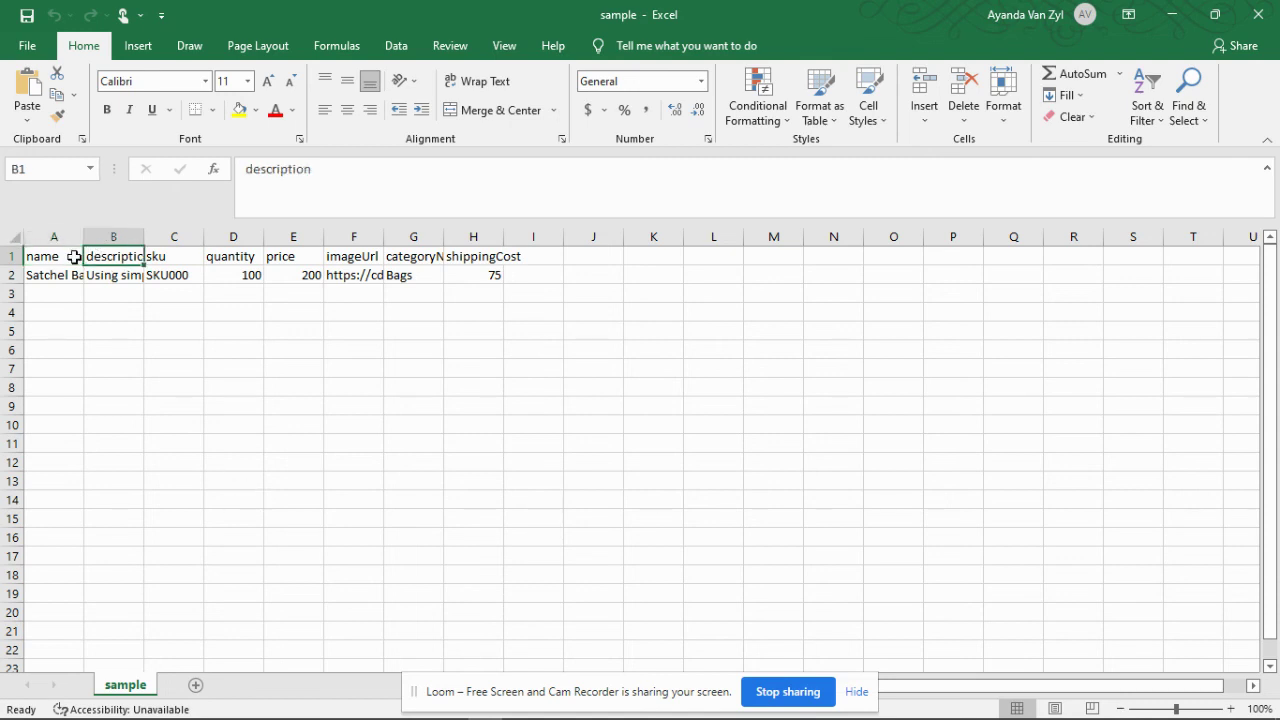
key(Right)
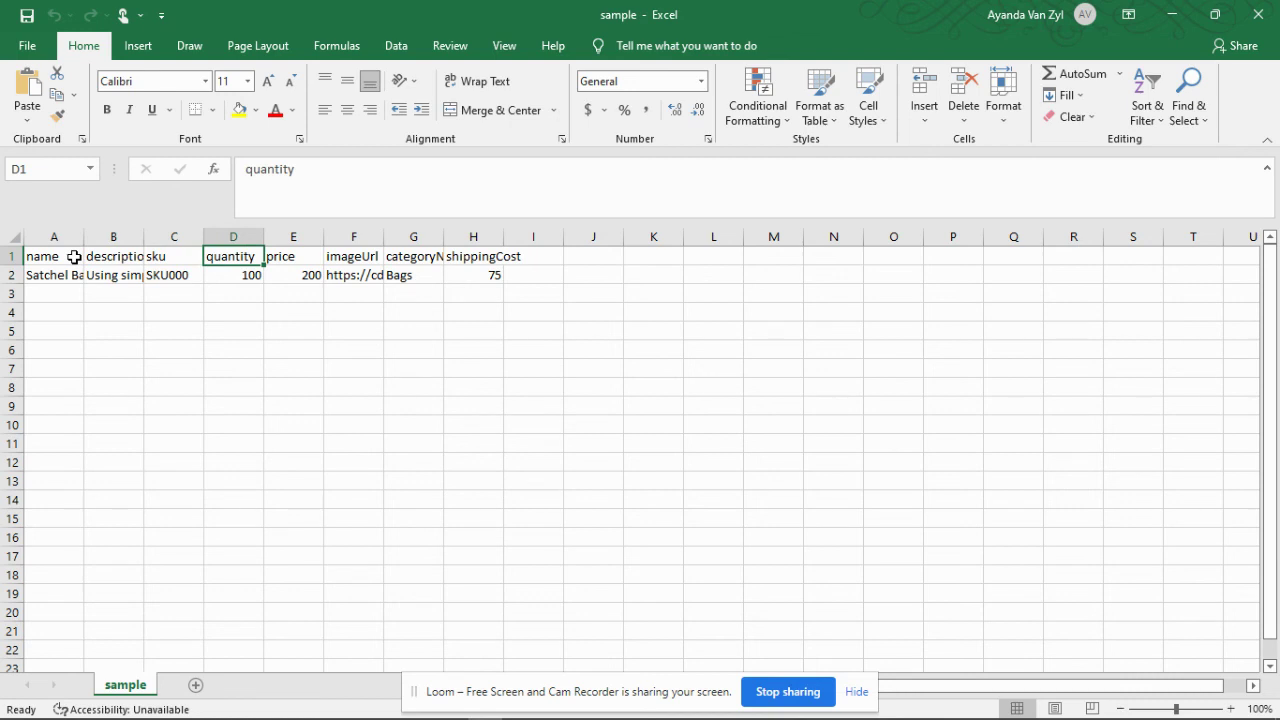
key(Right)
key(Right)
key(Right)
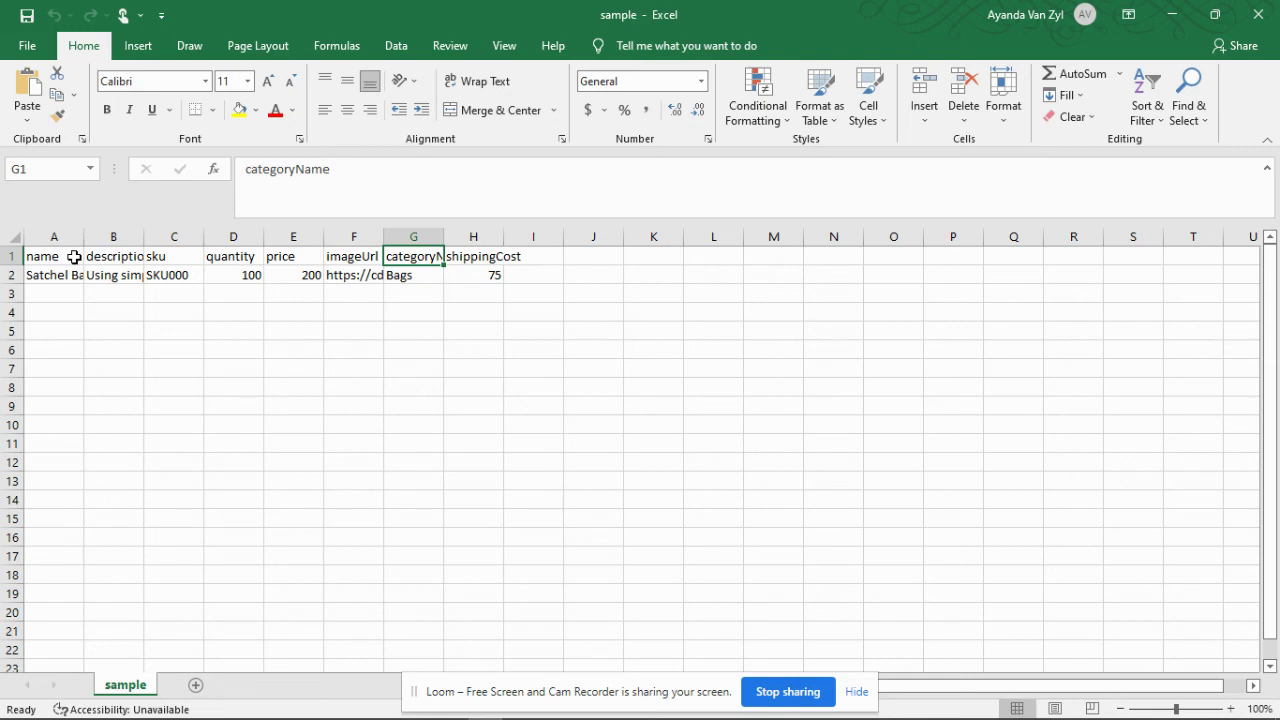
key(Right)
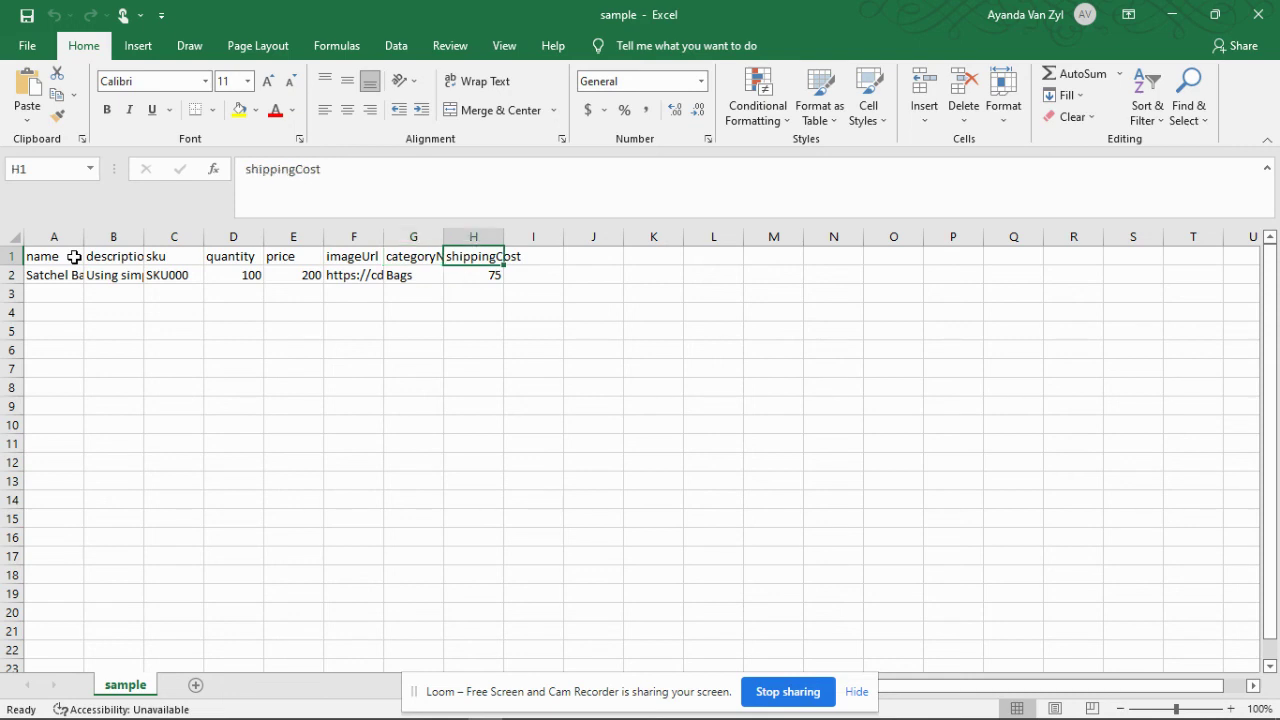
click(43, 290)
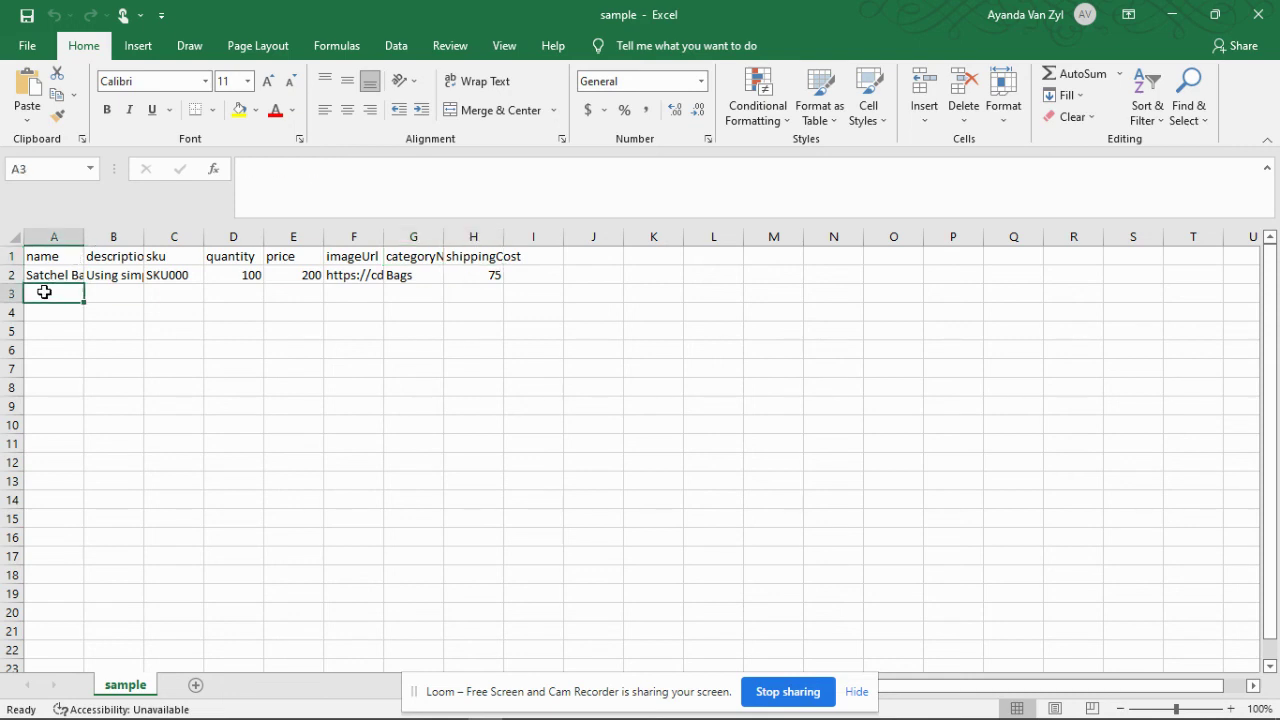
Examine the example product's name, description, sku and quantity cells in row 2 of the sample sheet
key(Up)
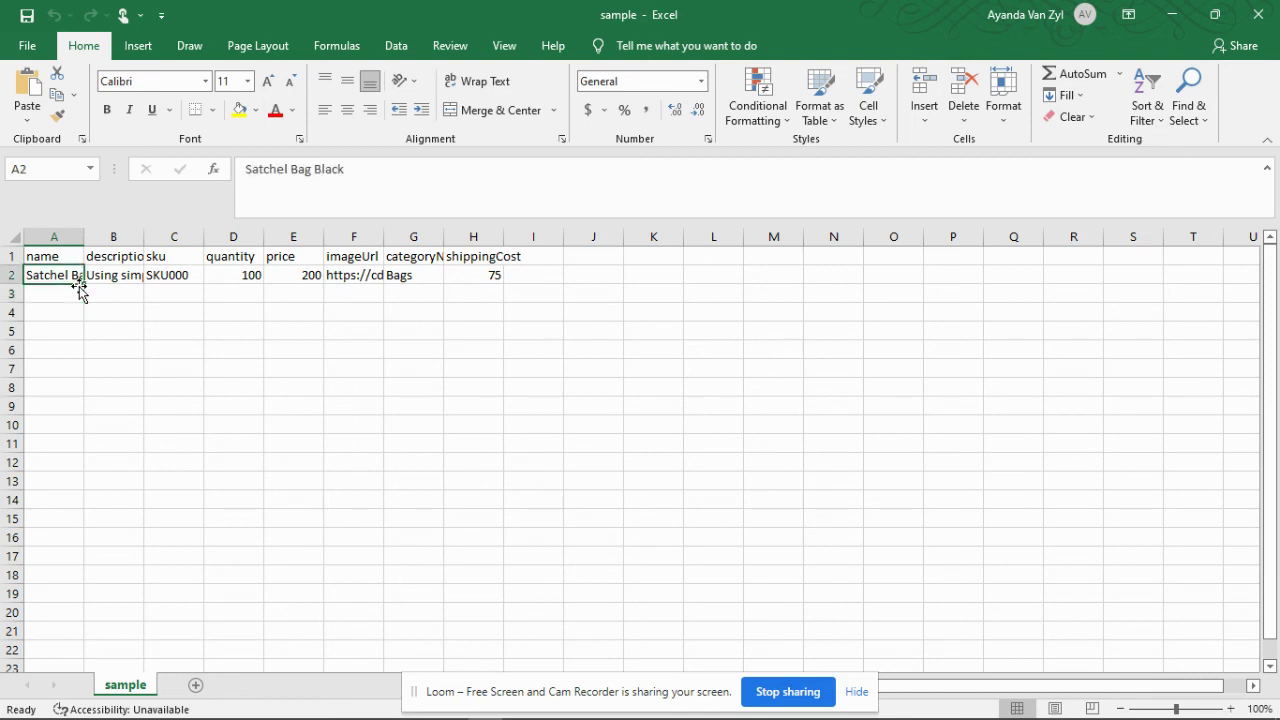
key(Right)
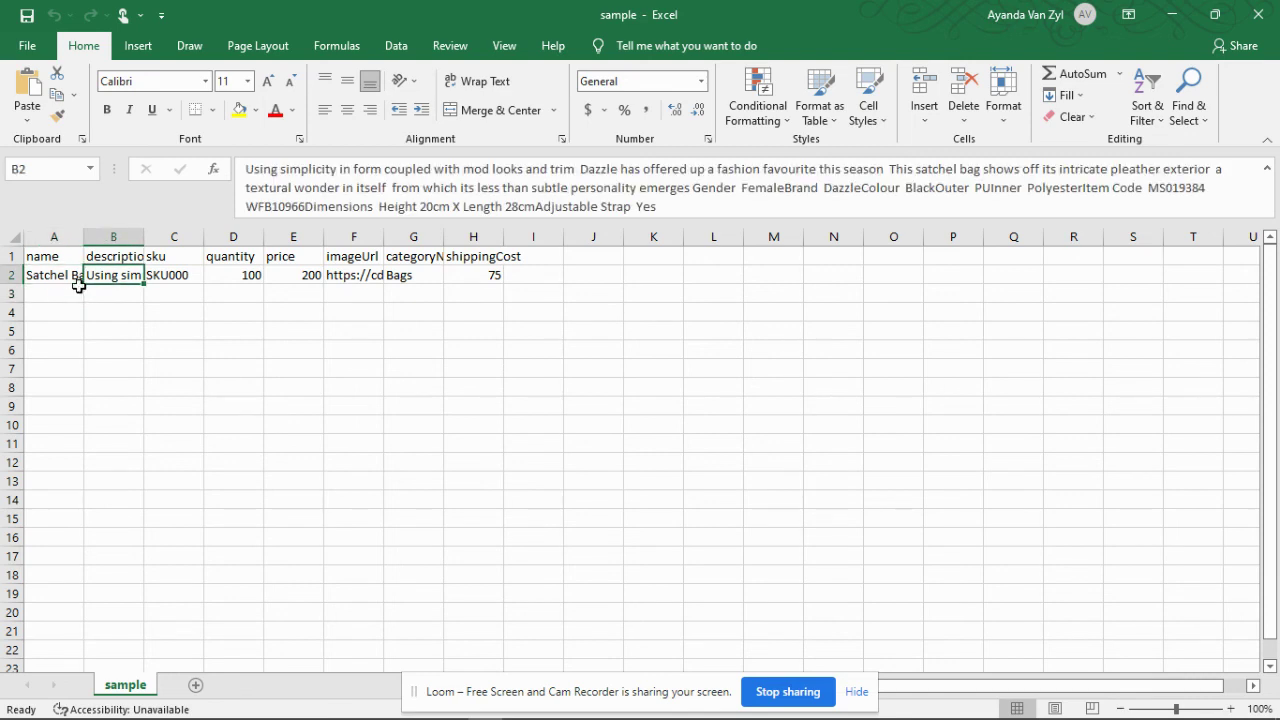
key(Left)
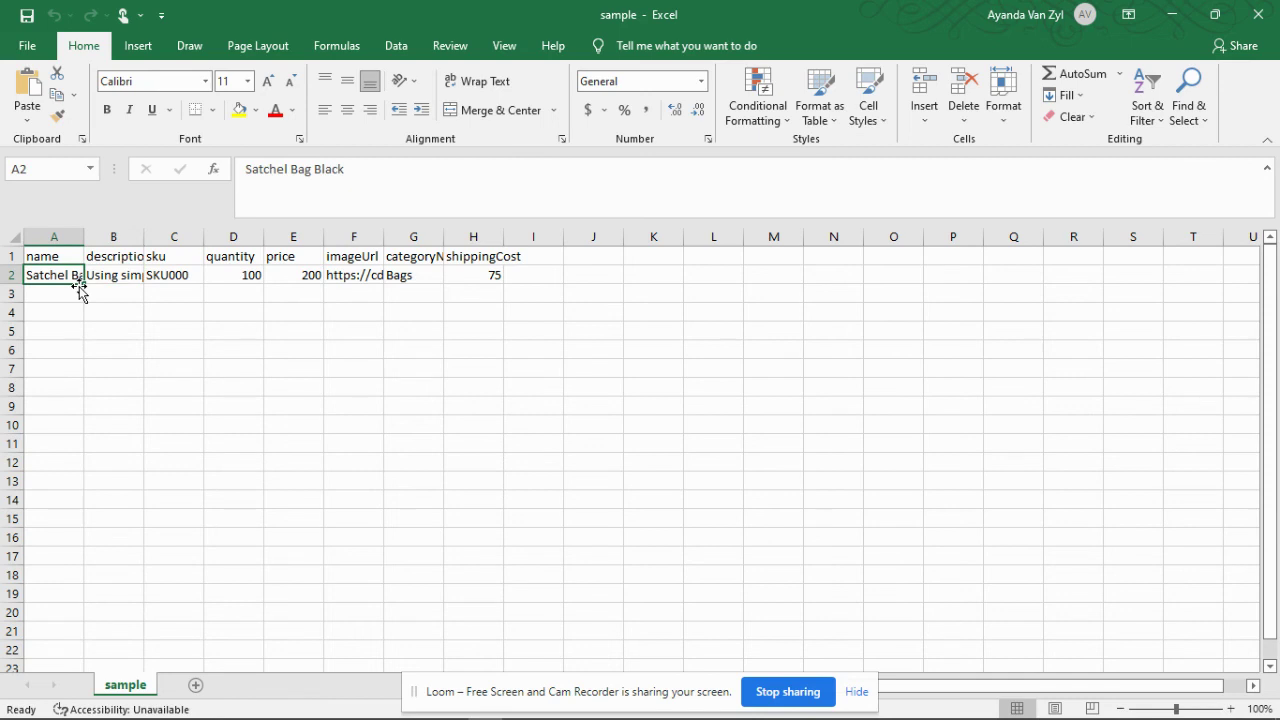
key(Right)
key(Right)
key(Right)
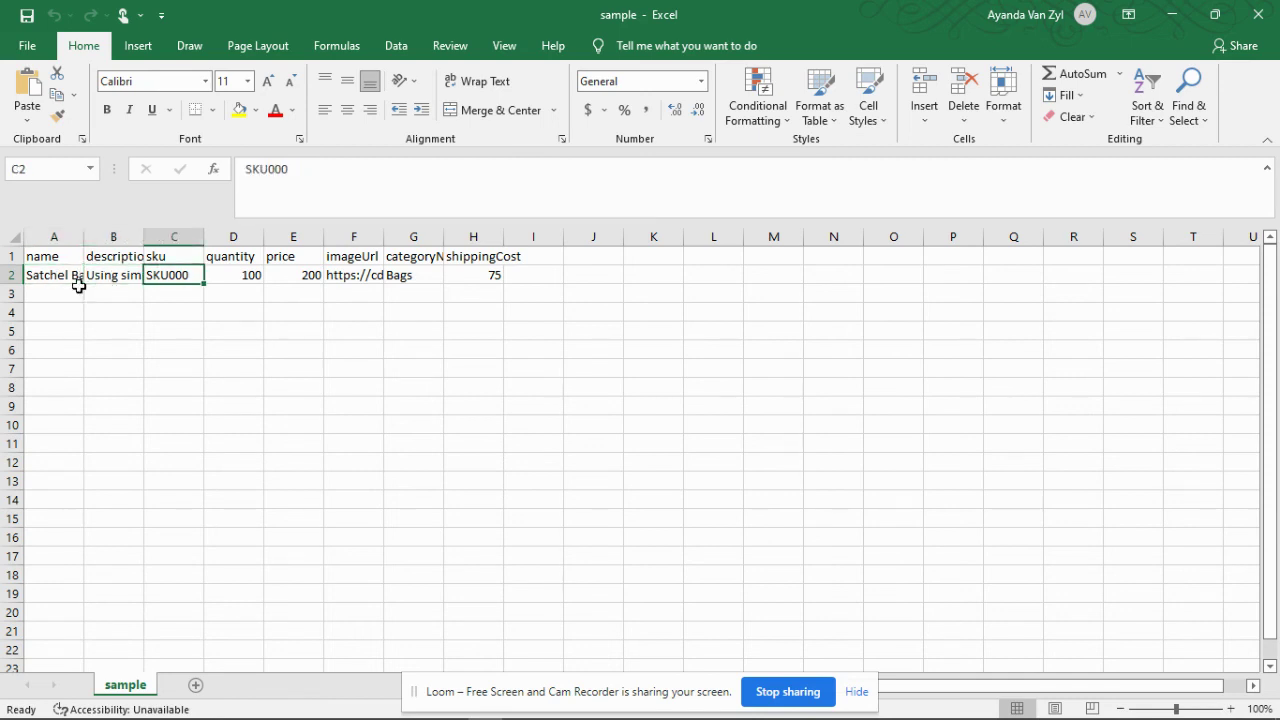
key(Right)
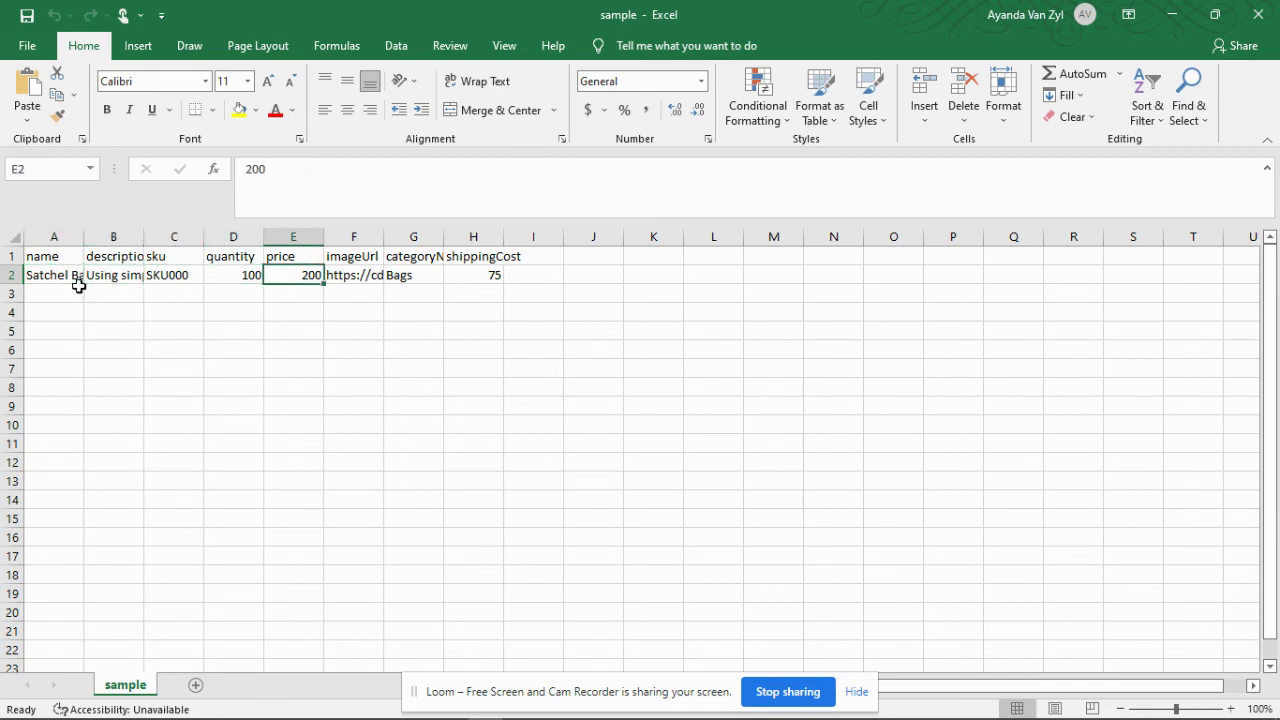
key(Left)
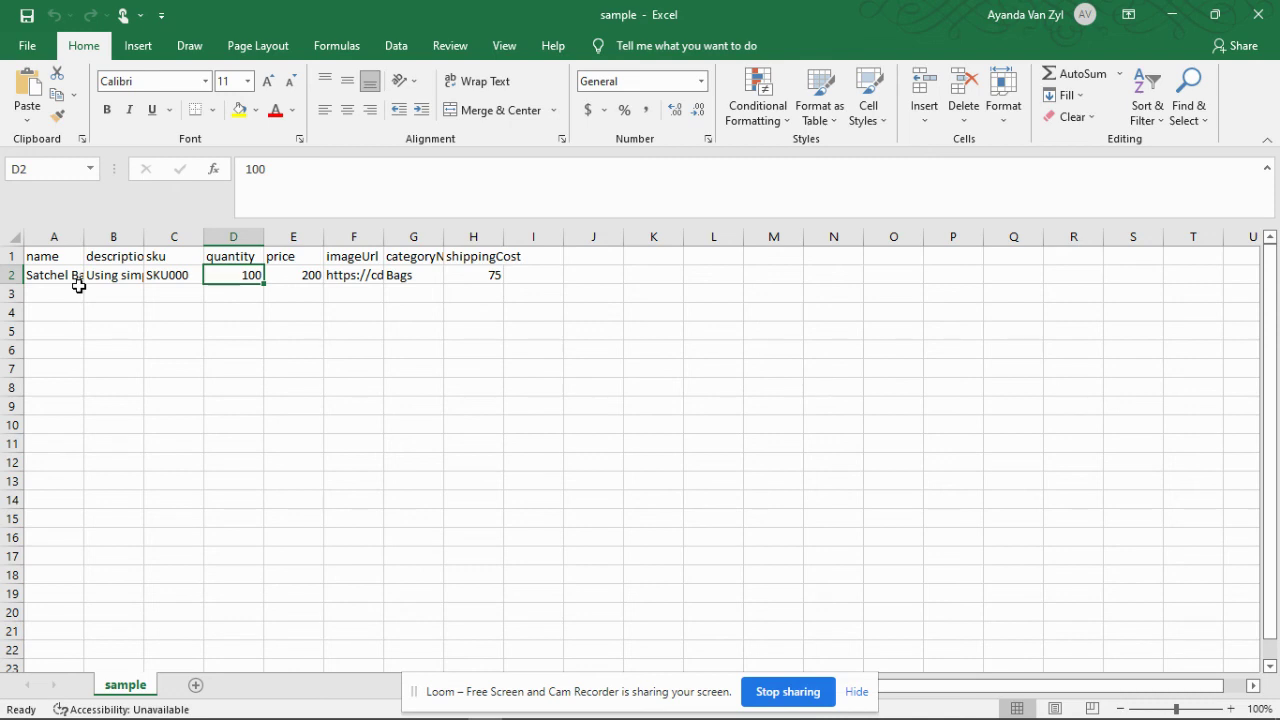
Examine the example product's price, imageUrl, categoryName and shippingCost cells, and recheck its description in B2
key(Right)
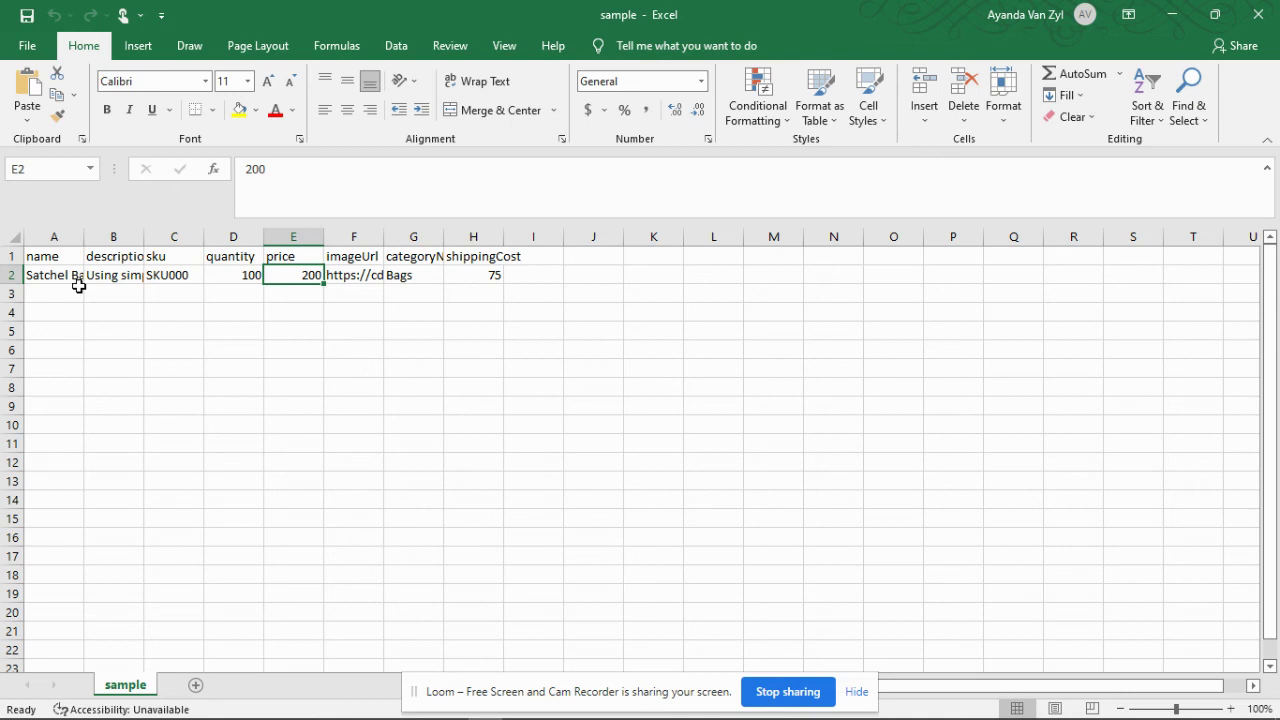
key(Right)
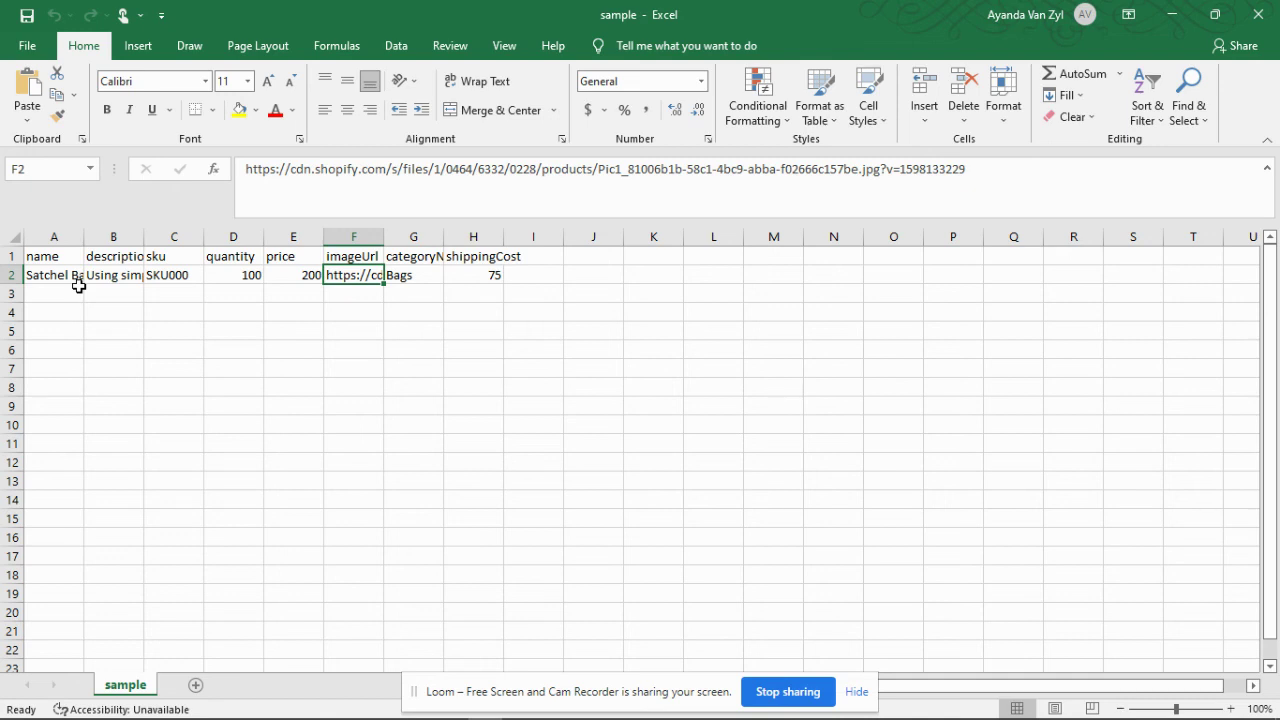
key(Right)
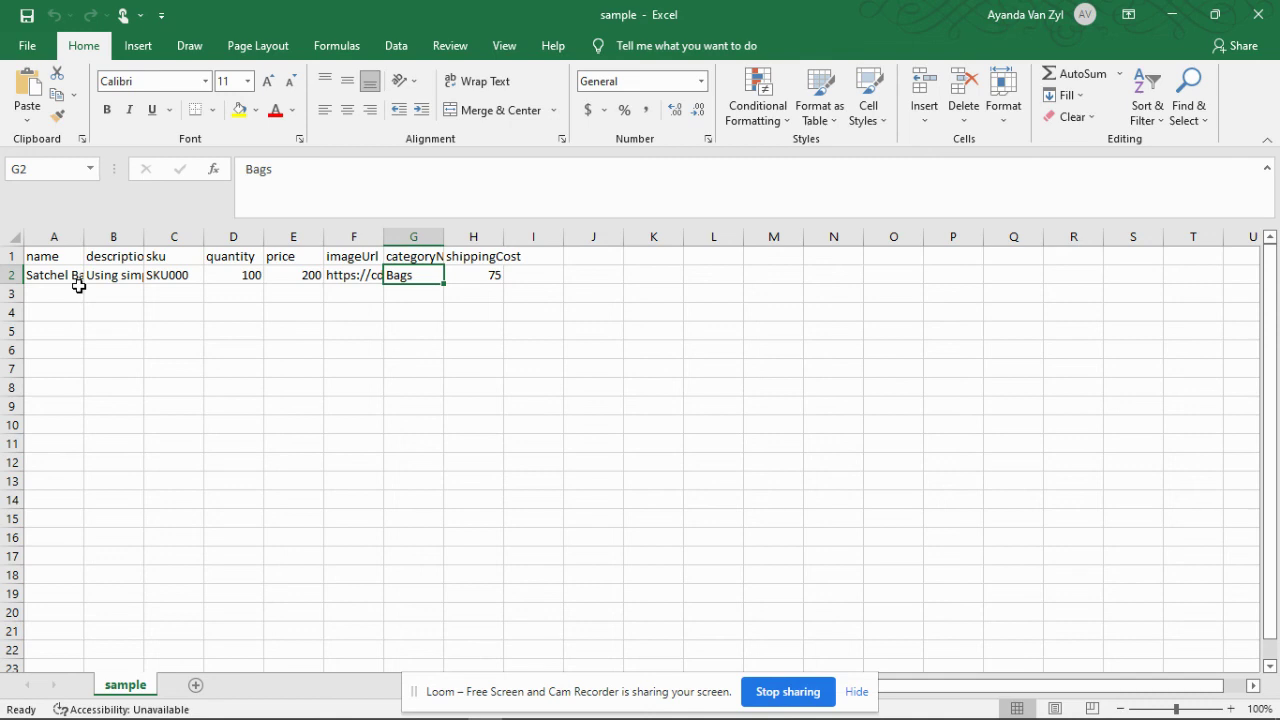
key(Right)
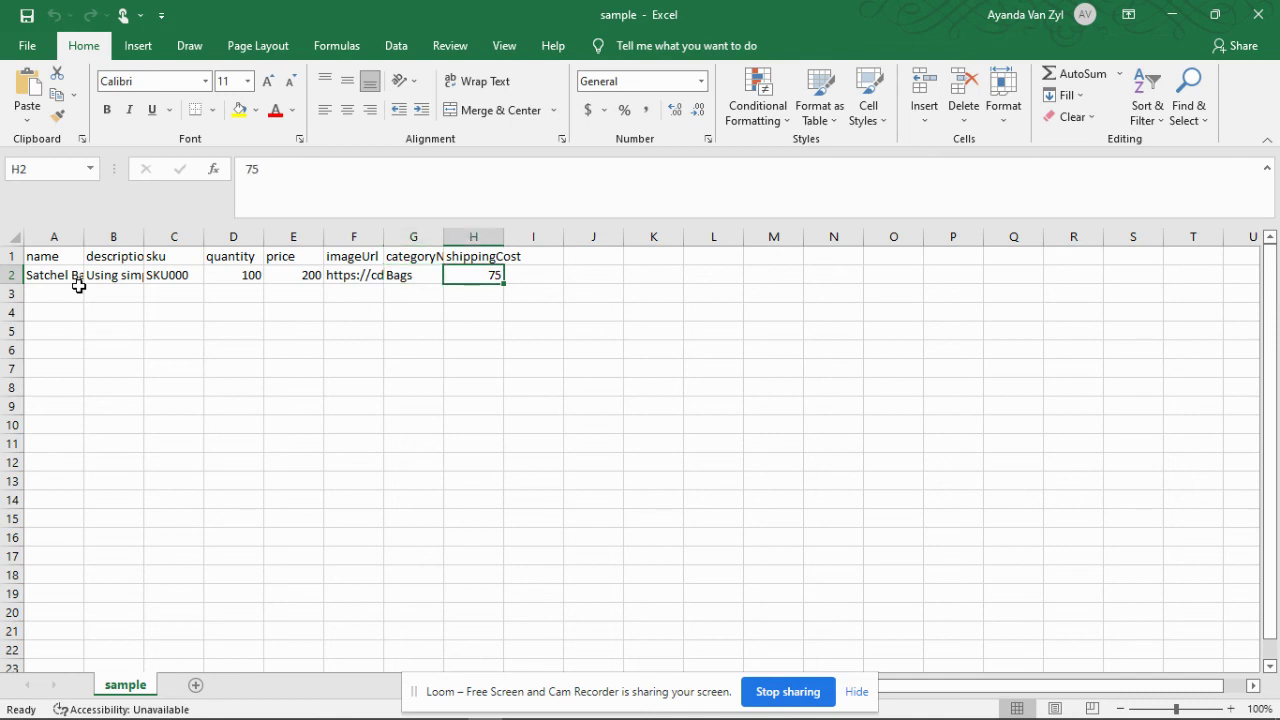
key(Left)
key(Right)
key(Left)
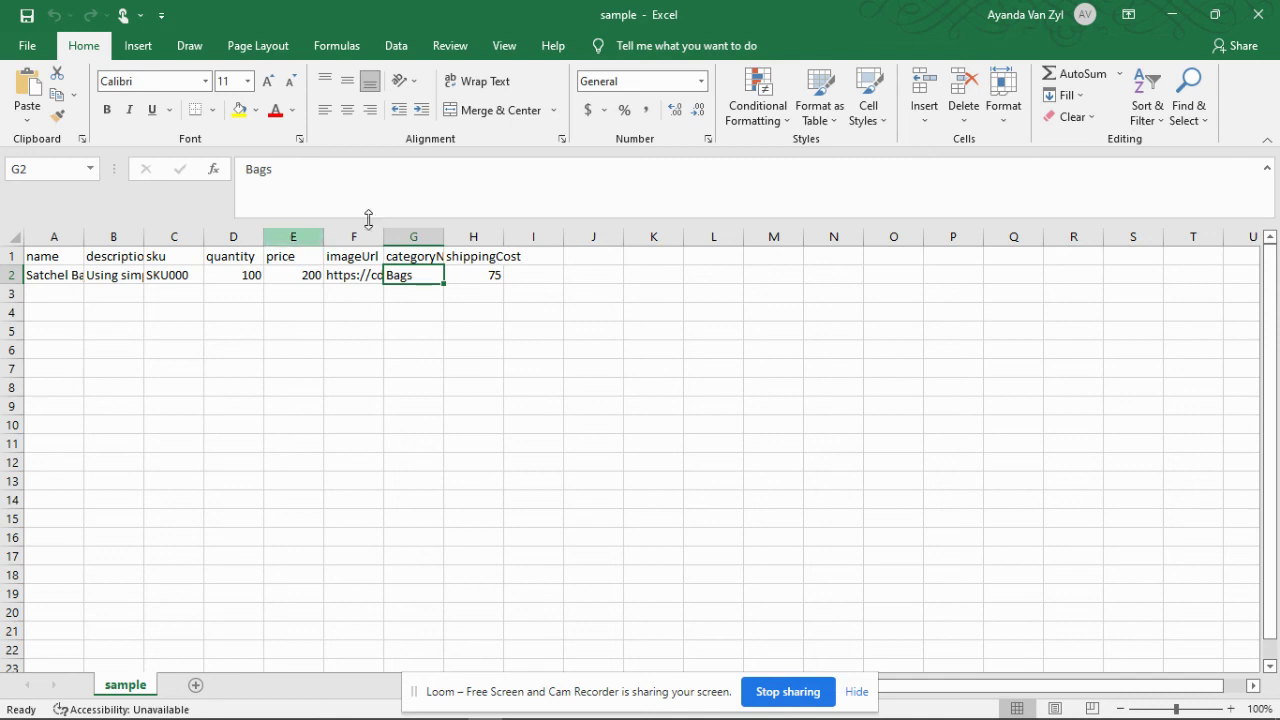
click(118, 275)
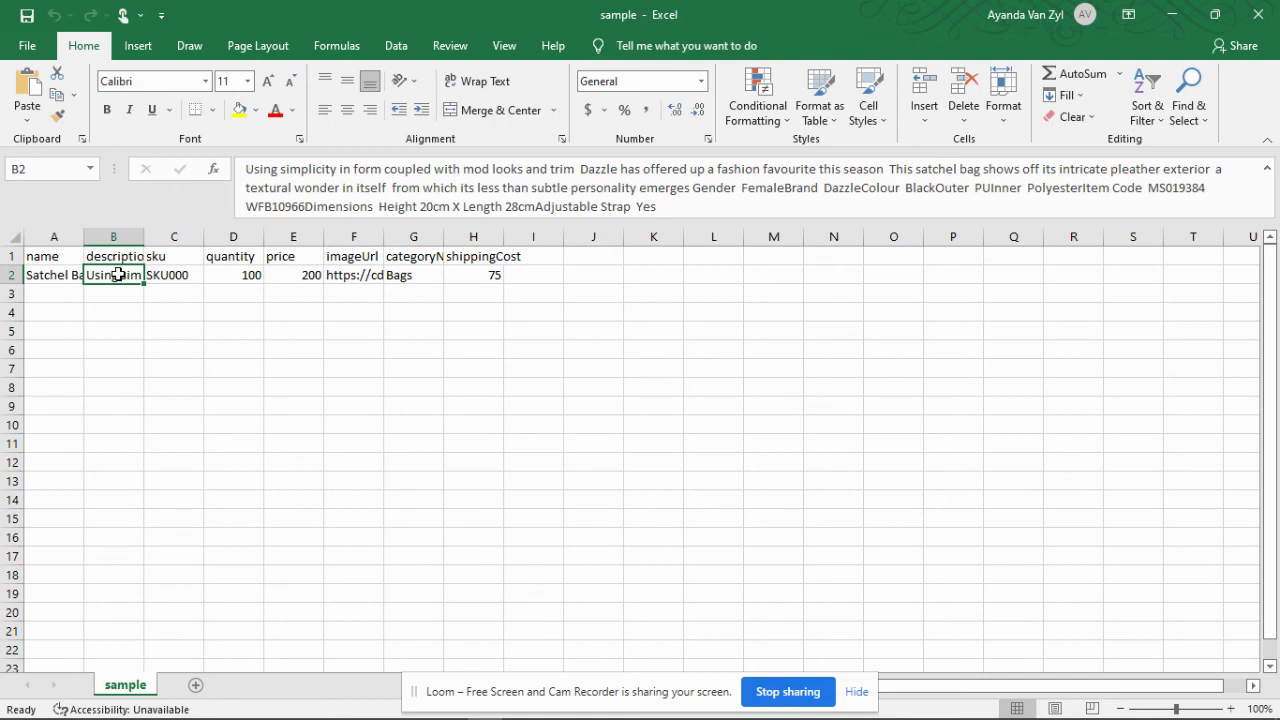
Minimise Excel and close File Explorer to return to Dropstore's My Products page, and open the CSV import
click(1168, 16)
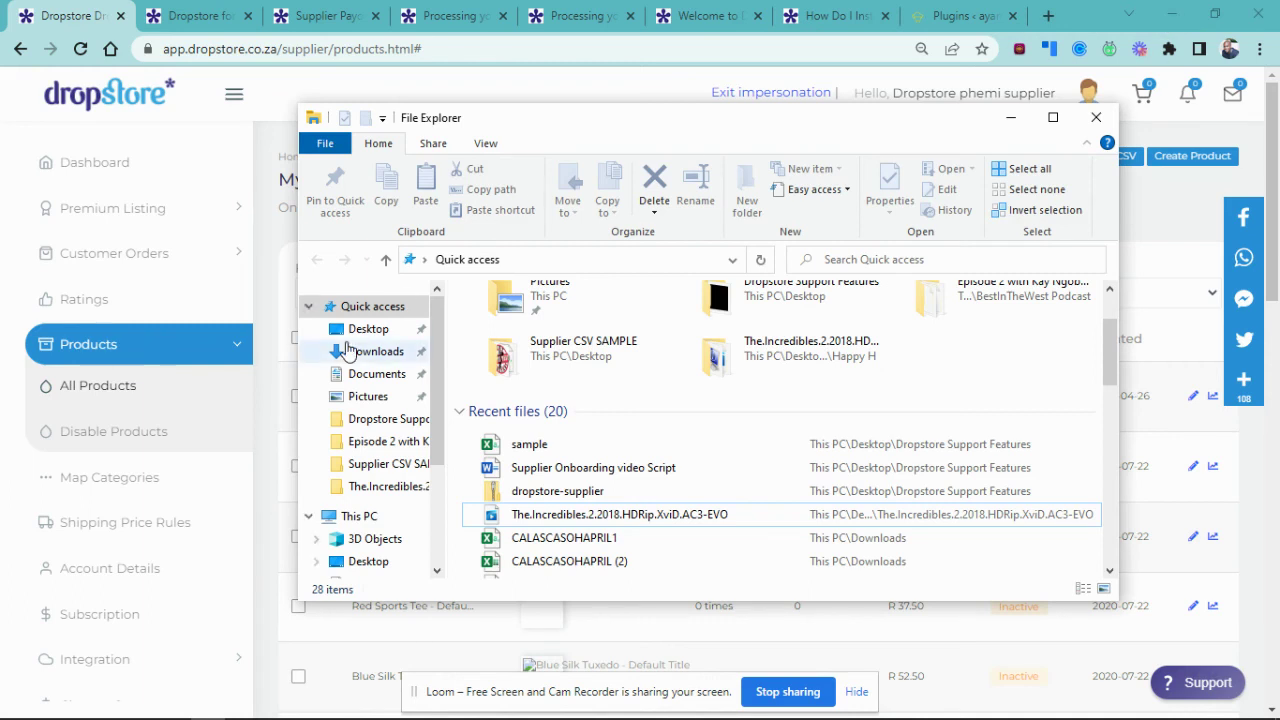
click(1096, 117)
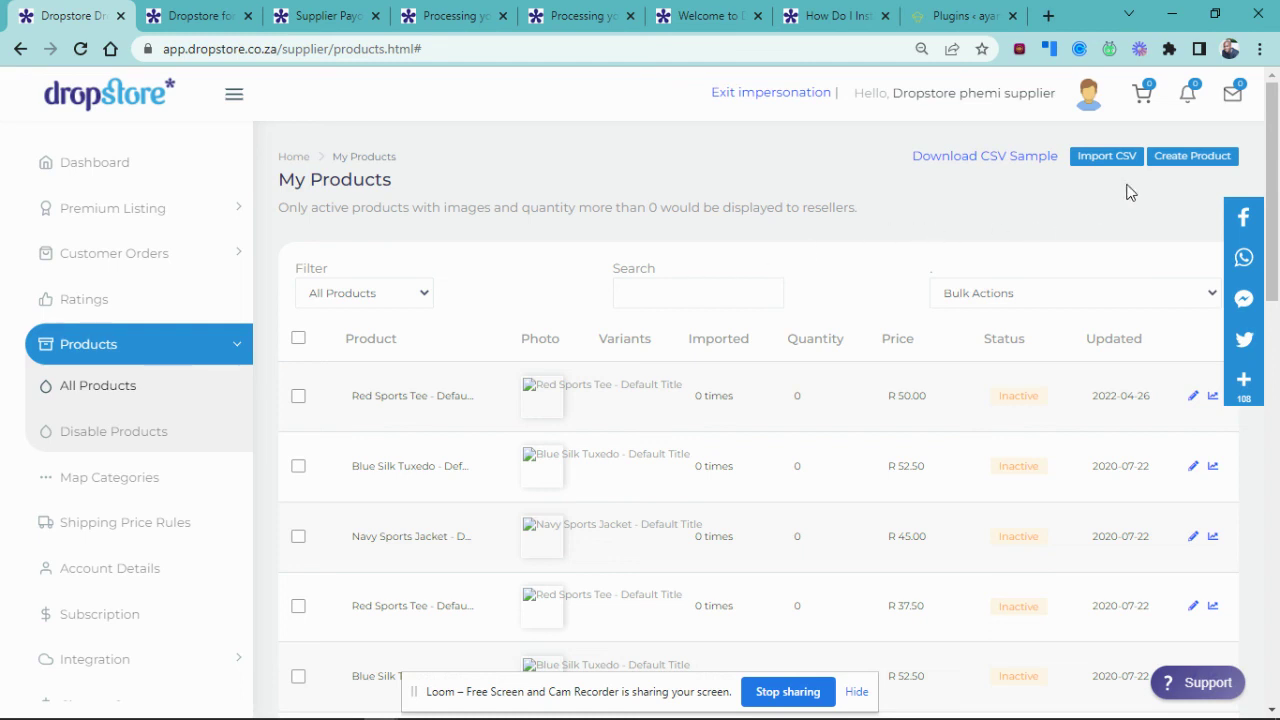
click(1104, 160)
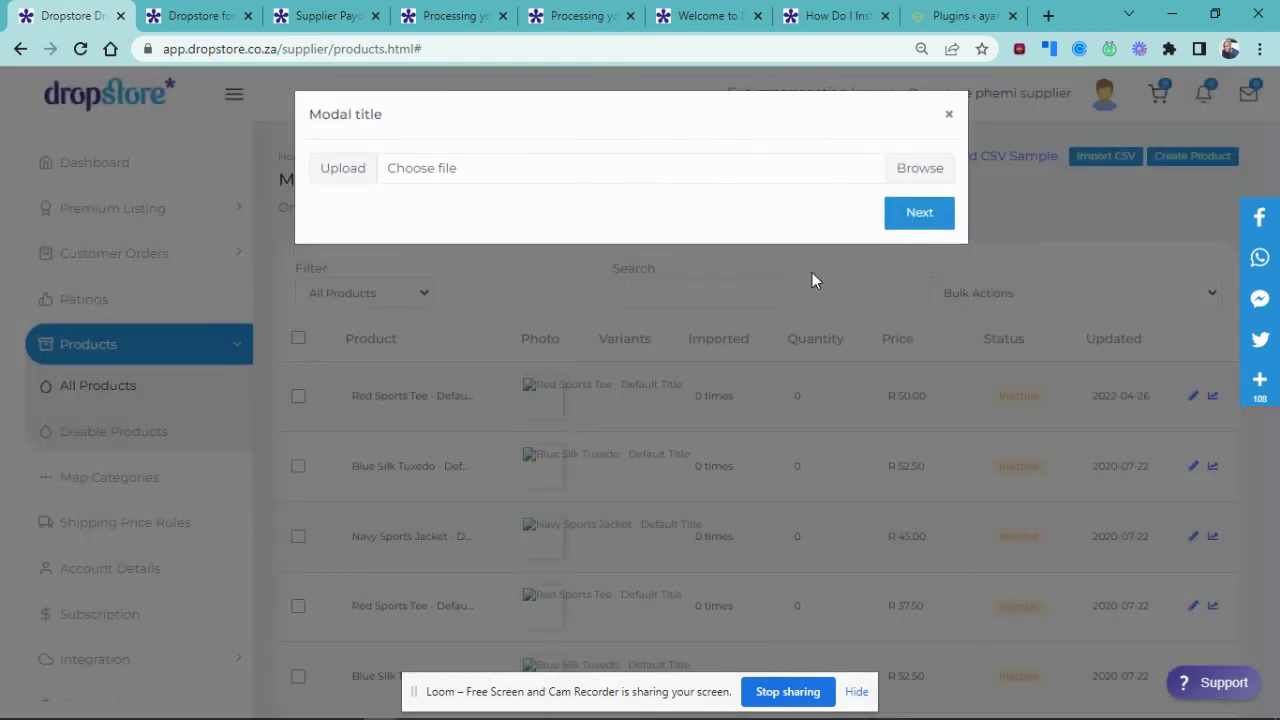
Choose sample.csv from the Desktop's Dropstore Support Features folder as the import file and proceed to the field mapping
click(818, 167)
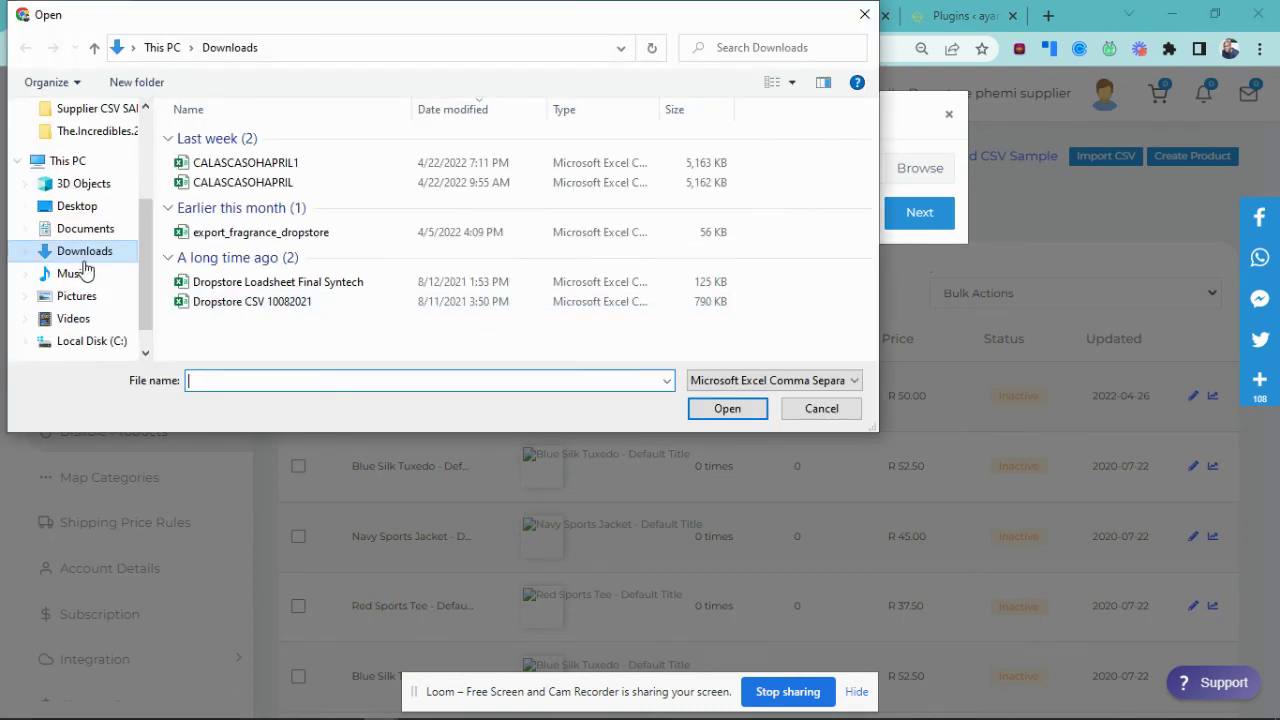
click(667, 381)
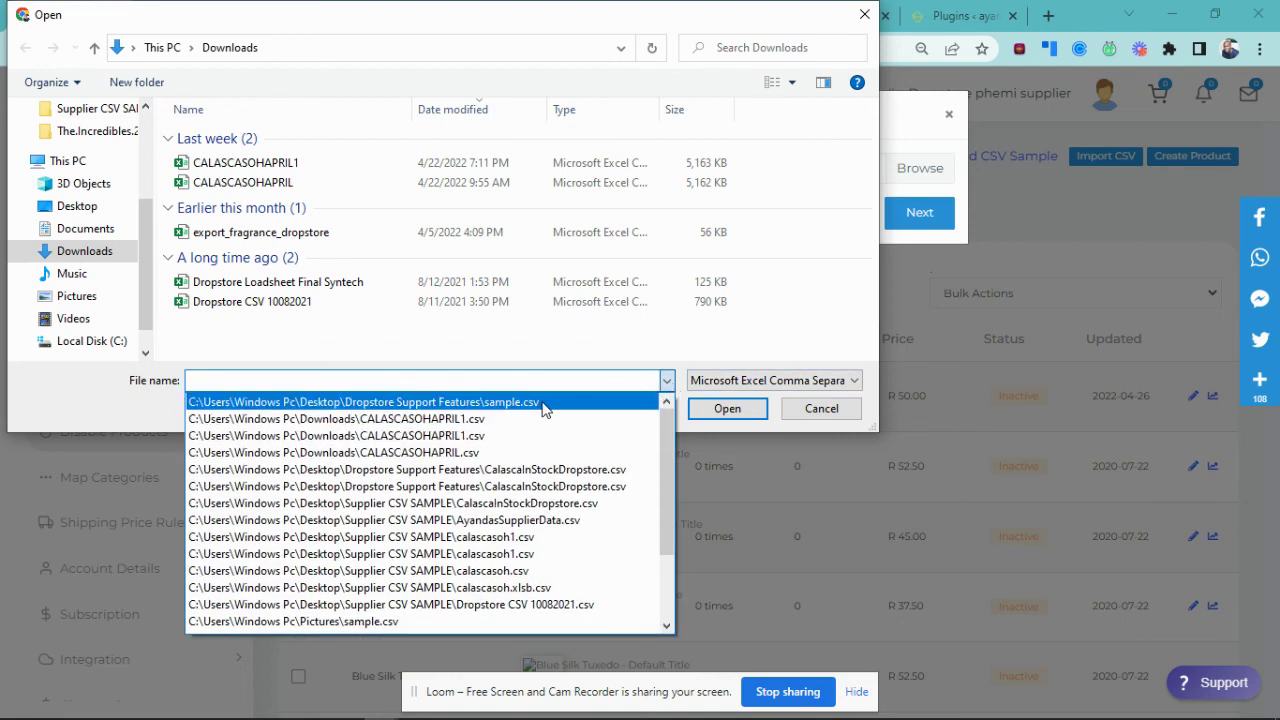
click(545, 402)
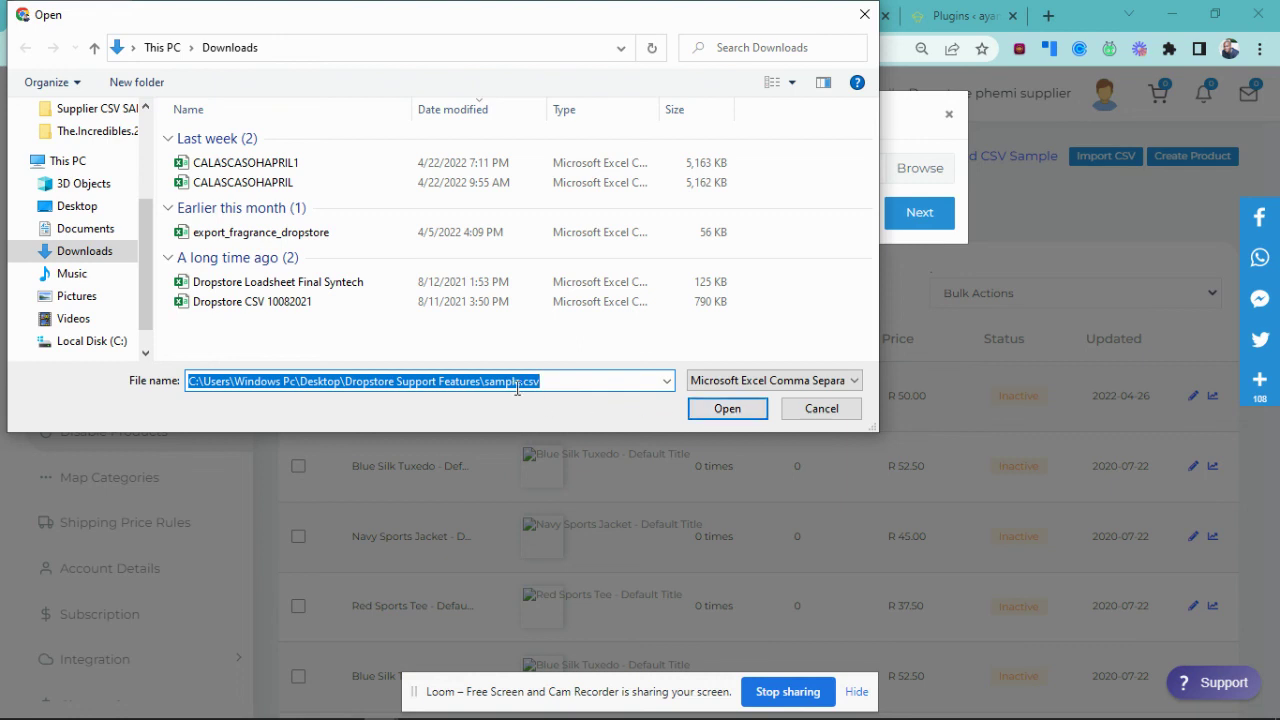
click(712, 414)
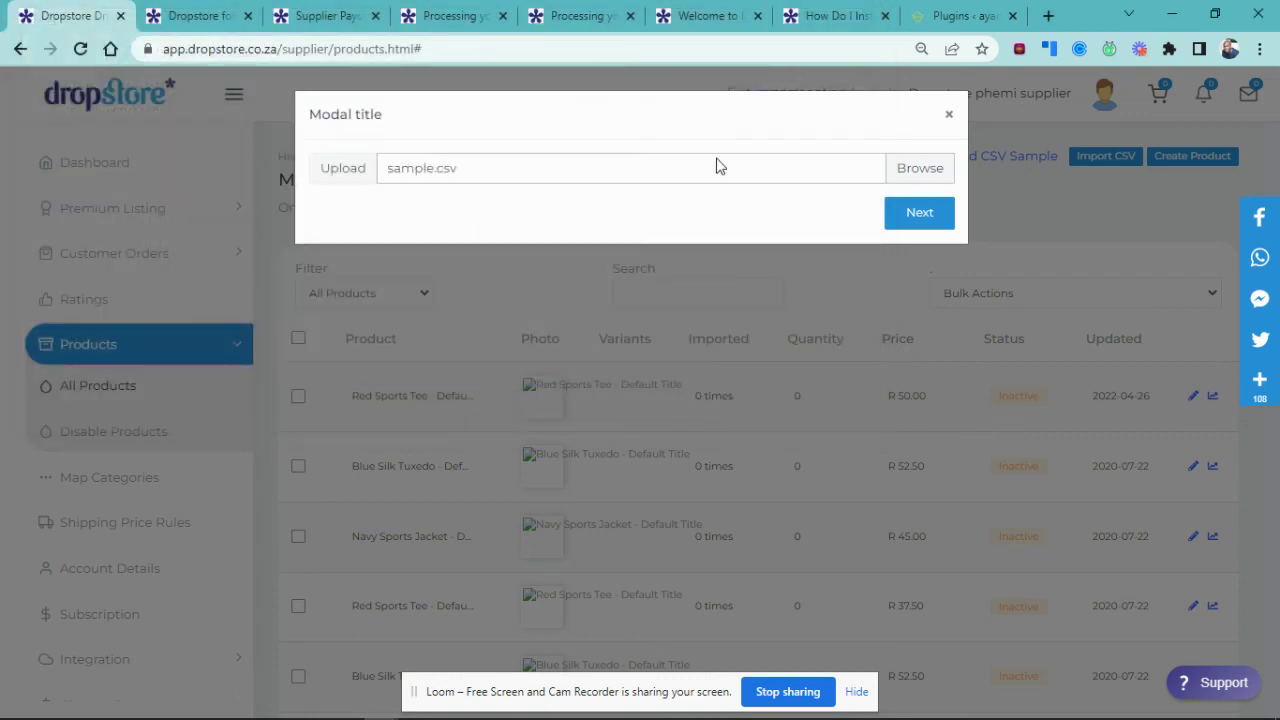
click(917, 215)
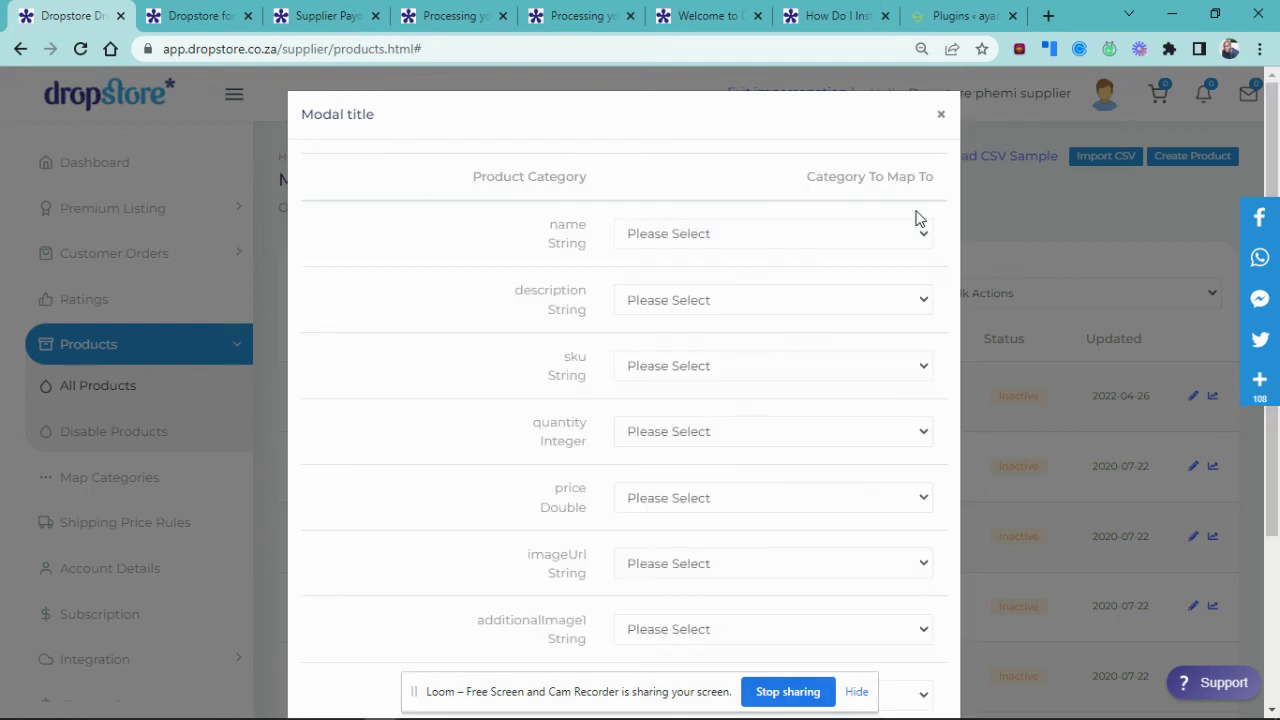
Map the product fields name, description and sku to the CSV columns of the same names
click(719, 240)
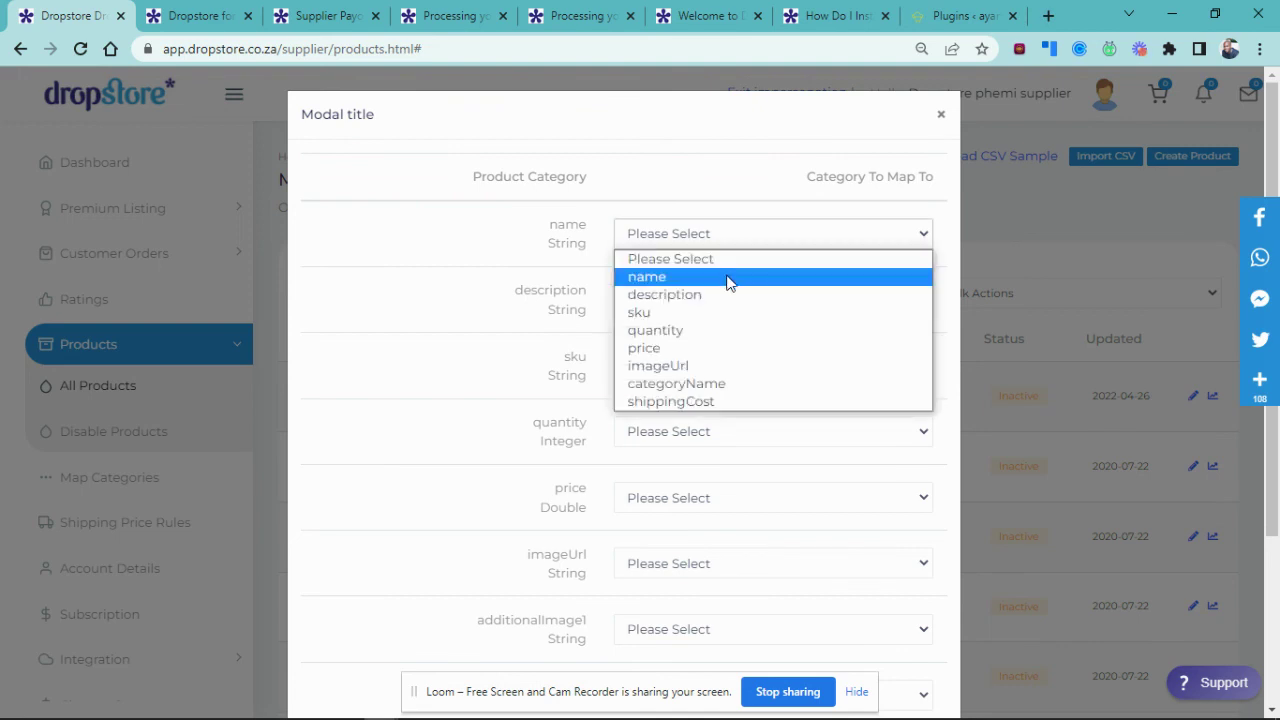
click(727, 278)
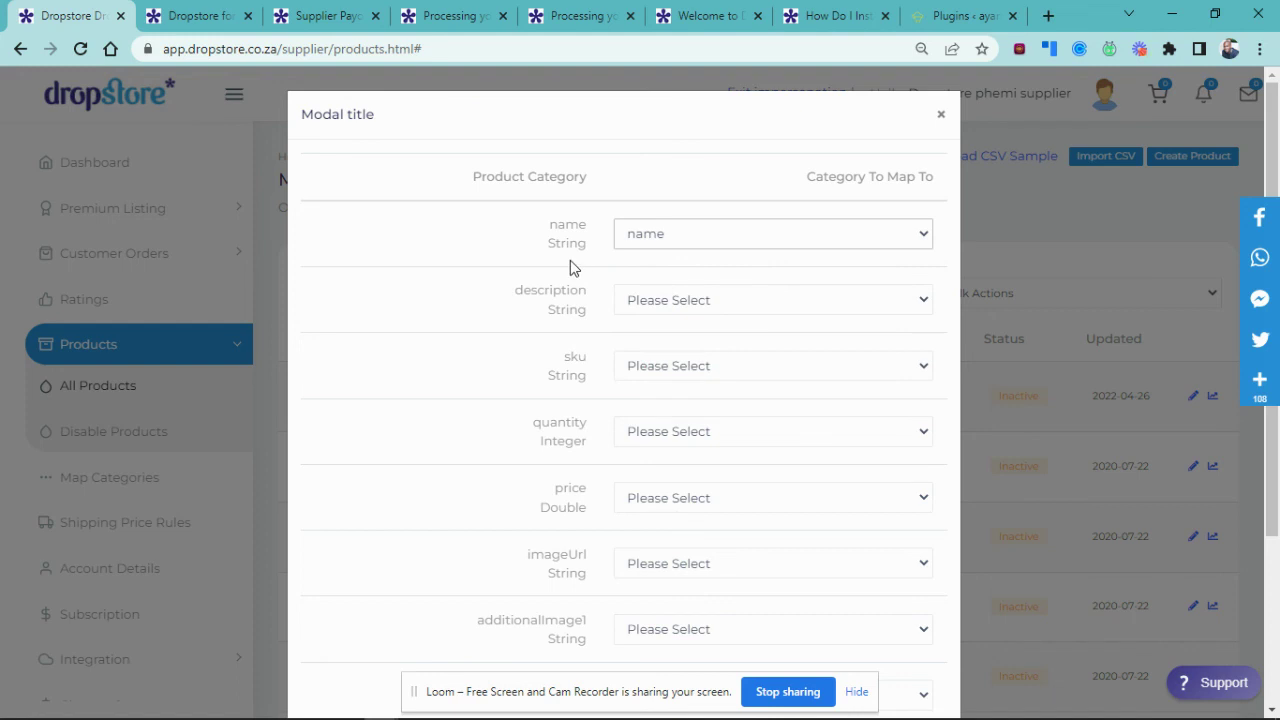
click(715, 305)
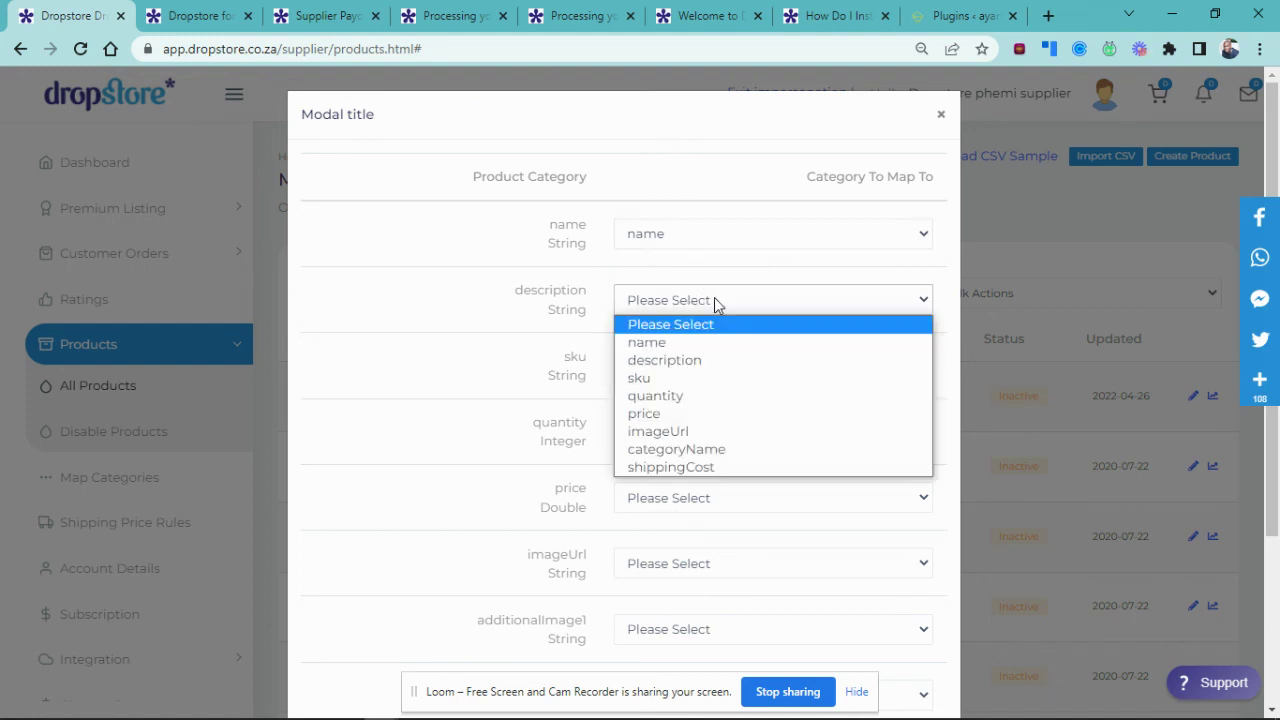
click(717, 360)
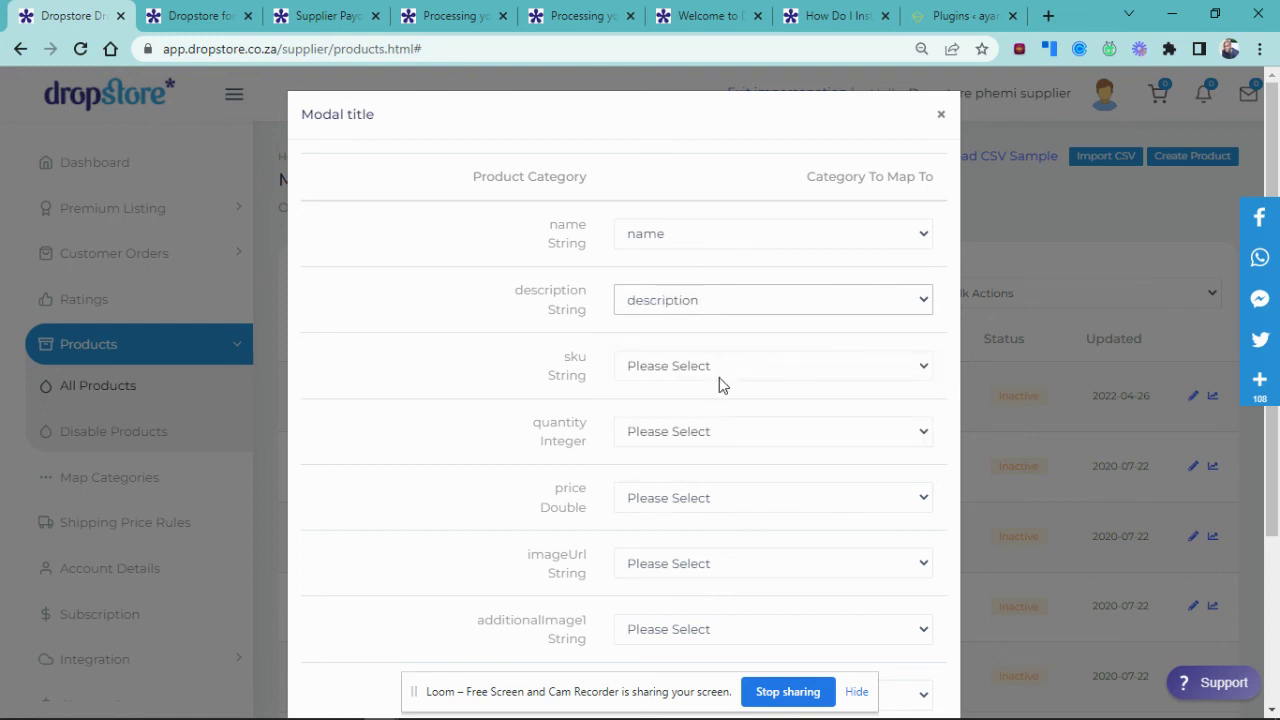
click(716, 372)
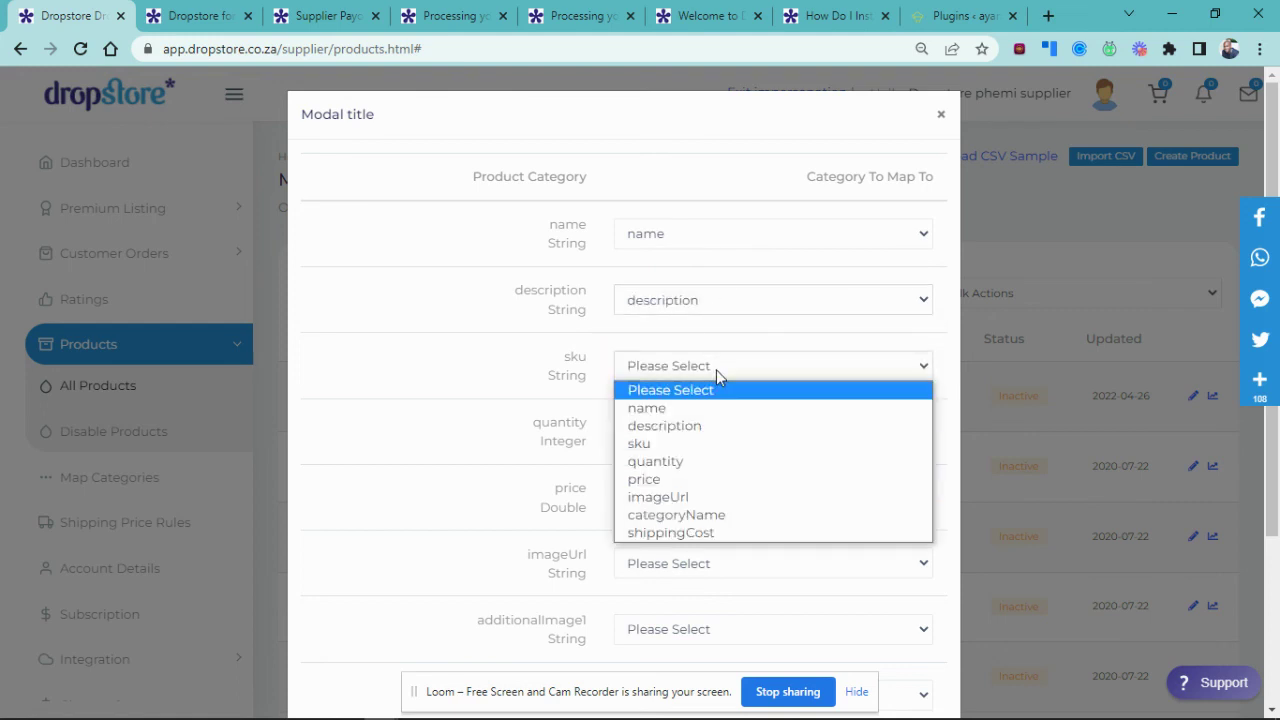
click(714, 425)
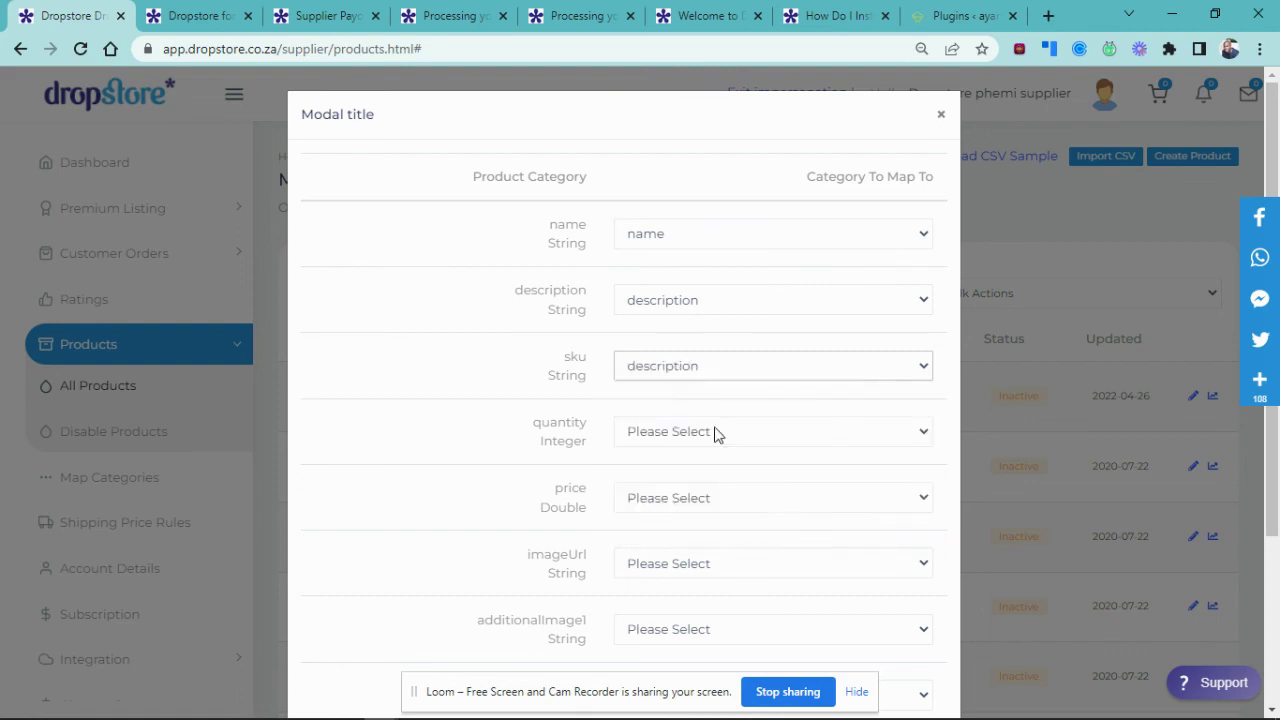
click(713, 363)
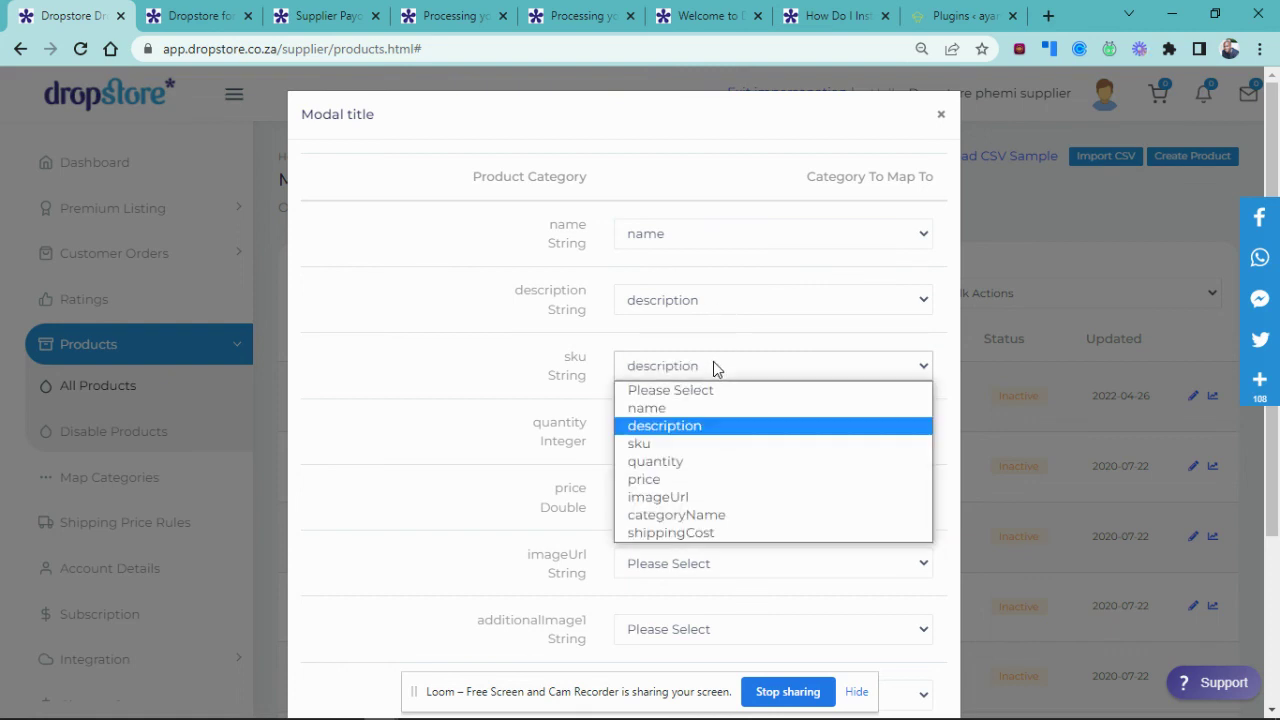
click(722, 444)
Map the quantity, price and imageUrl fields to the CSV's quantity, price and imageUrl columns
click(719, 433)
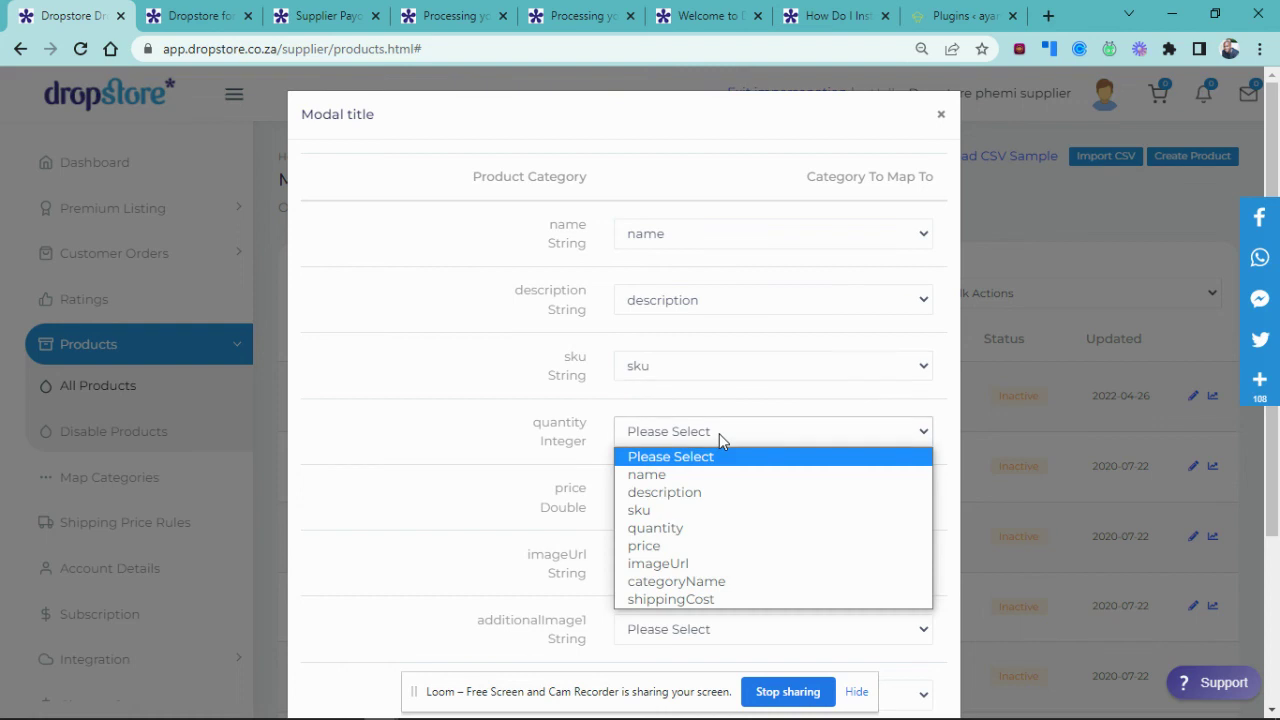
click(731, 528)
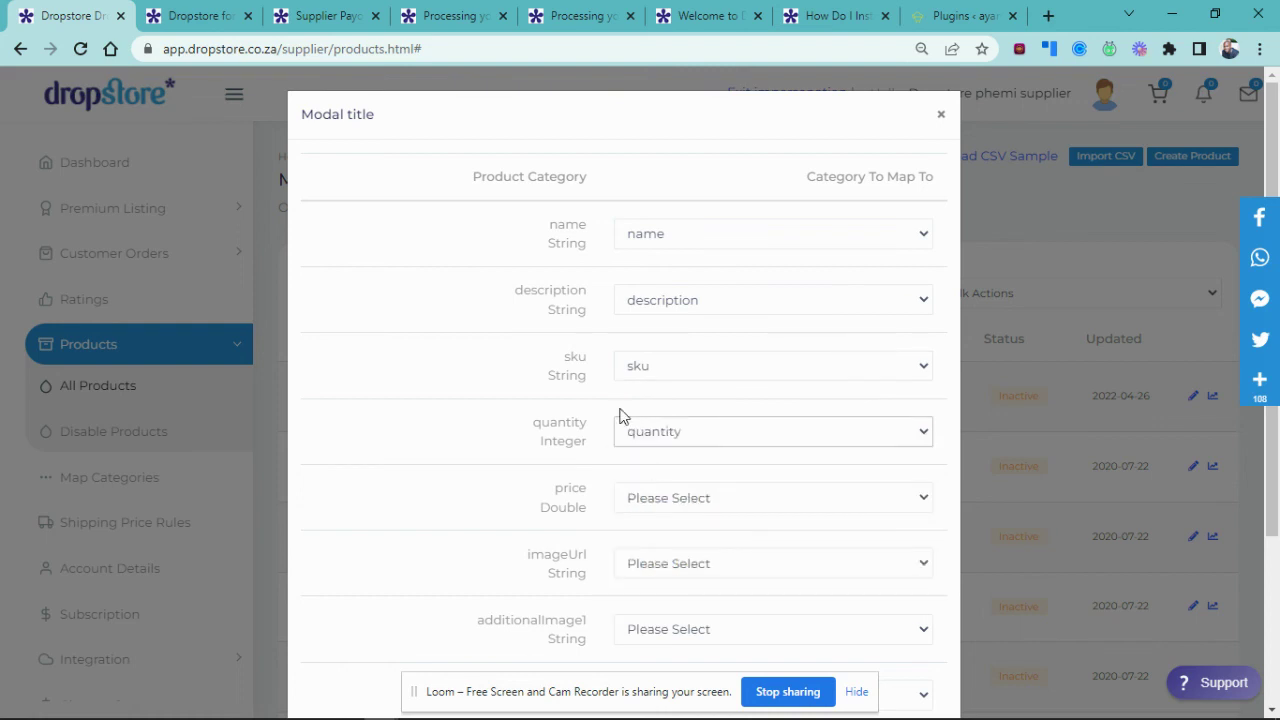
click(708, 500)
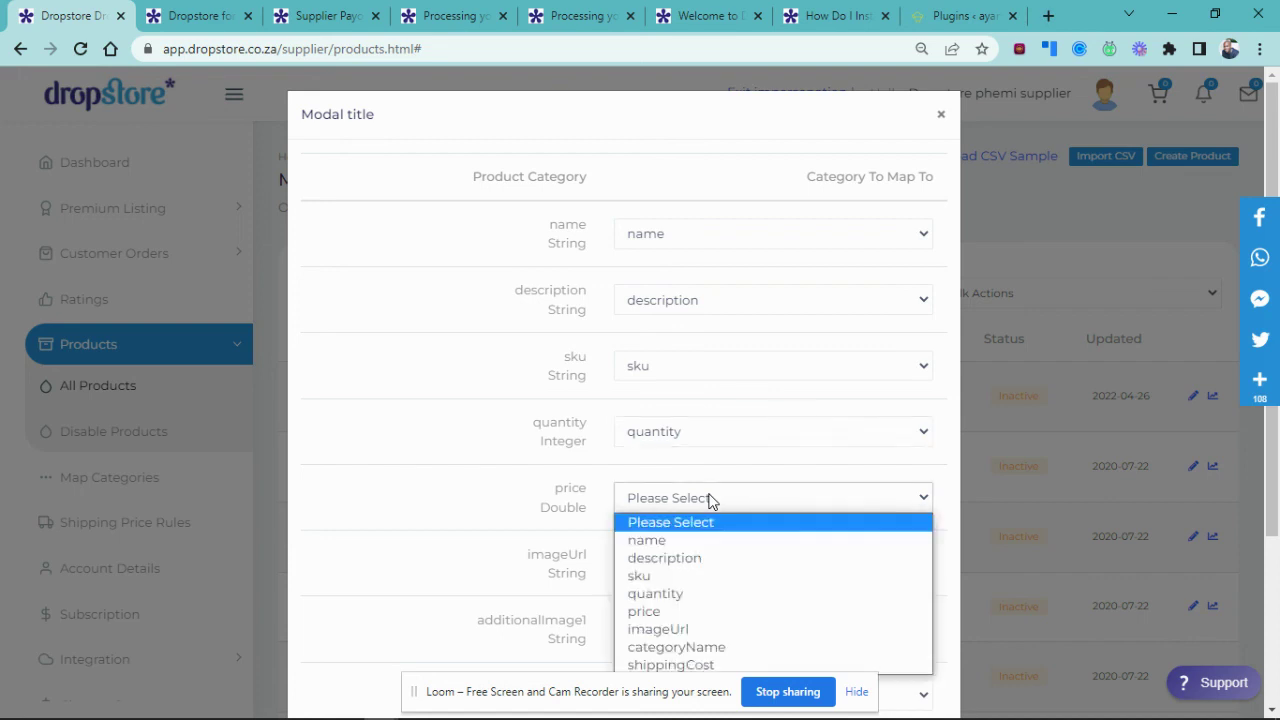
click(727, 612)
scroll(727, 618, down, 3)
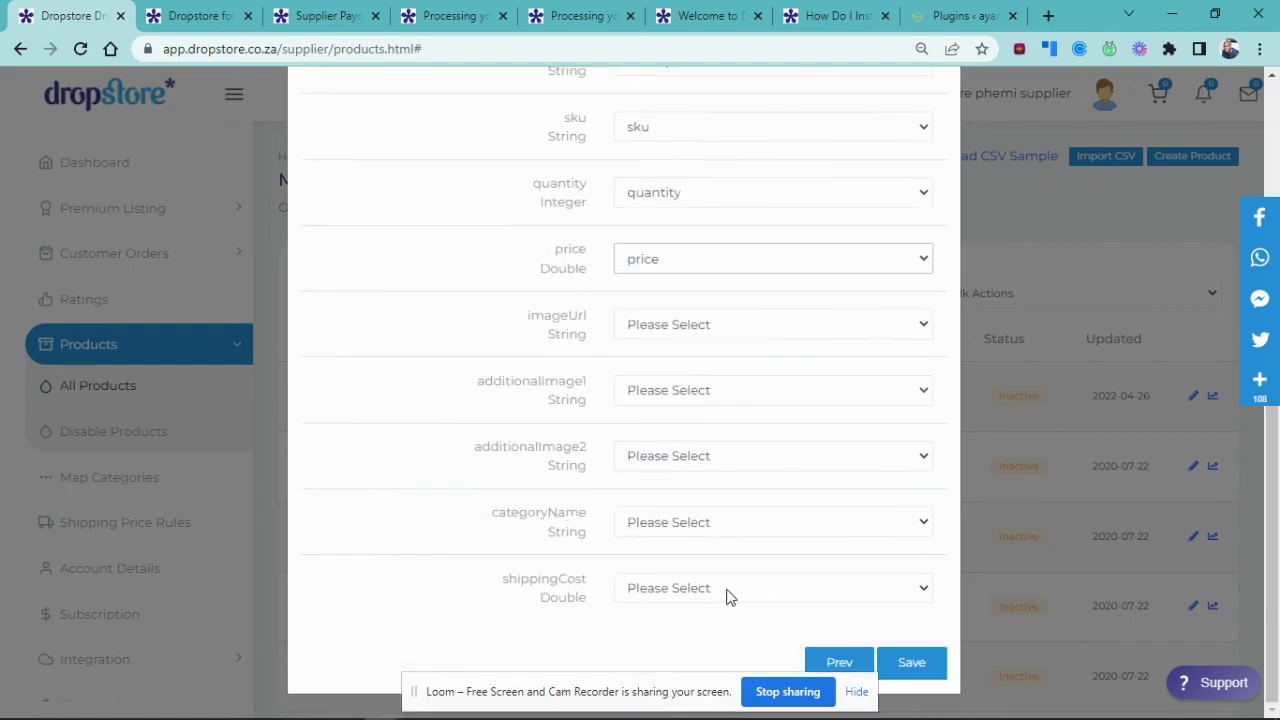
click(729, 328)
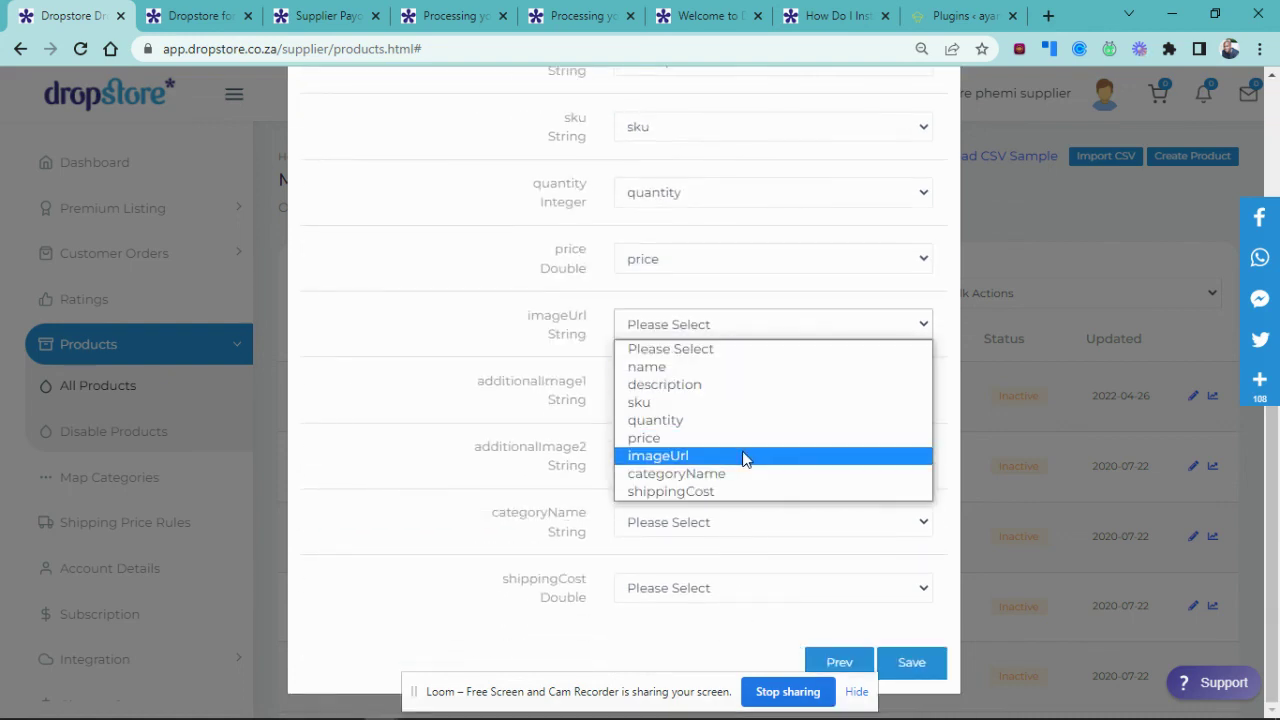
click(744, 456)
Map the categoryName and shippingCost fields to their matching CSV columns, leaving both additional image fields unmapped
click(729, 533)
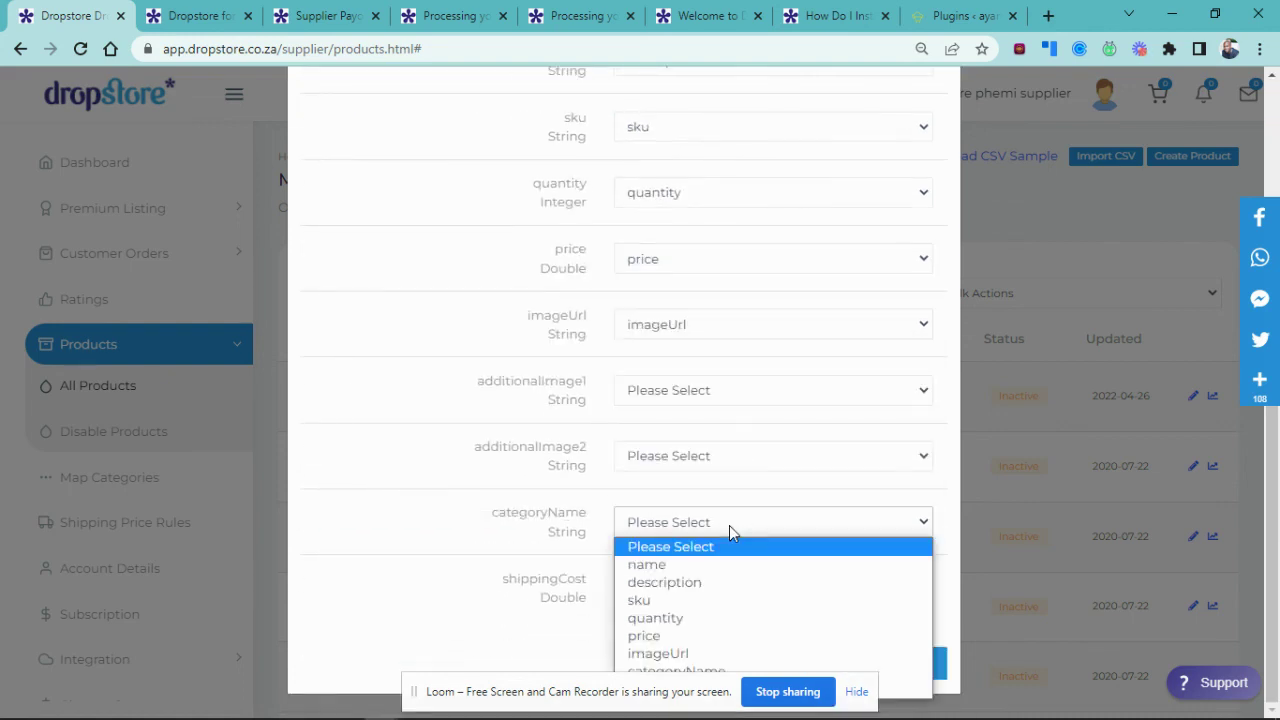
click(743, 655)
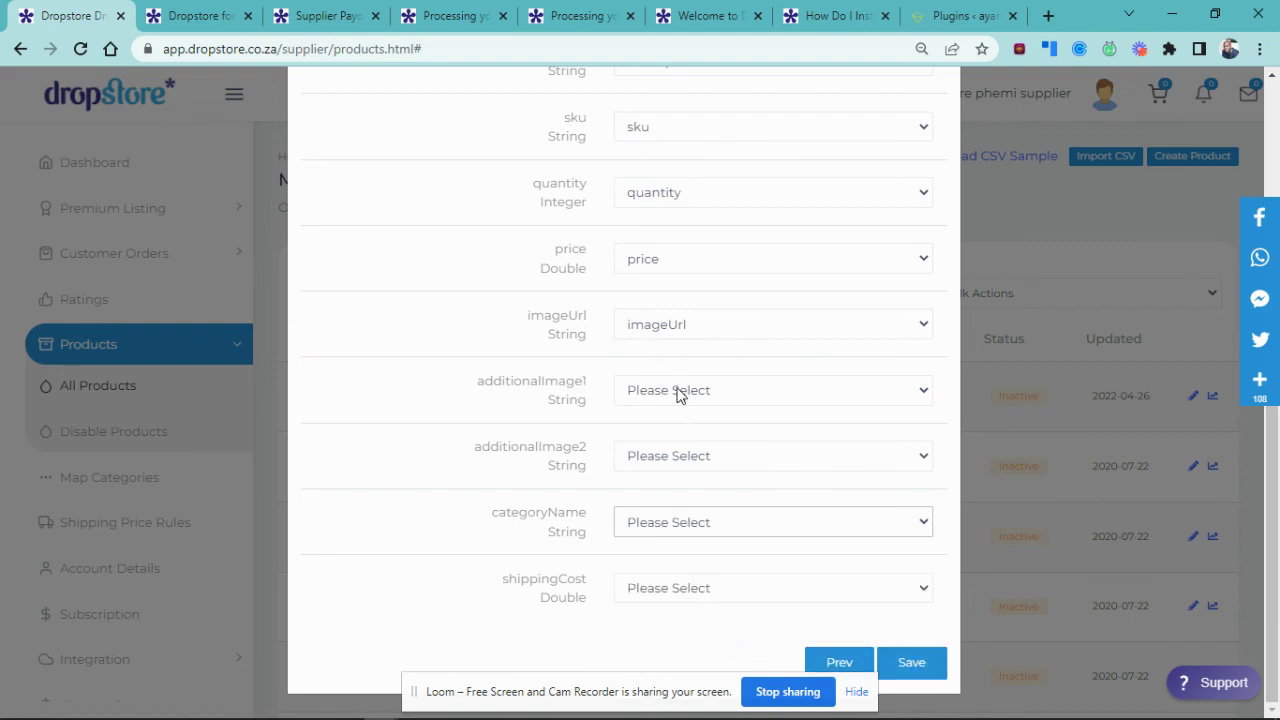
click(726, 529)
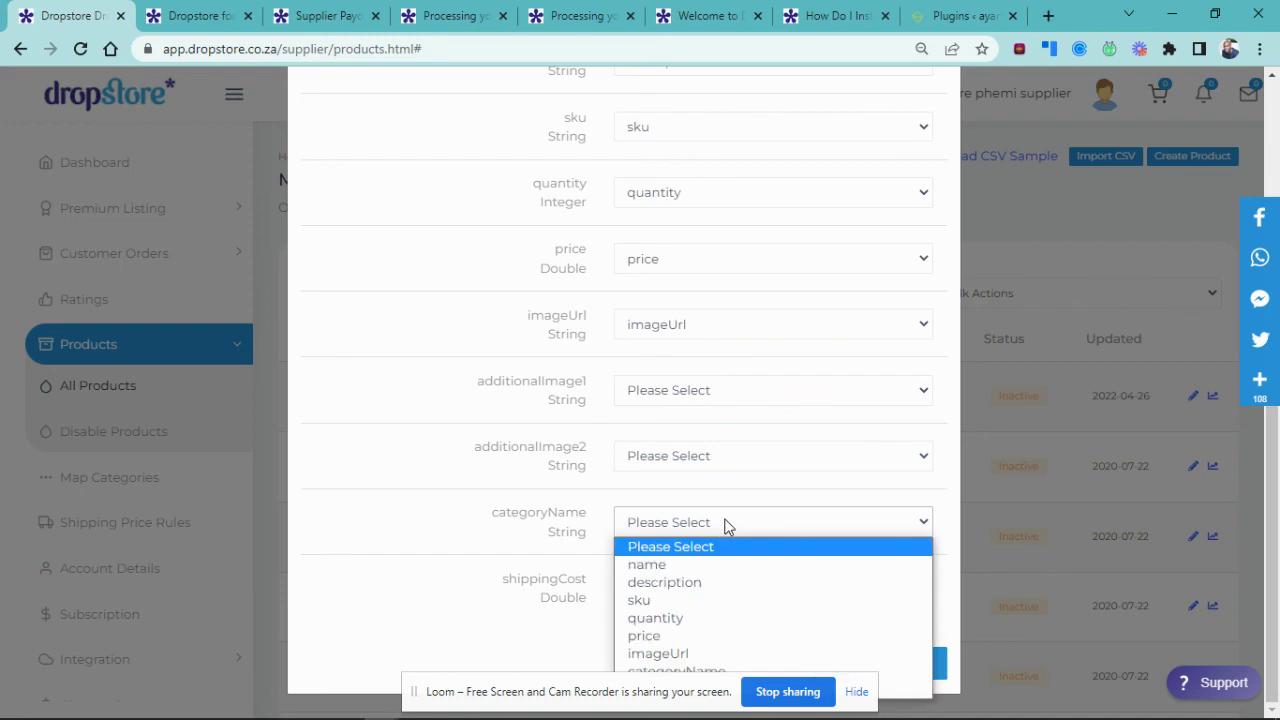
click(700, 672)
click(706, 591)
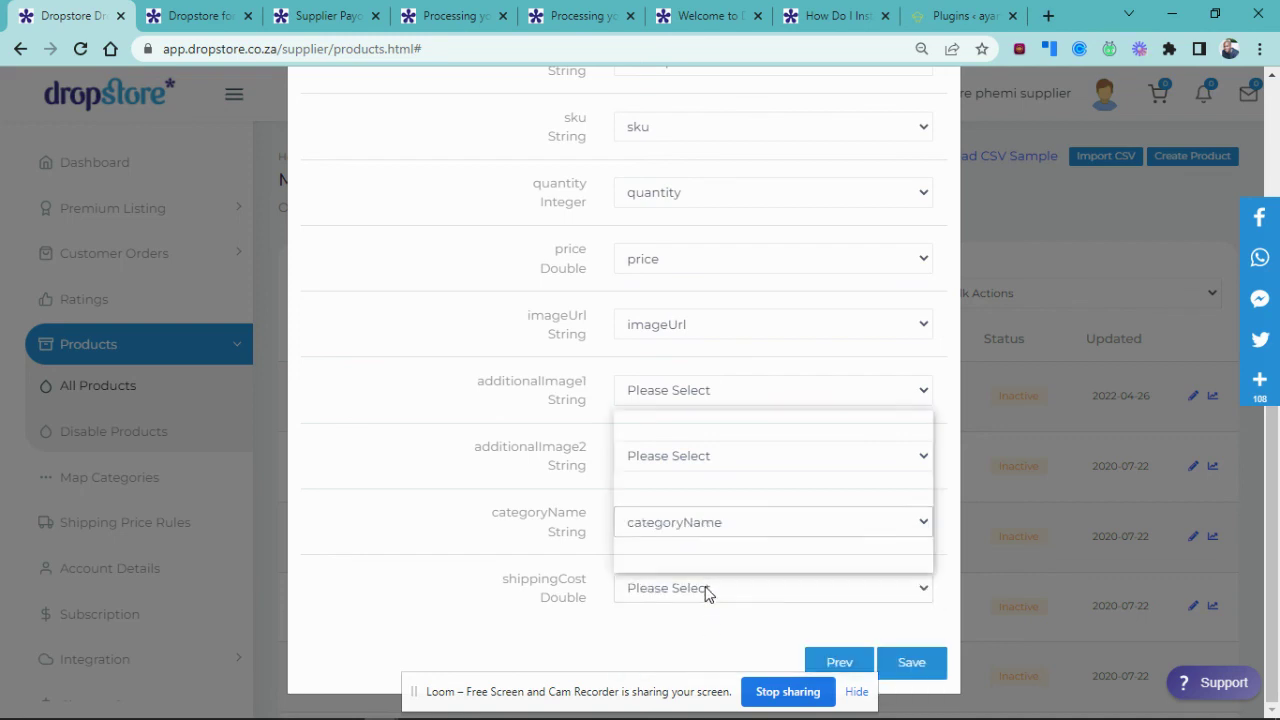
click(699, 545)
click(706, 591)
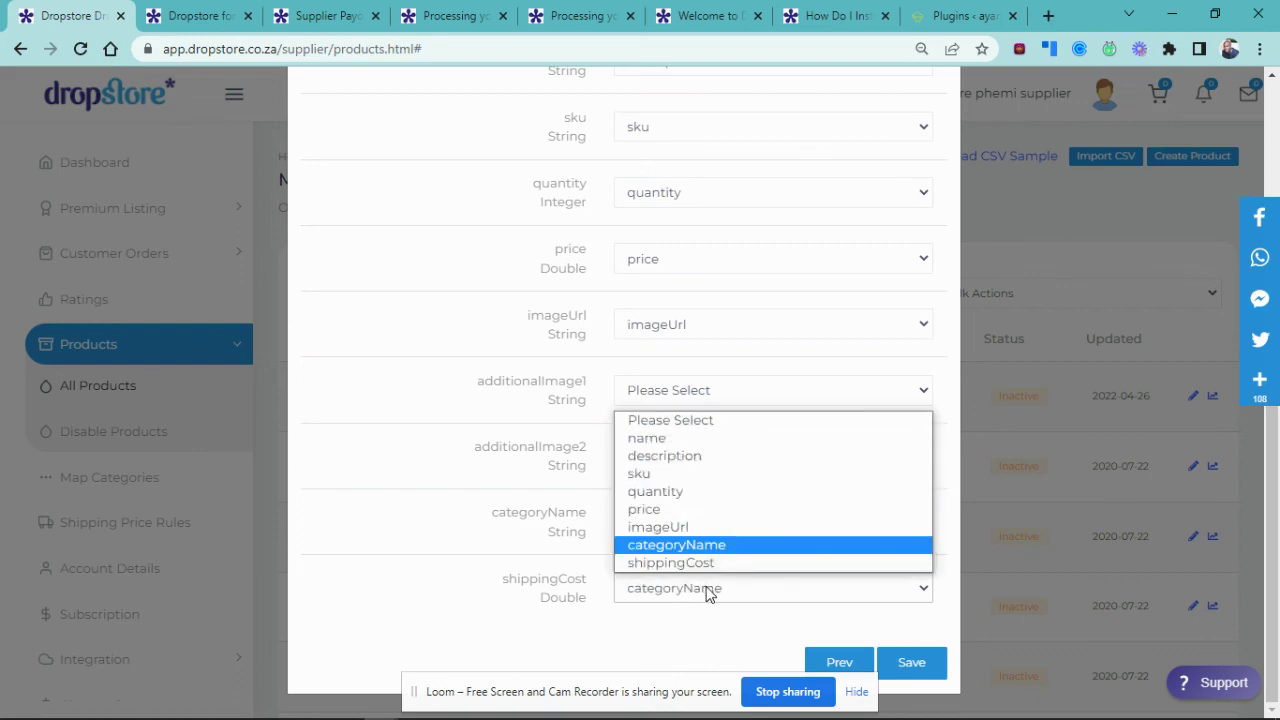
click(695, 563)
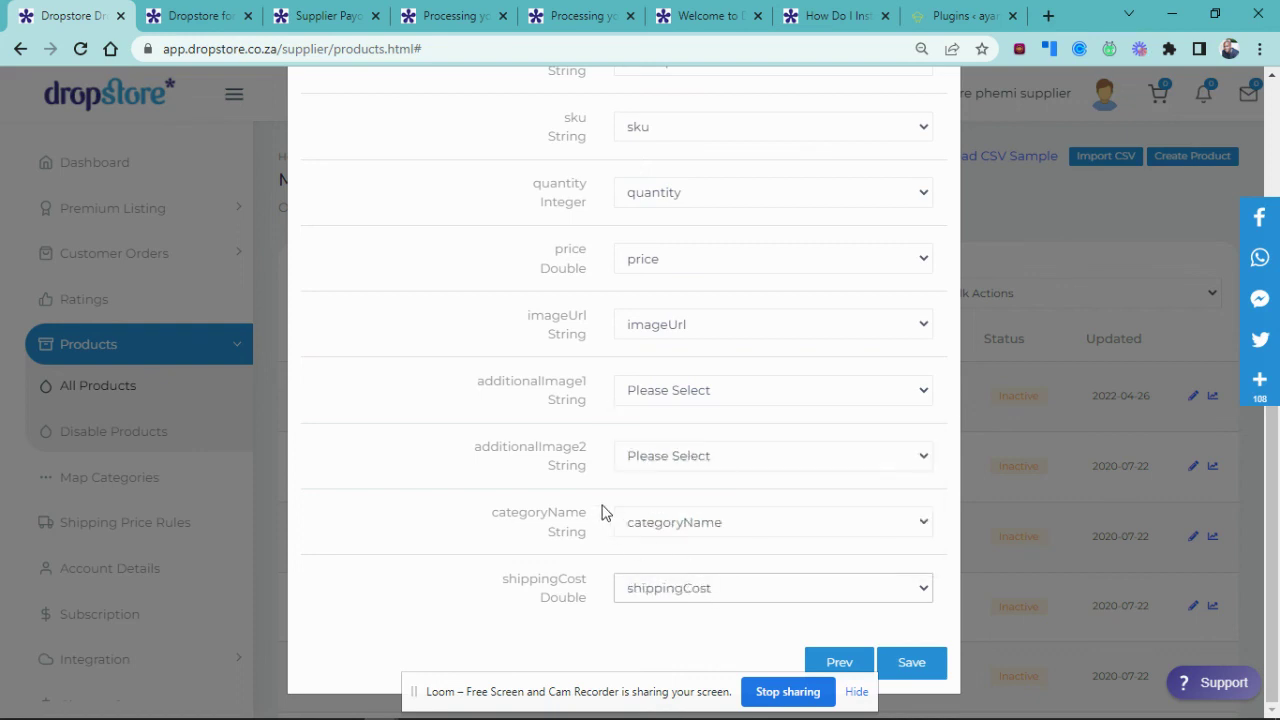